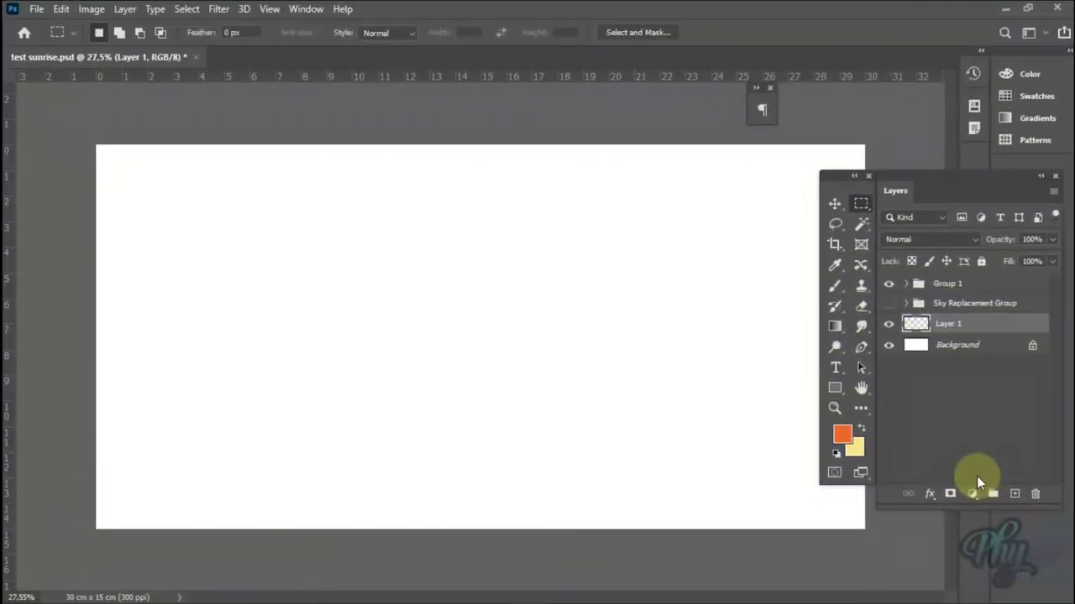
Step: Fill a marquee selection of the top canvas band with an orange-to-pale-yellow Foreground to Background gradient
left_click_drag(318, 197, 905, 290)
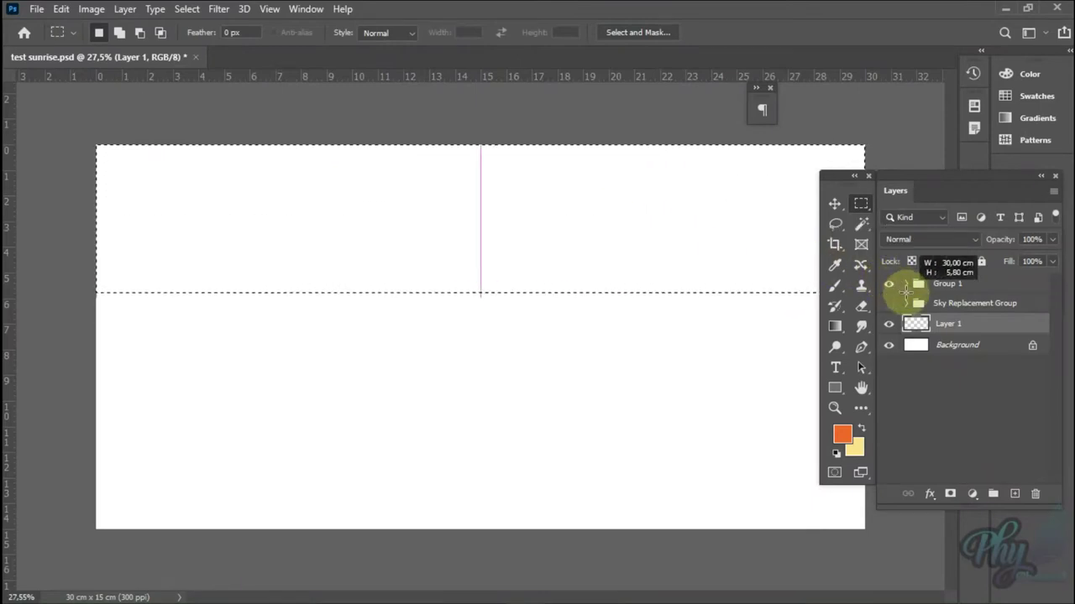
left_click_drag(905, 290, 907, 293)
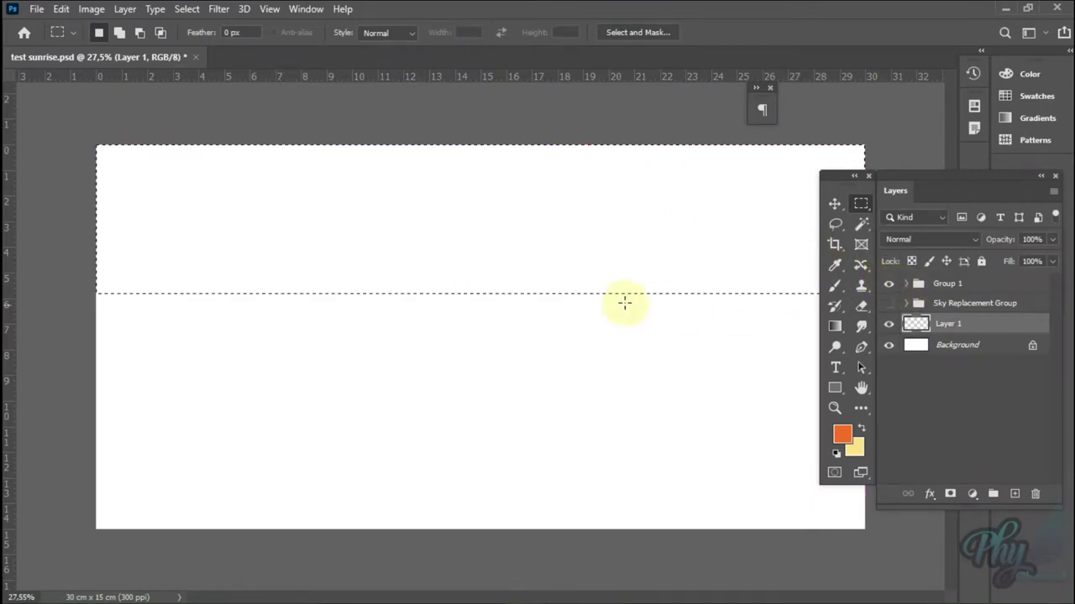
left_click(835, 332)
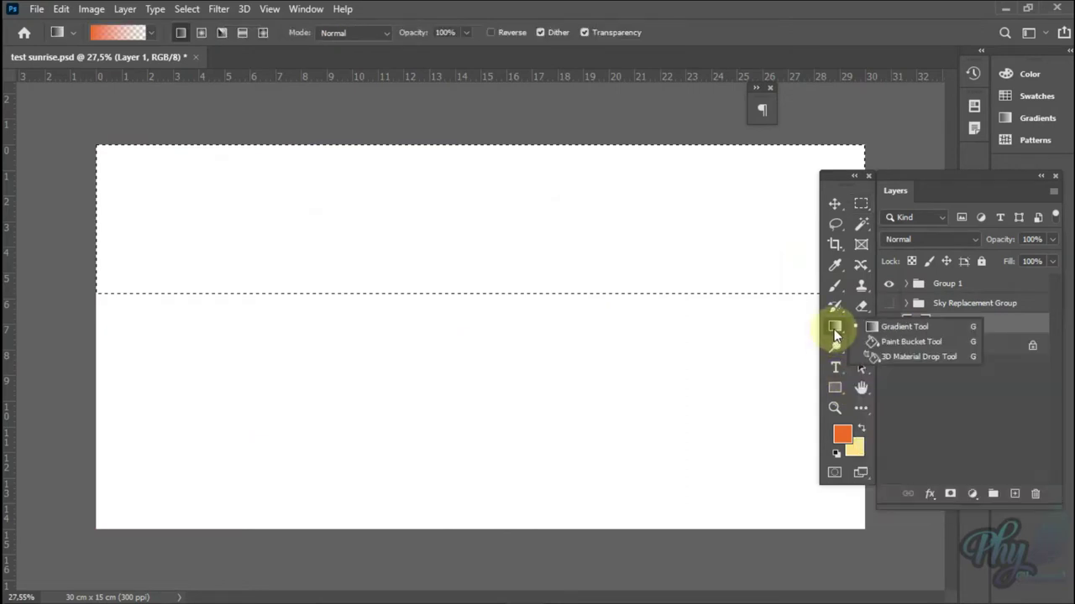
left_click(130, 29)
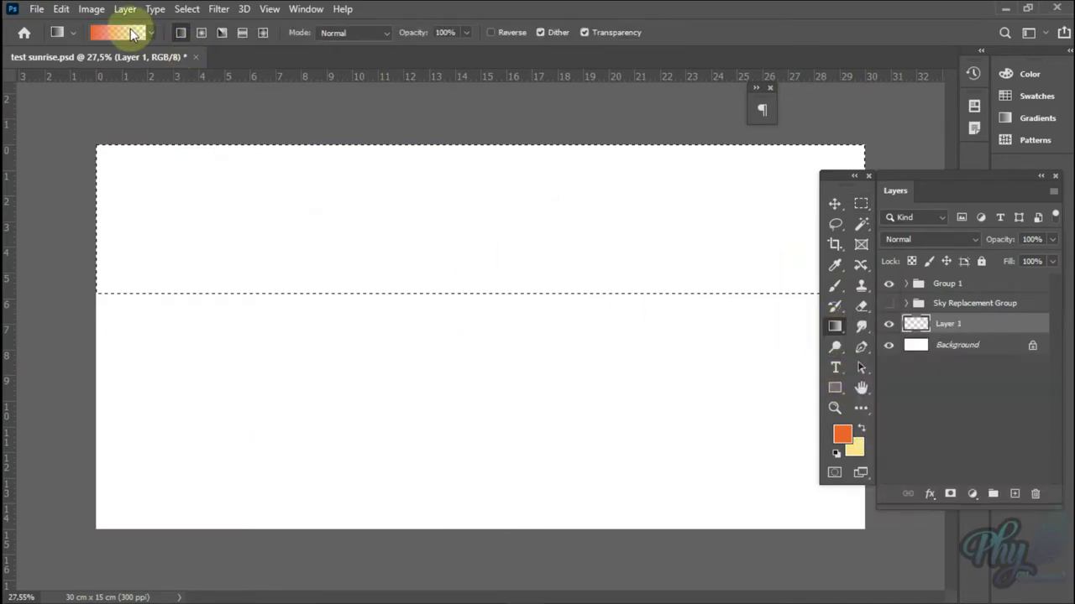
left_click(130, 28)
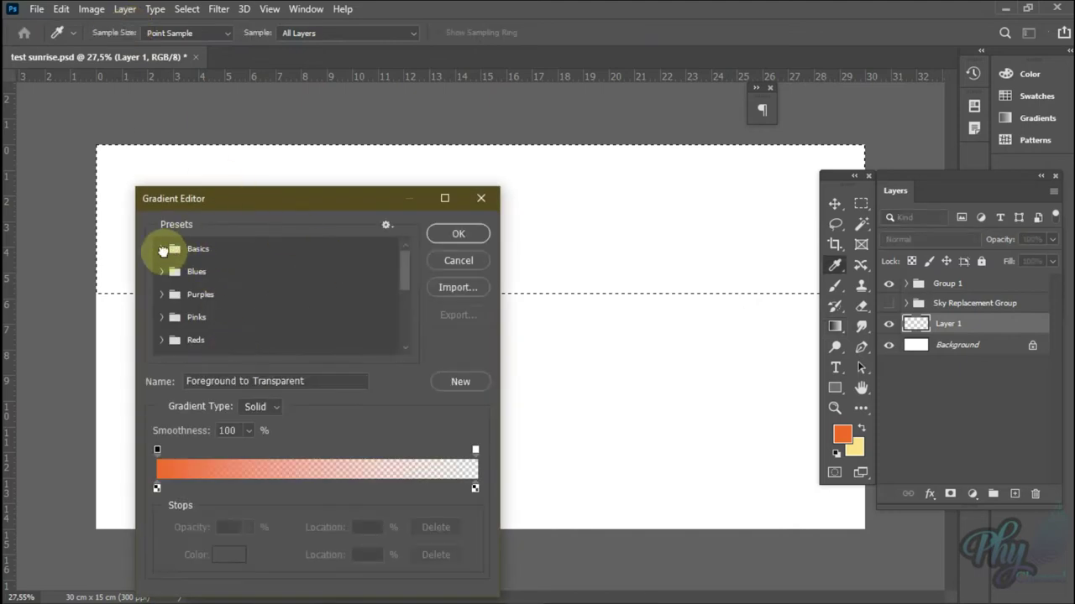
left_click(163, 250)
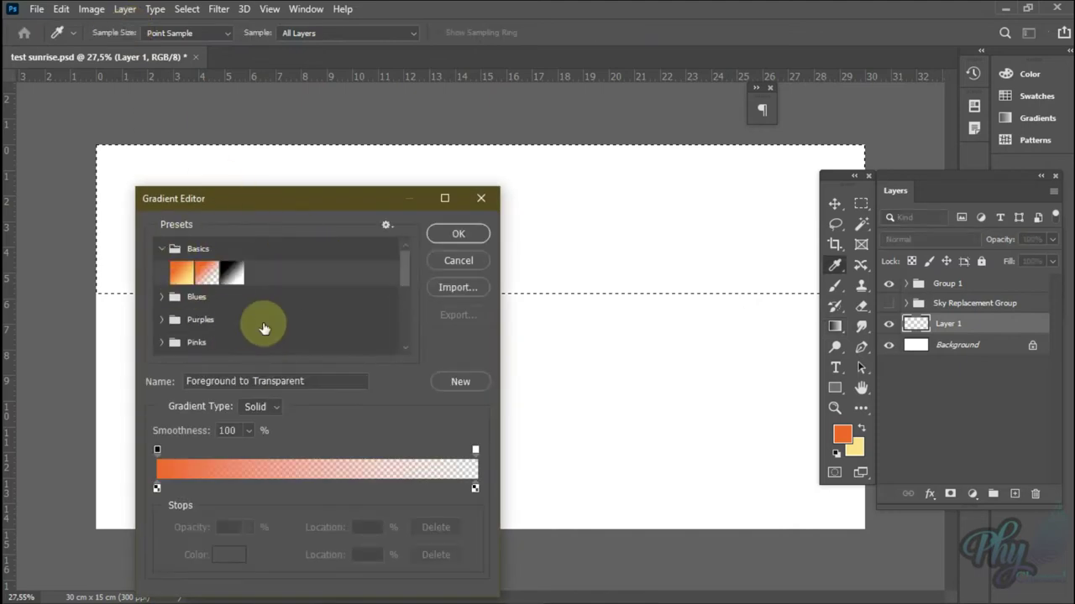
left_click(182, 274)
left_click(458, 235)
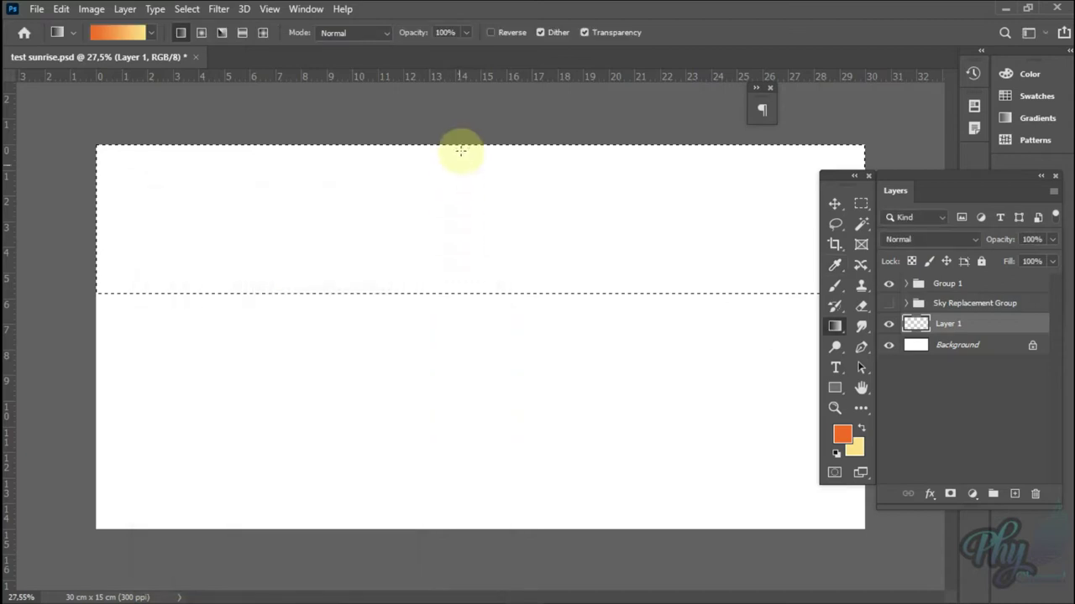
left_click_drag(474, 181, 475, 294)
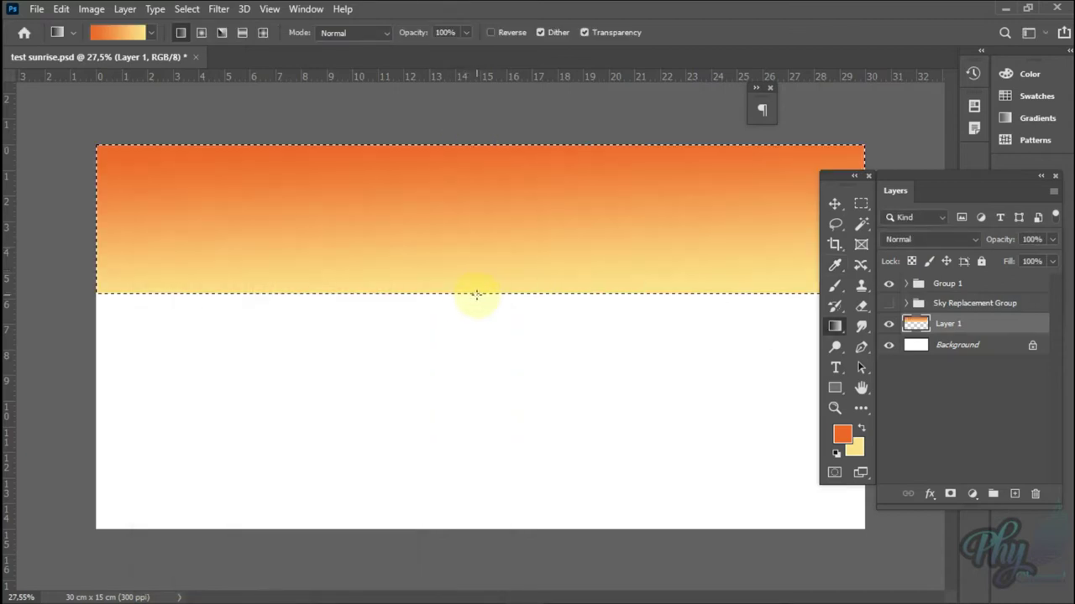
left_click_drag(1007, 326, 994, 333)
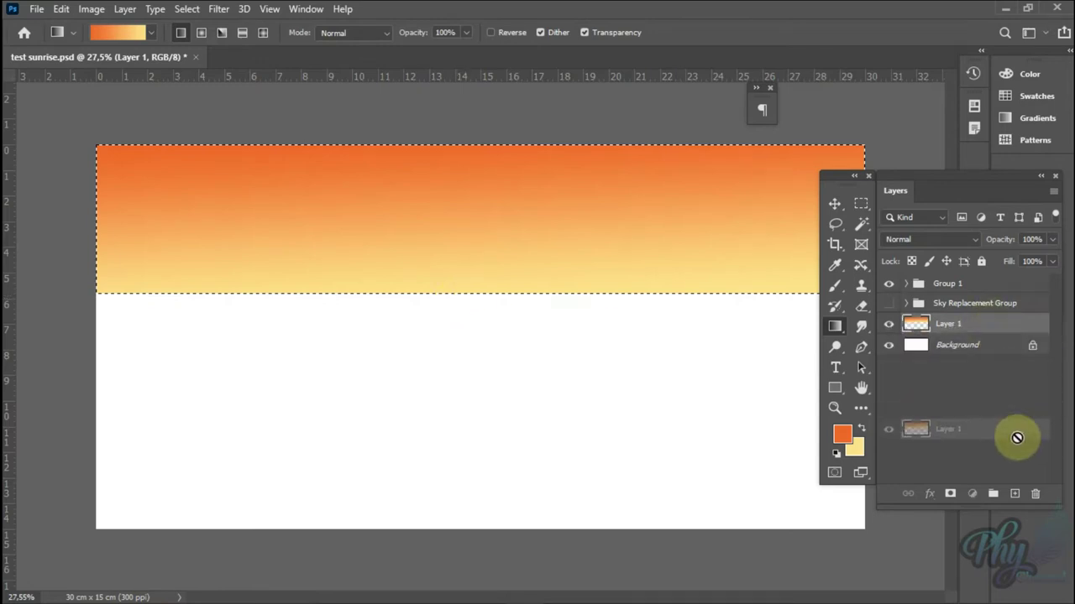
Step: Duplicate Layer 1, deselect, and move the copy below the horizon
left_click_drag(995, 334, 1015, 494)
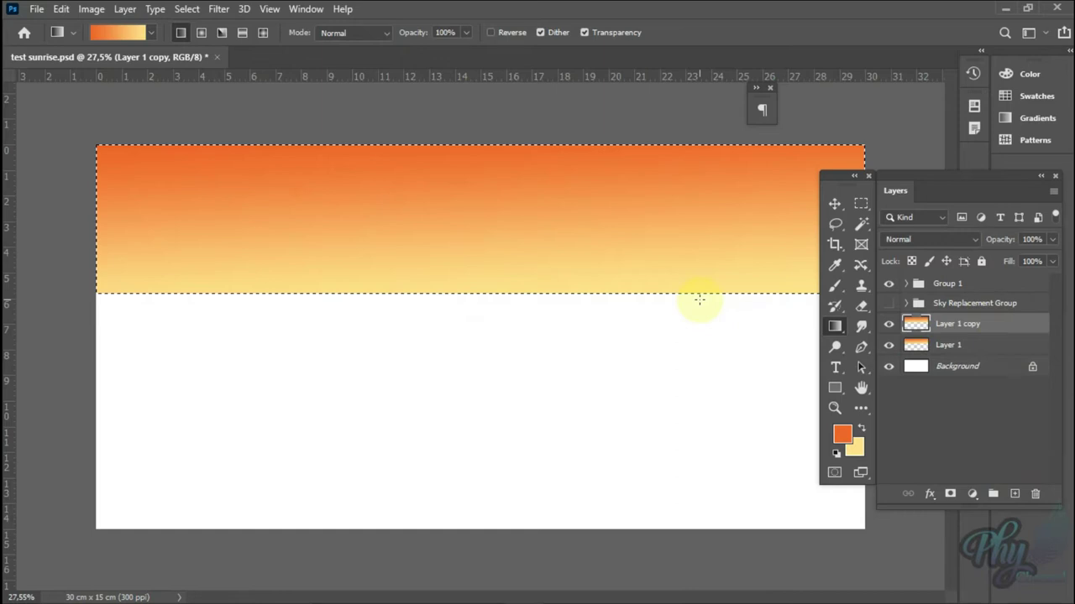
key("ctrl+d")
key("v")
left_click_drag(508, 294, 571, 372)
Step: Stretch Layer 1 copy down to the canvas bottom and add a new empty layer
key("ctrl+t")
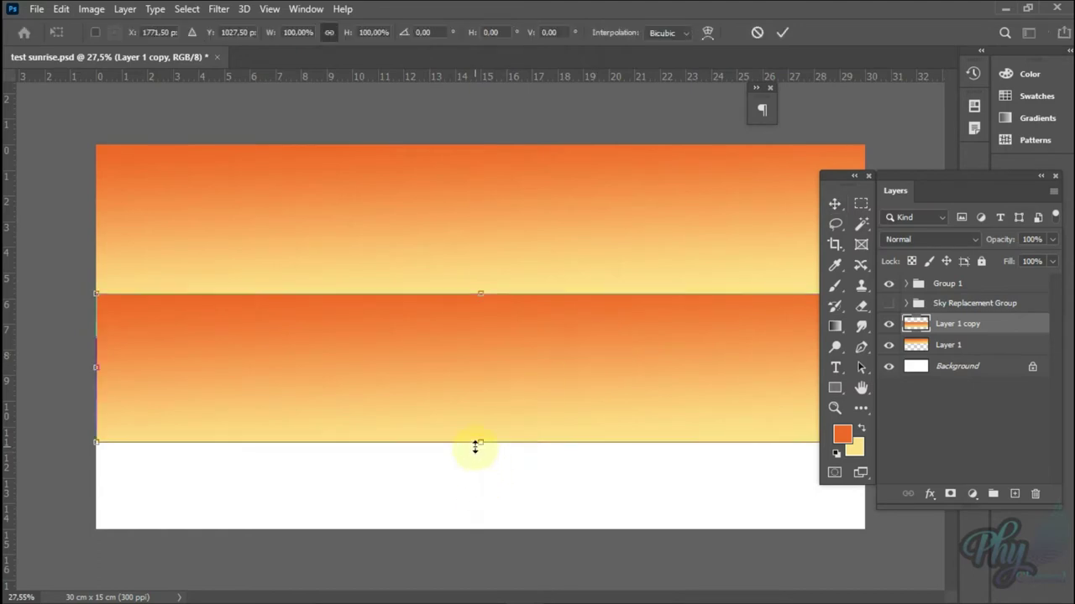
left_click_drag(475, 447, 474, 534)
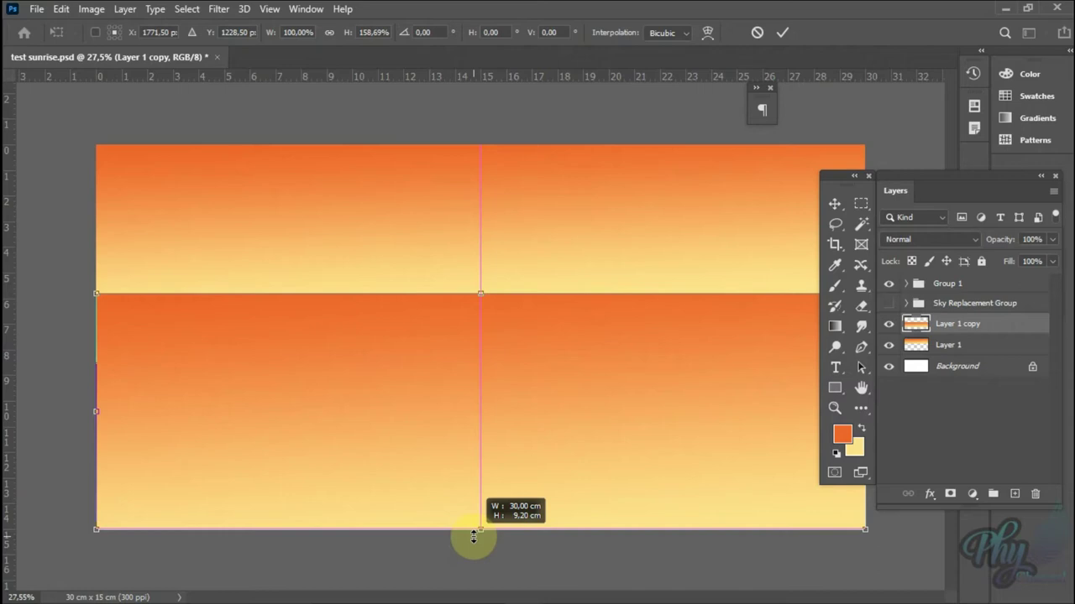
key("Return")
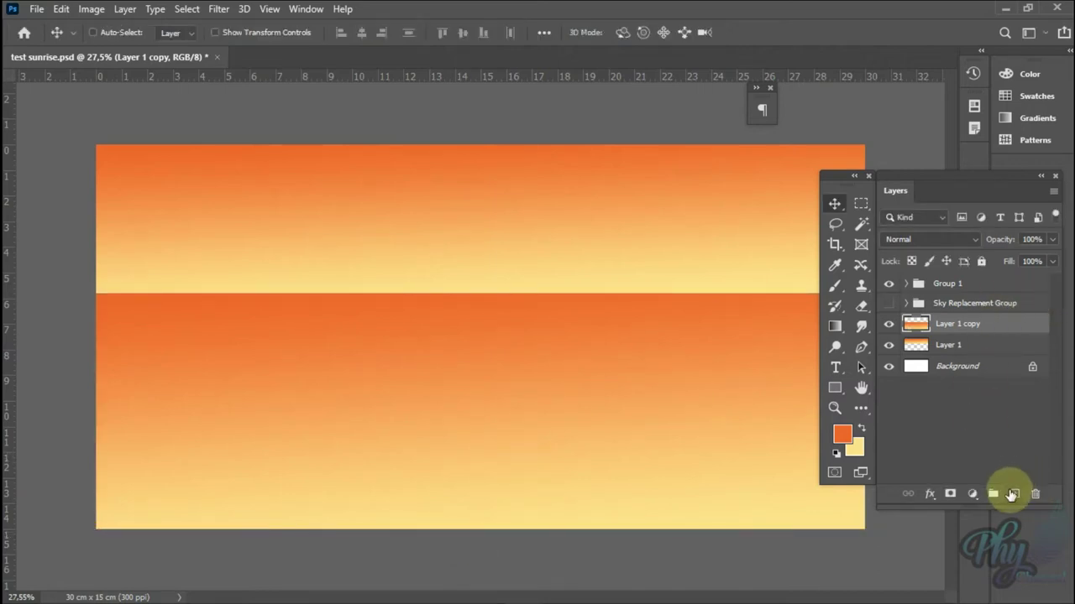
left_click(1013, 495)
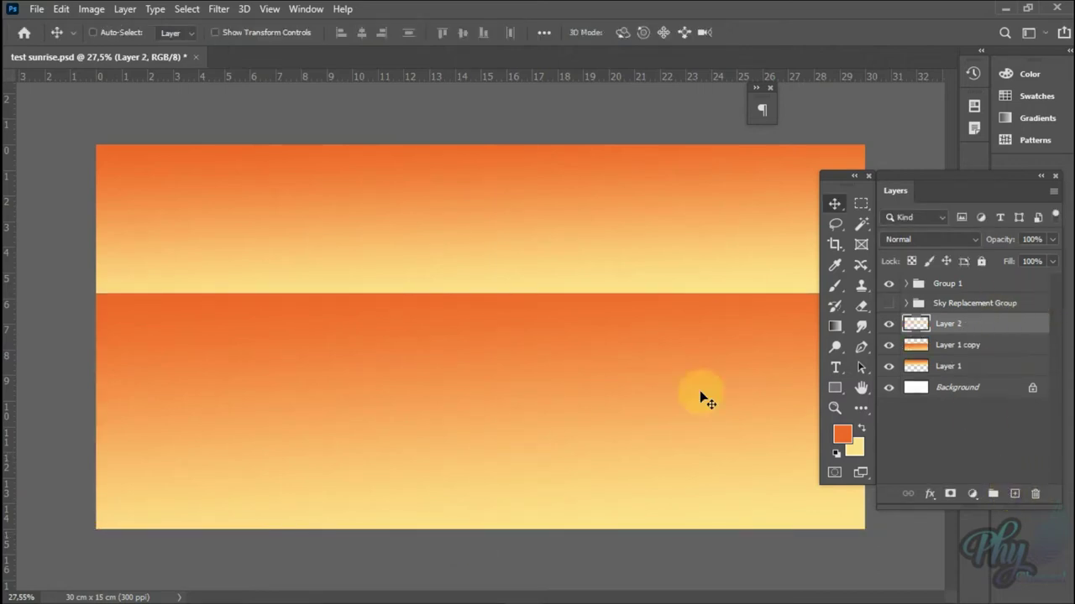
Step: Start a Pen path at the left edge with curved anchors for the first hill and valley
key("p")
left_click(94, 273)
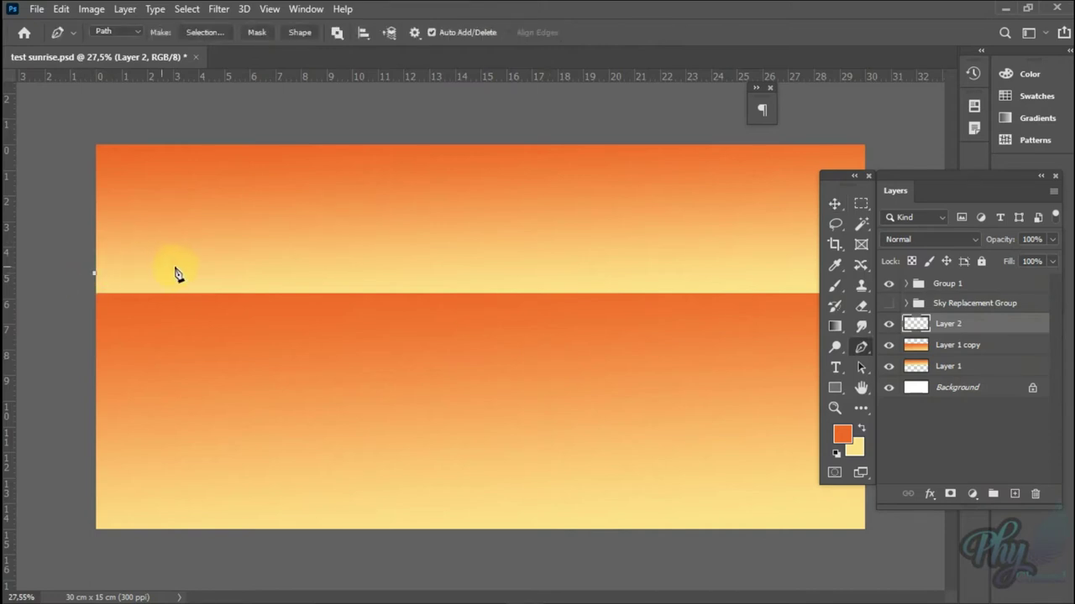
left_click_drag(225, 253, 256, 261)
left_click(225, 252, "alt")
left_click_drag(386, 277, 460, 267)
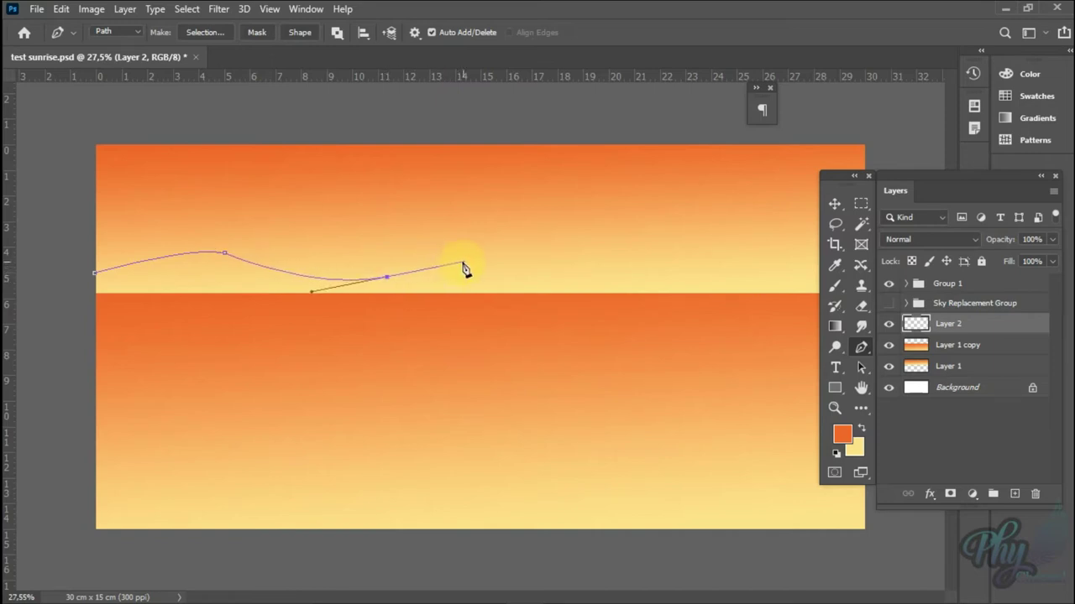
left_click(386, 277, "alt")
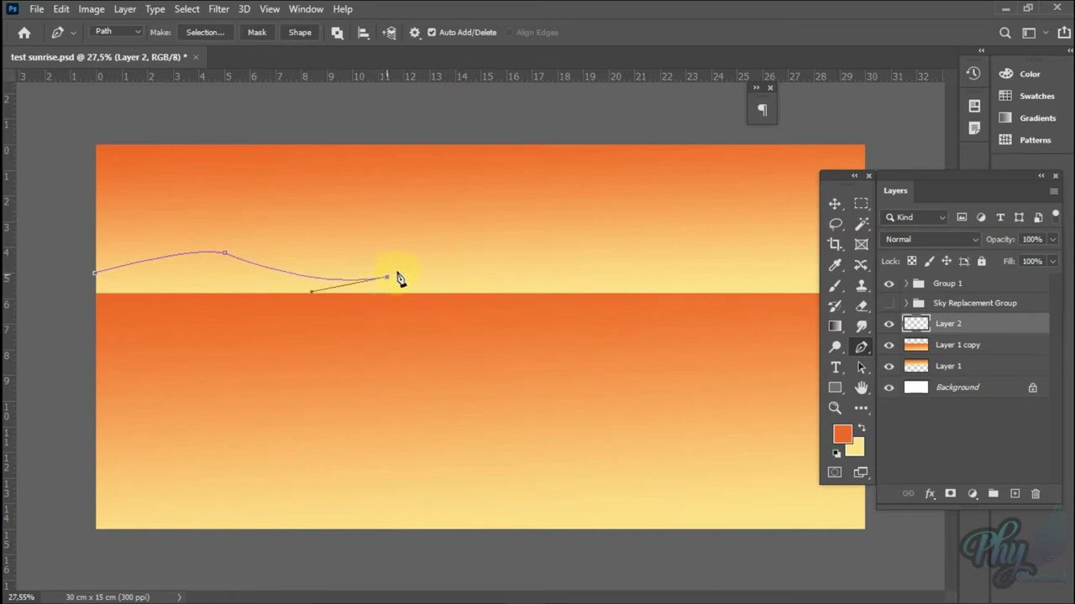
left_click(524, 237)
Step: Continue the path over the peak to the right edge, then back below the horizon
left_click_drag(524, 238, 534, 240)
left_click_drag(542, 247, 542, 247)
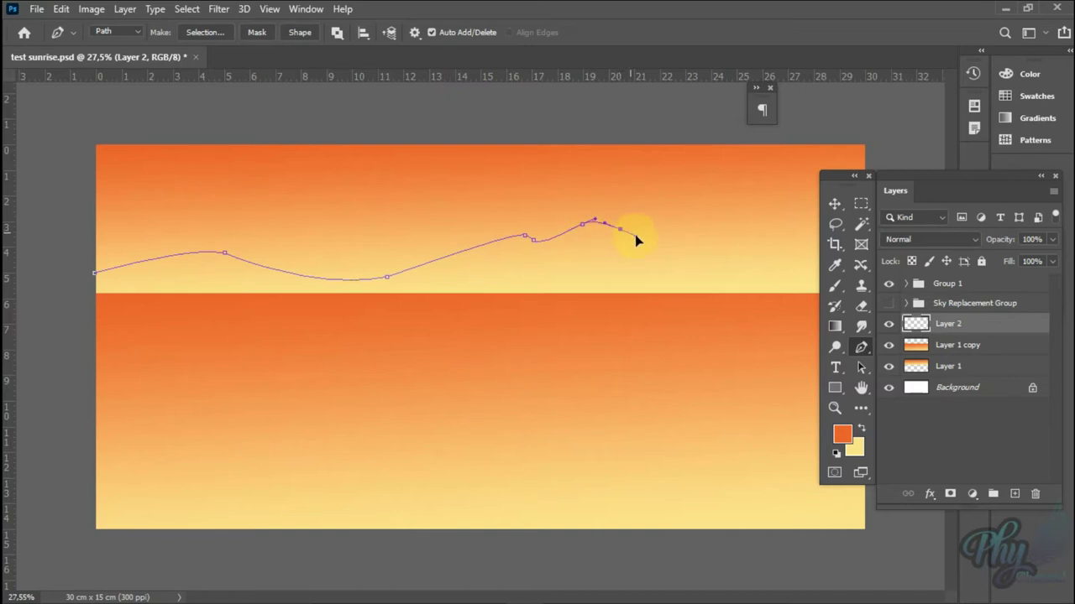
left_click_drag(625, 230, 676, 242)
left_click_drag(907, 178, 850, 337)
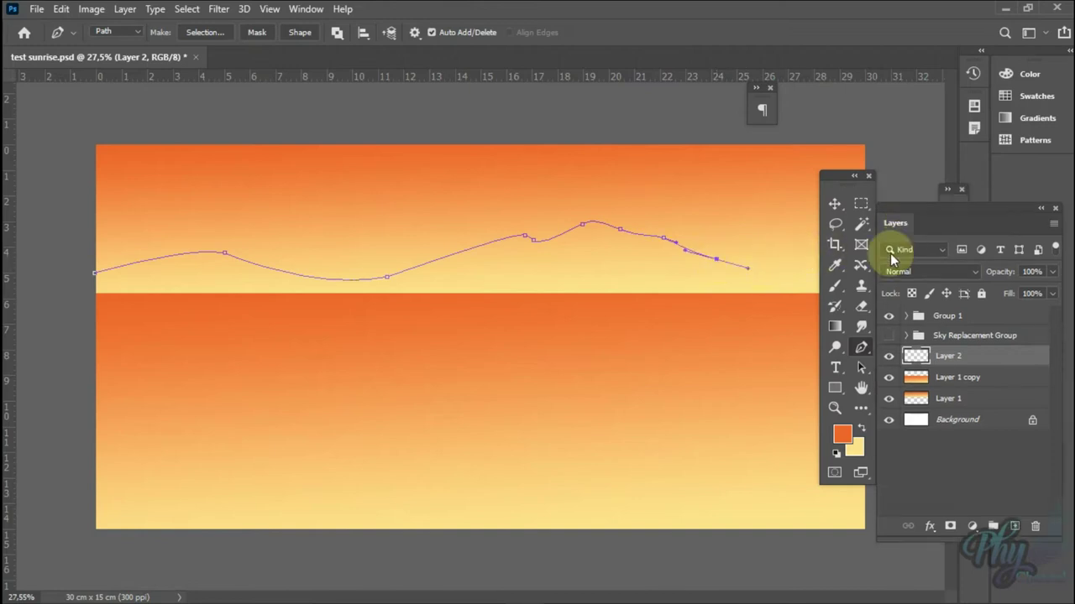
left_click_drag(839, 179, 922, 162)
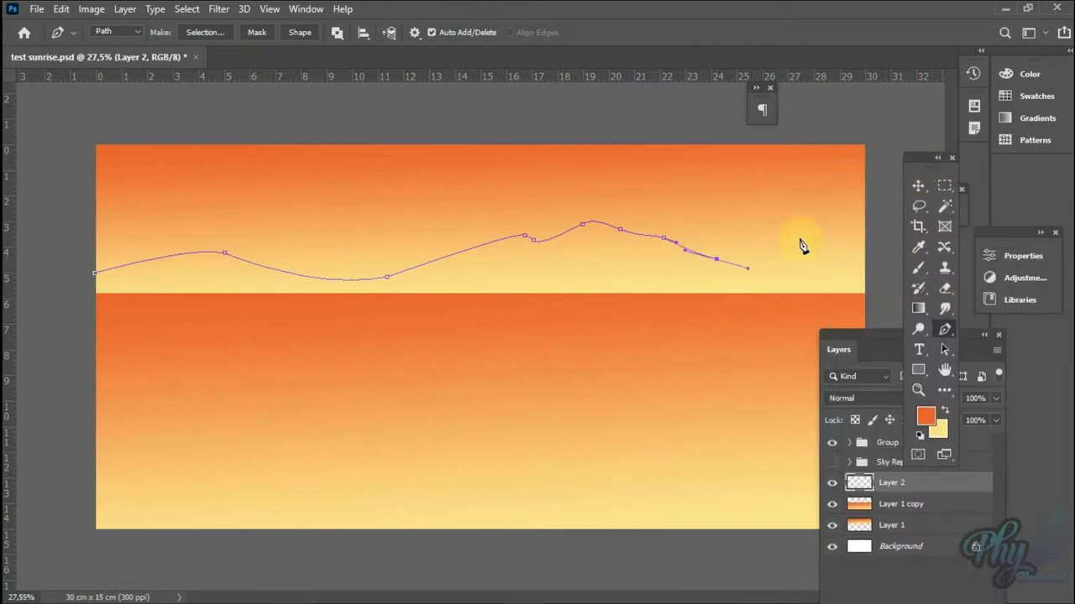
left_click_drag(860, 239, 898, 223)
left_click(872, 300)
left_click(78, 304)
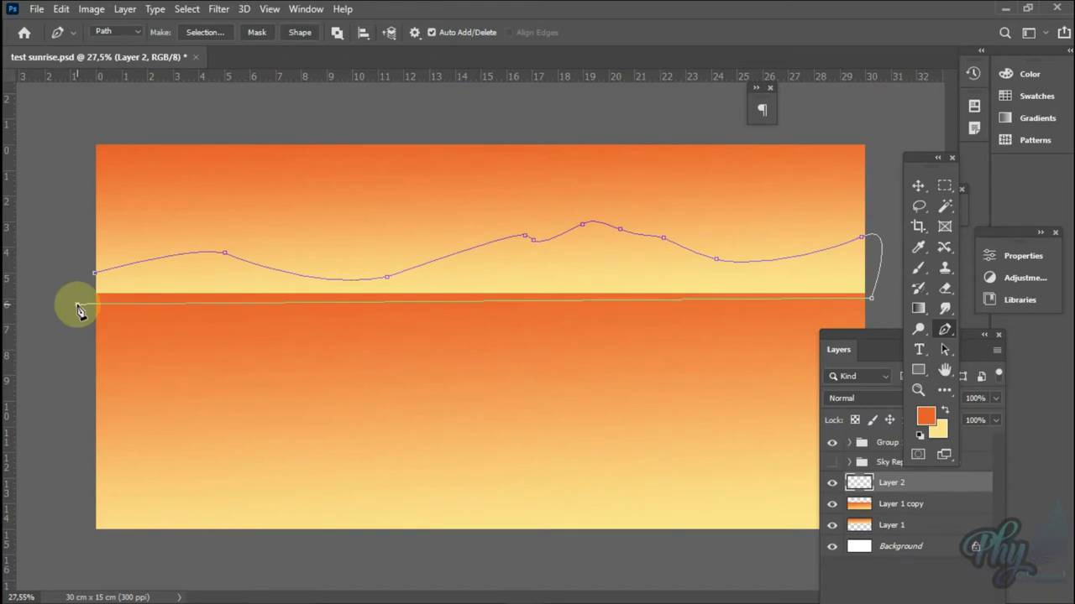
Step: Close the hill path, make it a selection with no feather, and fill it black
left_click(95, 275)
right_click(168, 278)
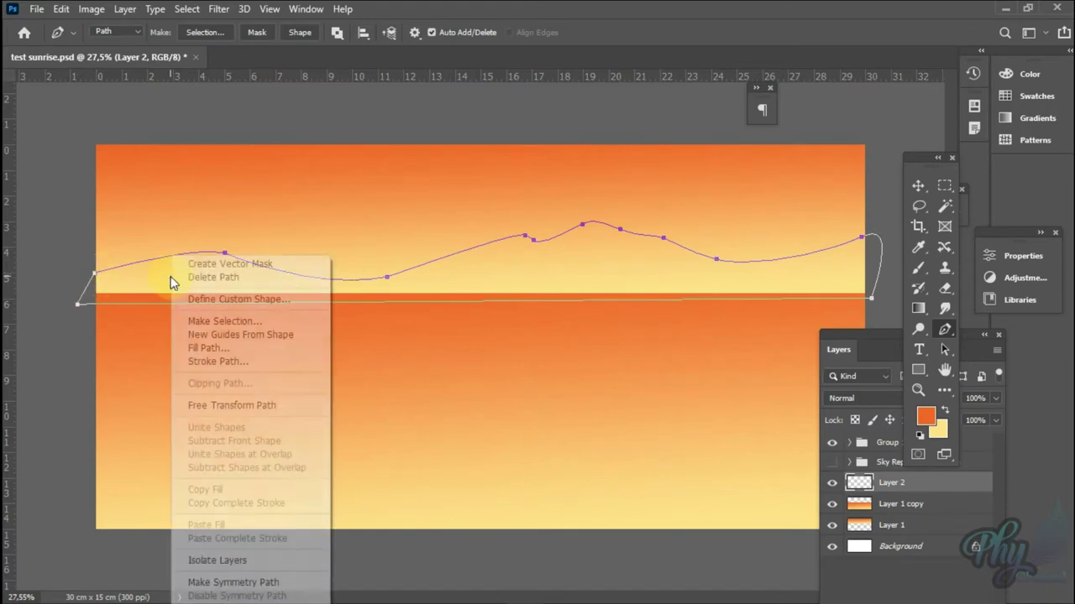
left_click(210, 317)
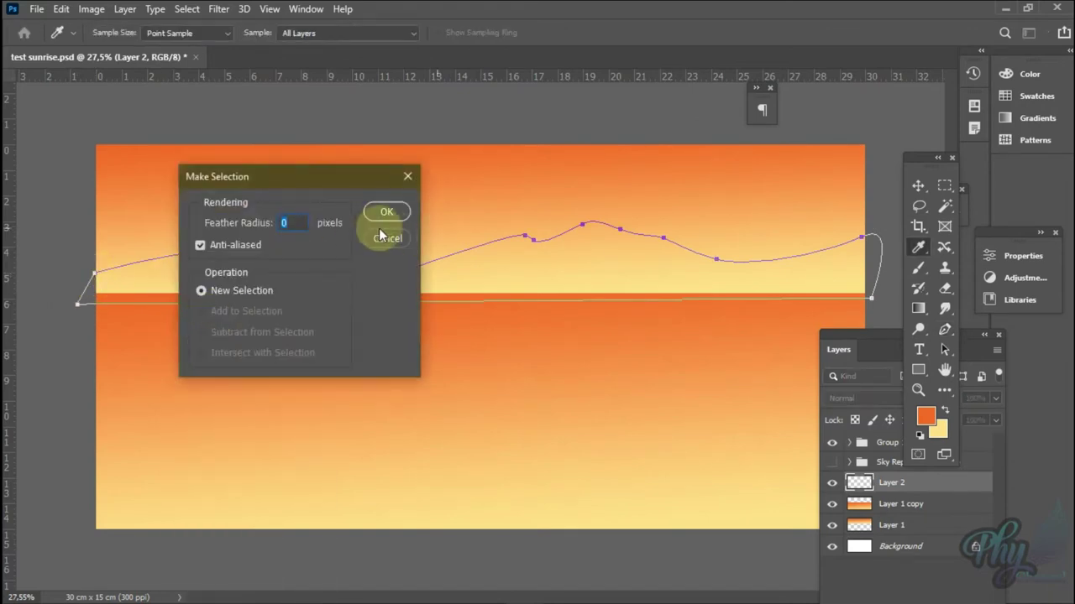
left_click(388, 213)
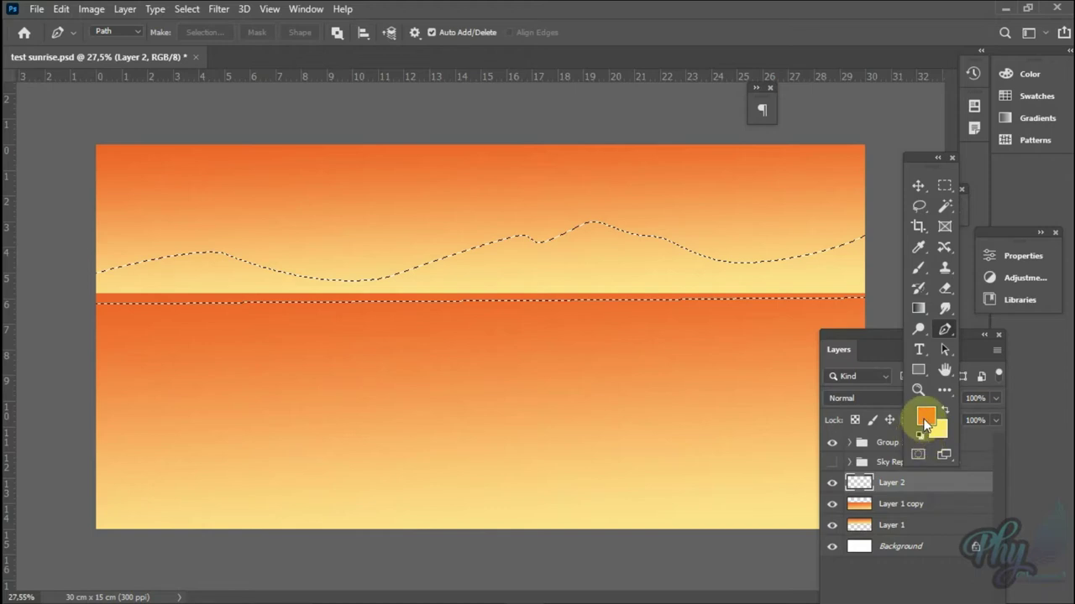
key("d")
key("alt+BackSpace")
key("ctrl+d")
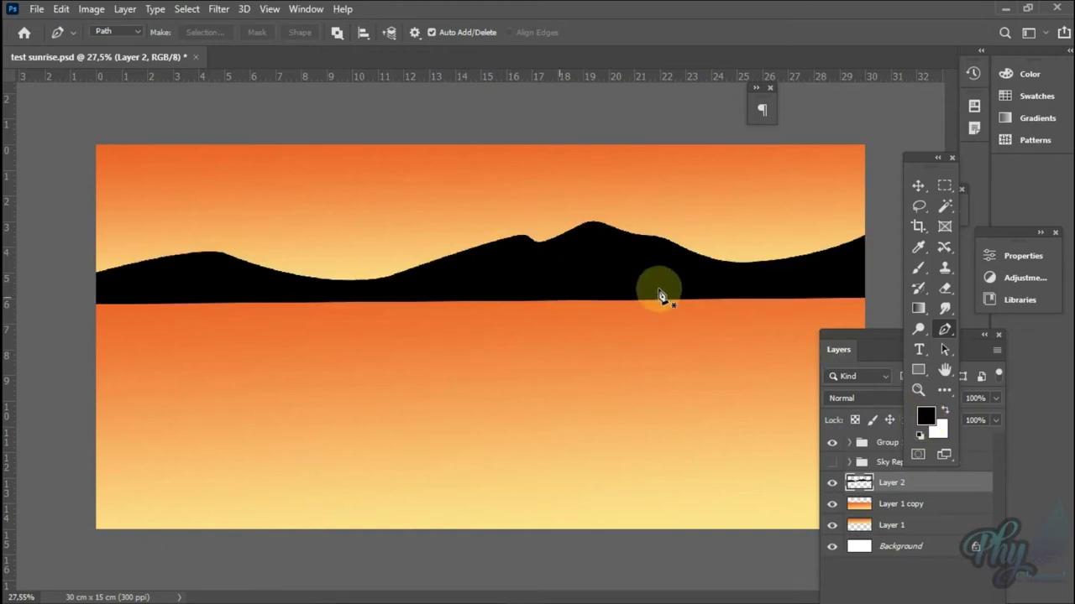
Step: Nudge the black hills up slightly and widen them past the left canvas edge
key("v")
left_click_drag(521, 270, 523, 264)
key("ctrl+t")
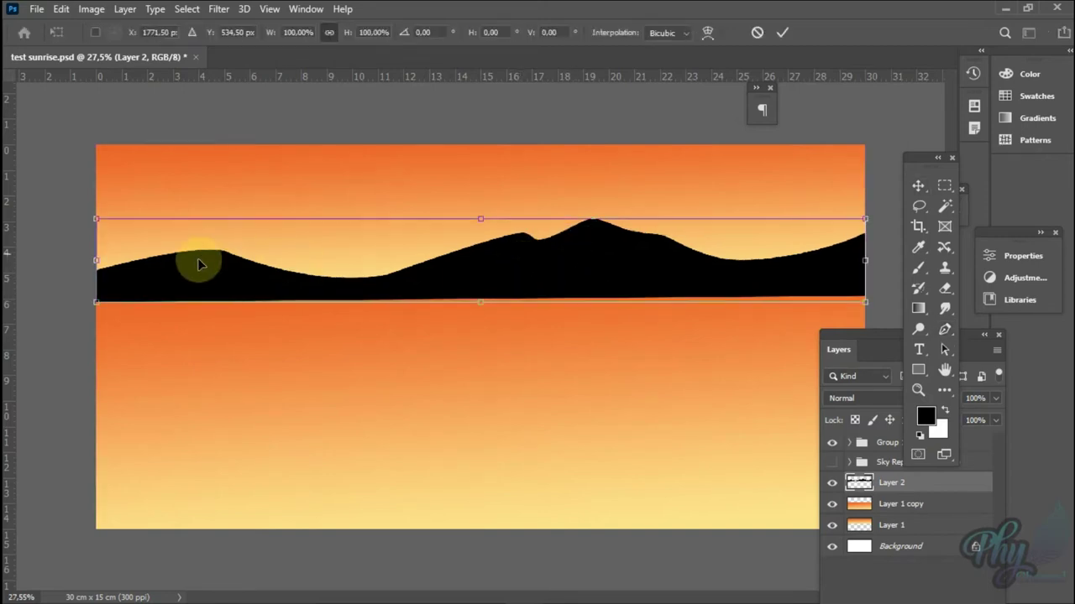
left_click_drag(93, 263, 55, 251)
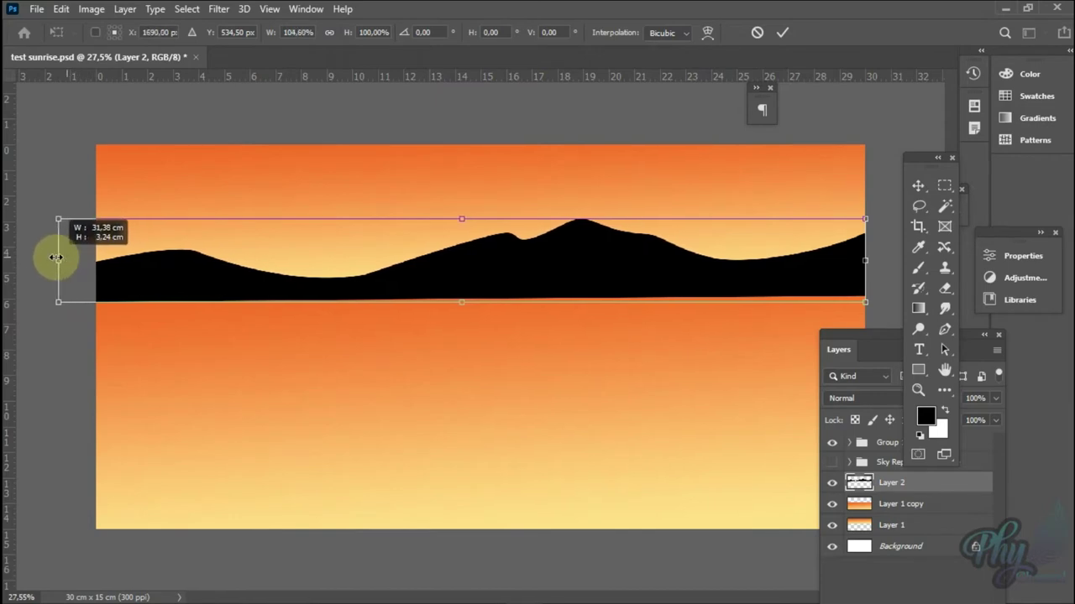
key("Return")
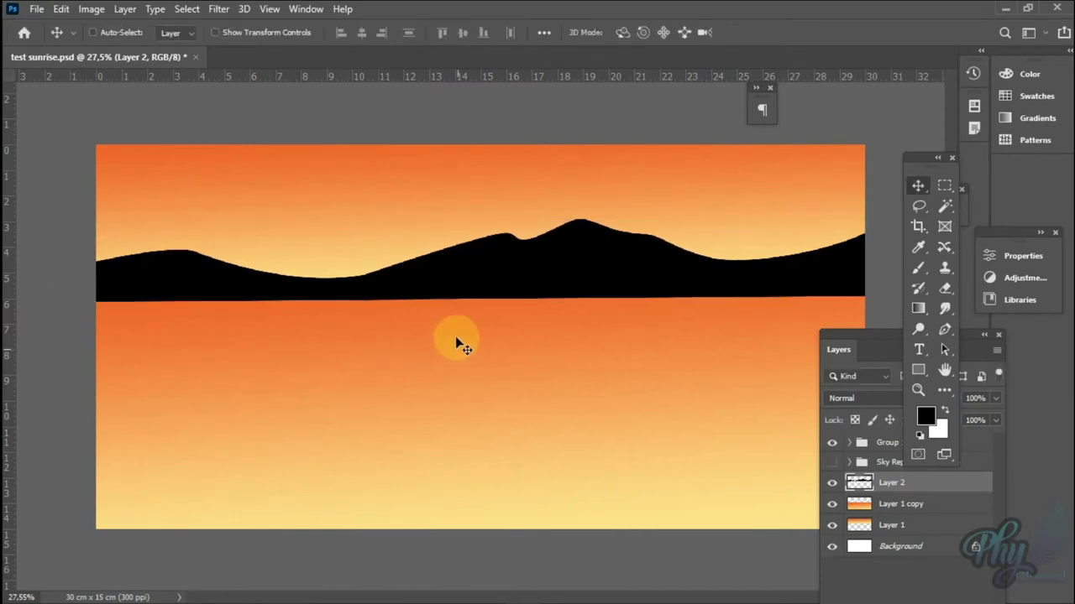
Step: Add a new empty Layer 3 and pick the tall grass 02 brush at size 150
left_click_drag(849, 341, 826, 276)
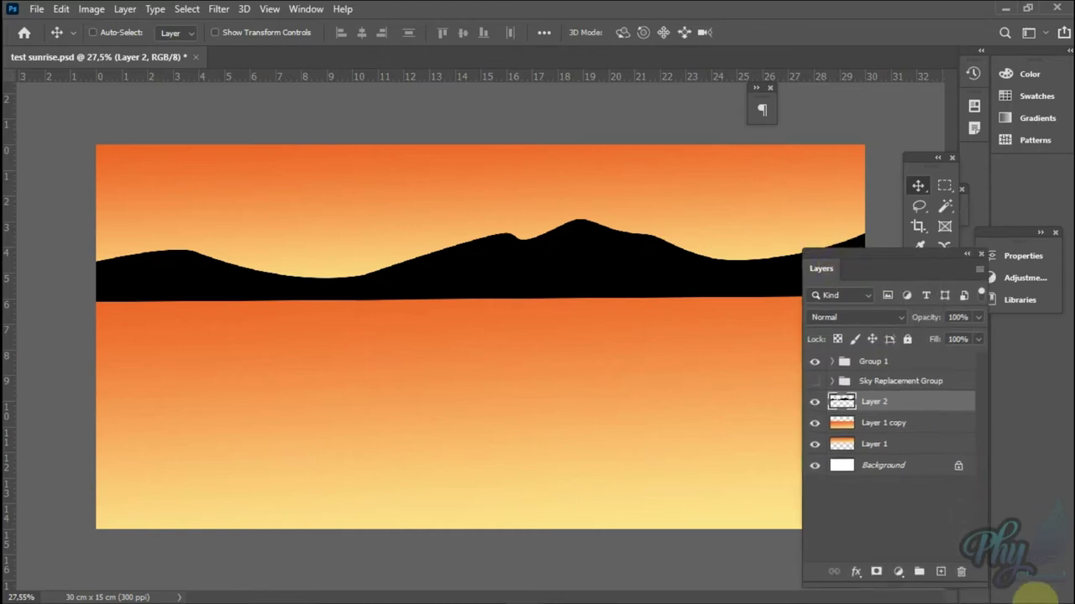
left_click(941, 572)
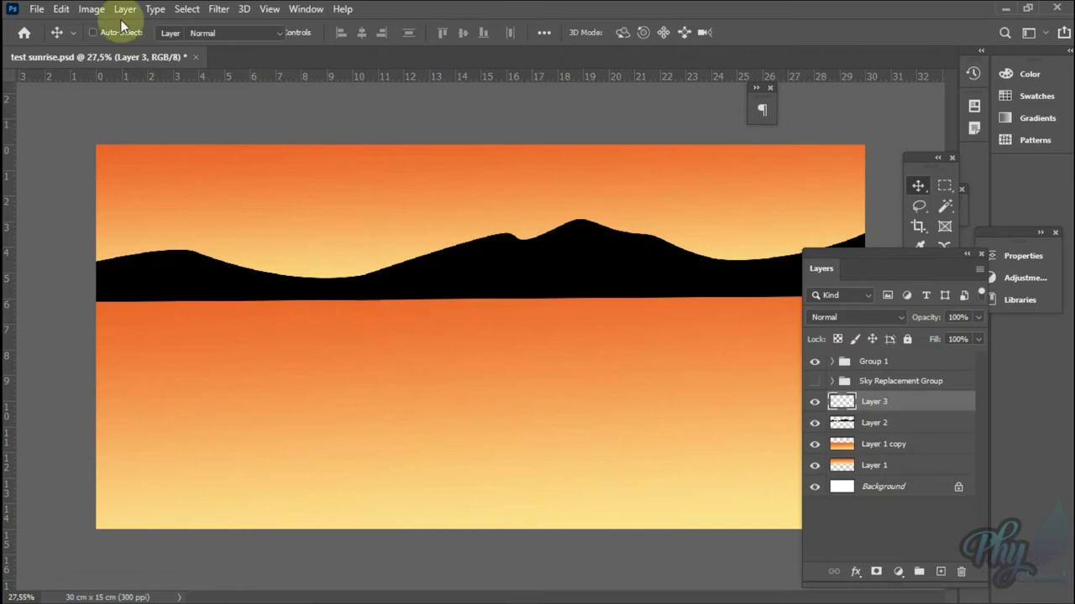
key("b")
left_click(118, 36)
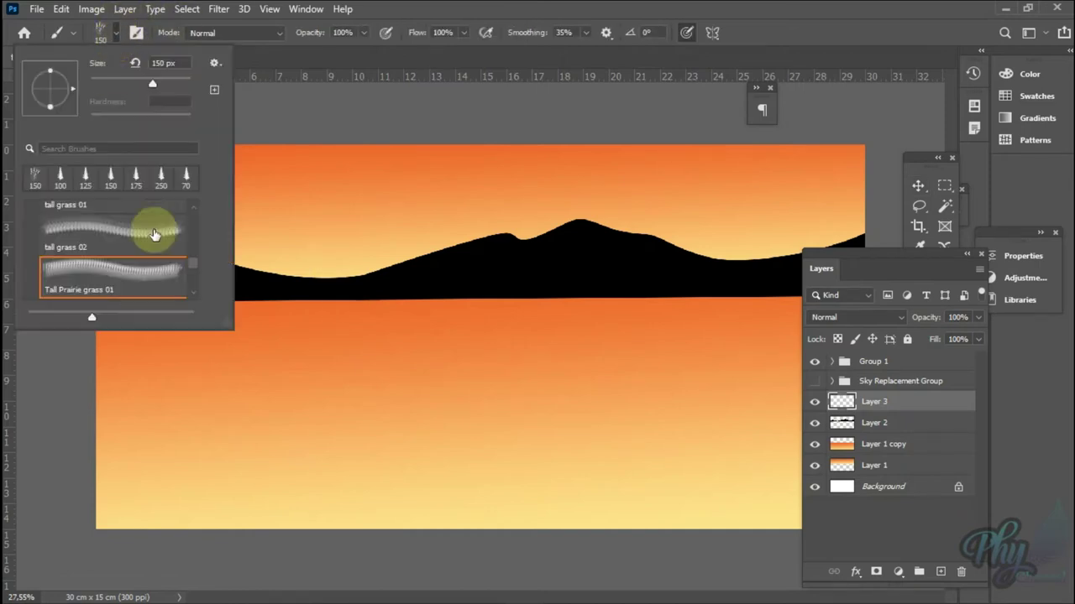
scroll(135, 286, "down", 1)
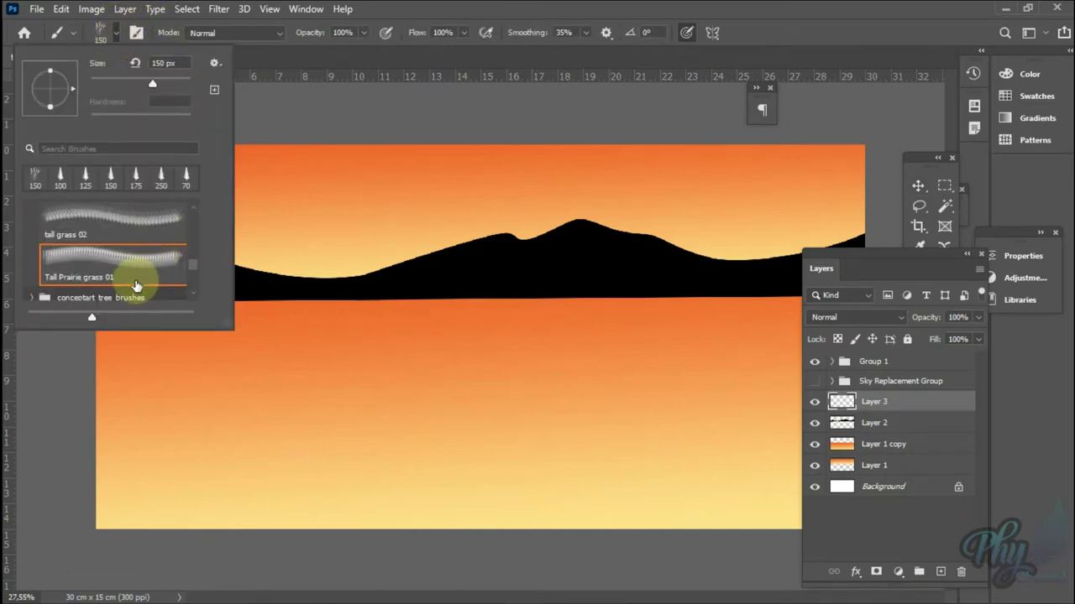
left_click(125, 228)
key("Return")
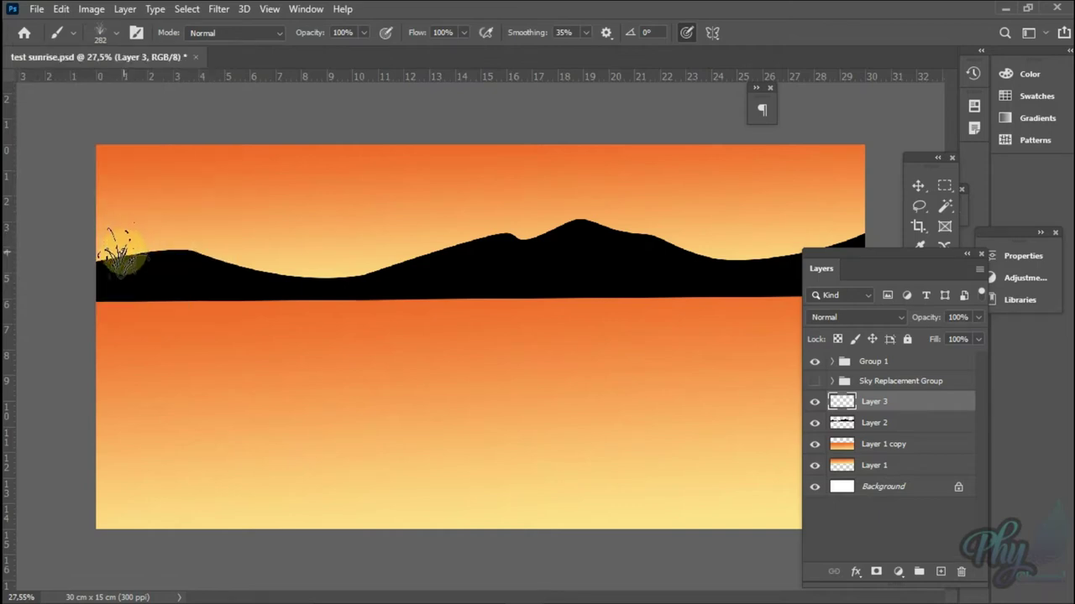
key("bracketleft")
key("bracketleft")
key("bracketleft")
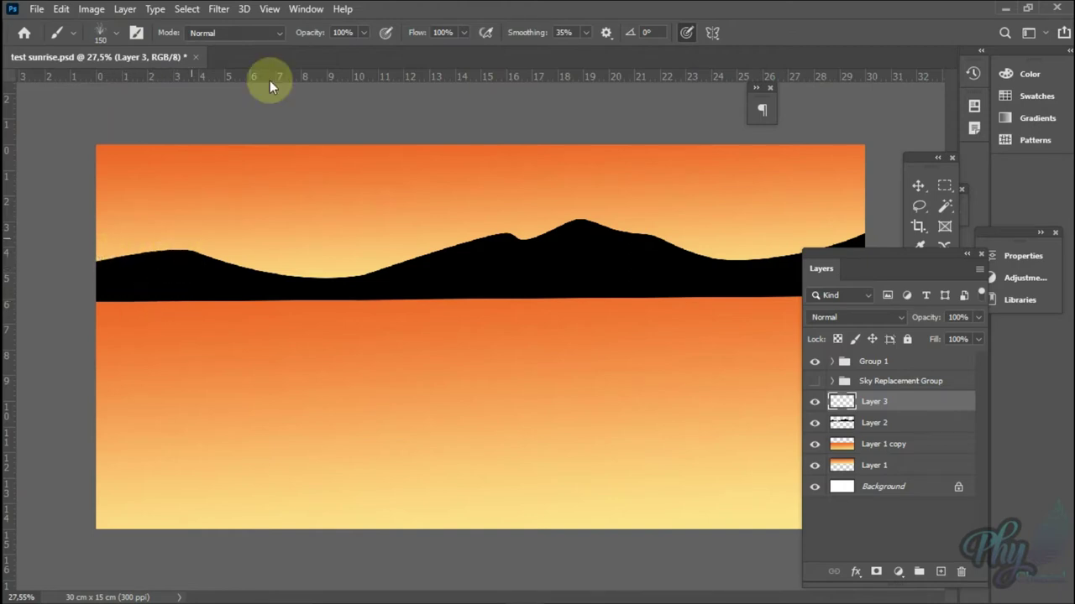
Step: Try the tall grassy 01 brush from grass-brushes-set01 with a test stroke, then undo it
left_click(118, 34)
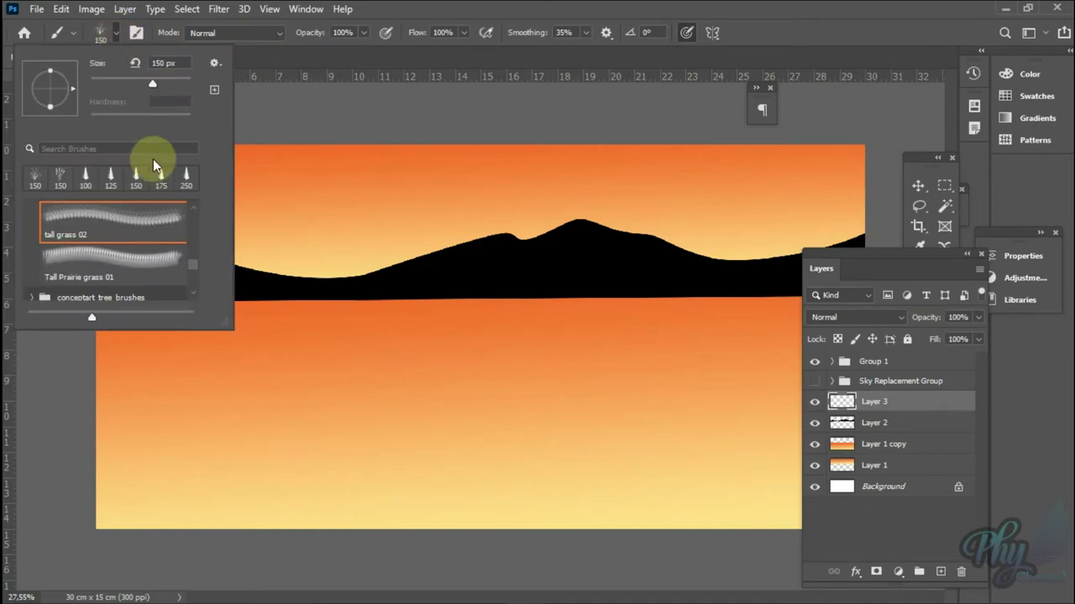
scroll(144, 243, "up", 3)
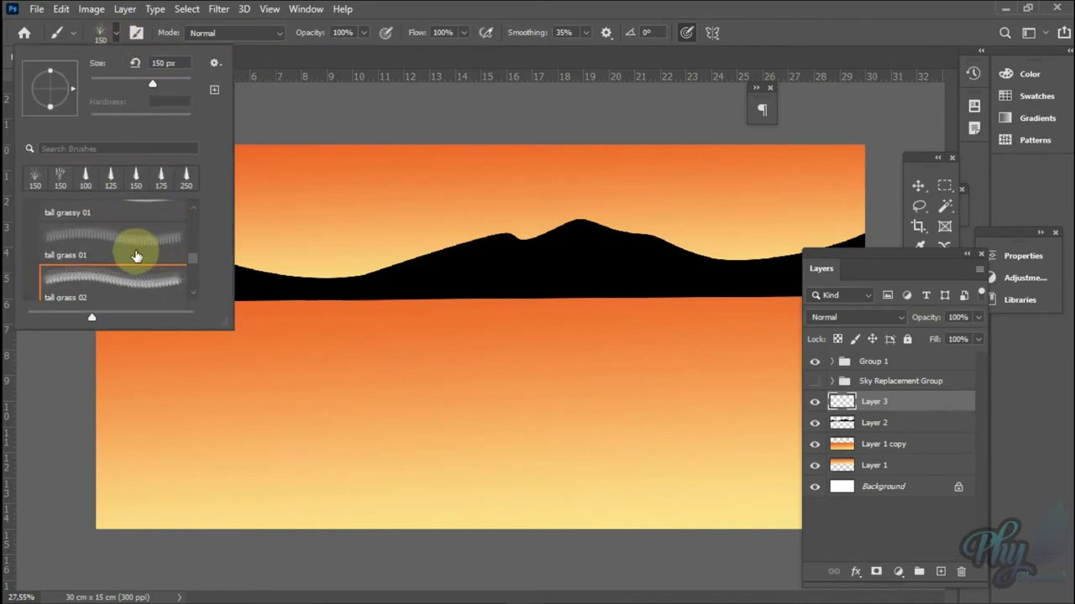
scroll(134, 270, "up", 2)
scroll(159, 268, "up", 2)
scroll(159, 269, "up", 2)
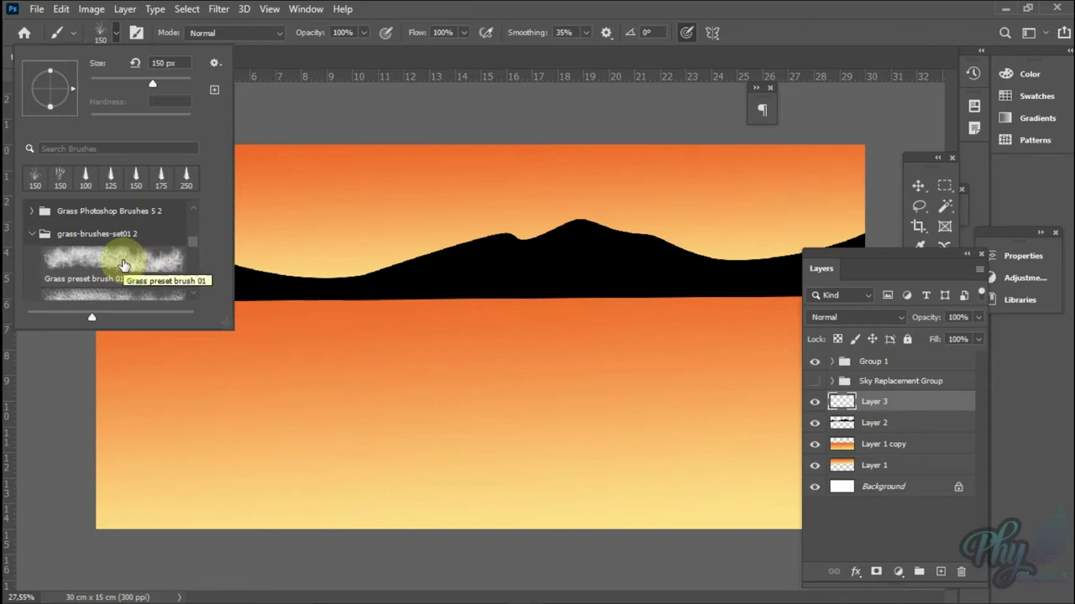
left_click(124, 266)
scroll(122, 265, "up", 1)
scroll(122, 265, "up", 1)
scroll(122, 266, "up", 1)
scroll(122, 265, "up", 1)
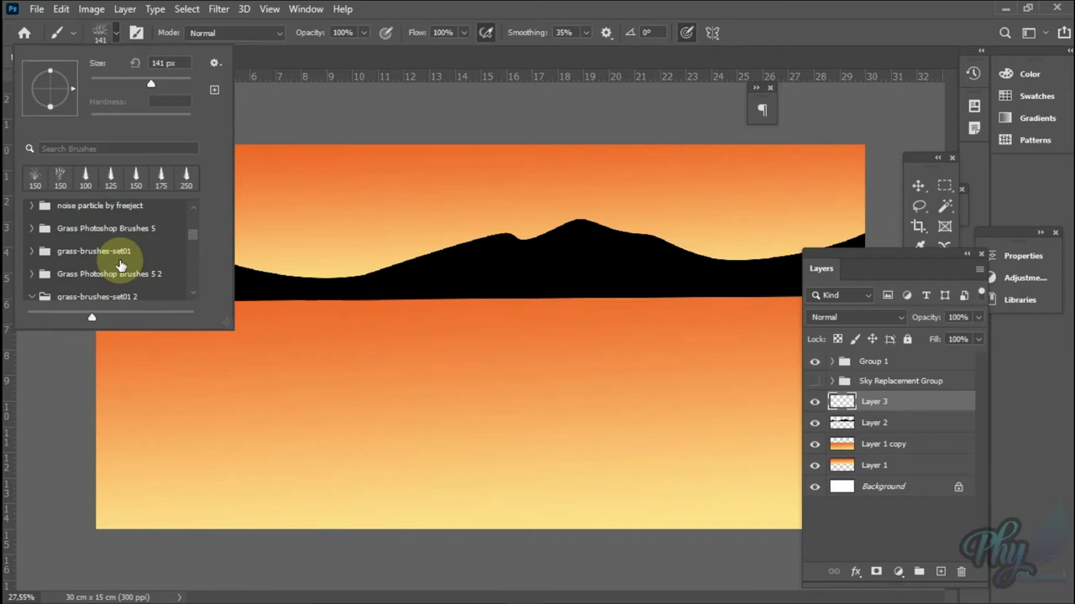
scroll(120, 265, "down", 1)
left_click(32, 240)
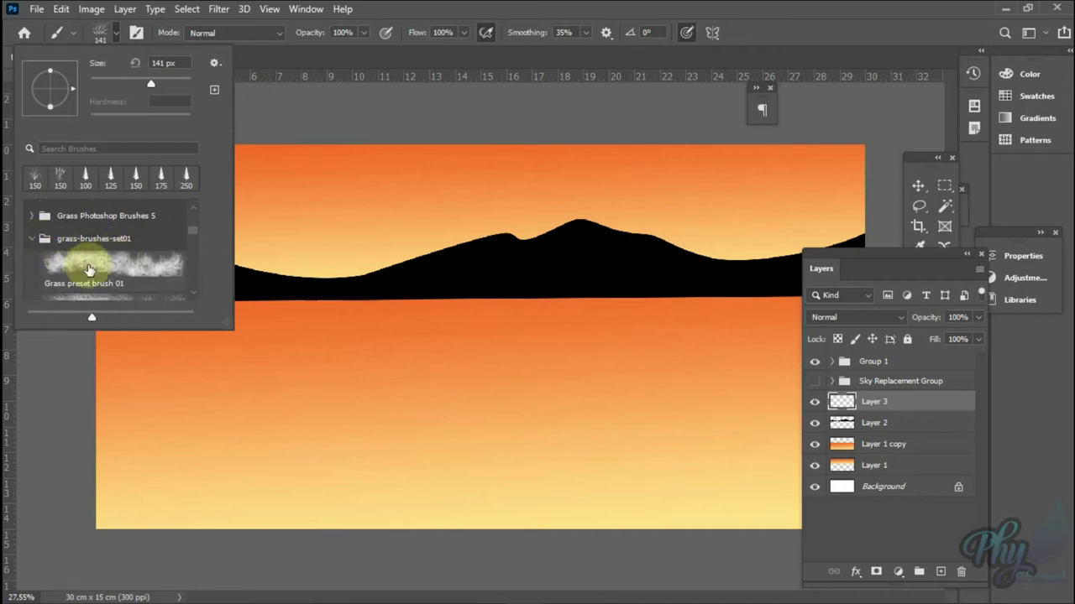
scroll(126, 275, "down", 1)
scroll(126, 276, "down", 1)
scroll(124, 275, "down", 1)
double_click(123, 275)
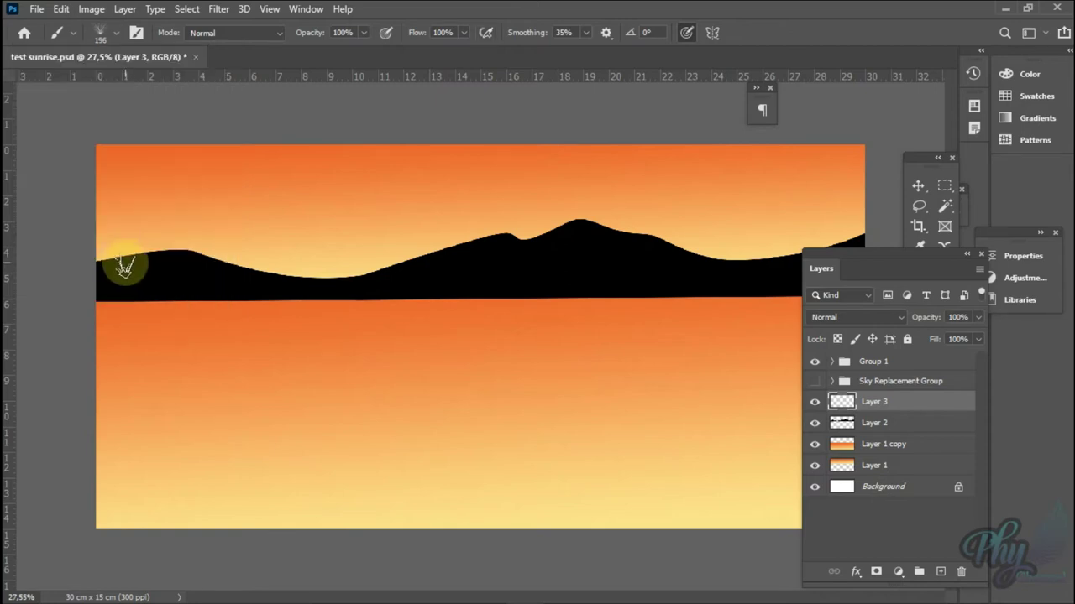
left_click(107, 264)
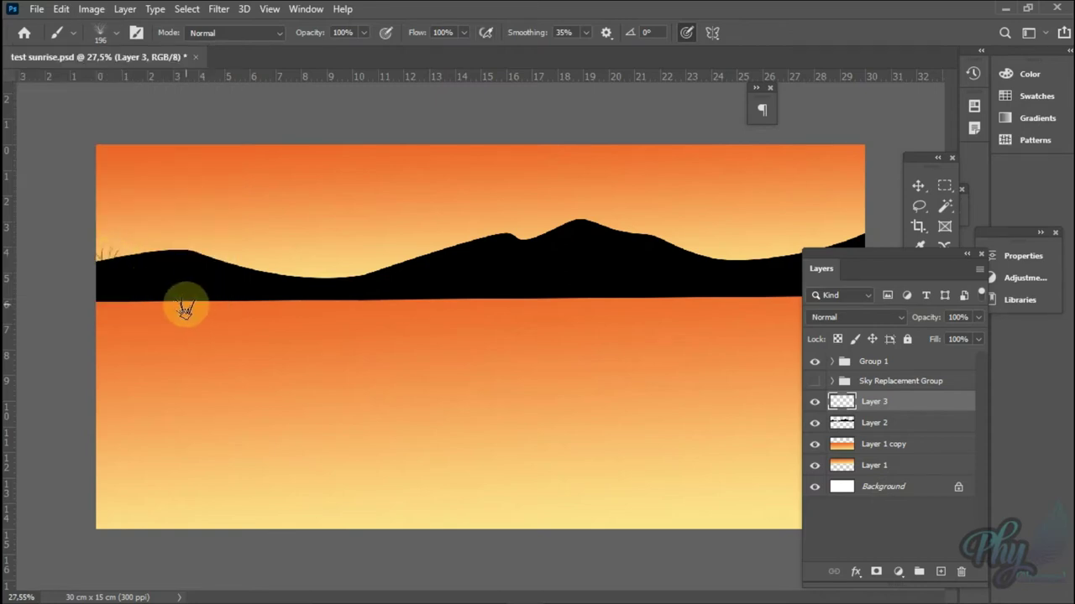
key("ctrl+z")
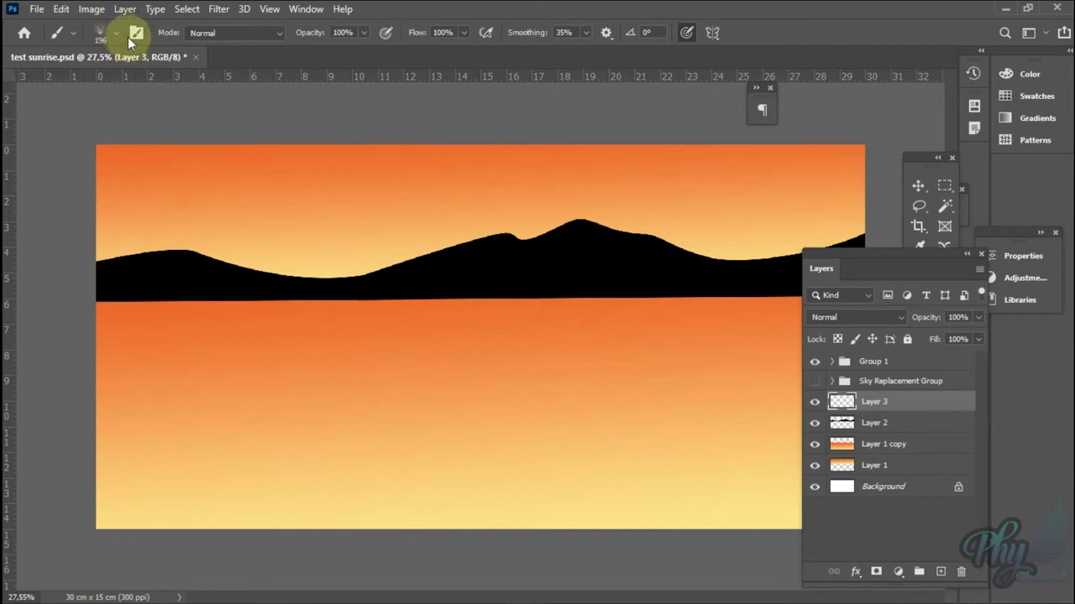
Step: Choose the pine 3 brush from the pine Brushes folder and shrink it to about 90 px
left_click(116, 34)
scroll(163, 259, "up", 2)
scroll(159, 263, "up", 2)
scroll(160, 263, "up", 3)
scroll(153, 252, "down", 1)
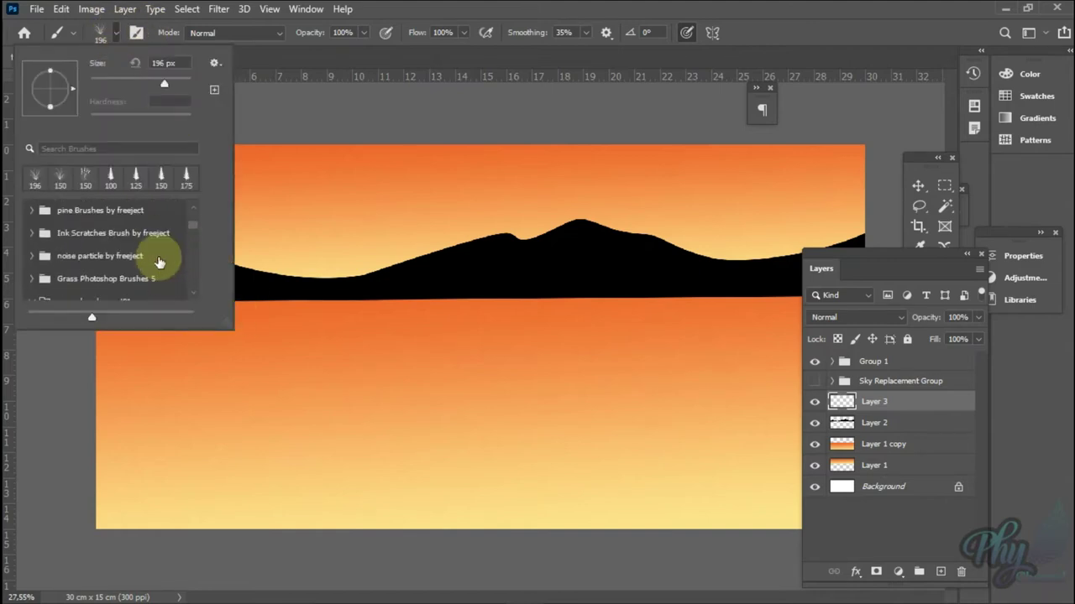
left_click(34, 213)
left_click(150, 283)
scroll(154, 285, "down", 1)
scroll(153, 286, "down", 1)
left_click(138, 281)
double_click(132, 279)
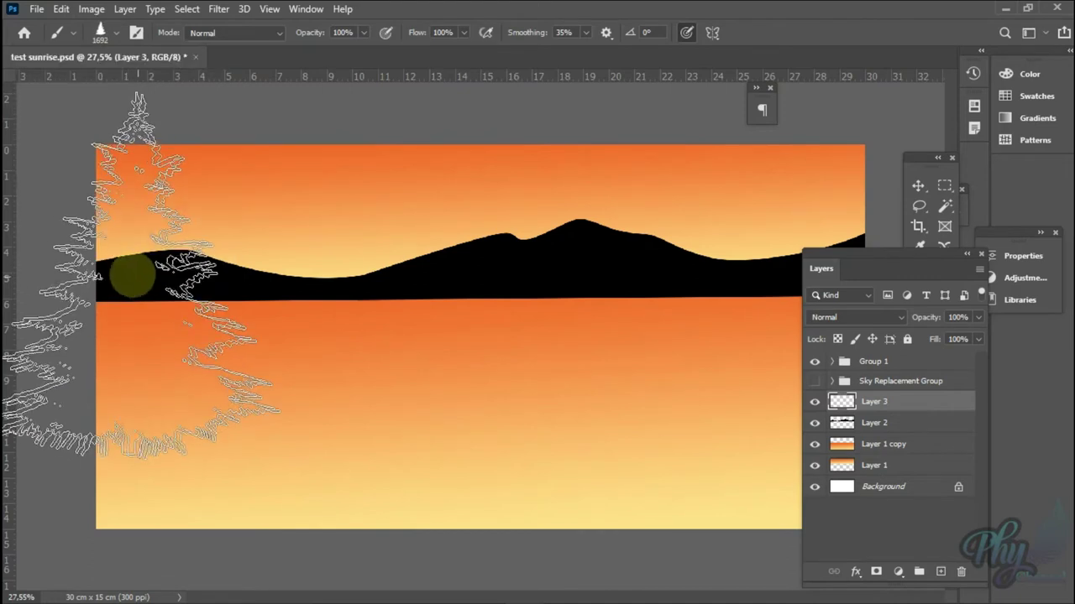
key("bracketleft")
key("bracketleft")
key("bracketleft")
key("bracketleft")
key("bracketleft")
key("bracketleft")
key("bracketleft")
key("bracketleft")
key("bracketleft")
key("bracketleft")
key("bracketleft")
key("bracketleft")
key("bracketleft")
key("bracketleft")
key("bracketleft")
key("bracketleft")
Step: Stamp pine trees along the left part of the ridge and through its dip
left_click(99, 256)
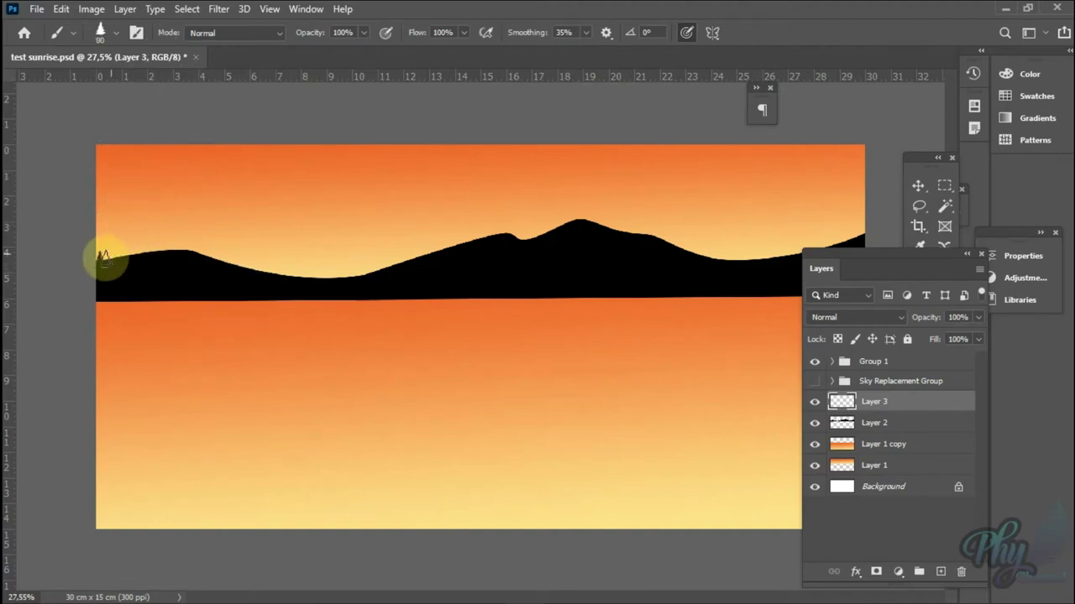
left_click(107, 255)
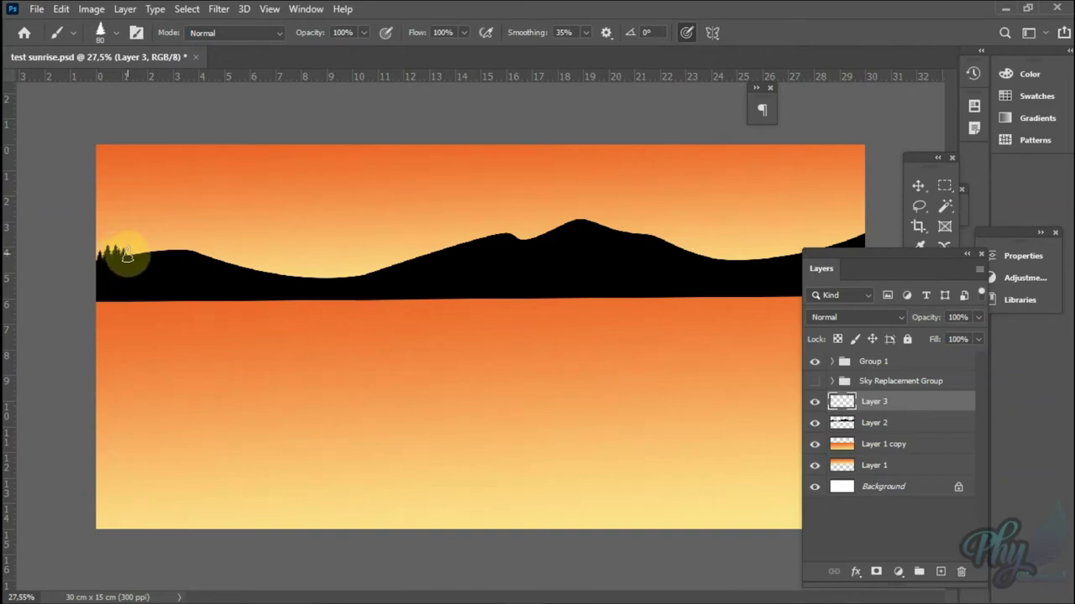
left_click(149, 255)
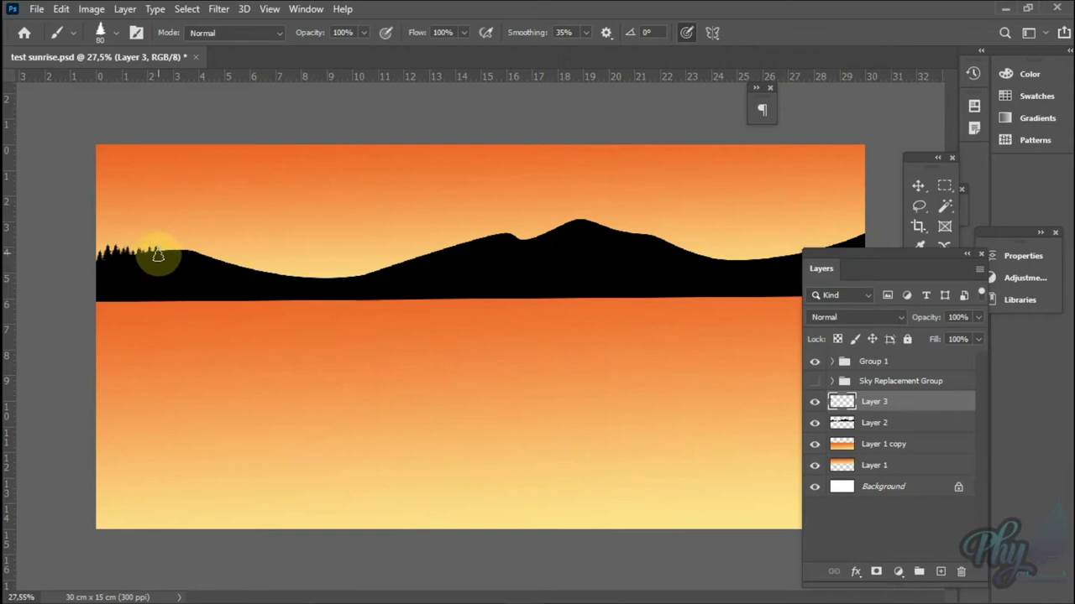
left_click(174, 252)
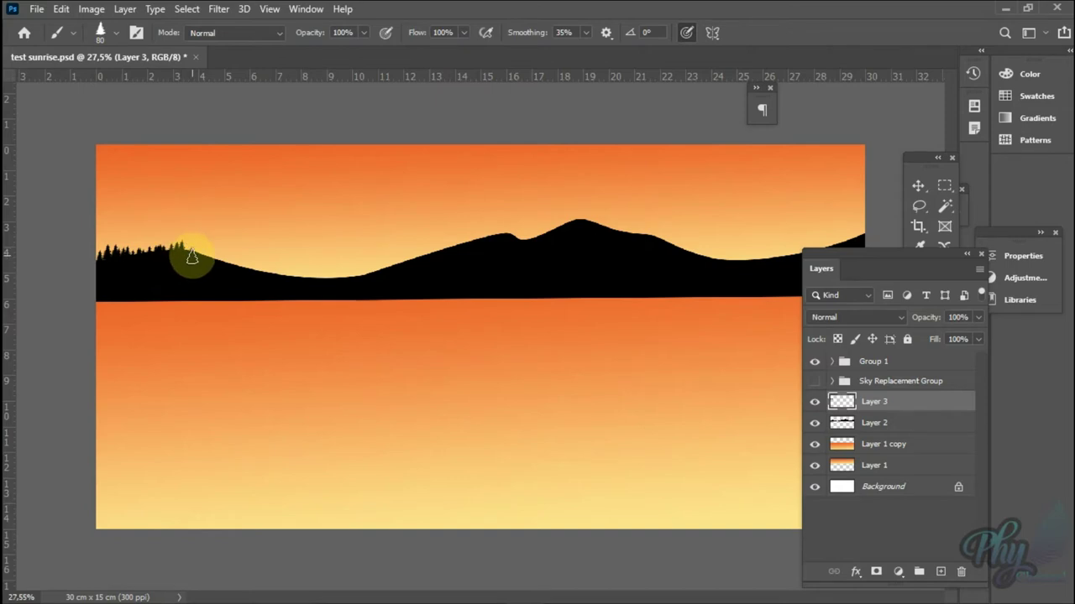
left_click_drag(199, 258, 217, 263)
left_click_drag(290, 279, 336, 284)
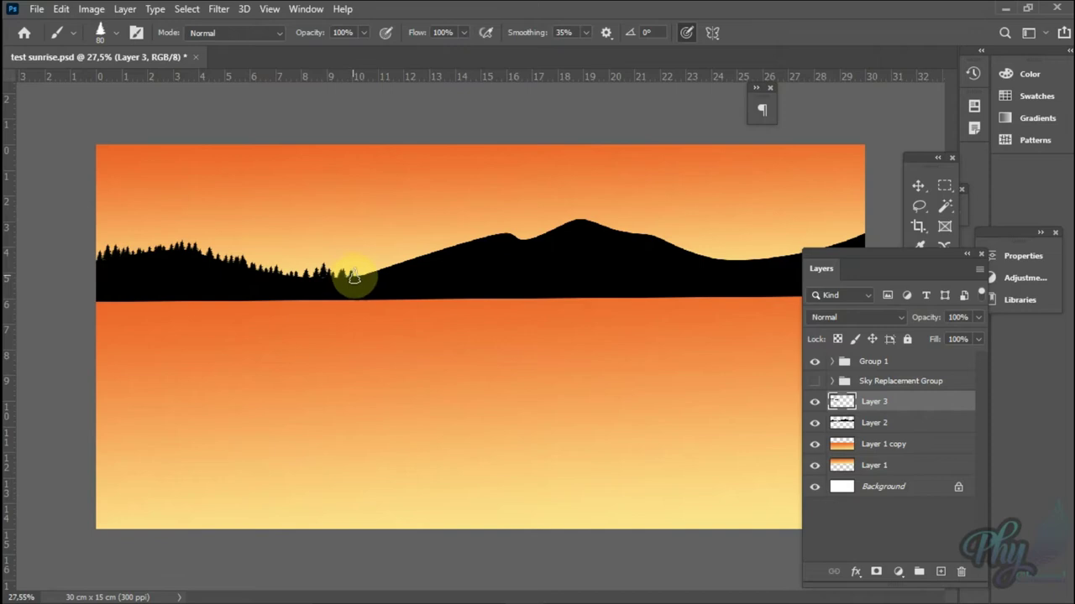
Step: Continue the pine row over the central hill and tallest peak to the right edge
left_click_drag(360, 277, 469, 247)
left_click(446, 252)
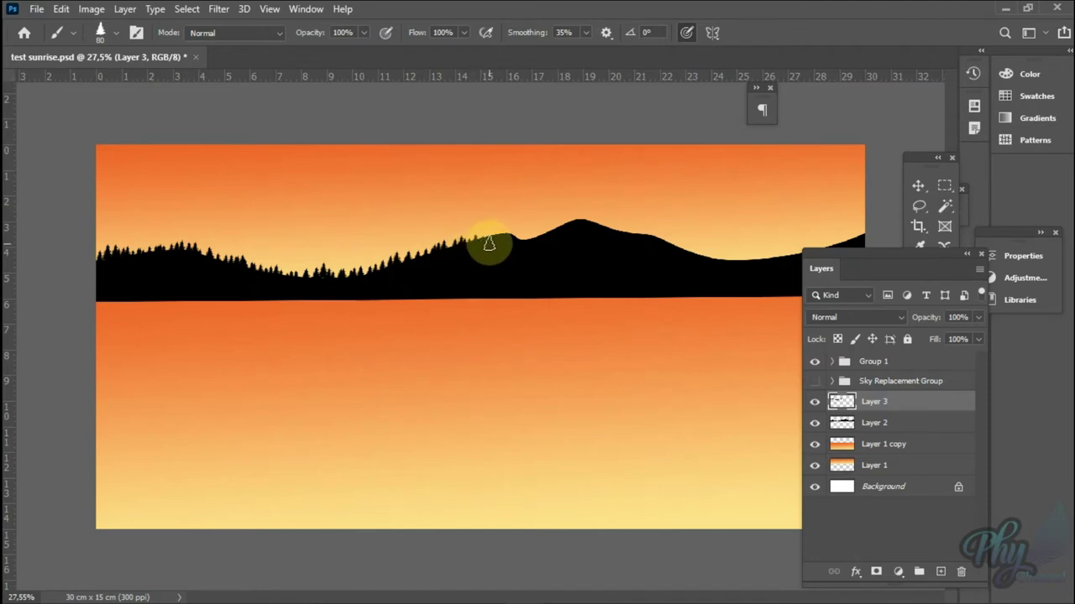
mouse_move(487, 241)
left_mouse_down()
mouse_move(603, 227)
mouse_move(623, 237)
left_mouse_up()
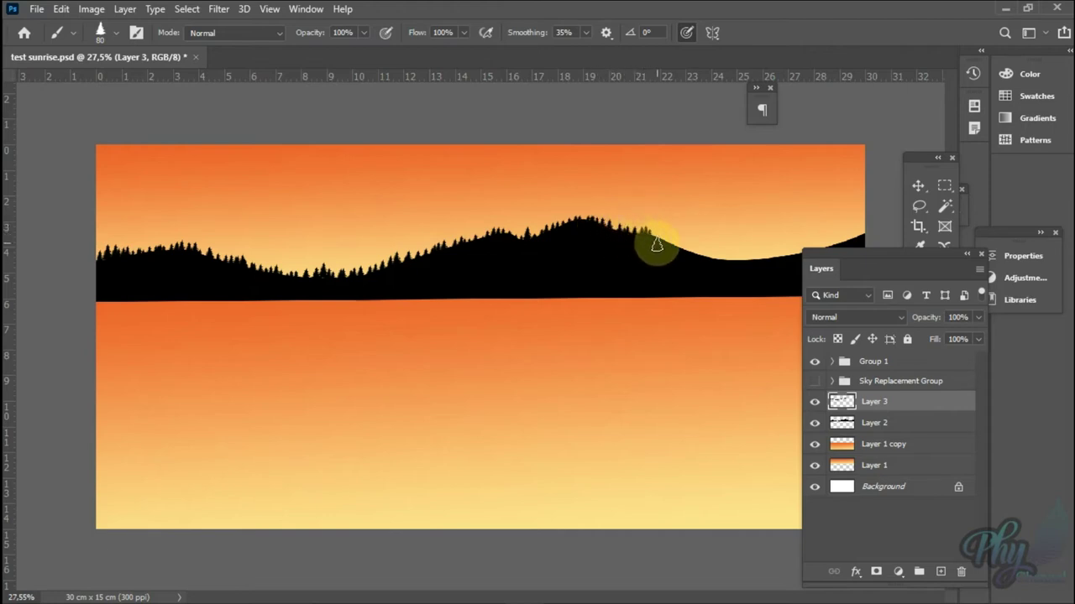
mouse_move(670, 243)
left_mouse_down()
mouse_move(747, 264)
mouse_move(720, 259)
left_mouse_up()
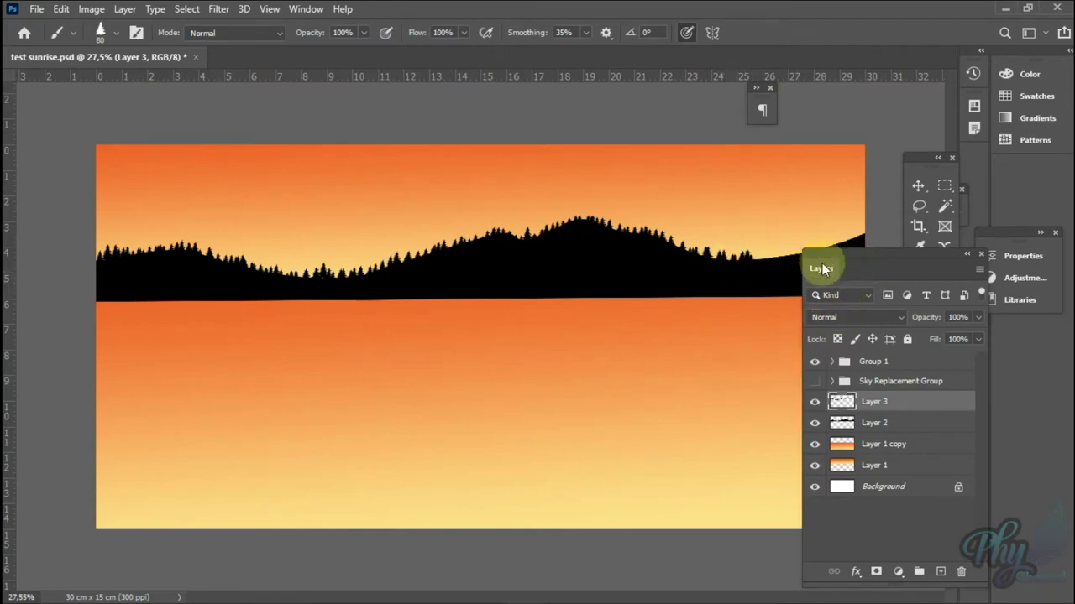
left_click_drag(820, 264, 830, 309)
left_click_drag(770, 261, 790, 254)
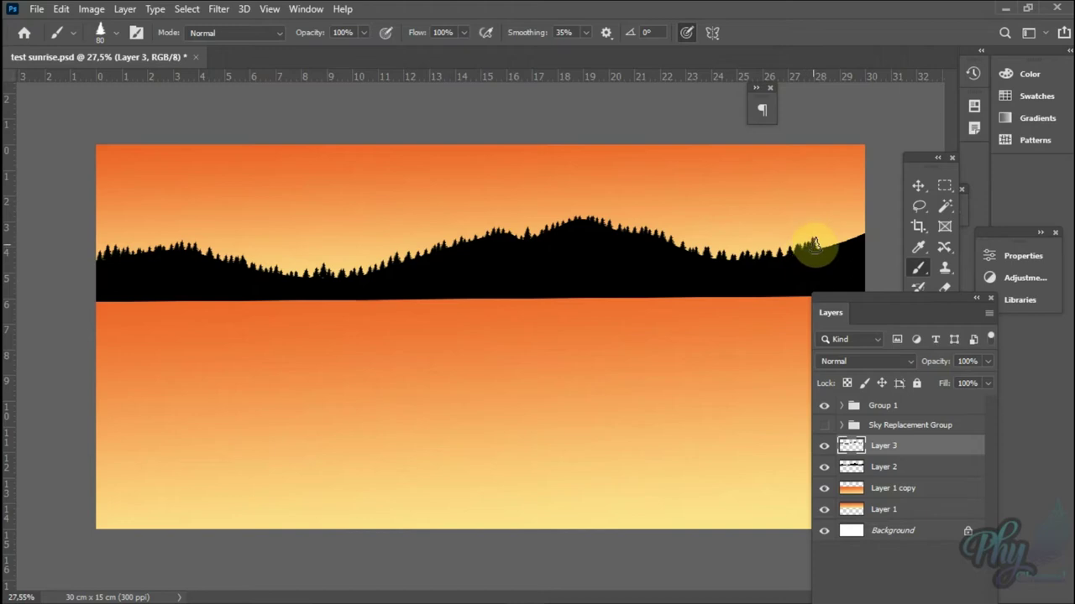
left_click_drag(815, 244, 871, 235)
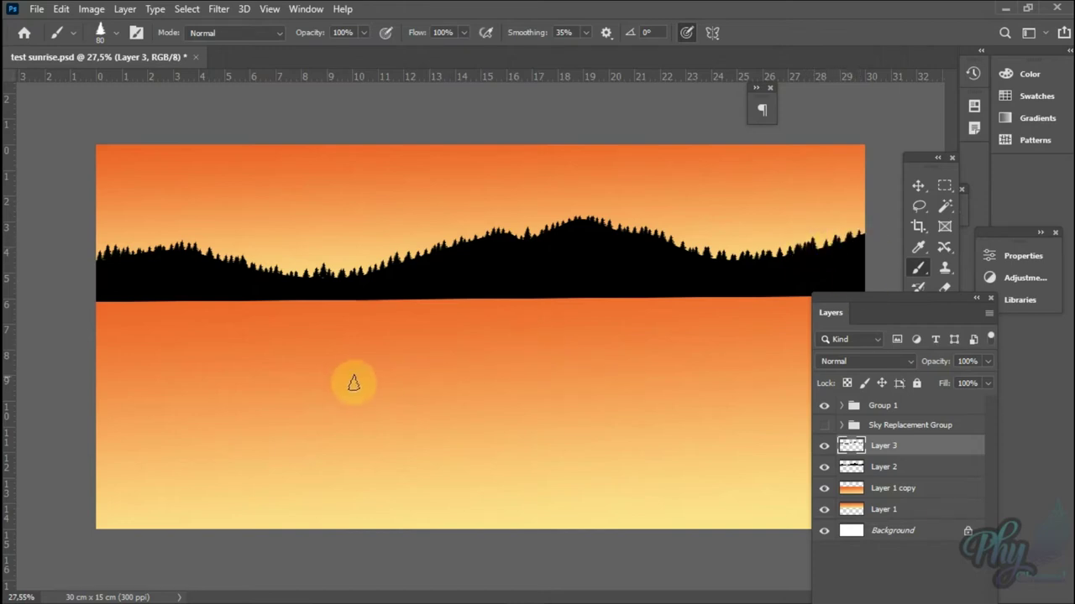
Step: Switch to the recent 150 px grass brush and paint grass blades along the whole treeline
left_click(119, 34)
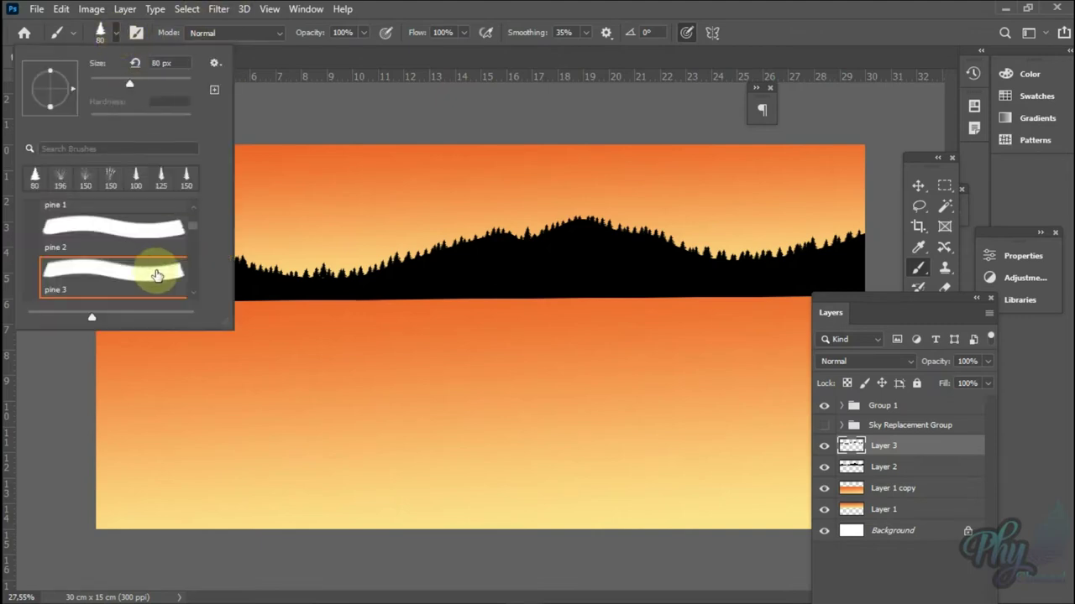
left_click(59, 176)
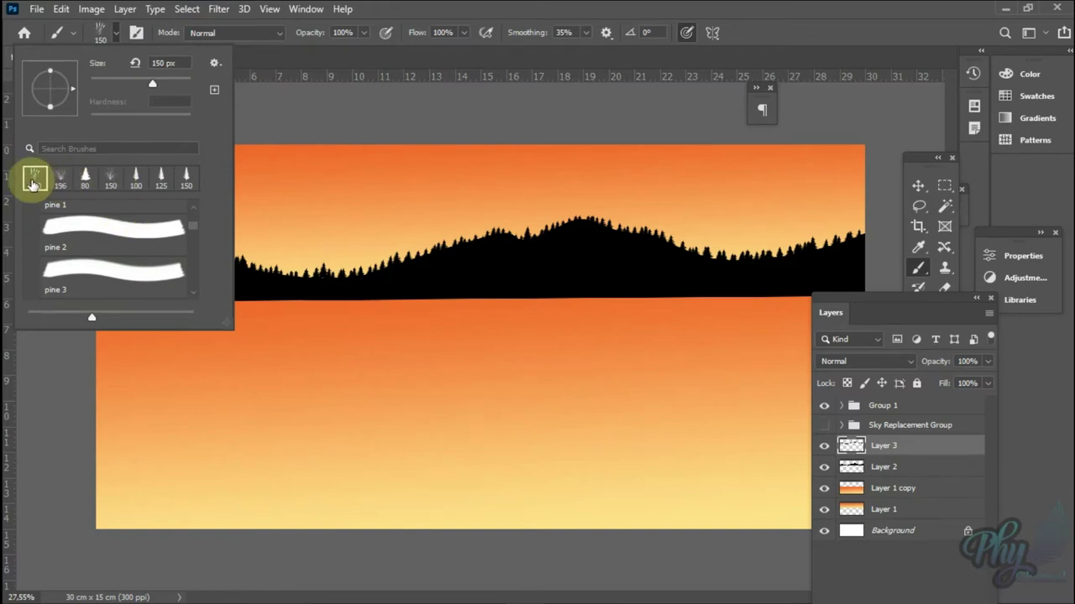
double_click(34, 181)
mouse_move(122, 262)
left_mouse_down()
mouse_move(173, 252)
mouse_move(313, 280)
mouse_move(383, 276)
mouse_move(456, 242)
mouse_move(533, 245)
mouse_move(577, 231)
mouse_move(635, 246)
mouse_move(634, 238)
mouse_move(662, 240)
mouse_move(731, 264)
mouse_move(856, 242)
mouse_move(821, 251)
mouse_move(830, 253)
left_mouse_up()
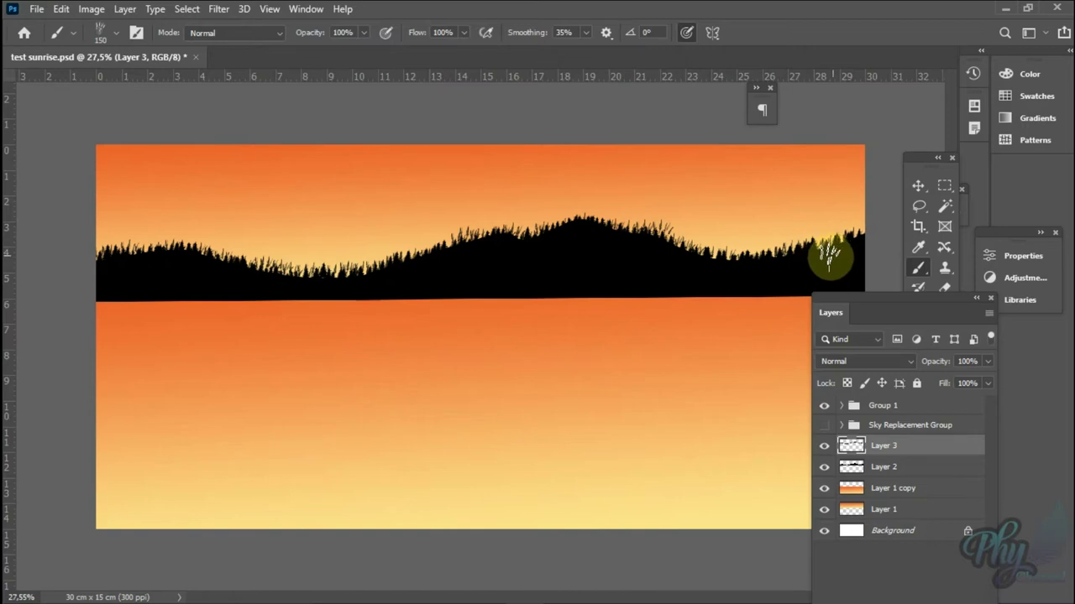
Step: Merge Layer 2 into Layer 3, duplicate it, and cancel a transform on the copy
left_click(892, 469, "ctrl")
key("ctrl+e")
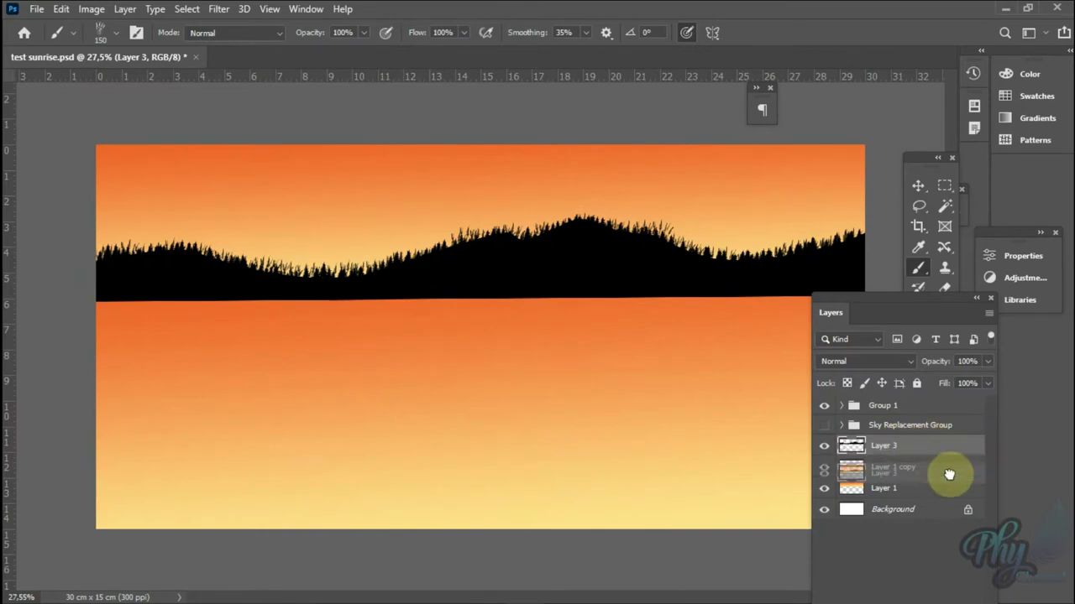
left_click_drag(905, 298, 903, 219)
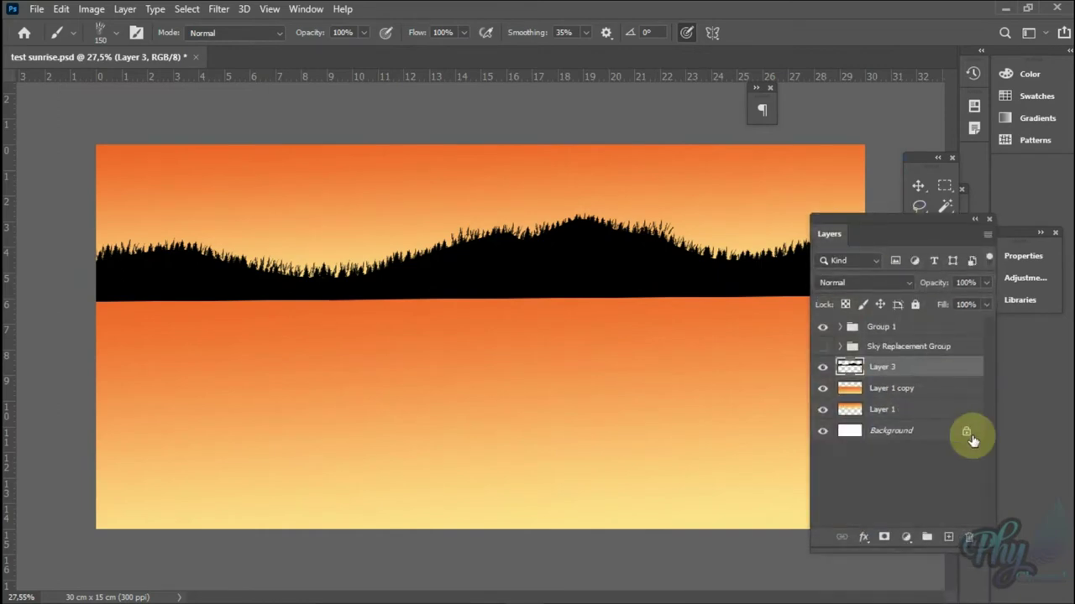
mouse_move(935, 367)
left_mouse_down()
mouse_move(965, 527)
mouse_move(948, 537)
left_mouse_up()
key("ctrl+t")
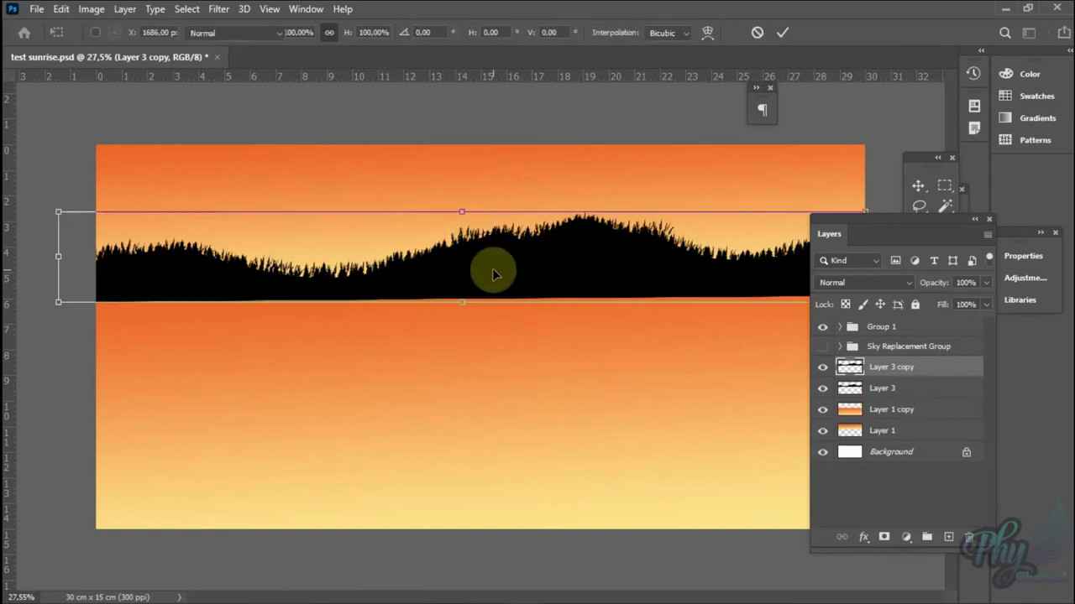
key("Return")
Step: Rotate the copy, move it below the horizon, and flip it upside down via Edit > Transform
key("b")
left_click(60, 10)
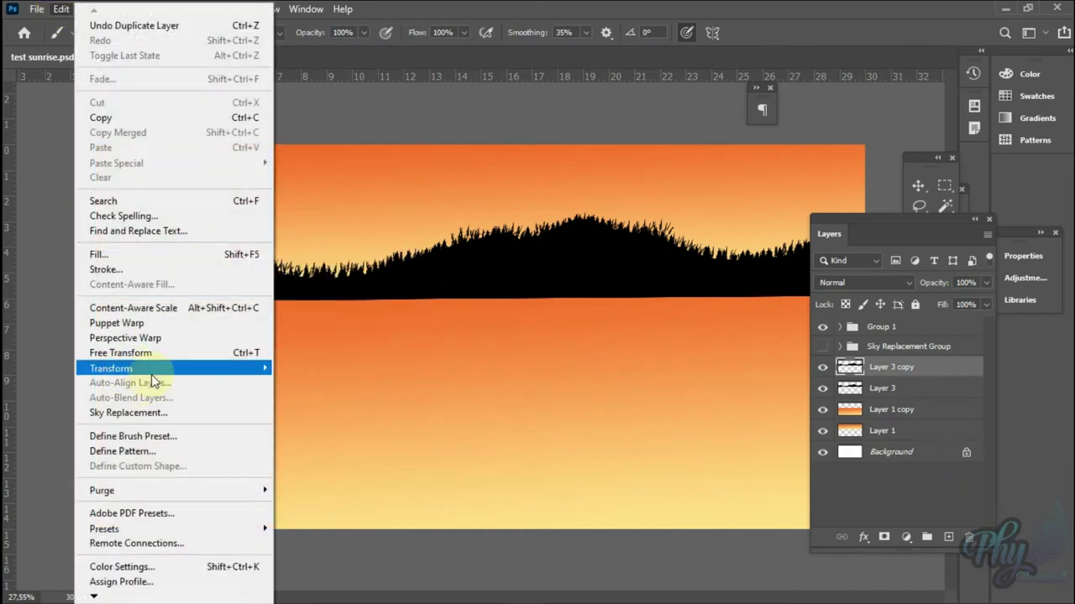
mouse_move(111, 368)
left_click(354, 316)
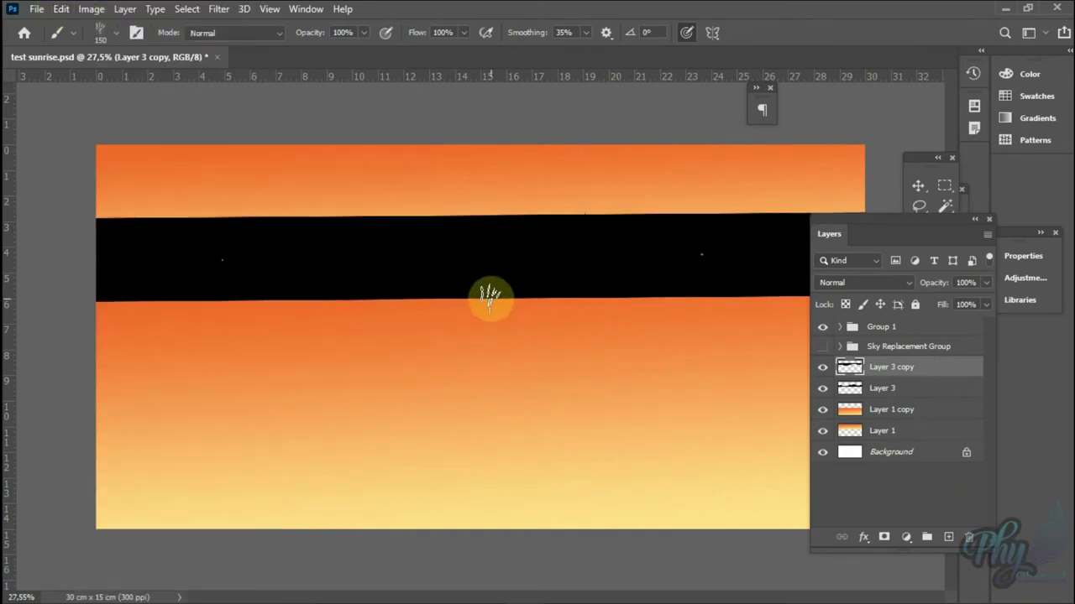
key("v")
left_click_drag(429, 288, 425, 343)
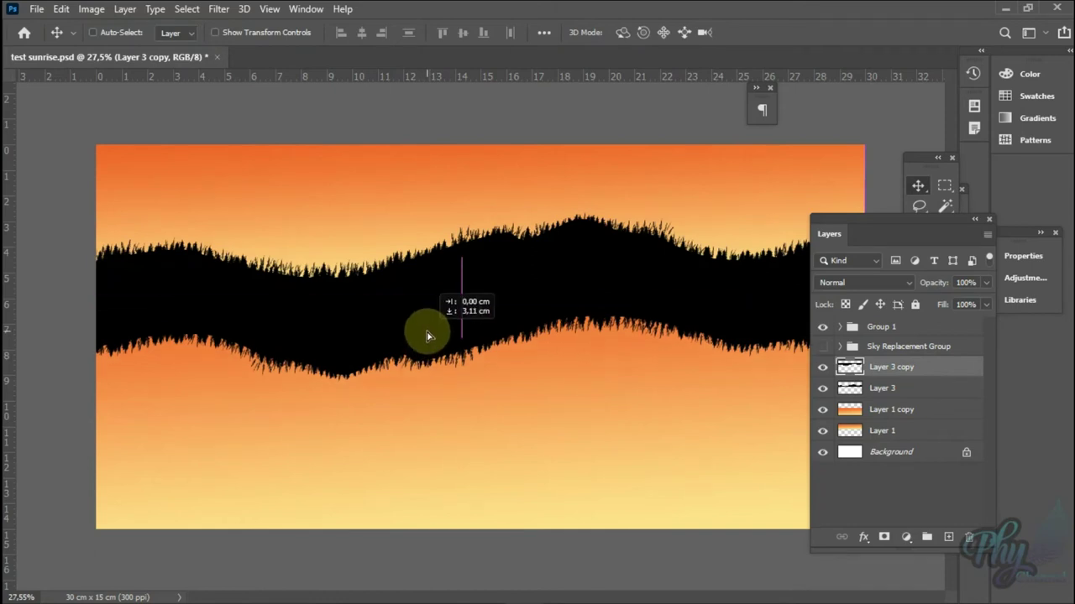
key("Up")
key("Up")
key("Up")
key("Up")
key("Up")
key("Up")
key("Up")
key("Up")
key("Up")
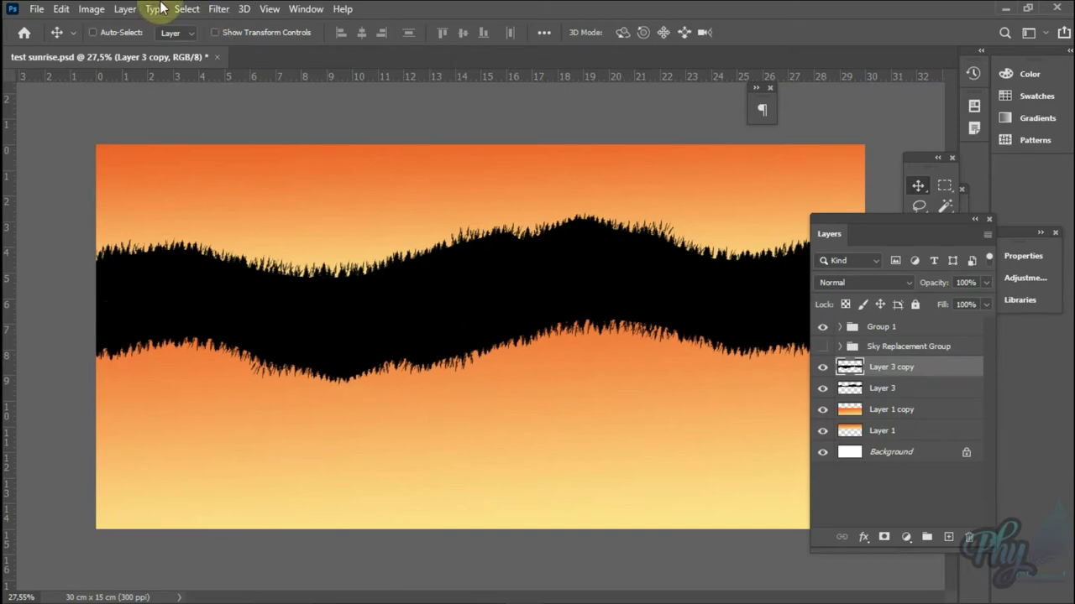
left_click(37, 8)
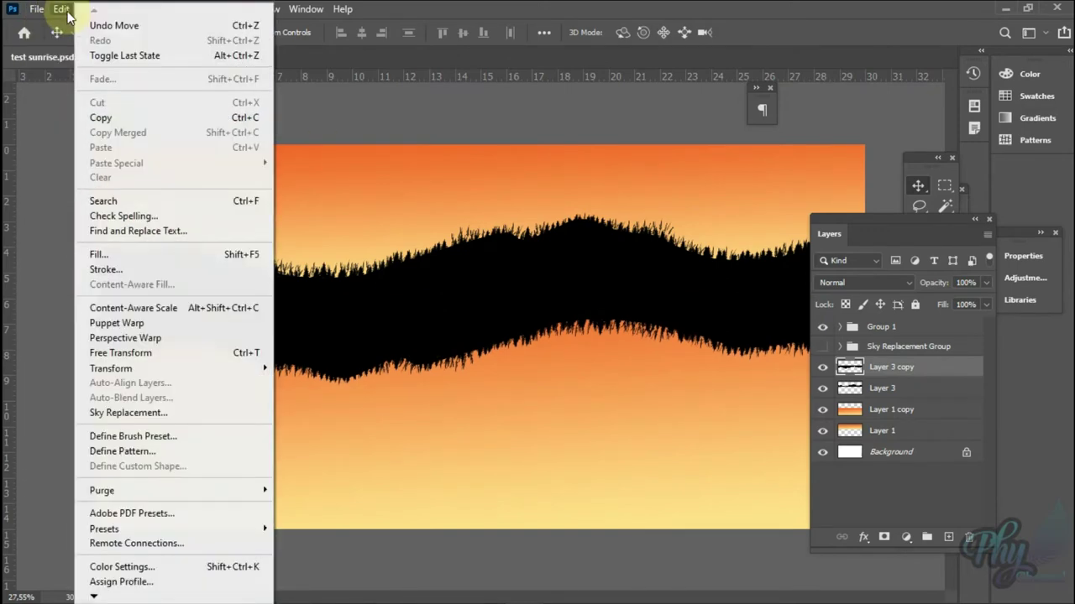
mouse_move(111, 369)
left_click(334, 370)
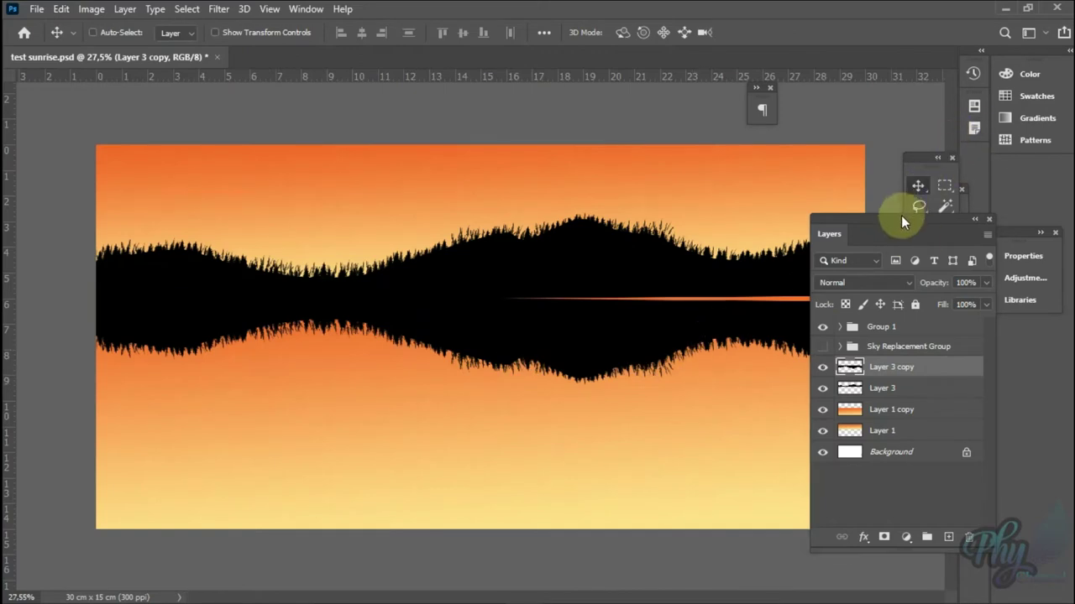
Step: Hide and then delete Layer 3 copy, confirming the deletion
left_click(822, 367)
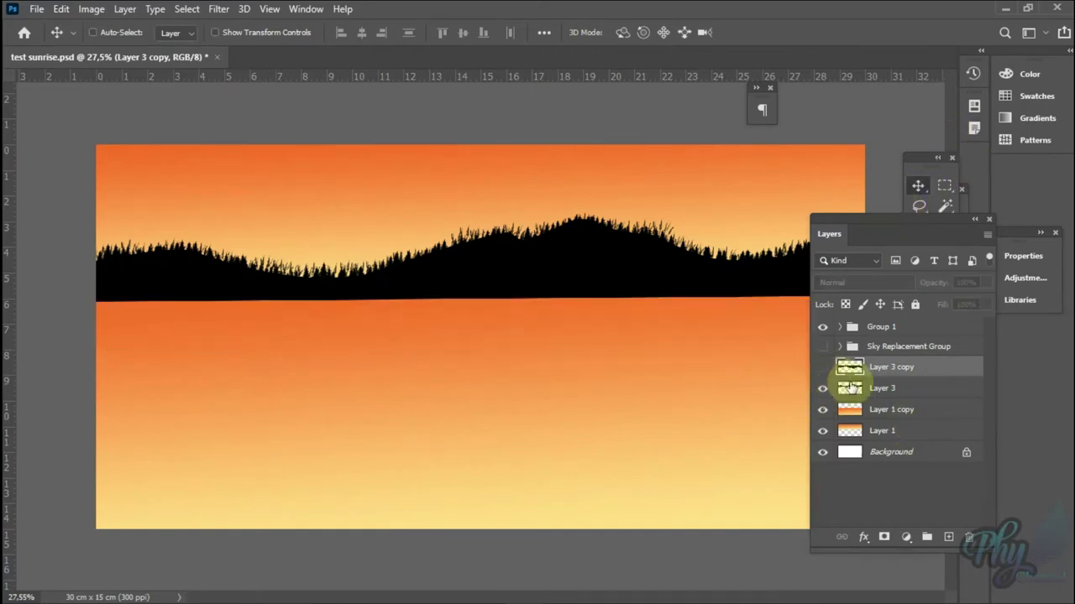
left_click(905, 388)
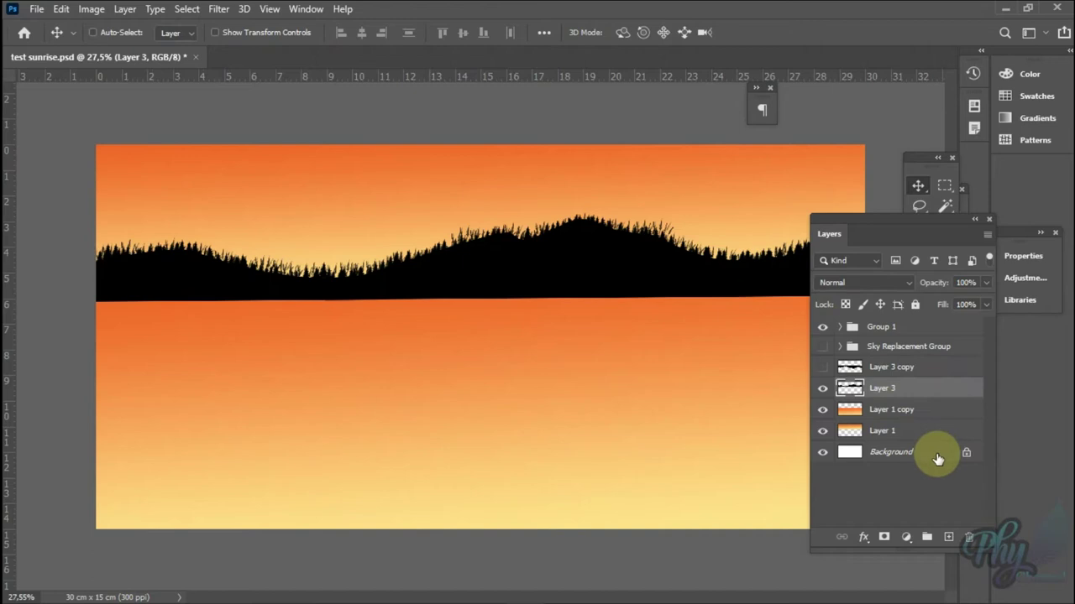
left_click(912, 370)
left_click(969, 538)
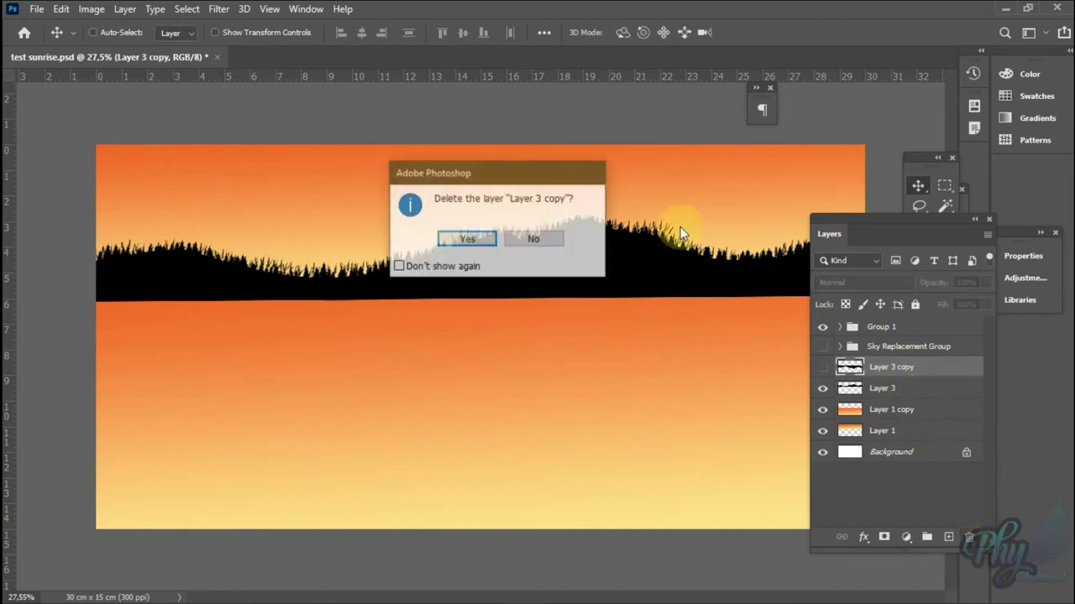
left_click(449, 242)
left_click(944, 186)
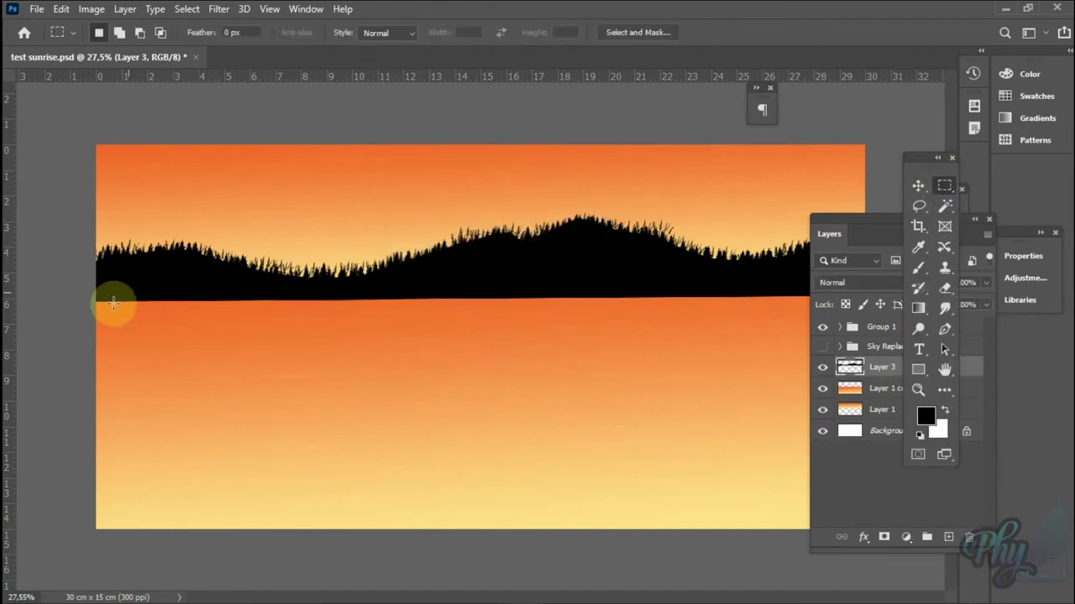
Step: Try a rectangular selection of the water below the horizon, then clear it
left_click_drag(93, 298, 1003, 423)
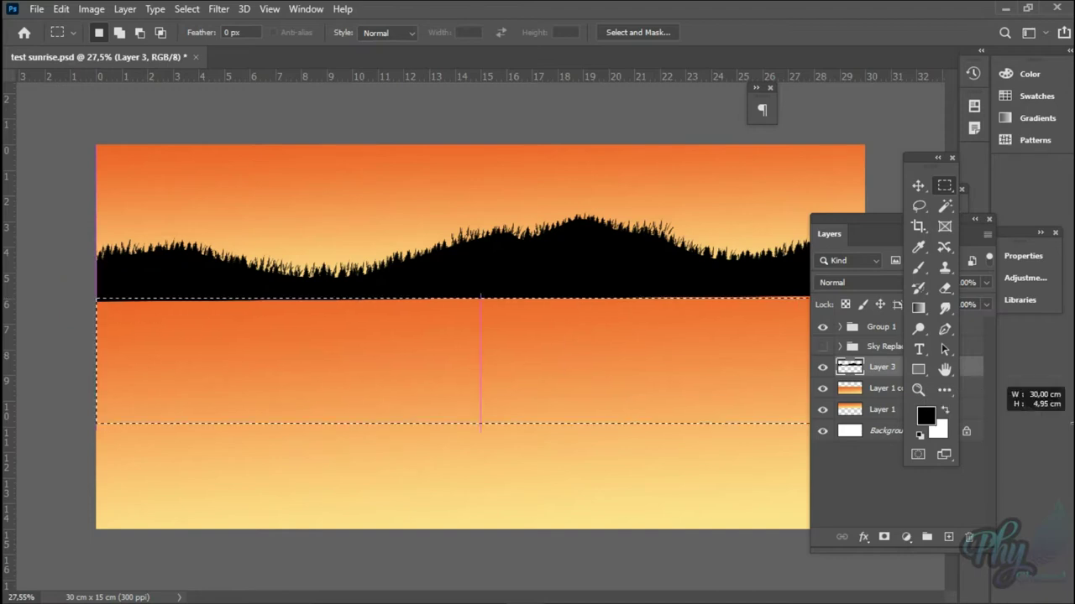
left_click_drag(852, 225, 591, 422)
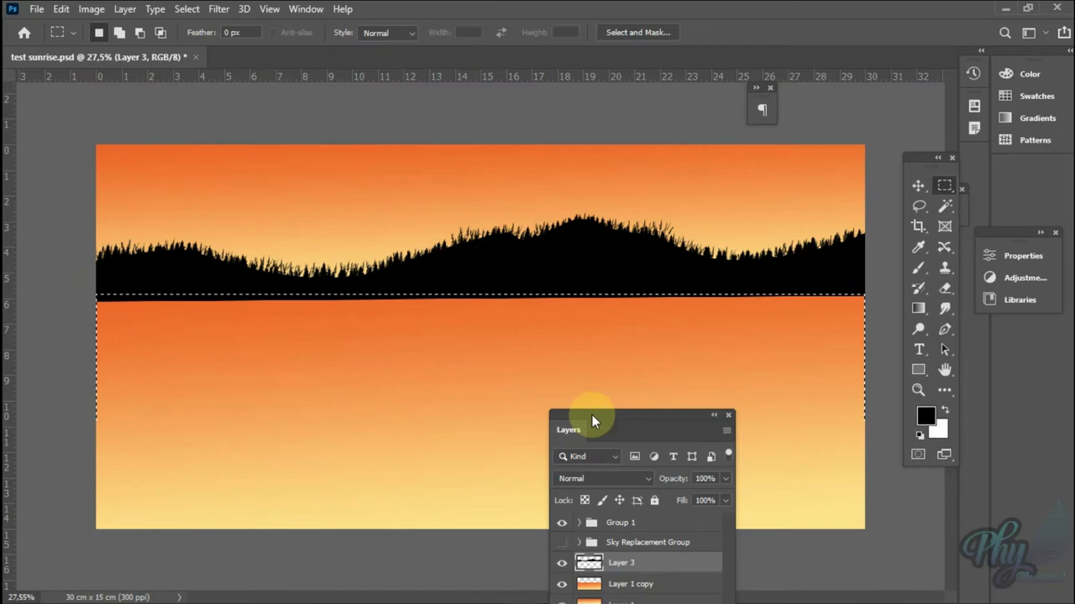
left_click(584, 378)
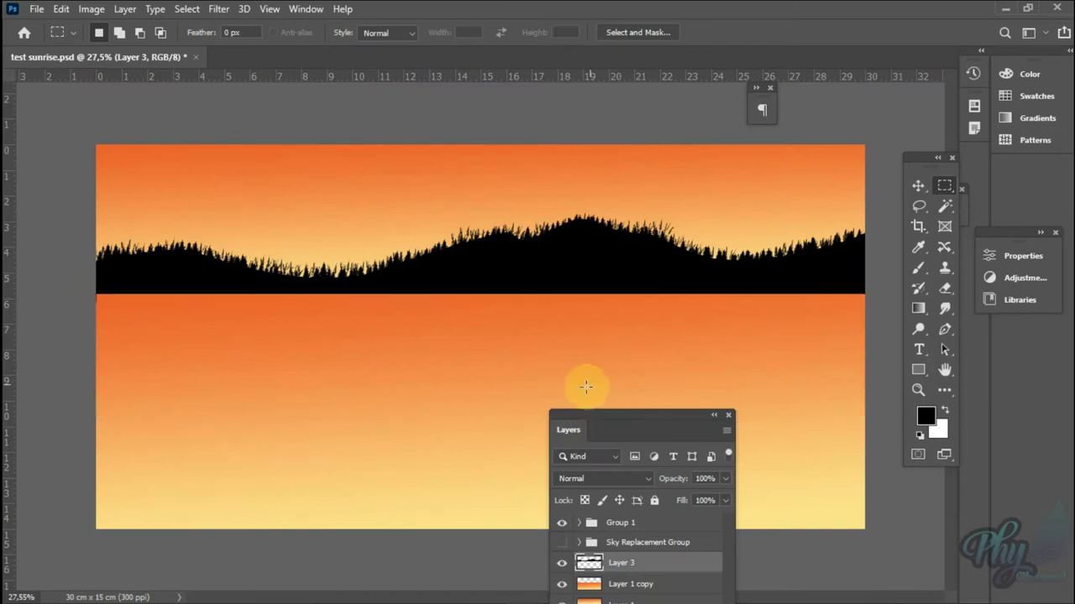
left_click_drag(618, 418, 741, 231)
Step: Duplicate Layer 3, rotate it 180° and flip vertically, nudging it up to meet the horizon
left_click_drag(779, 375, 818, 543)
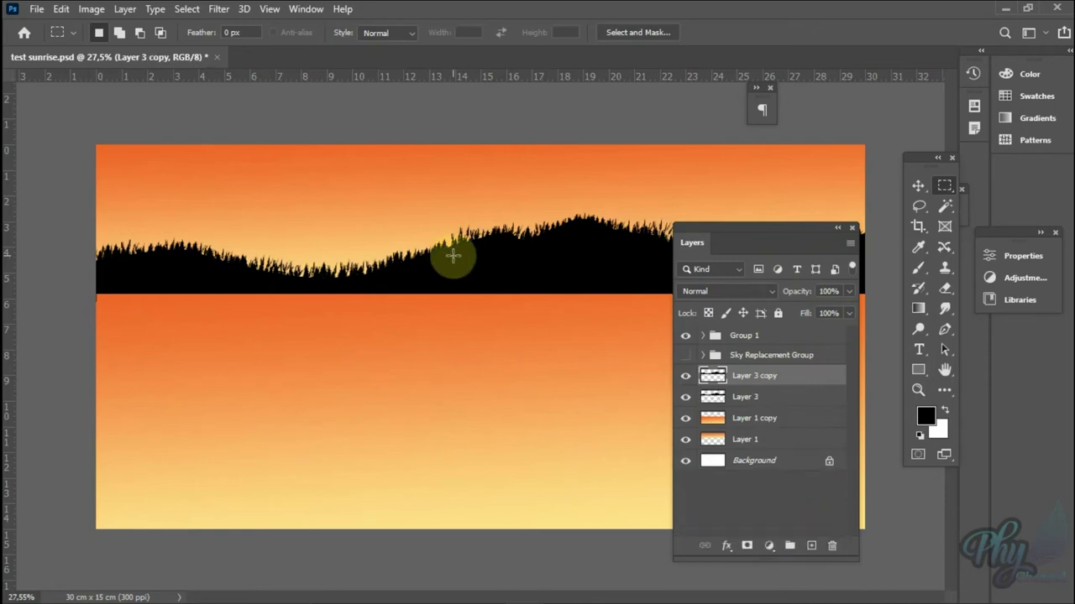
left_click(61, 10)
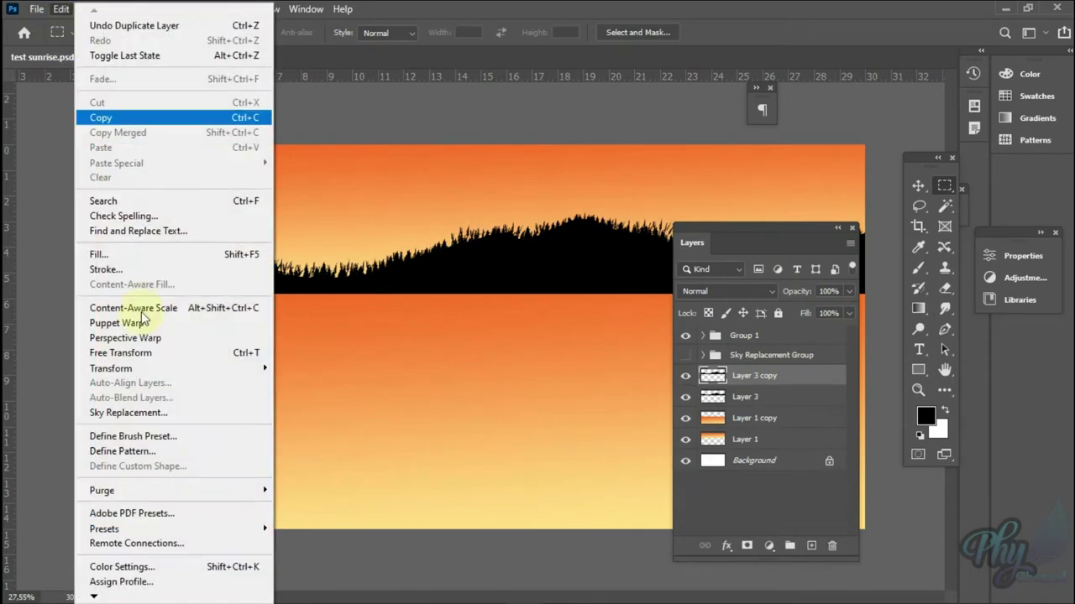
mouse_move(111, 368)
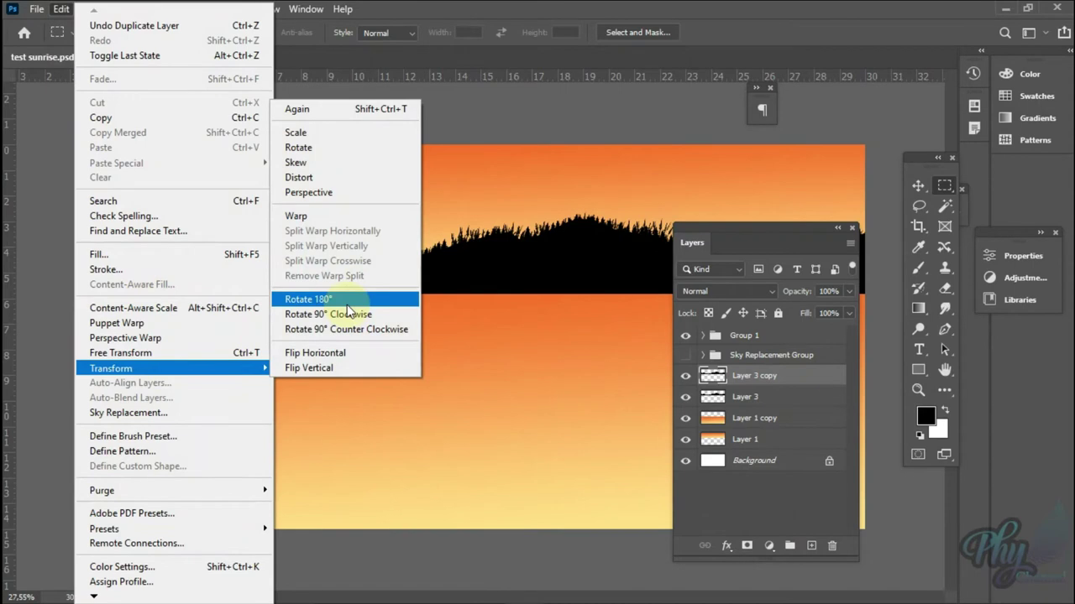
left_click(352, 299)
left_click(60, 9)
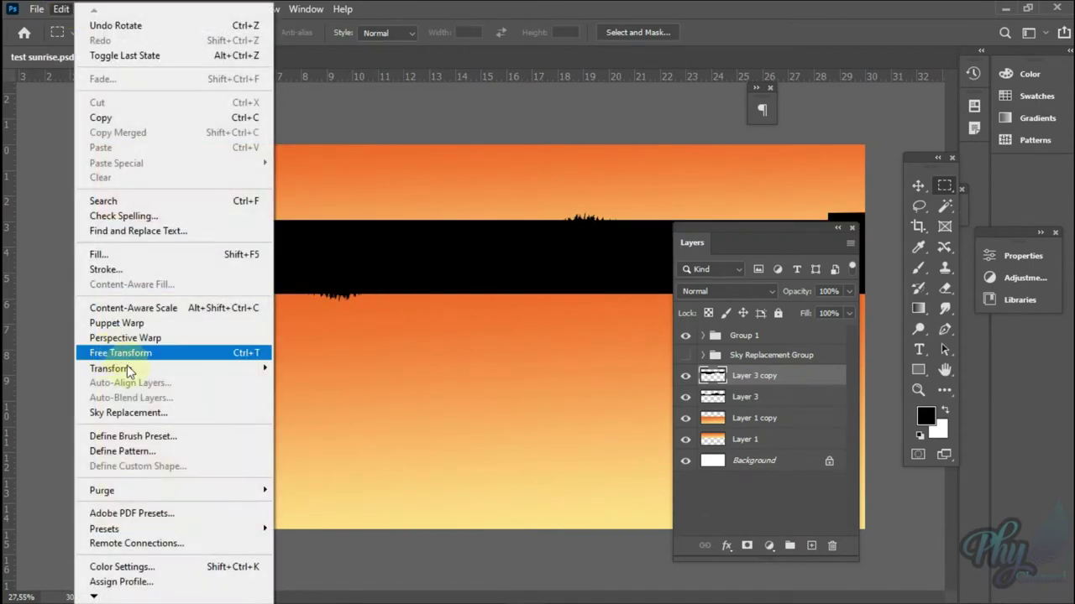
left_click(305, 368)
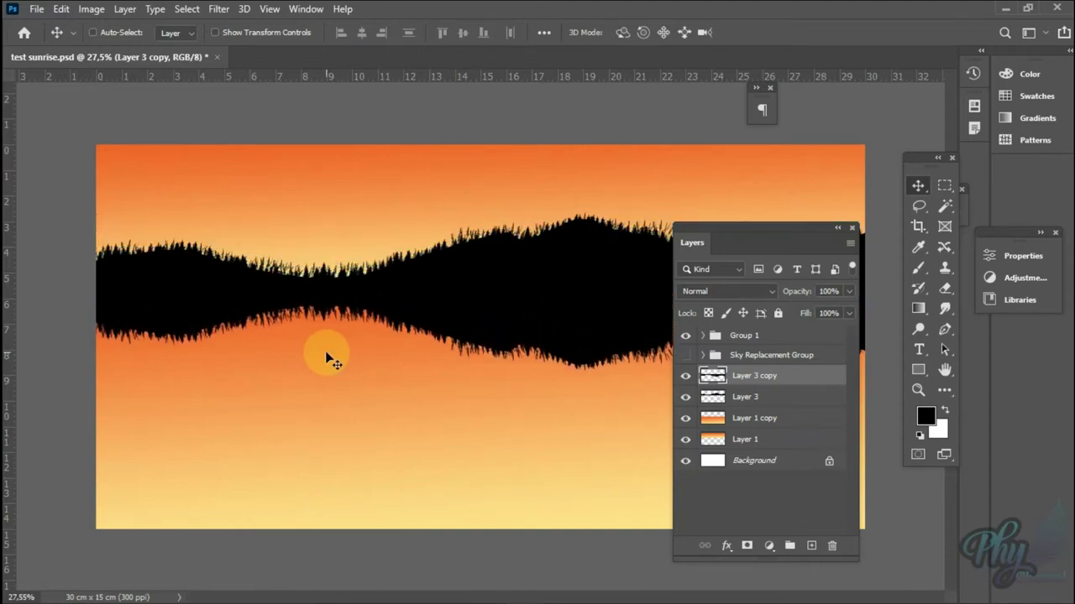
key("shift+Down")
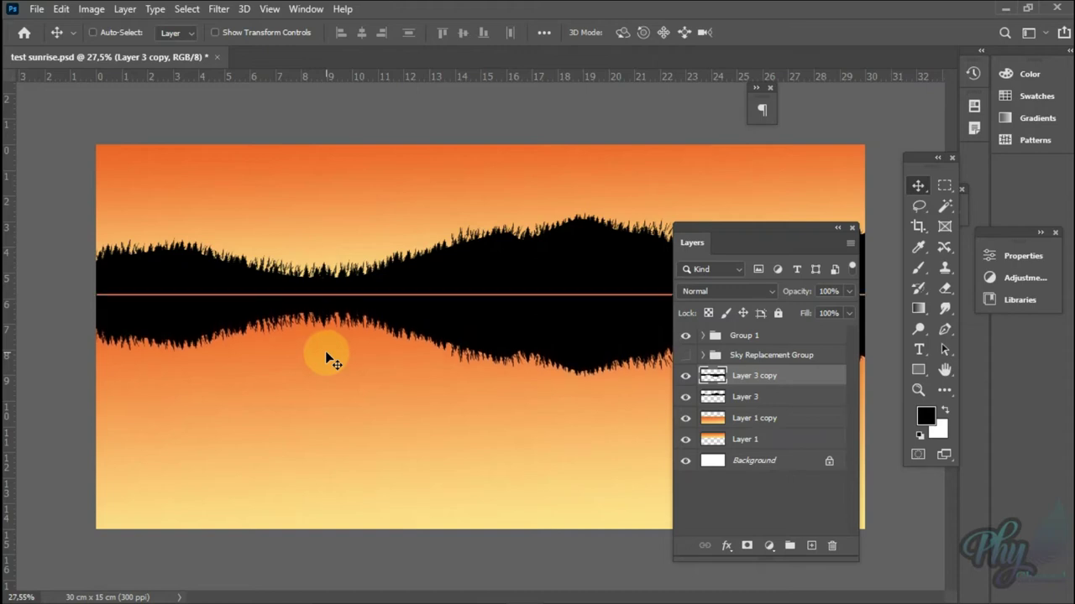
key("Up")
key("Up")
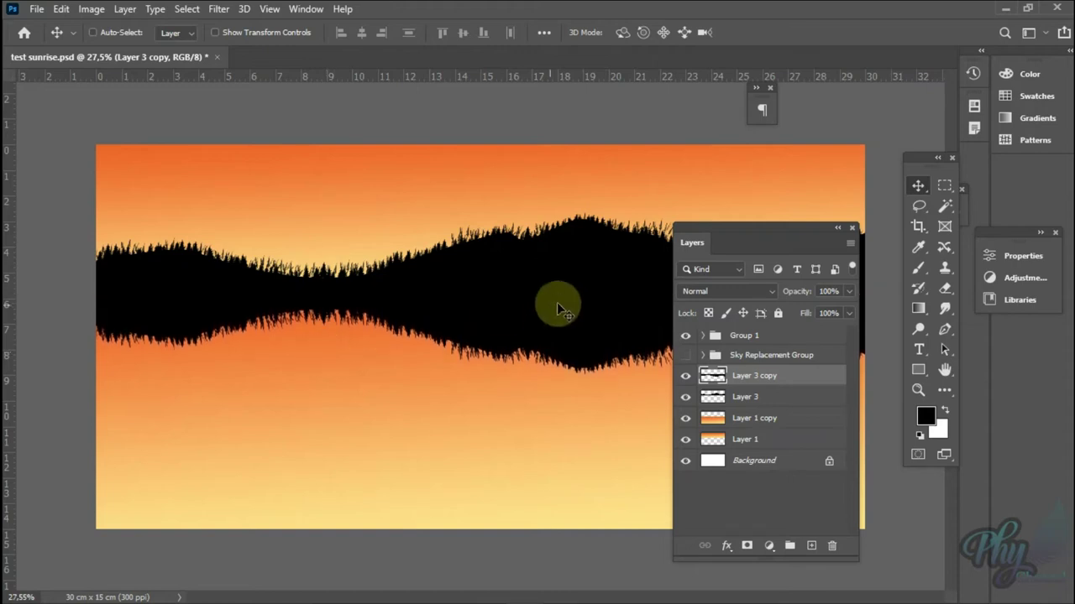
left_click_drag(758, 224, 681, 206)
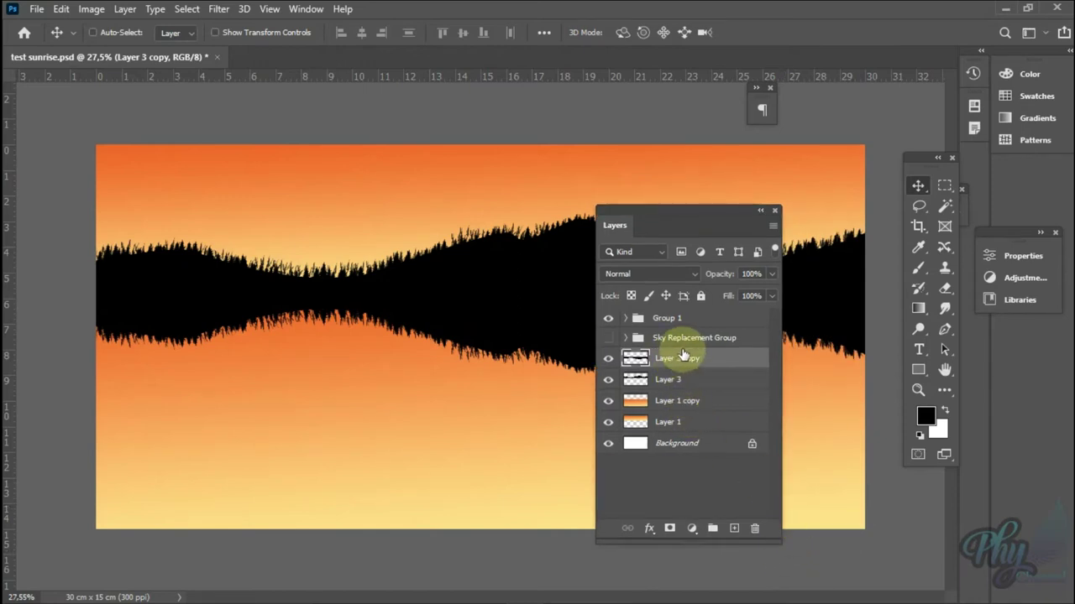
left_click(688, 530)
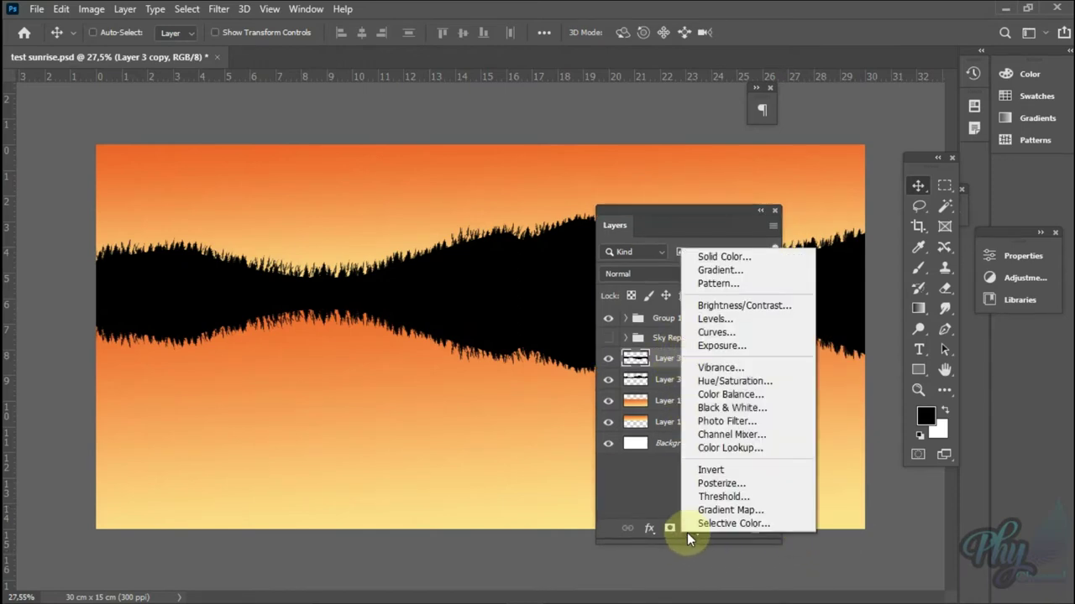
left_click(687, 532)
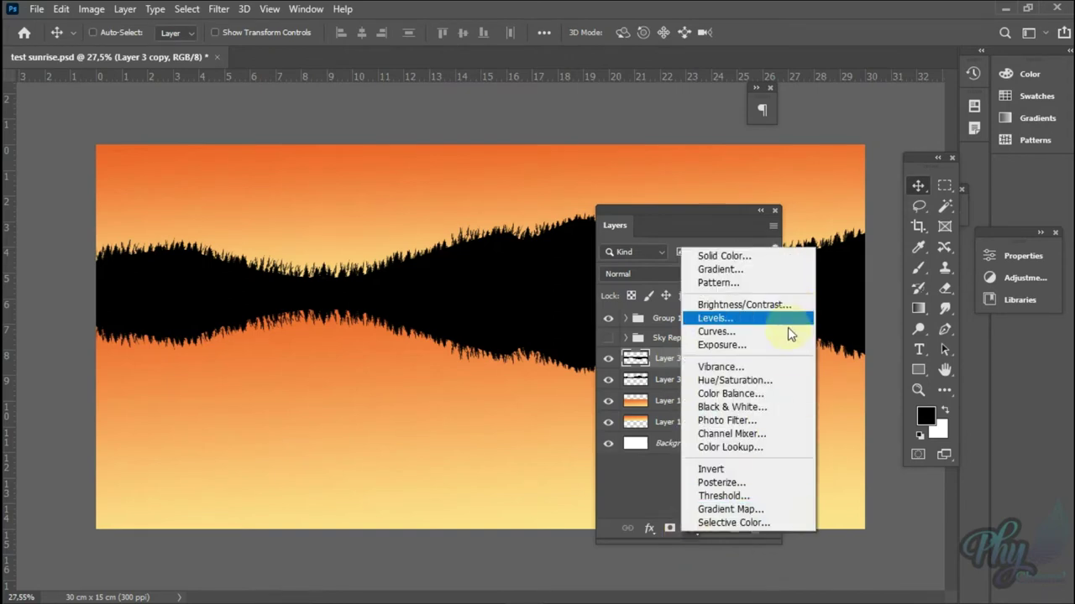
left_click(774, 380)
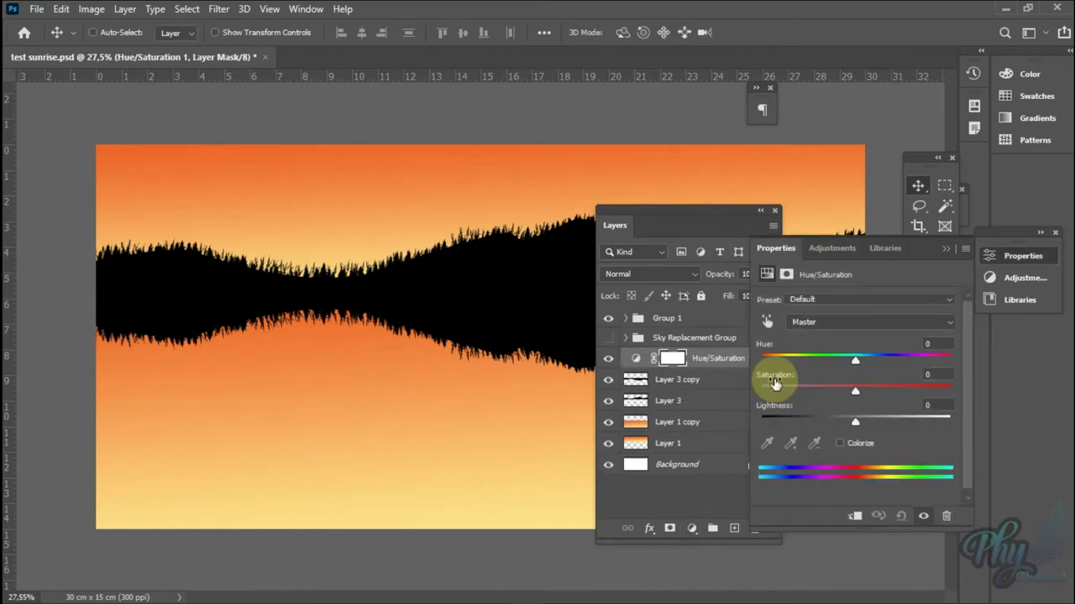
left_click_drag(925, 249, 682, 309)
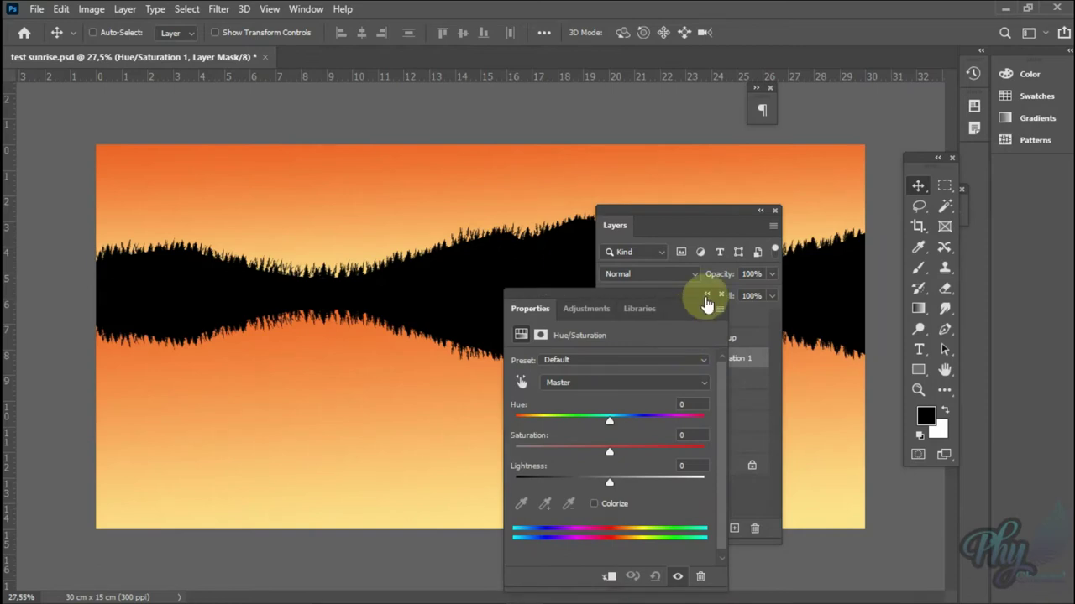
left_click(706, 295)
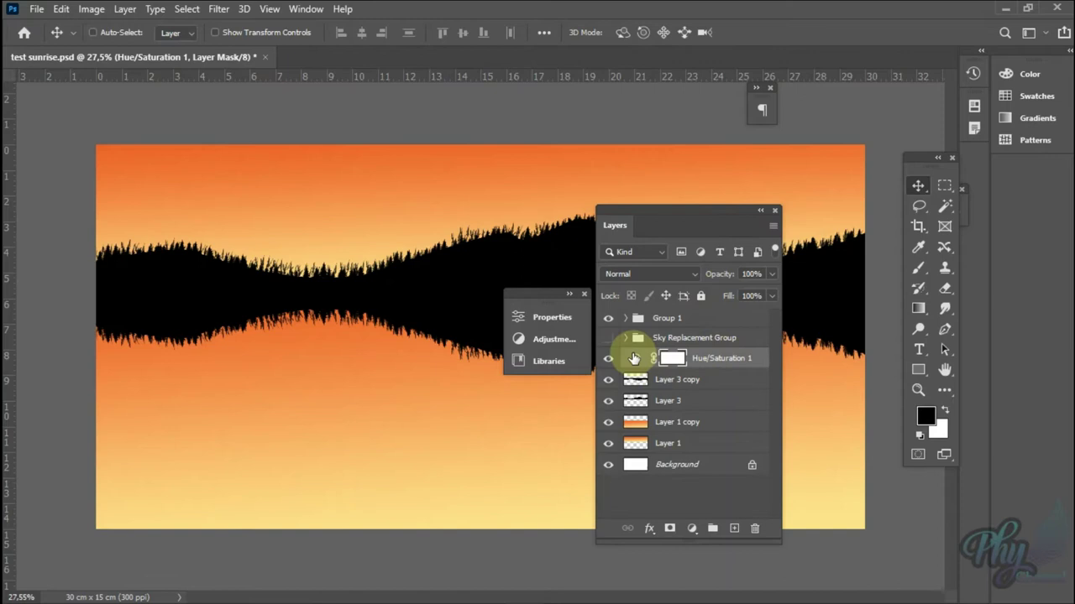
left_click_drag(634, 359, 755, 528)
left_click(691, 529)
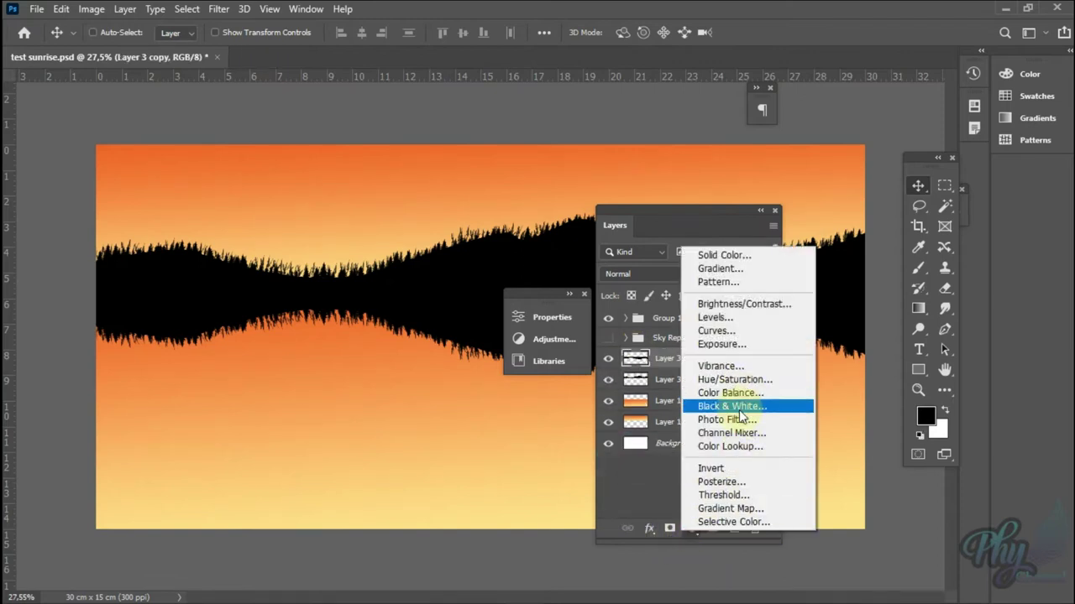
left_click(739, 269)
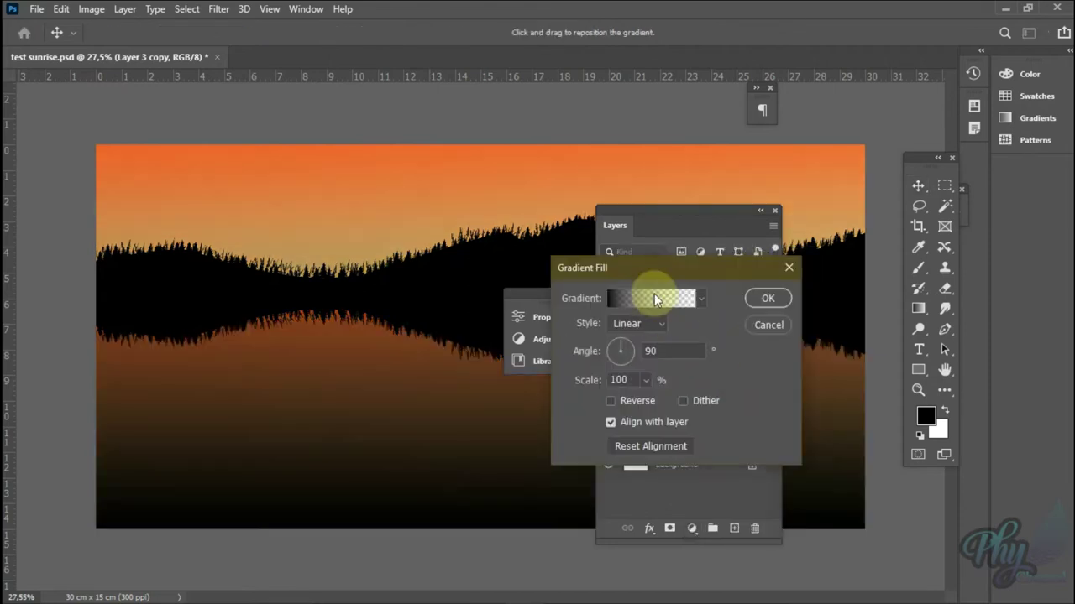
left_click(654, 298)
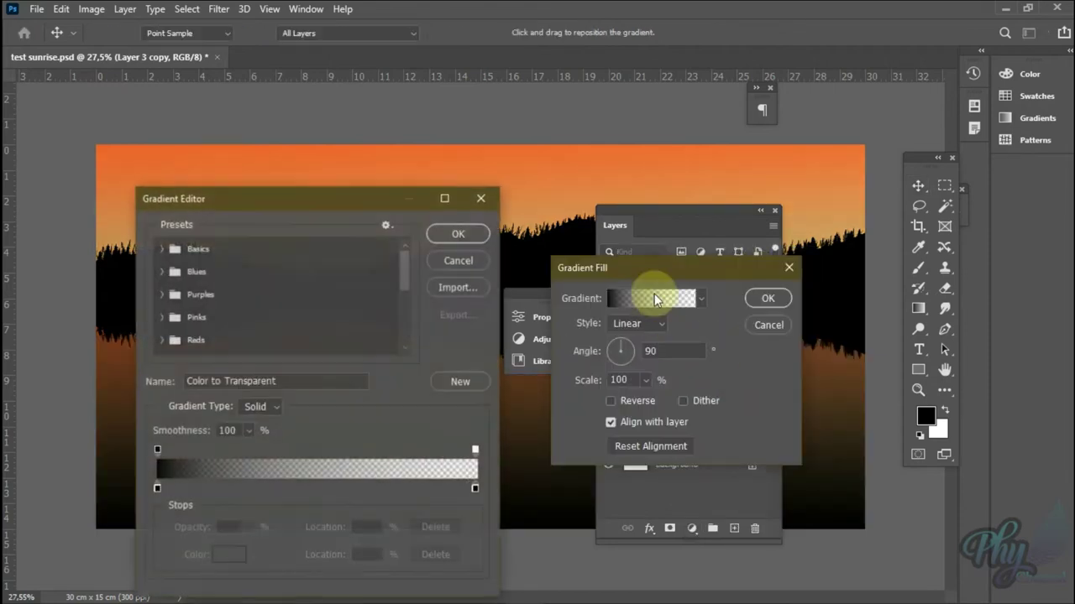
left_click(162, 248)
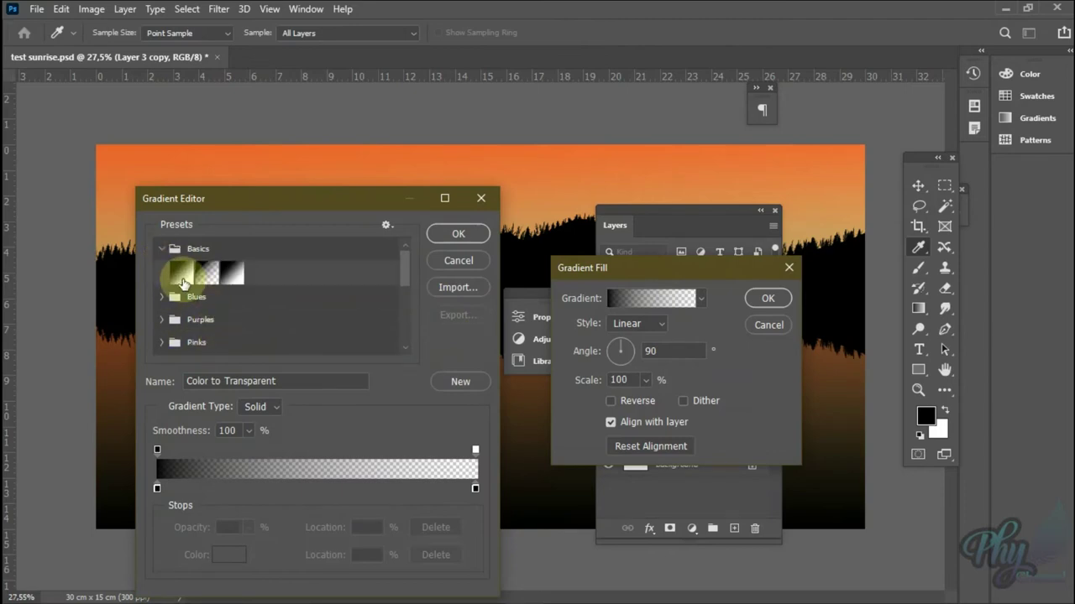
left_click(175, 282)
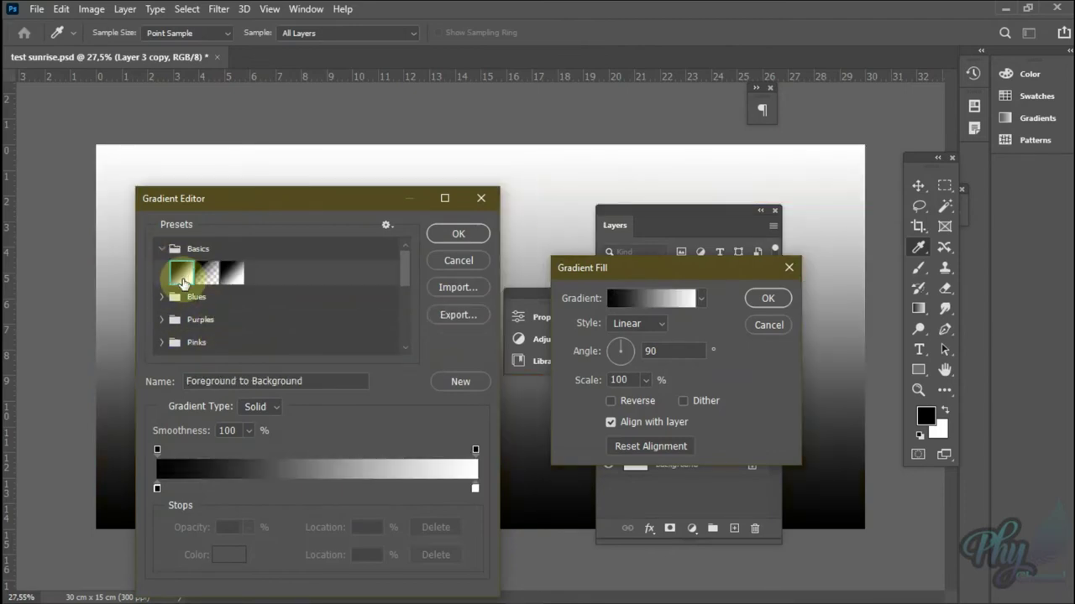
left_click(461, 261)
key("Escape")
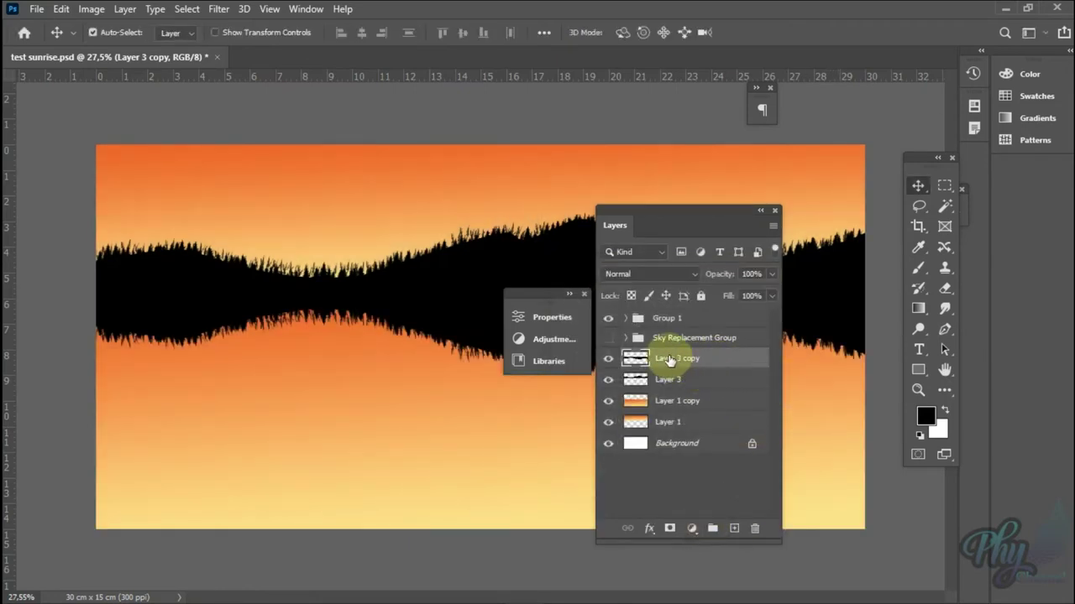
Step: Add Layer 4 clipped to Layer 3 copy, trial a Gradient Overlay at opacity 49, then cancel it
left_click(734, 528)
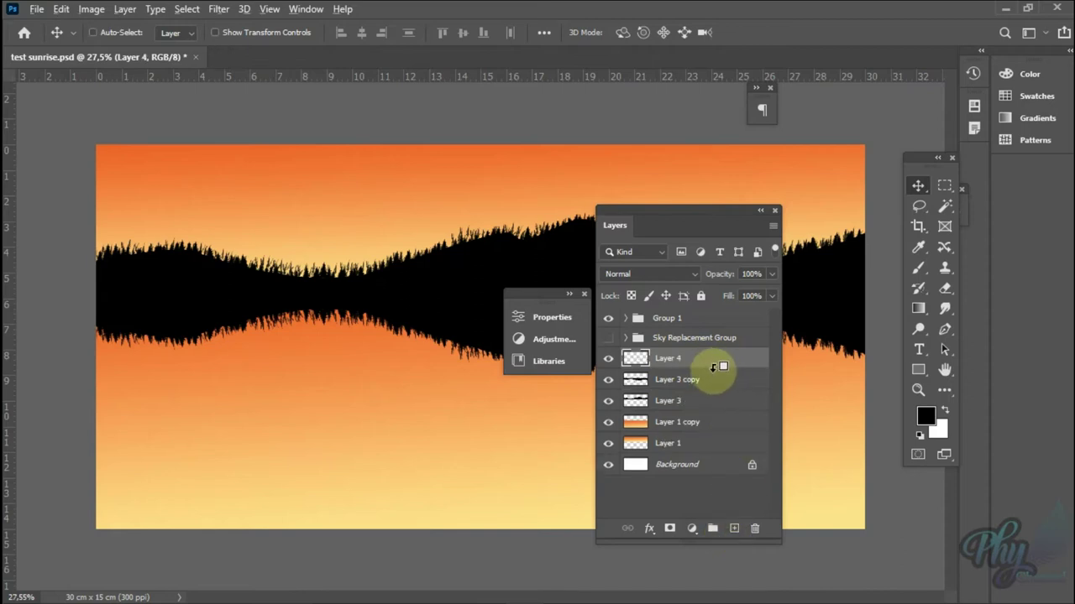
left_click(713, 368, "alt")
left_click(649, 529)
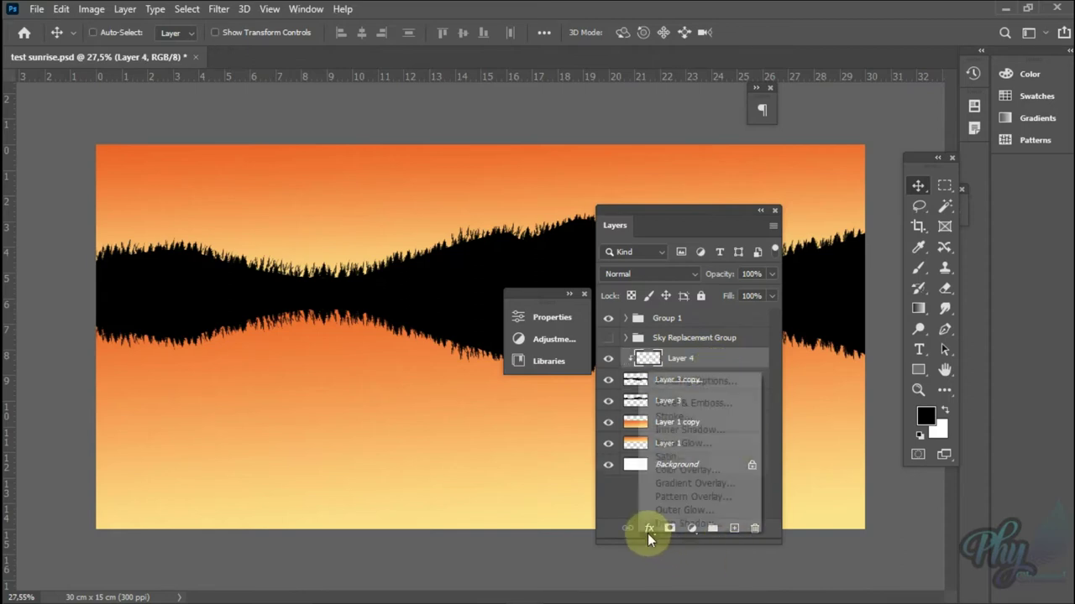
left_click(678, 484)
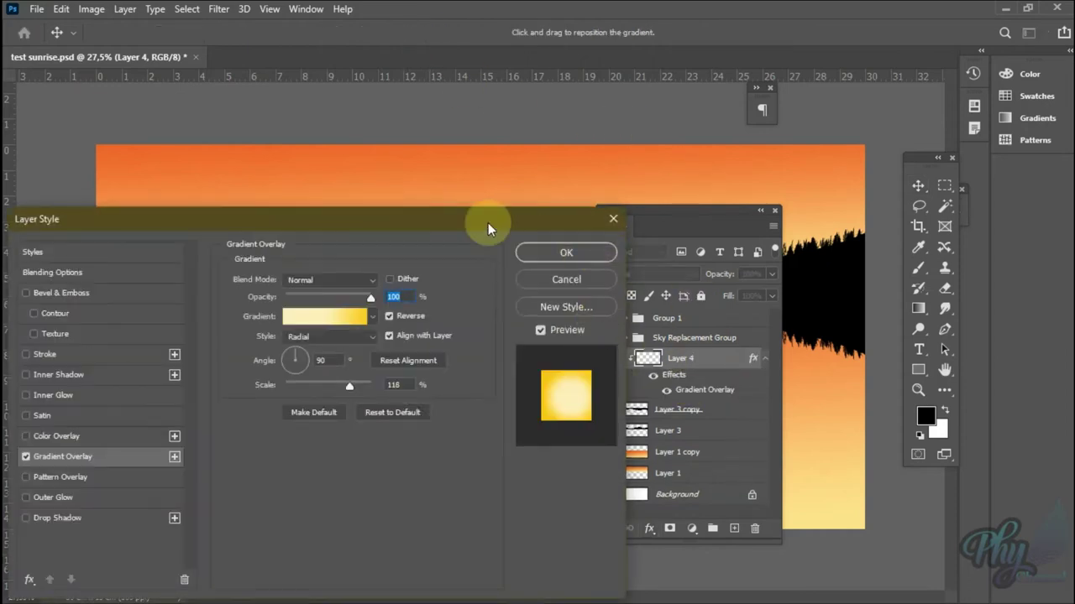
mouse_move(466, 225)
left_mouse_down()
mouse_move(635, 436)
mouse_move(433, 351)
mouse_move(420, 317)
left_mouse_up()
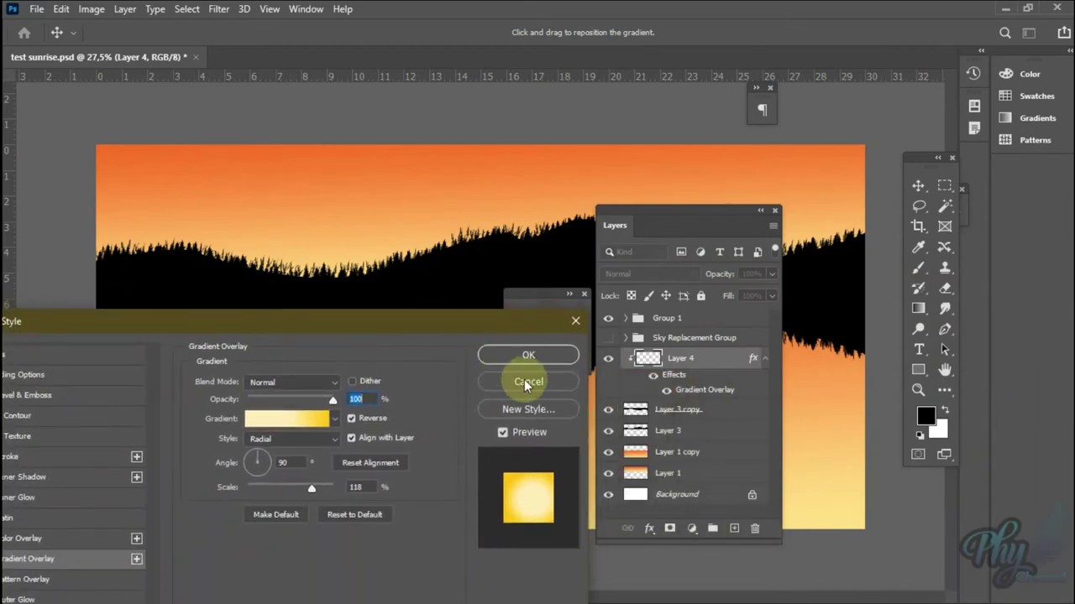
left_click(296, 398)
left_click_drag(296, 398, 289, 398)
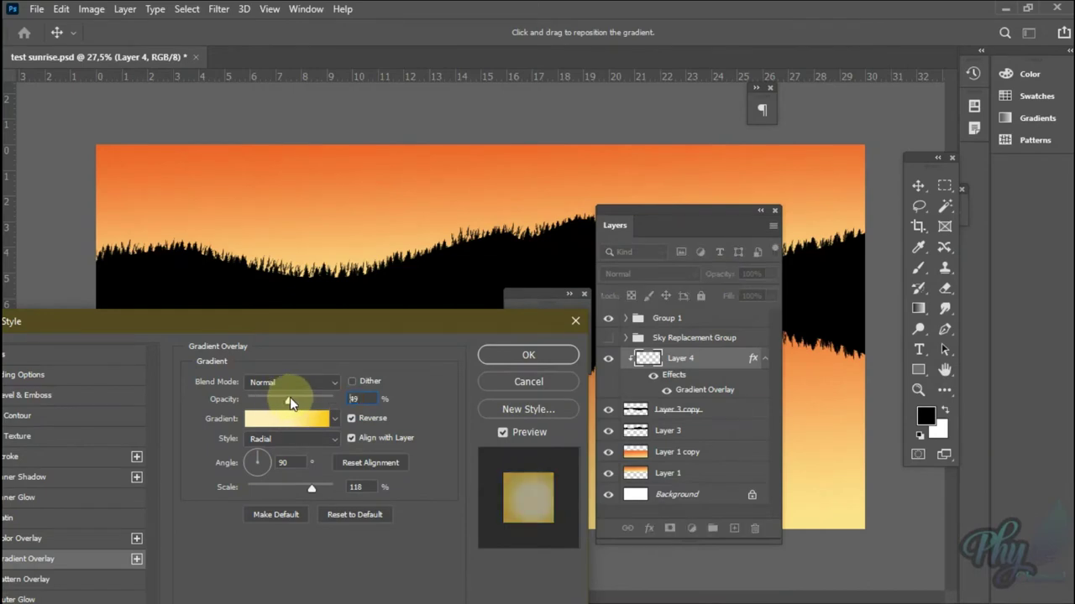
left_click(509, 382)
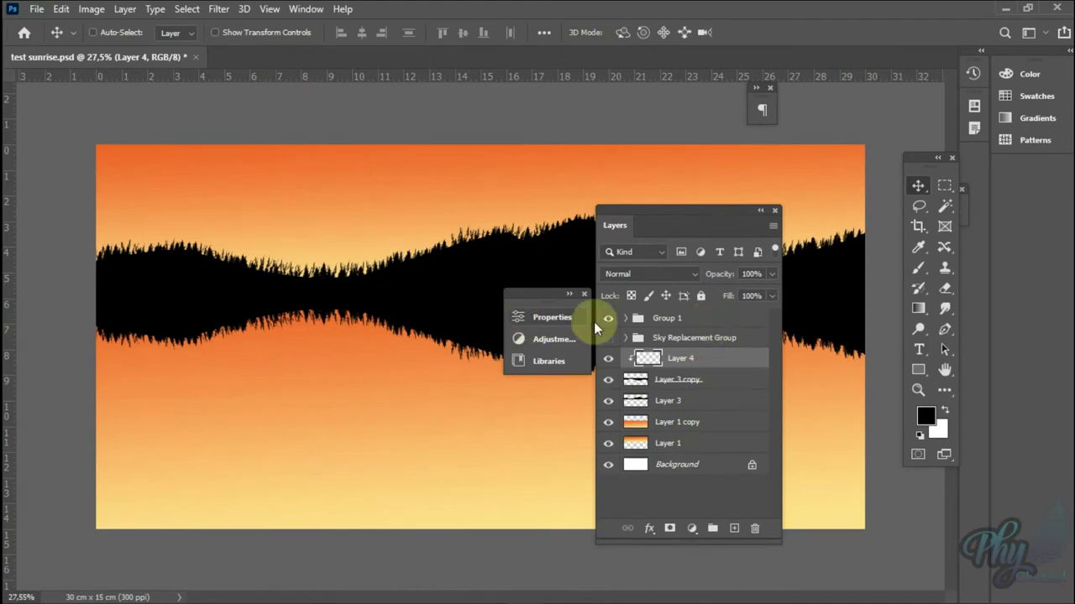
Step: Set the foreground colour to the sky's orange f07f38, sampled from the sky
left_click(924, 422)
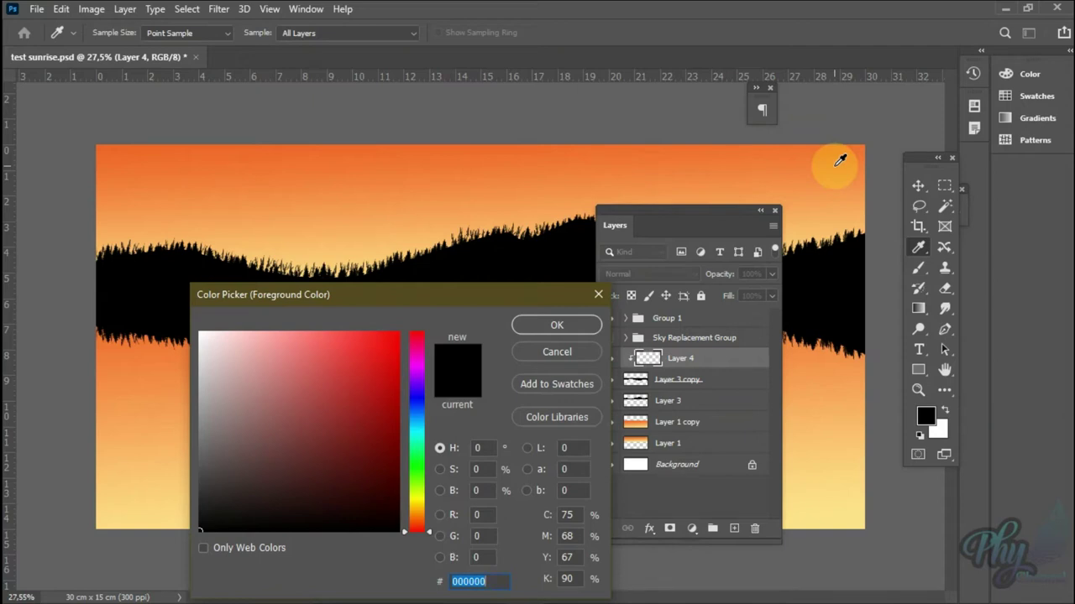
left_click(839, 159)
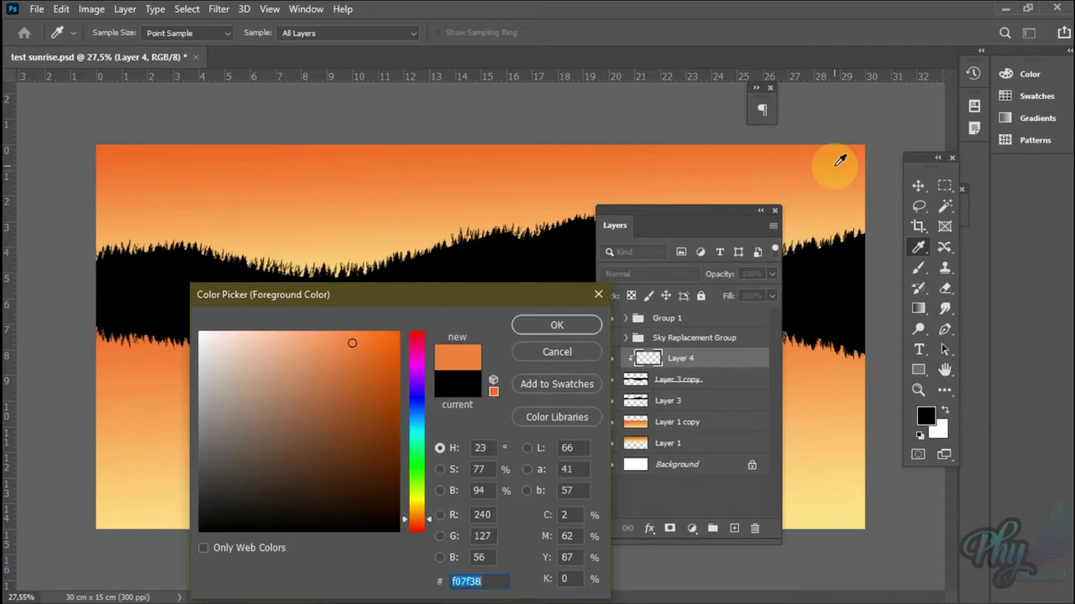
left_click(541, 325)
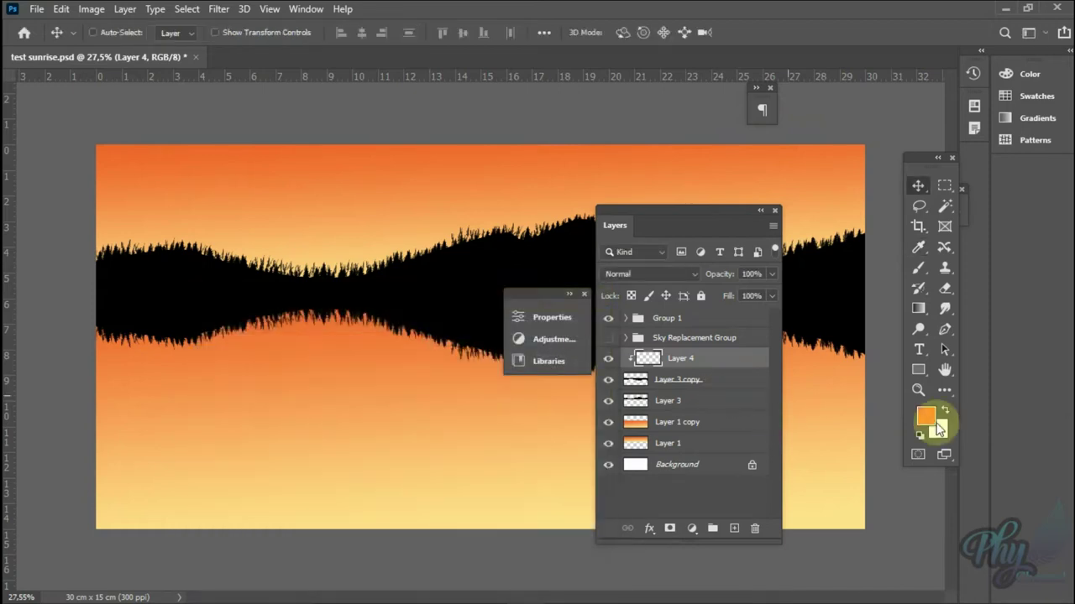
Step: Set the background colour to a dark grey
left_click(939, 432)
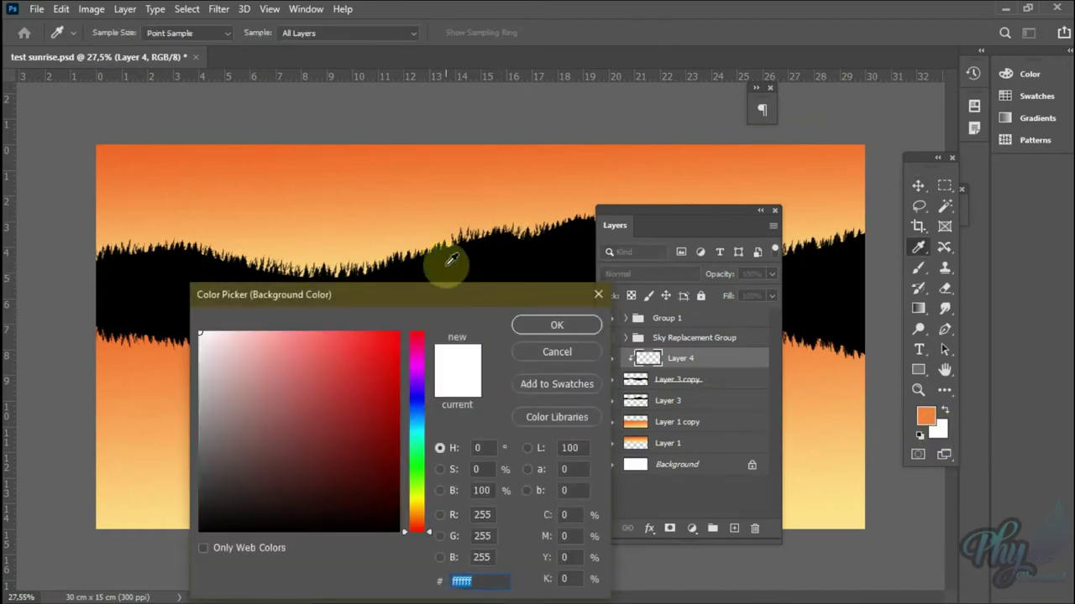
left_click(457, 260)
left_click(200, 459)
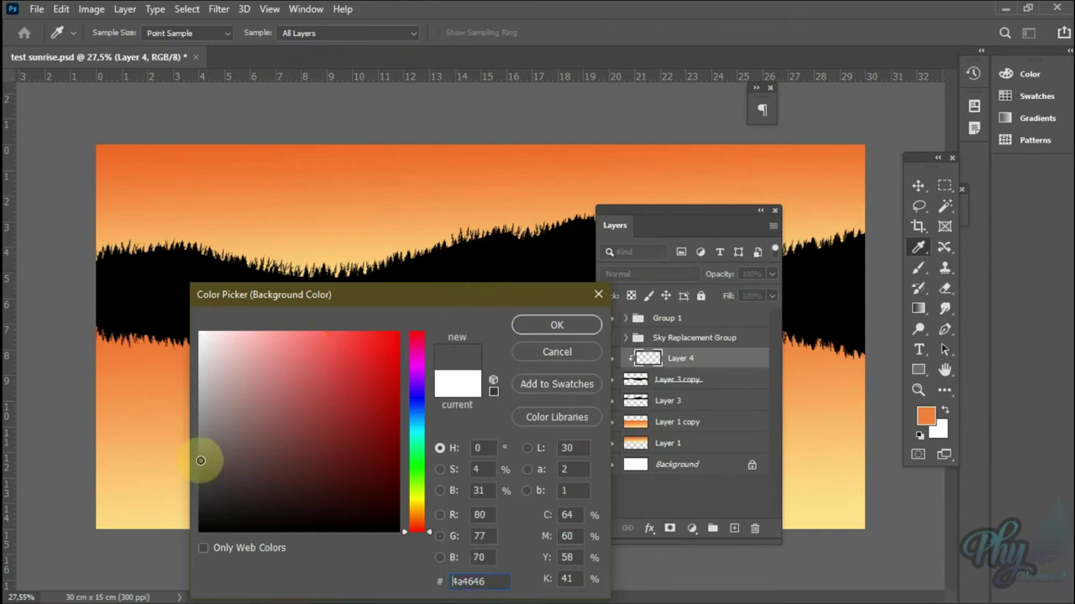
left_click(554, 328)
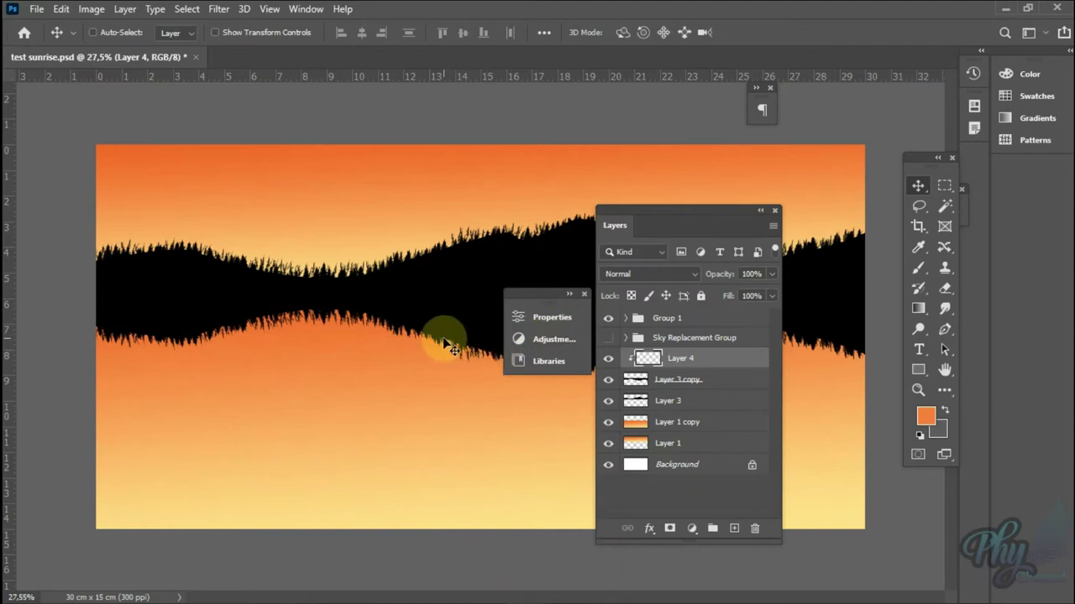
Step: Drag orange-to-grey gradients up the hill reflection on Layer 4, undoing the over-grey attempts
key("g")
left_click_drag(441, 355, 442, 277)
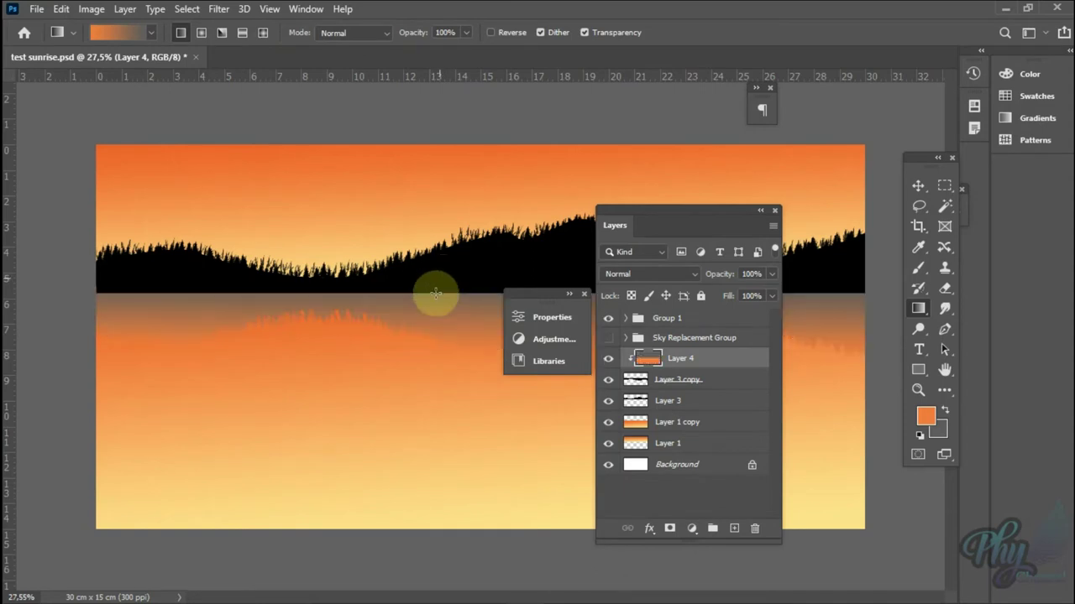
mouse_move(186, 339)
left_mouse_down()
mouse_move(185, 302)
mouse_move(172, 294)
mouse_move(183, 297)
left_mouse_up()
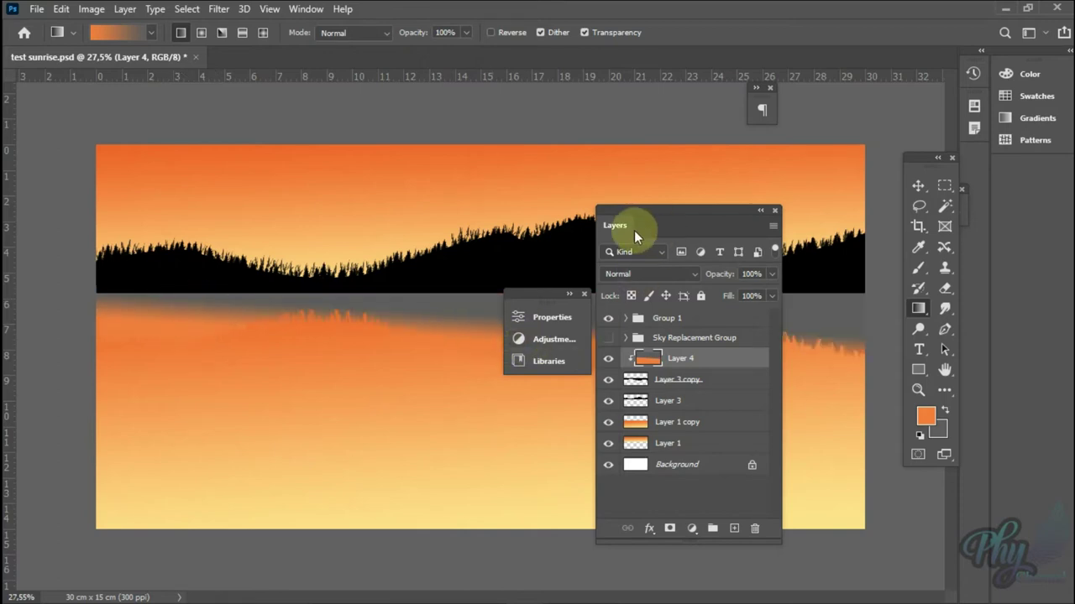
left_click_drag(633, 229, 598, 399)
left_click_drag(541, 294, 433, 410)
left_click_drag(517, 336, 519, 275)
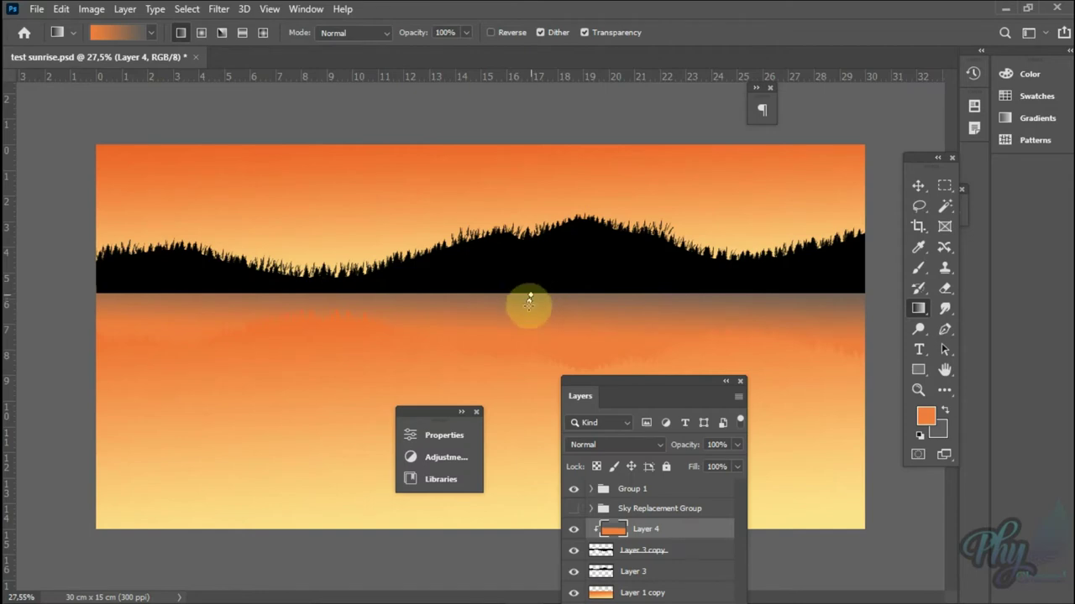
left_click_drag(529, 301, 529, 334)
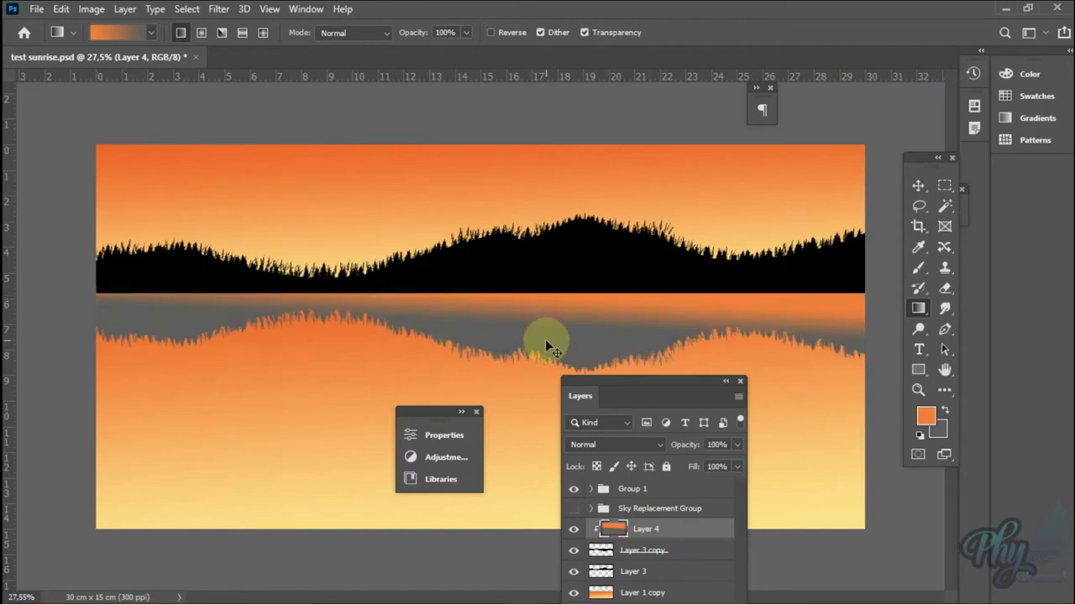
key("ctrl+z")
mouse_move(531, 364)
left_mouse_down()
mouse_move(527, 303)
mouse_move(504, 310)
left_mouse_up()
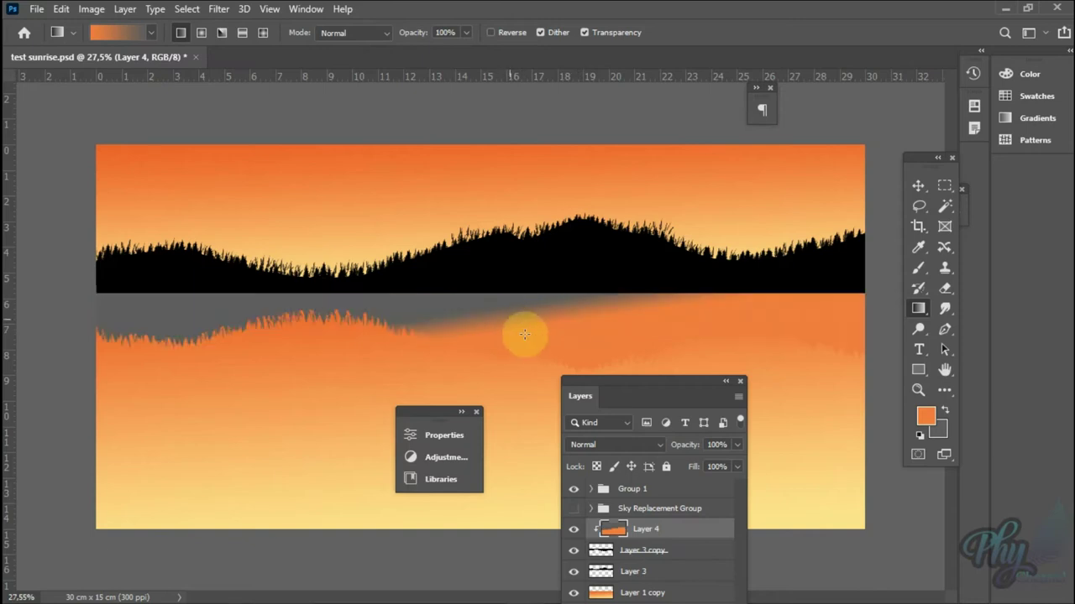
key("ctrl+z")
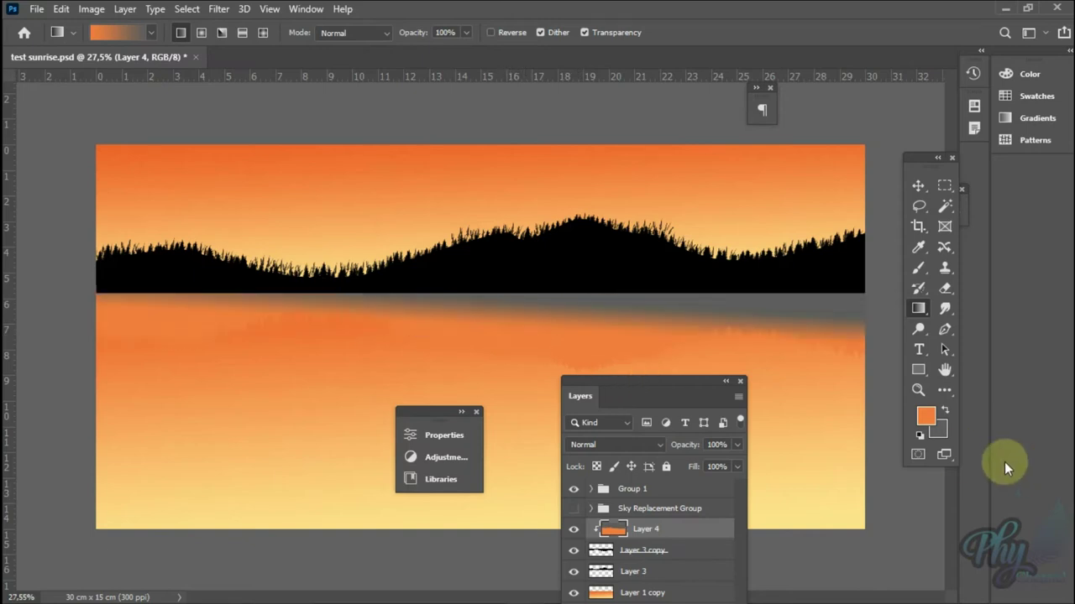
Step: Change the foreground colour to light orange fabd69
left_click(915, 415)
left_click_drag(412, 320, 323, 347)
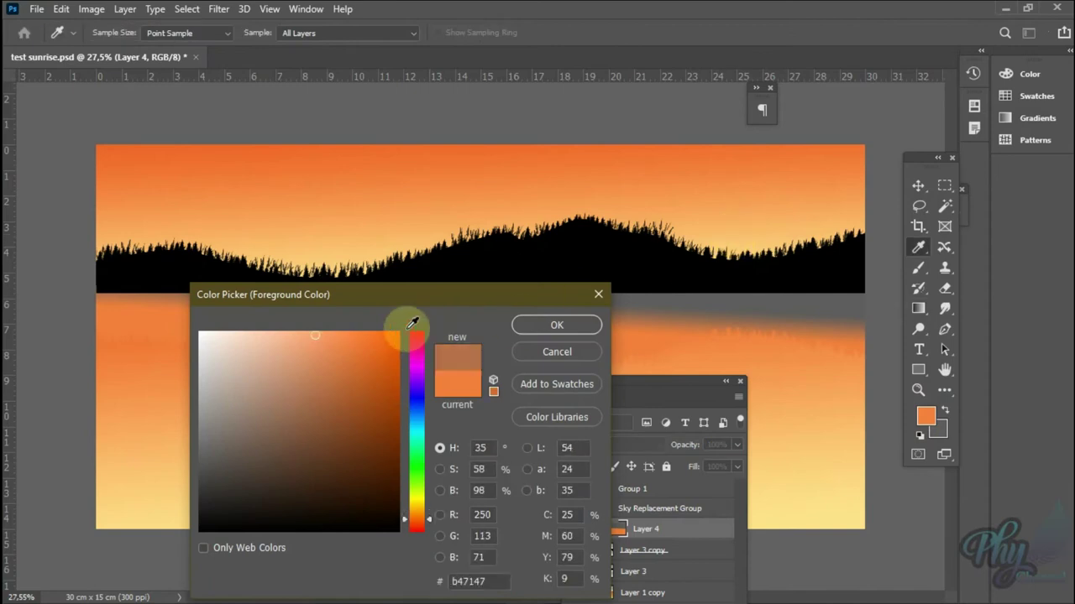
left_click(557, 325)
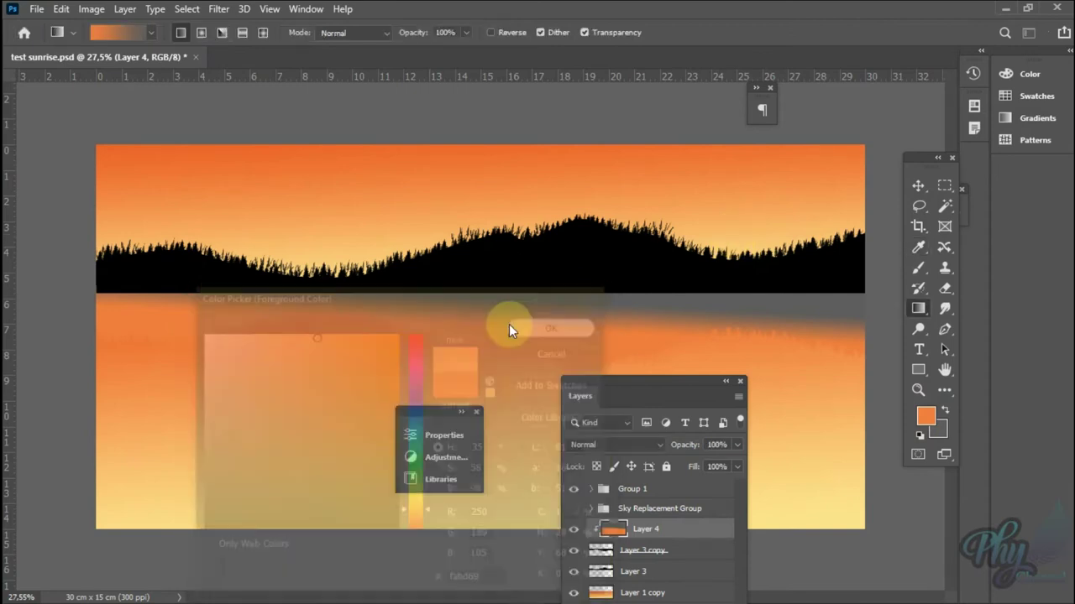
Step: Redraw the lighter orange-to-grey gradient upward over the reflection, leaving a grey shoreline band
left_click_drag(499, 345, 499, 295)
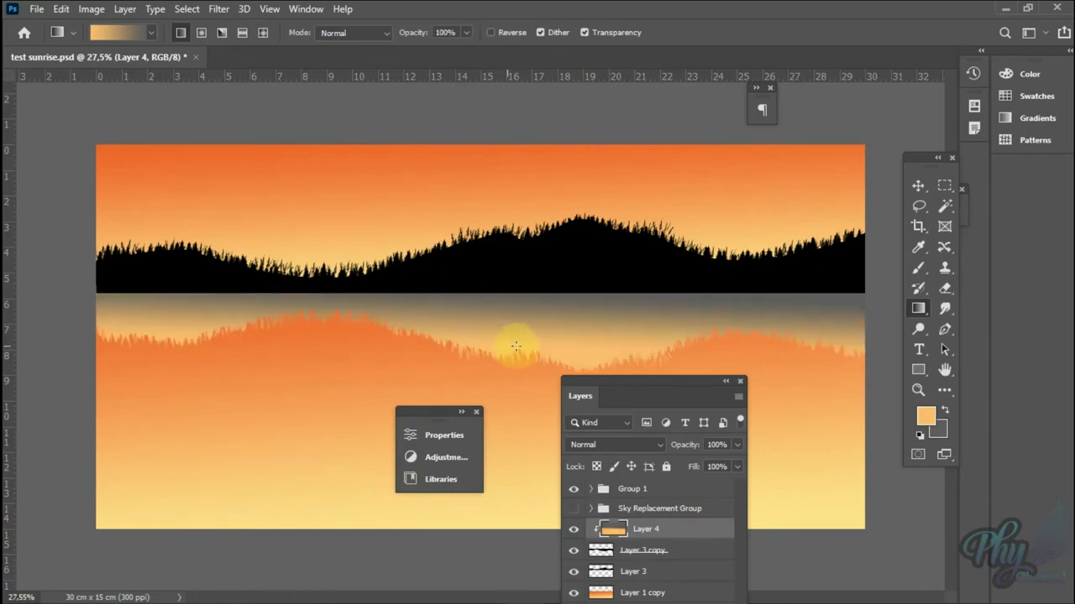
key("ctrl+z")
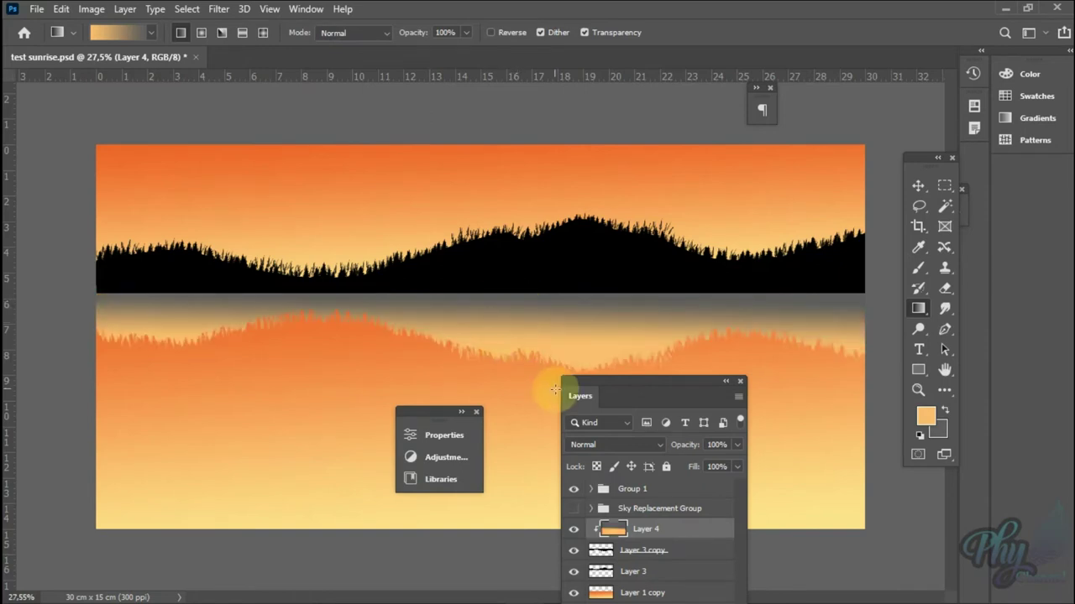
left_click_drag(525, 337, 523, 298)
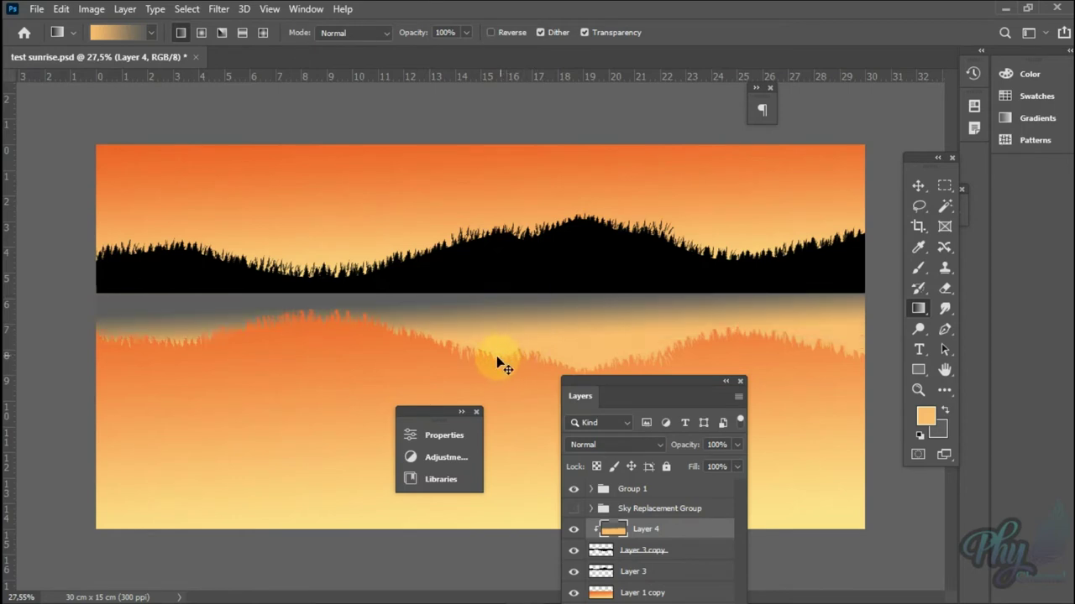
left_click_drag(656, 384, 670, 346)
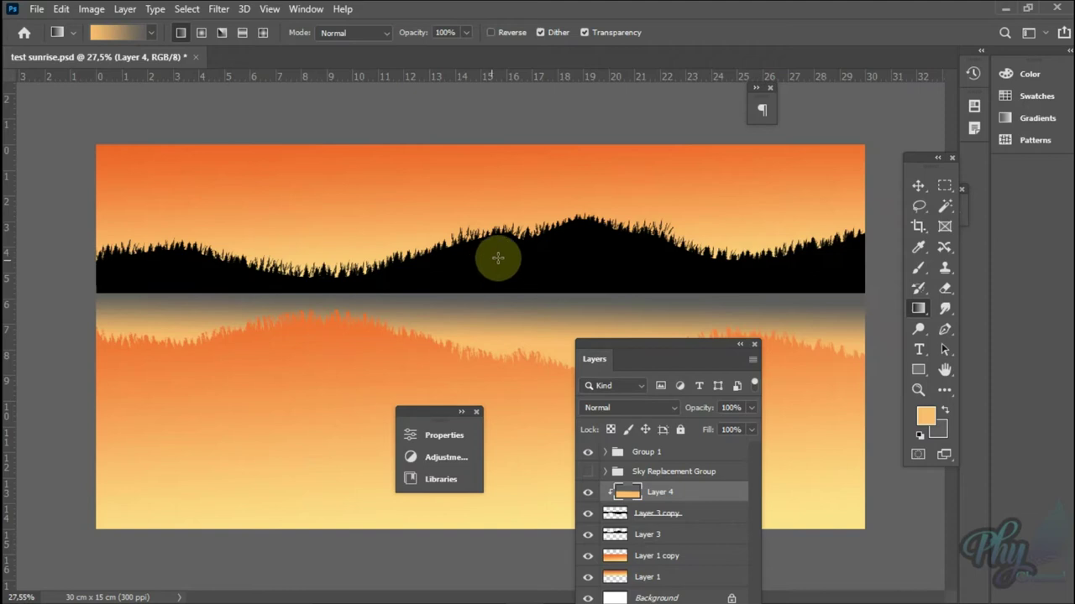
left_click_drag(655, 346, 641, 242)
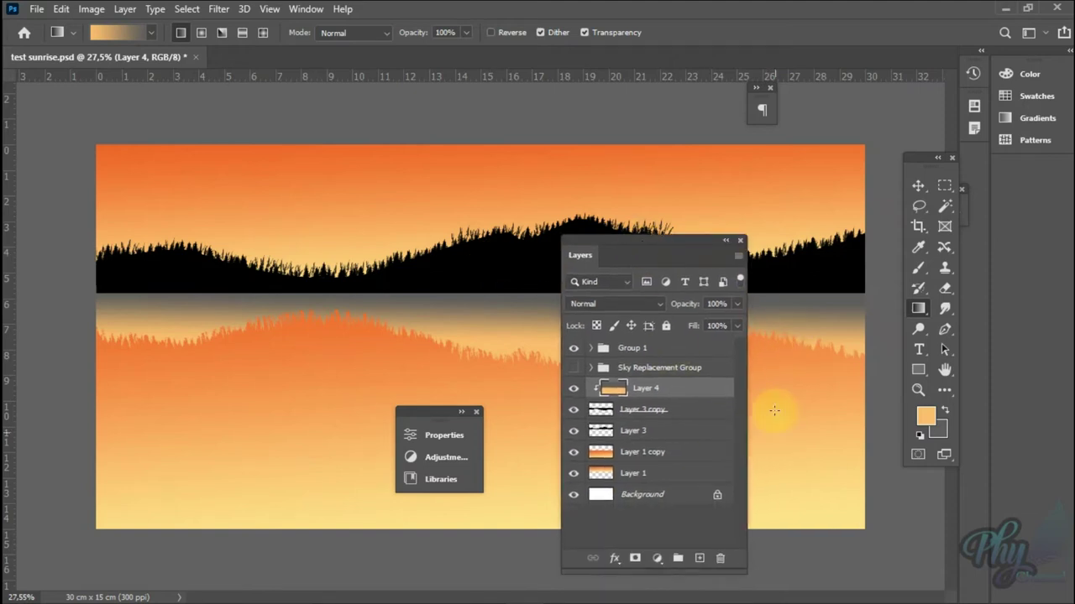
Step: On a new layer, draw a circular selection above the hills and fill it white
left_click(699, 559)
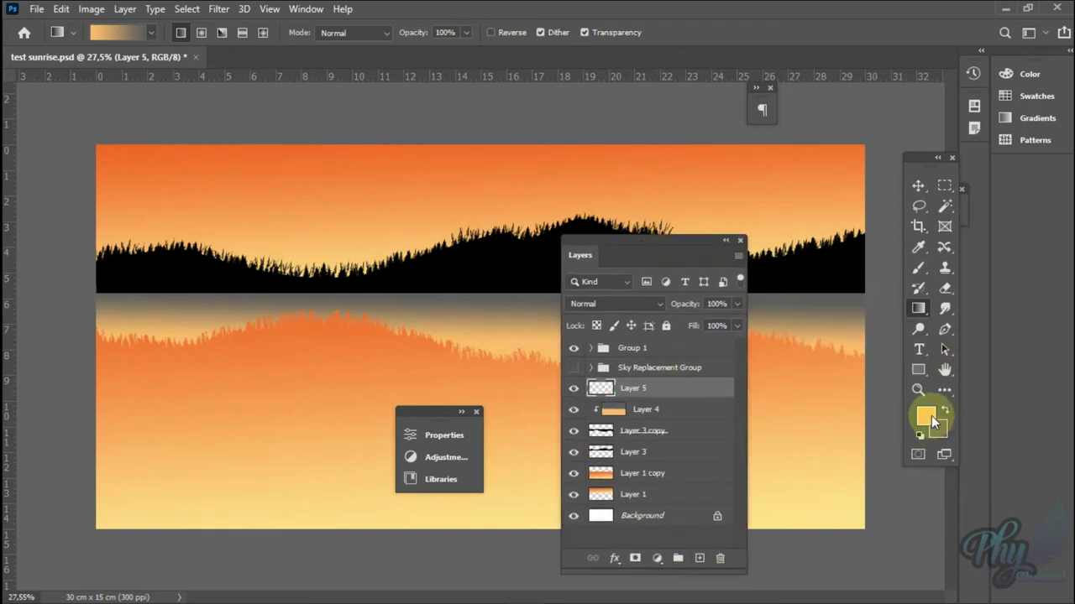
left_click(943, 186)
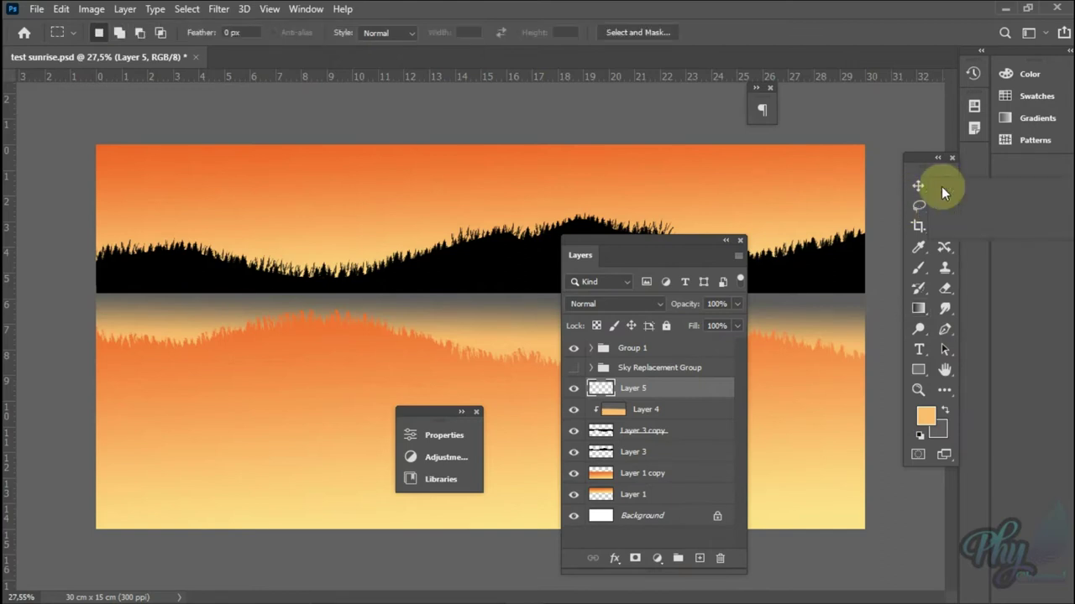
left_click(941, 194)
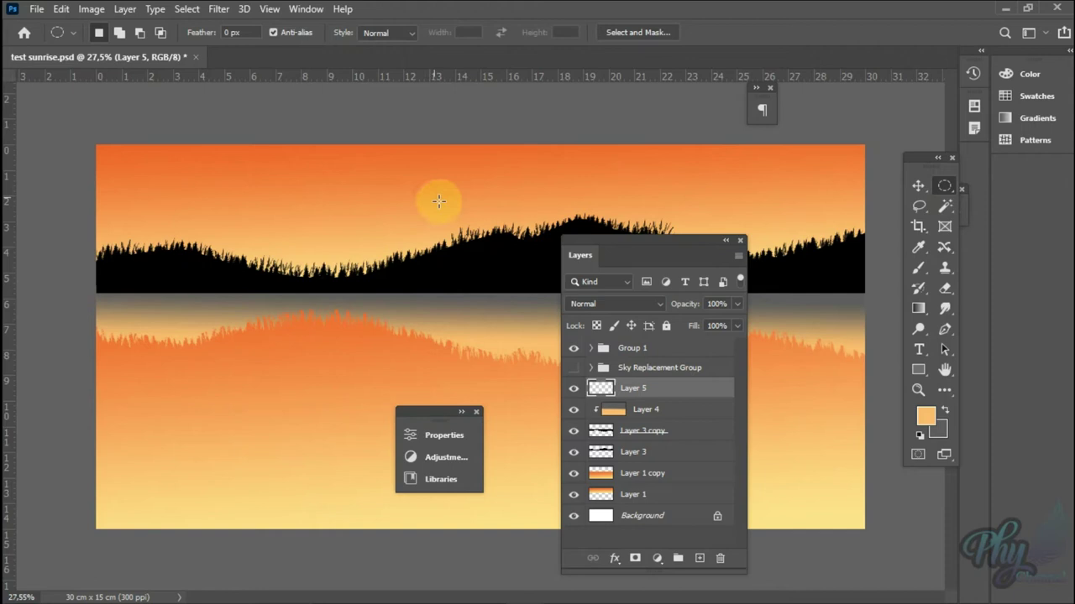
left_click_drag(427, 213, 500, 285)
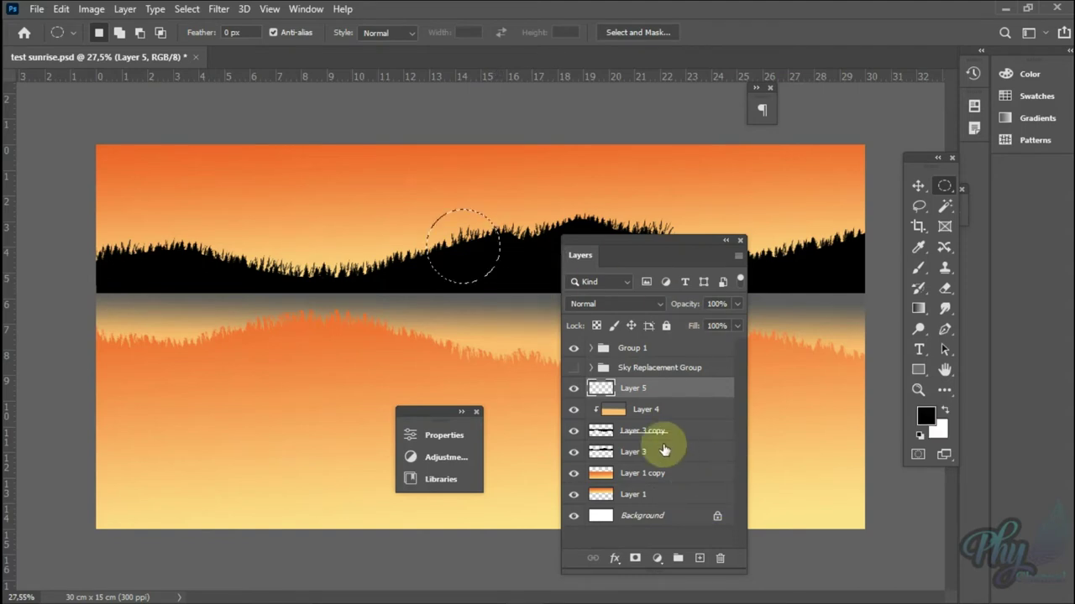
key("ctrl+BackSpace")
Step: Move the sun's Layer 5 below the hill layers and nudge it to sit behind the treeline
left_click_drag(677, 388, 666, 464)
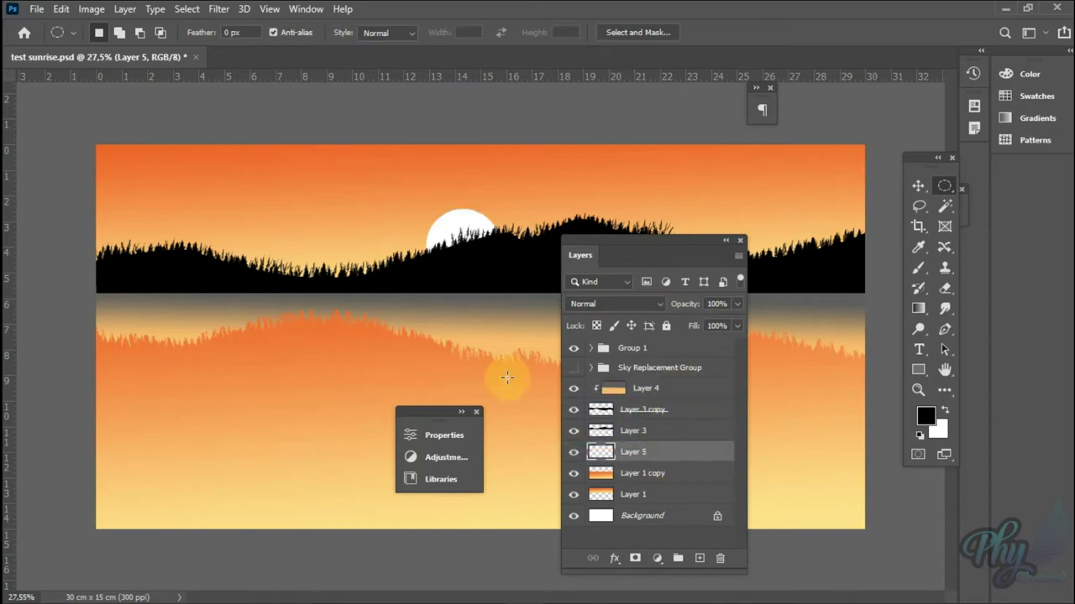
key("c")
key("v")
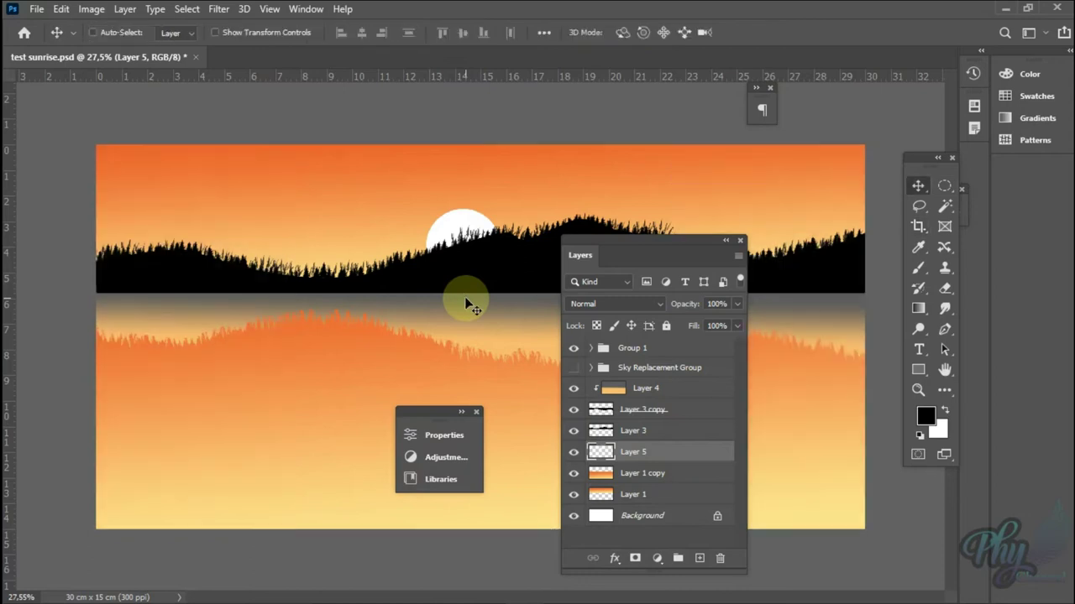
key("shift+Up")
key("shift+Up")
key("shift+Up")
key("shift+Up")
key("shift+Up")
key("shift+Up")
key("shift+Up")
key("shift+Down")
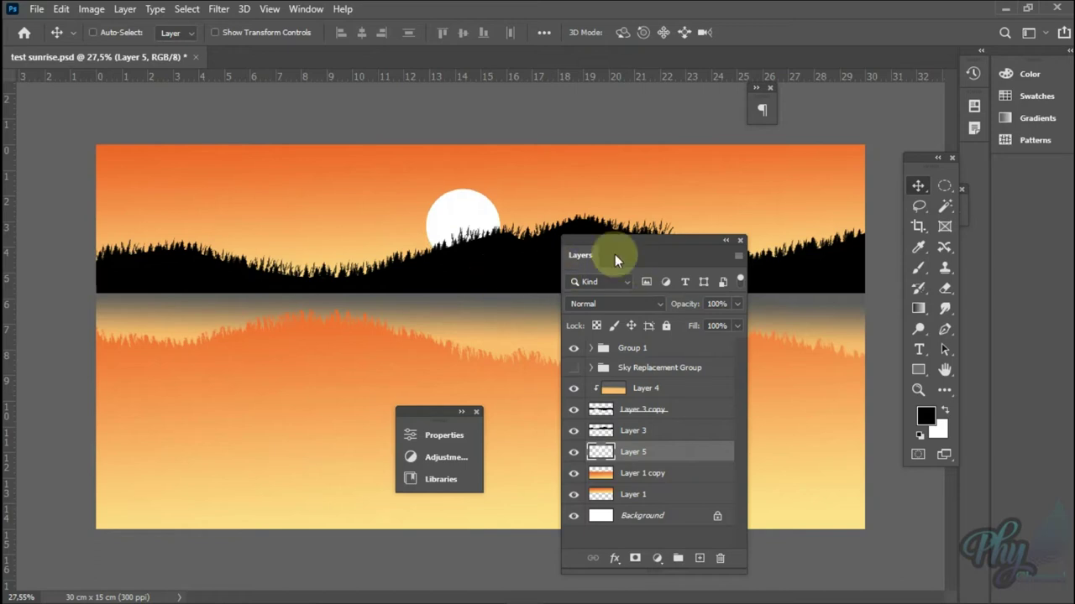
Step: Select the Layer 1 sky layer, toggling layer visibility to check what each contributes
left_click_drag(662, 472, 718, 571)
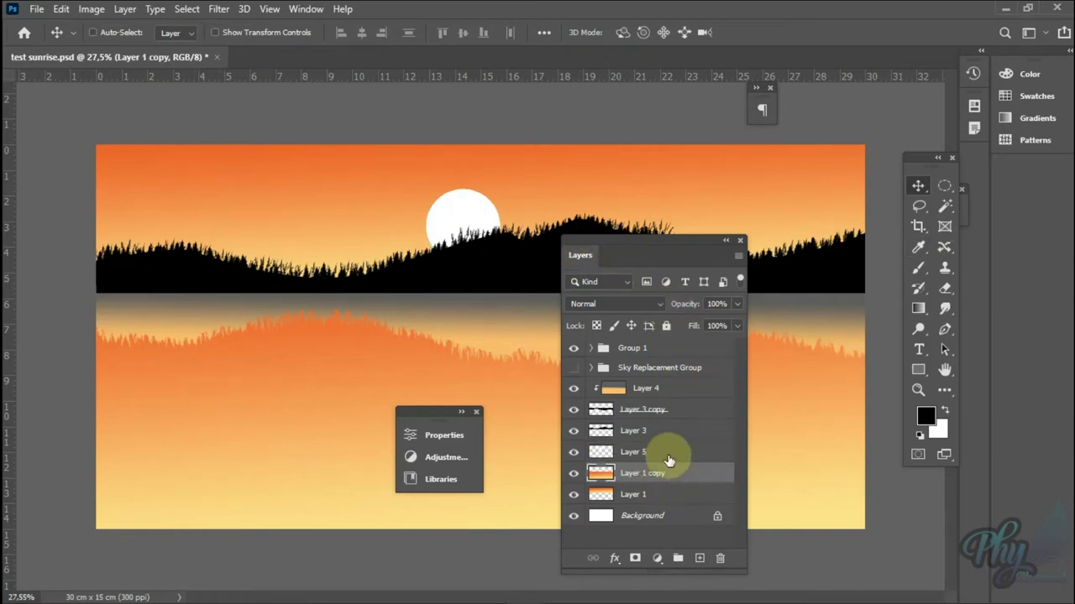
left_click(574, 472)
left_click(662, 496)
left_click(573, 495)
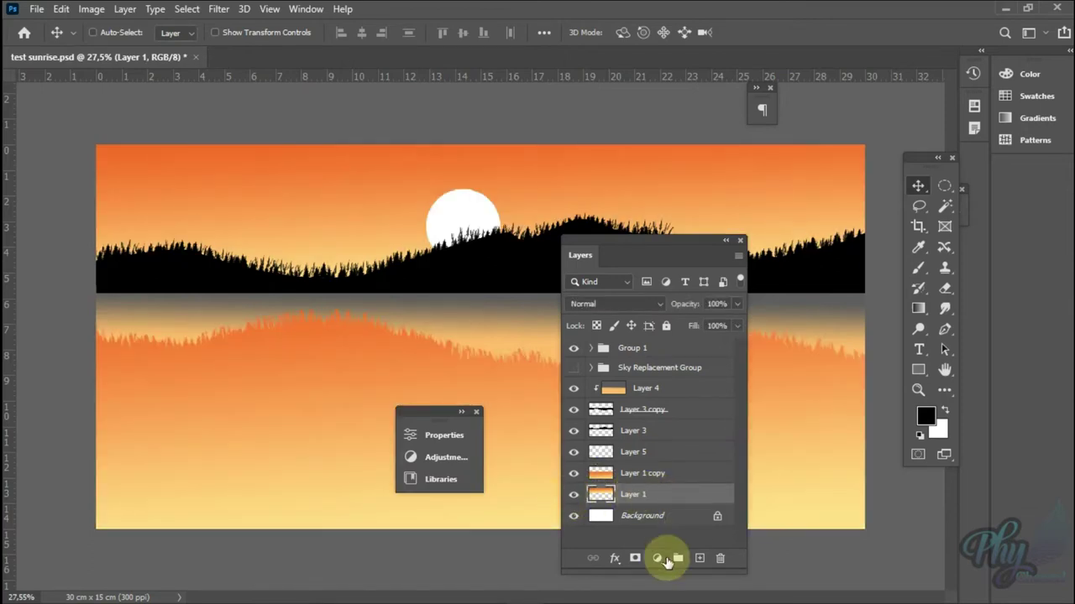
Step: Add a radial Gradient Overlay to the sky and centre its glow on the sun
left_click(615, 559)
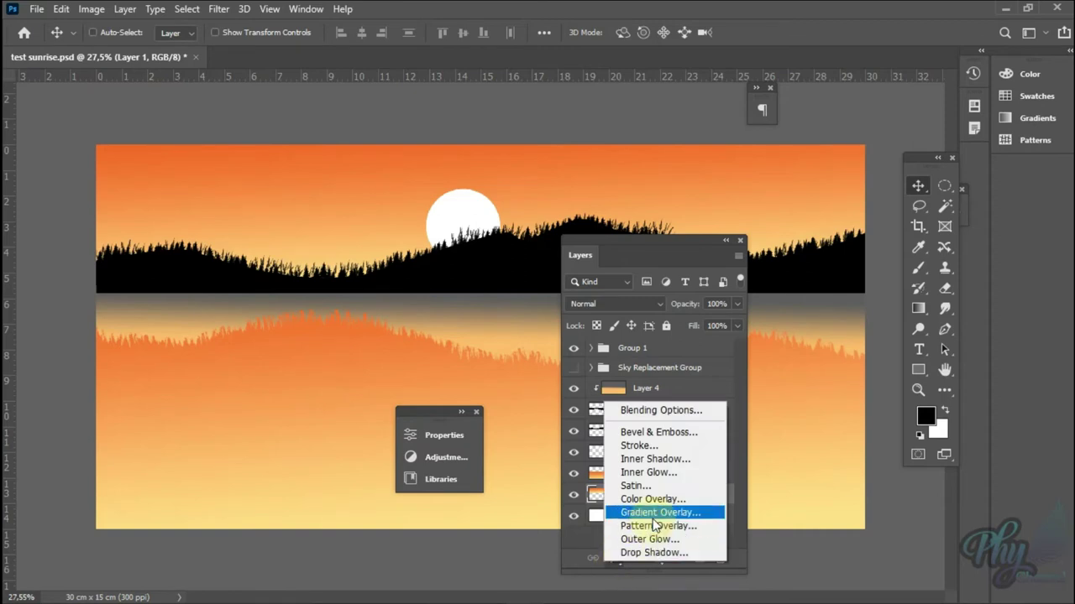
left_click(836, 477)
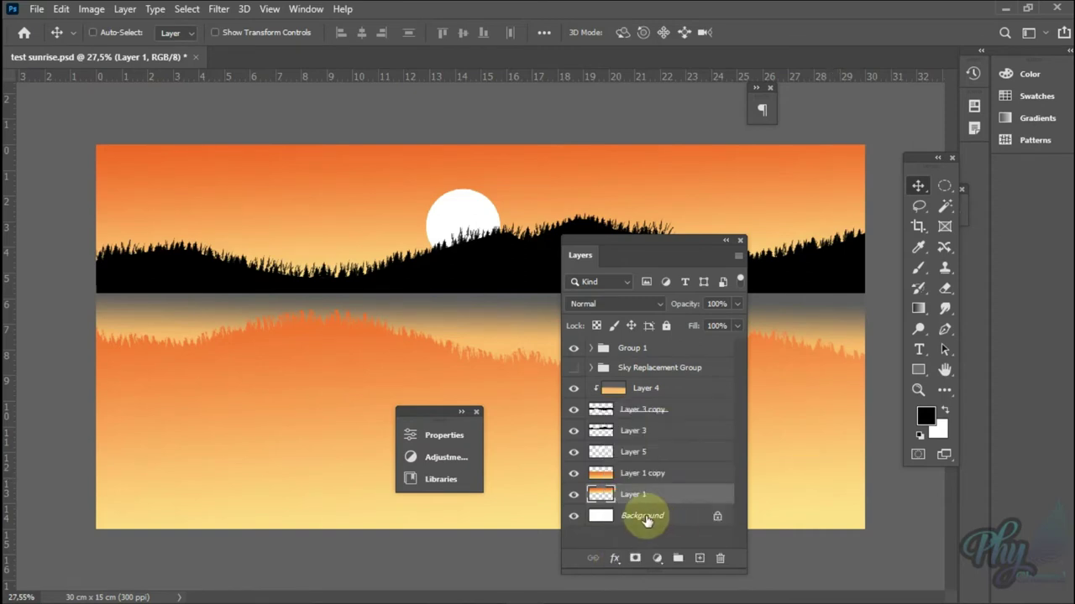
left_click(616, 560)
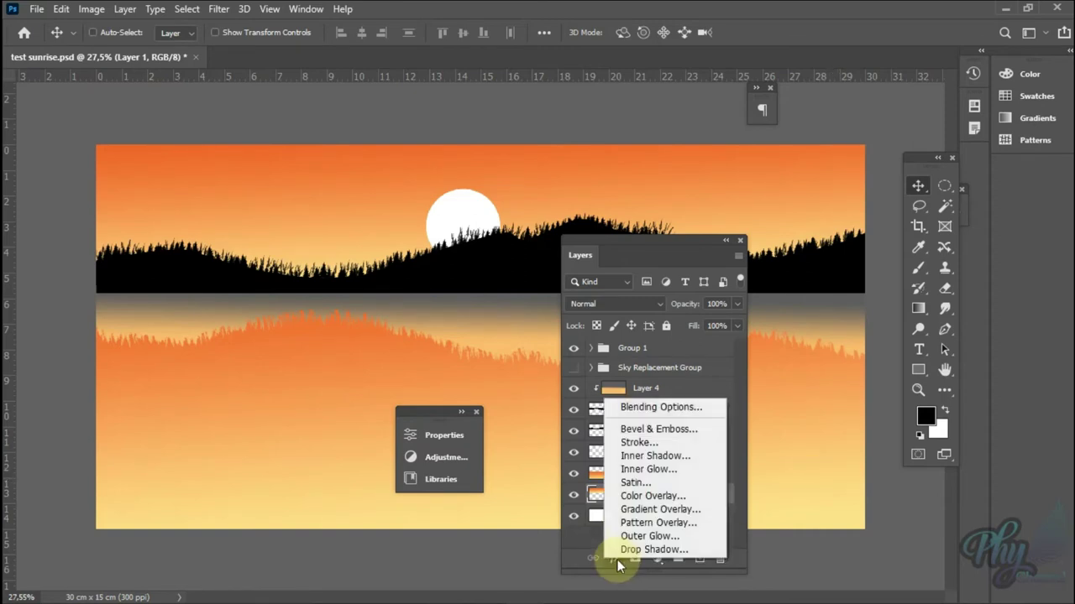
left_click(644, 512)
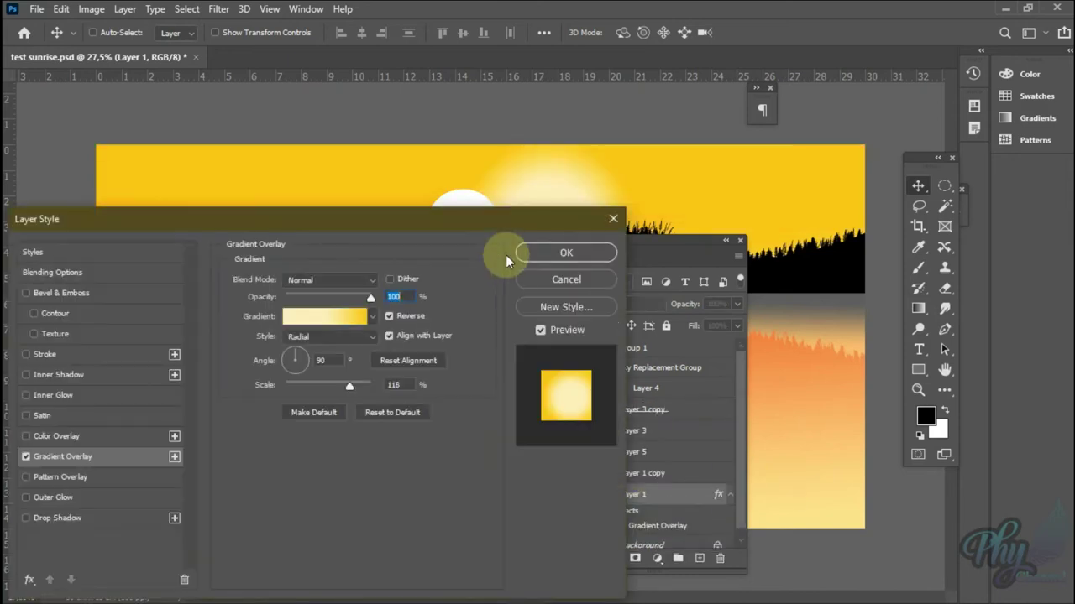
left_click_drag(458, 222, 825, 281)
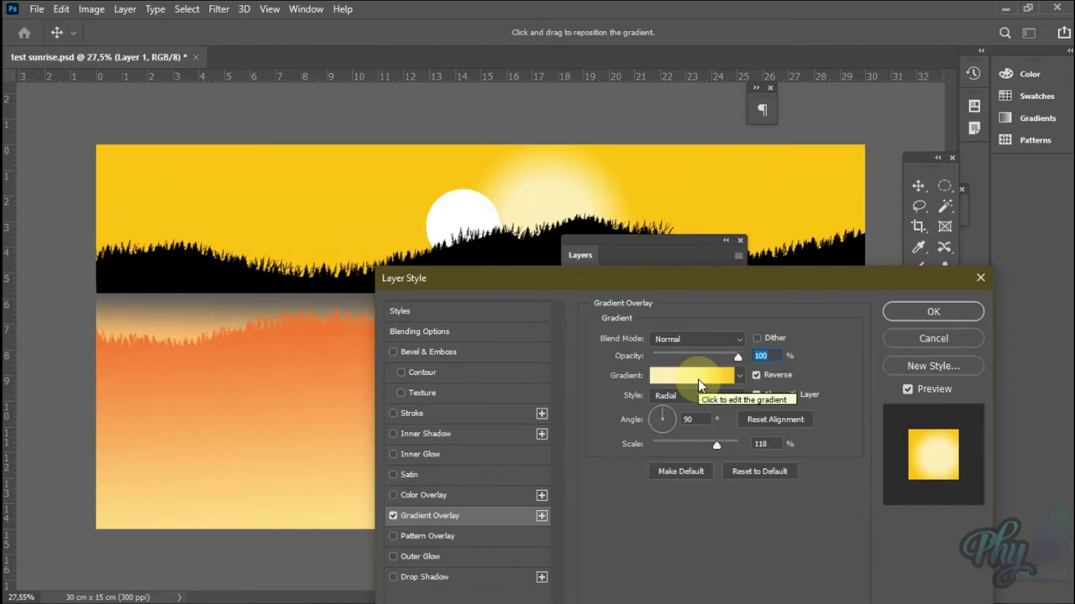
mouse_move(542, 201)
left_mouse_down()
mouse_move(476, 206)
mouse_move(523, 207)
mouse_move(454, 228)
mouse_move(459, 215)
left_mouse_up()
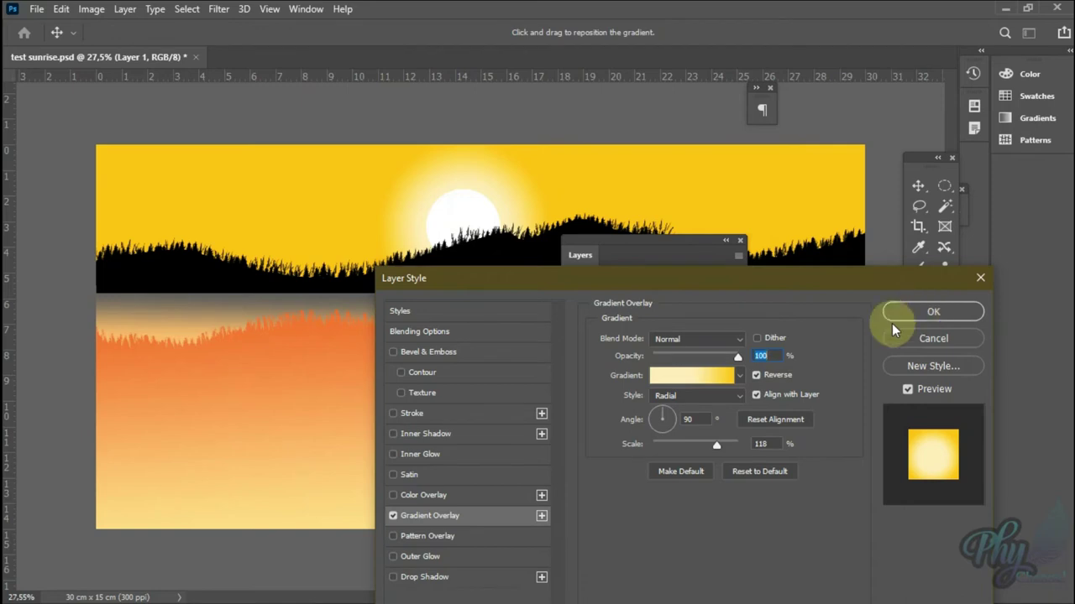
Step: Try orange colour-stop edits in the Gradient Editor, discard them, and apply the pale-yellow overlay
left_click(663, 378)
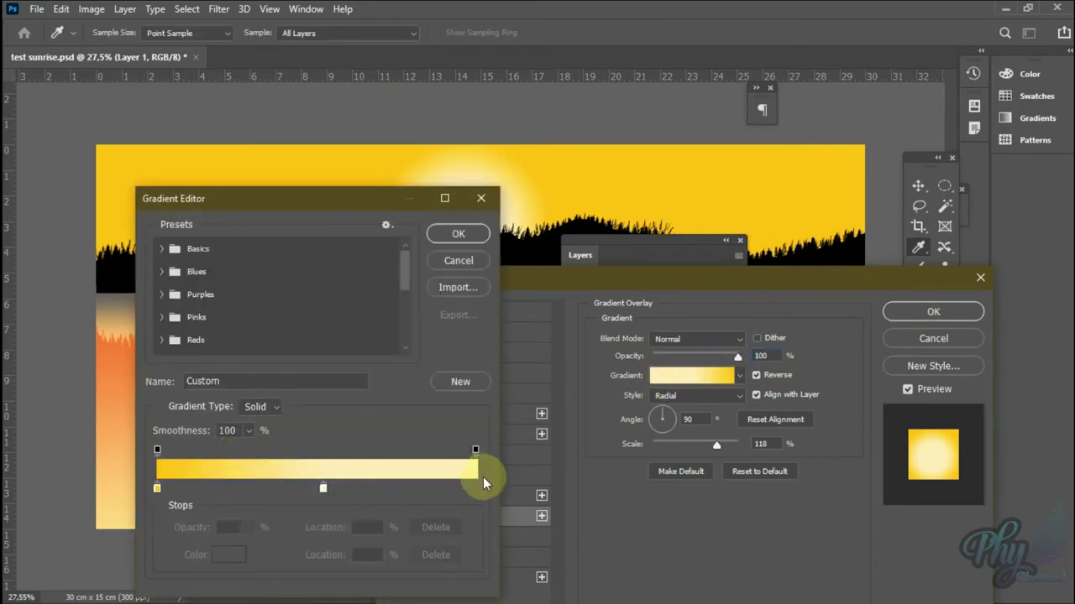
left_click(156, 489)
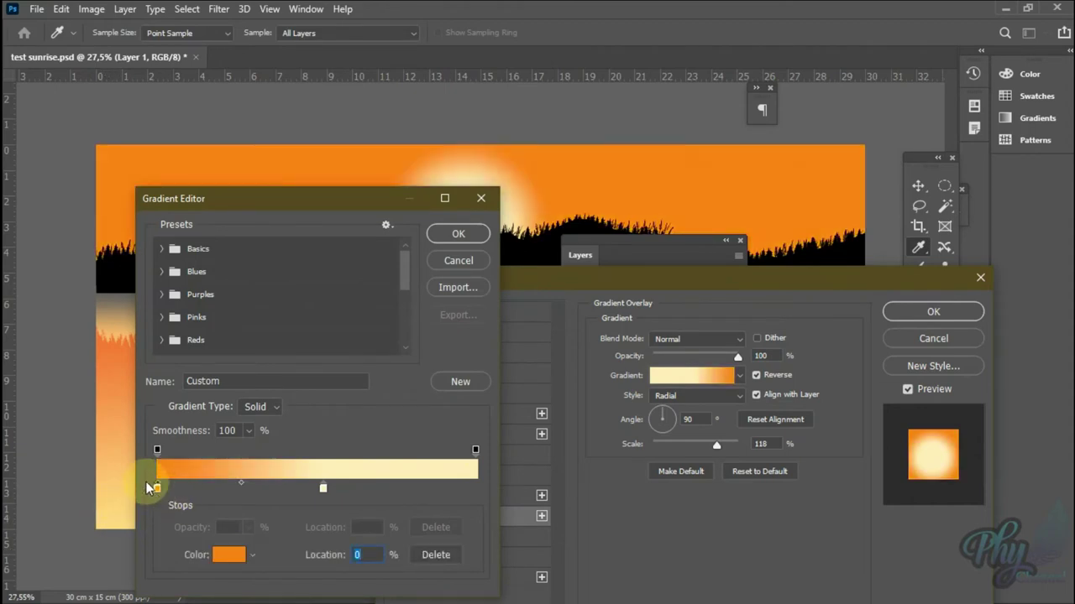
left_click_drag(241, 484, 234, 486)
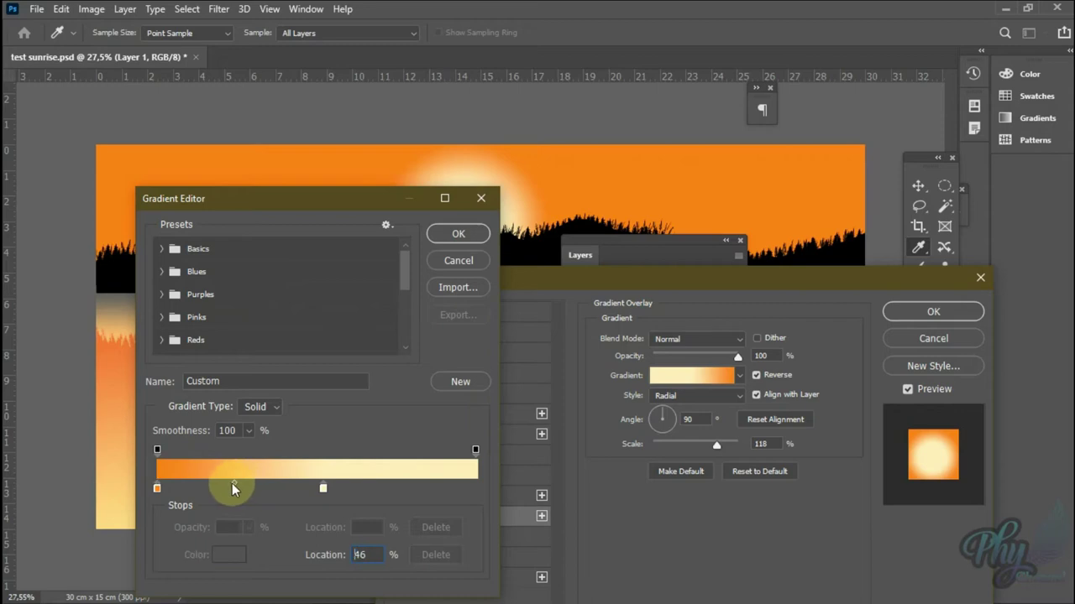
left_click(323, 488)
left_click(230, 555)
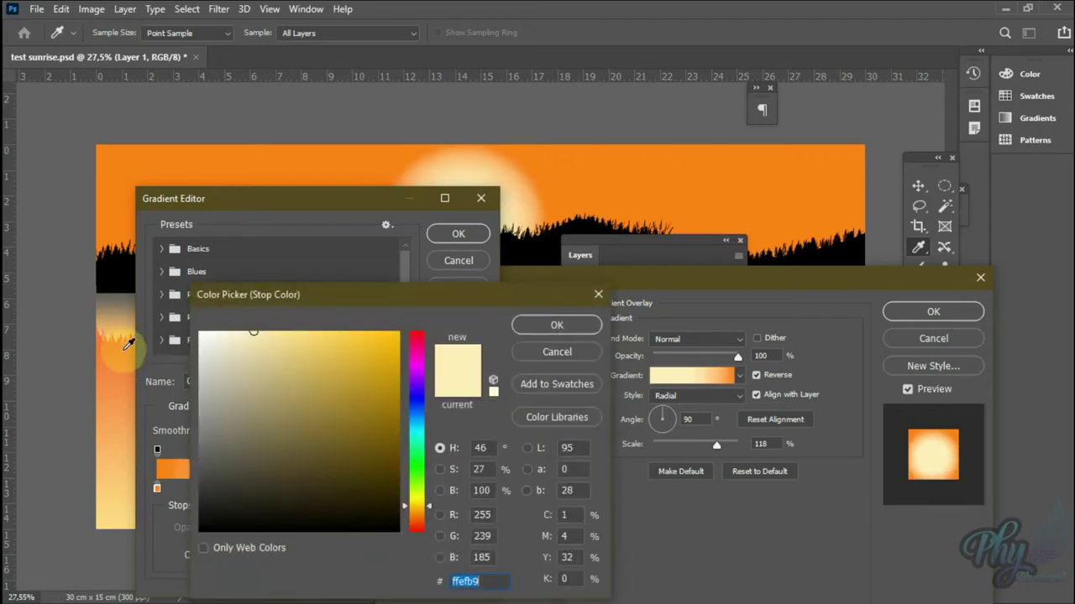
left_click(123, 320)
left_click_drag(337, 334, 356, 306)
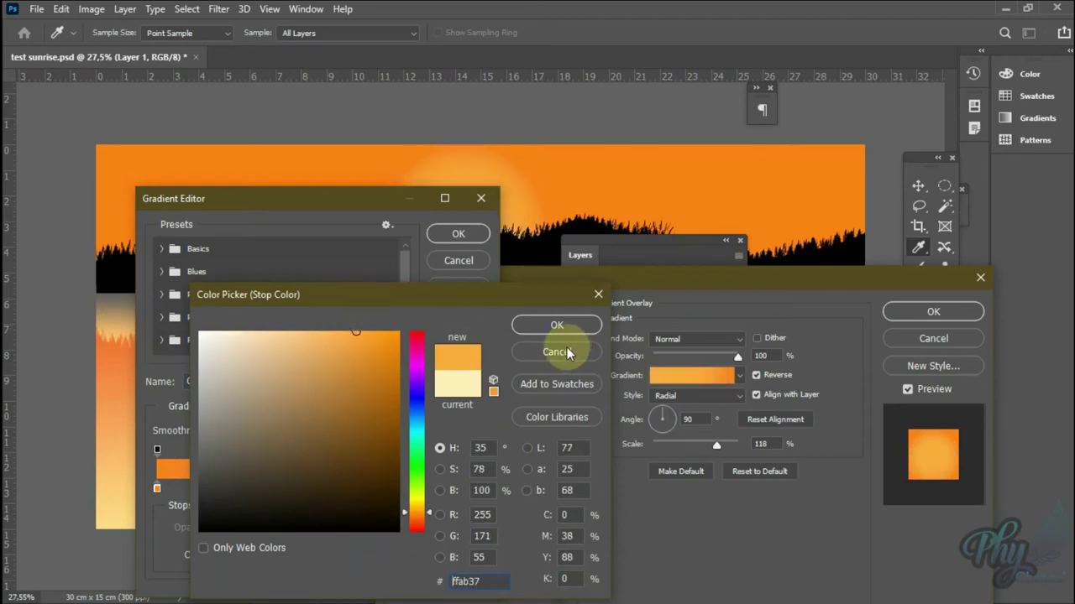
left_click_drag(352, 333, 323, 331)
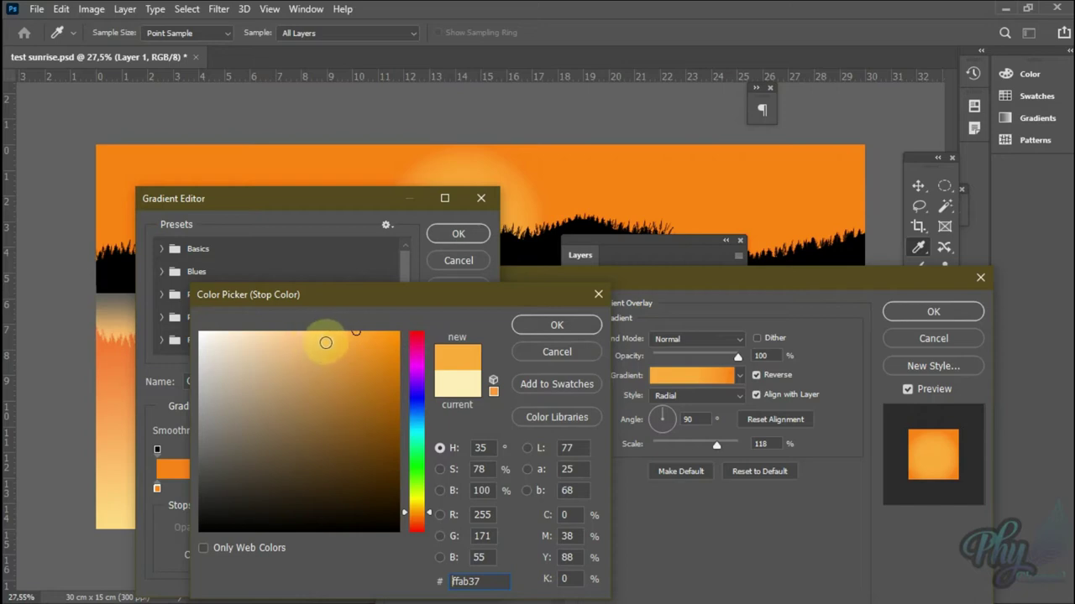
left_click(571, 351)
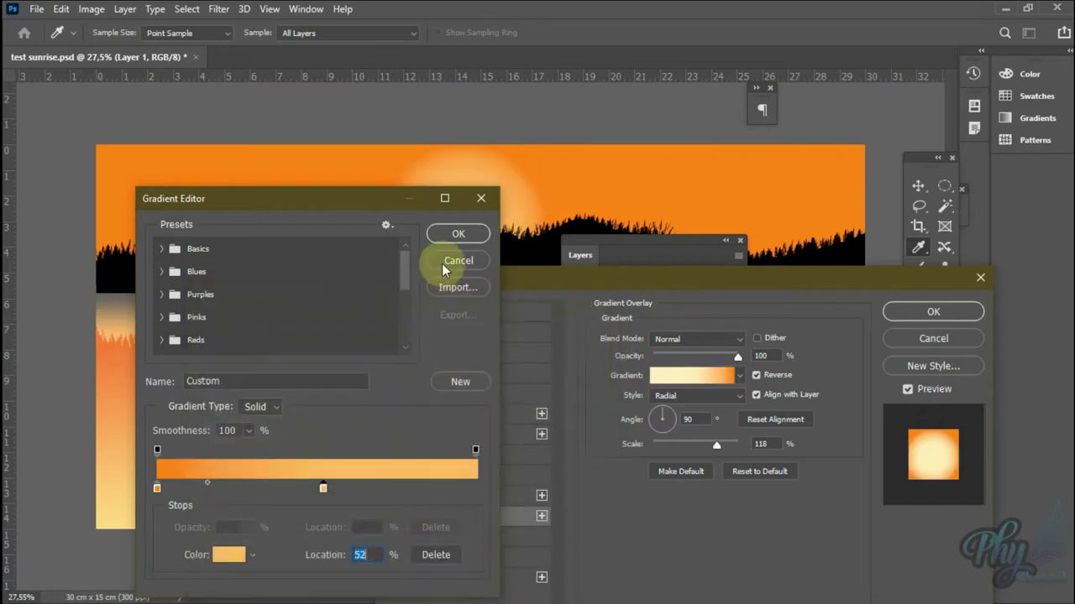
left_click(451, 261)
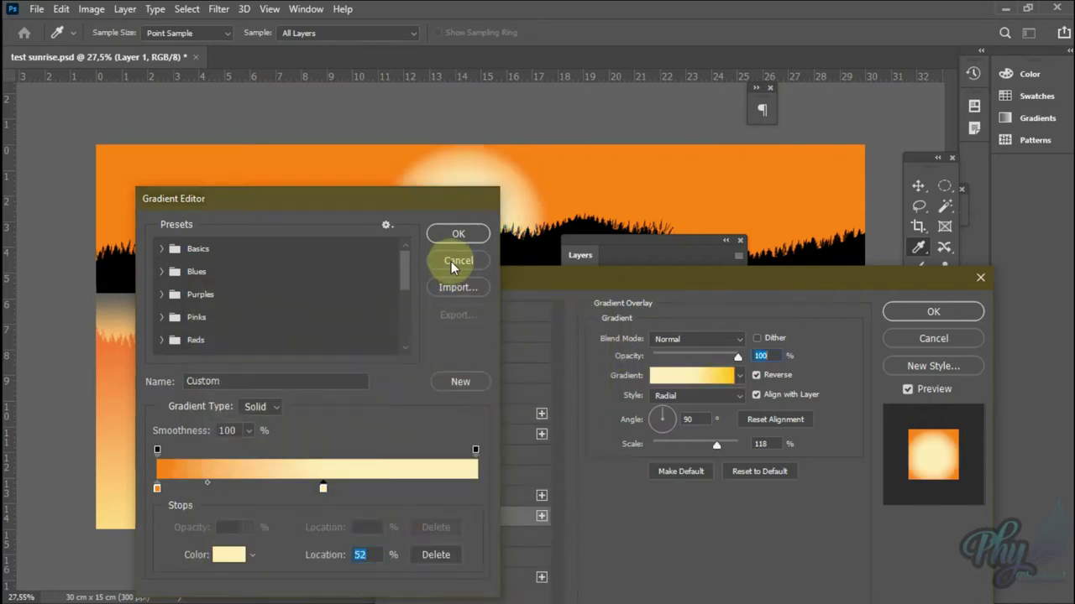
left_click(916, 309)
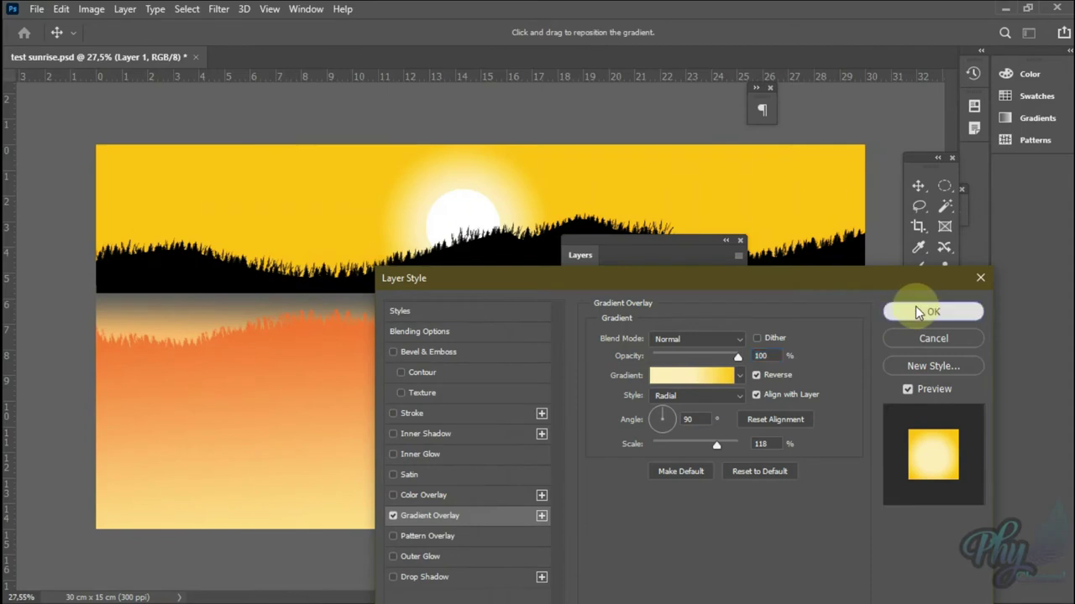
Step: Select the sun's Layer 5 from the layers under the sun
left_click_drag(638, 246, 777, 254)
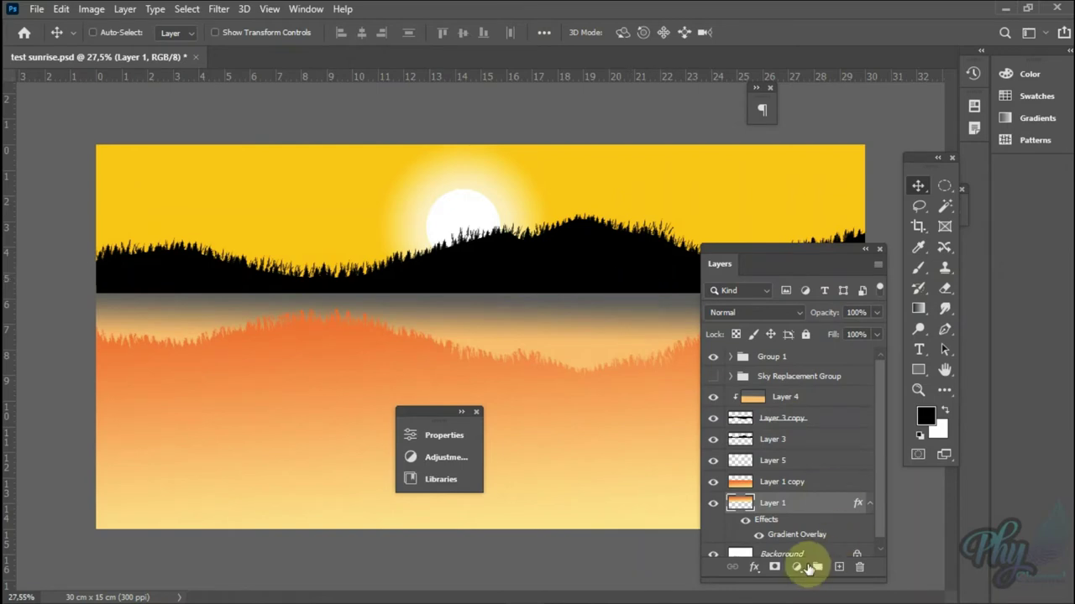
scroll(789, 451, "down", 1)
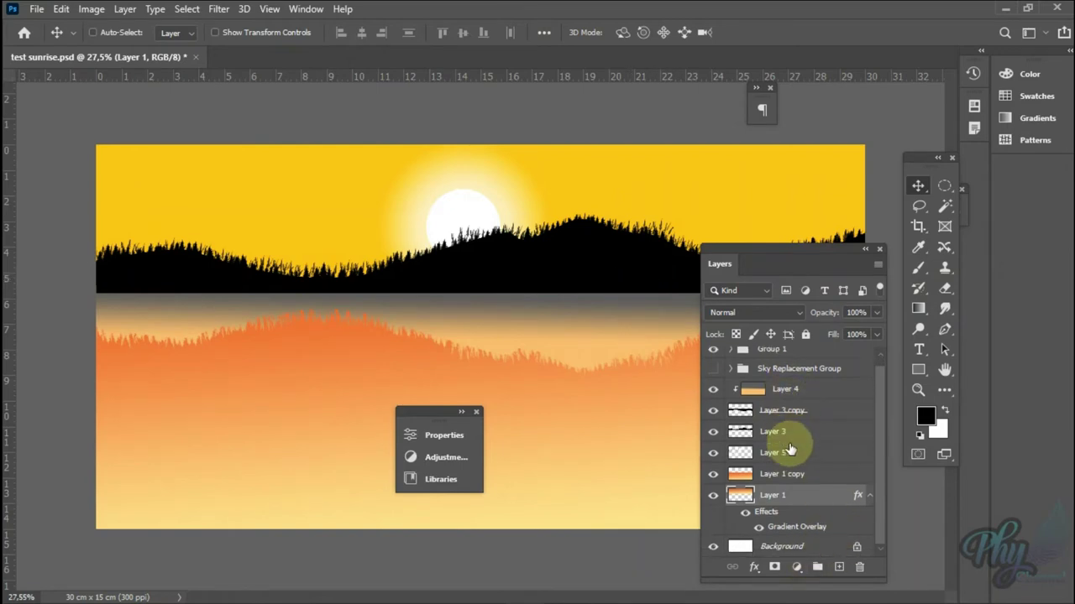
right_click(458, 209)
left_click(469, 218)
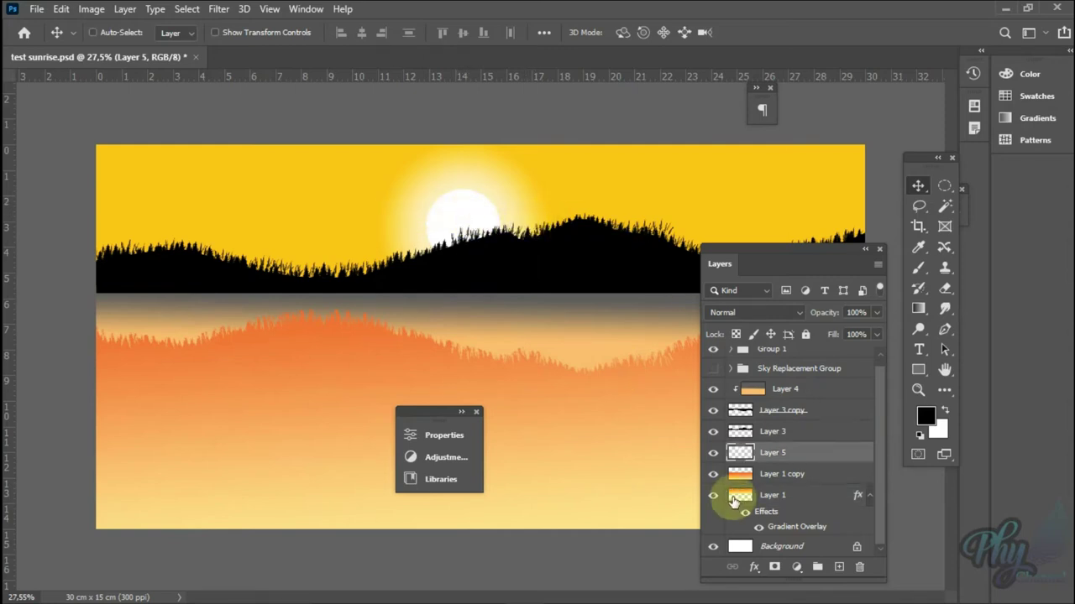
Step: Add an empty Layer 6 above Layer 1 copy and choose the Rectangular Marquee
left_click(790, 476)
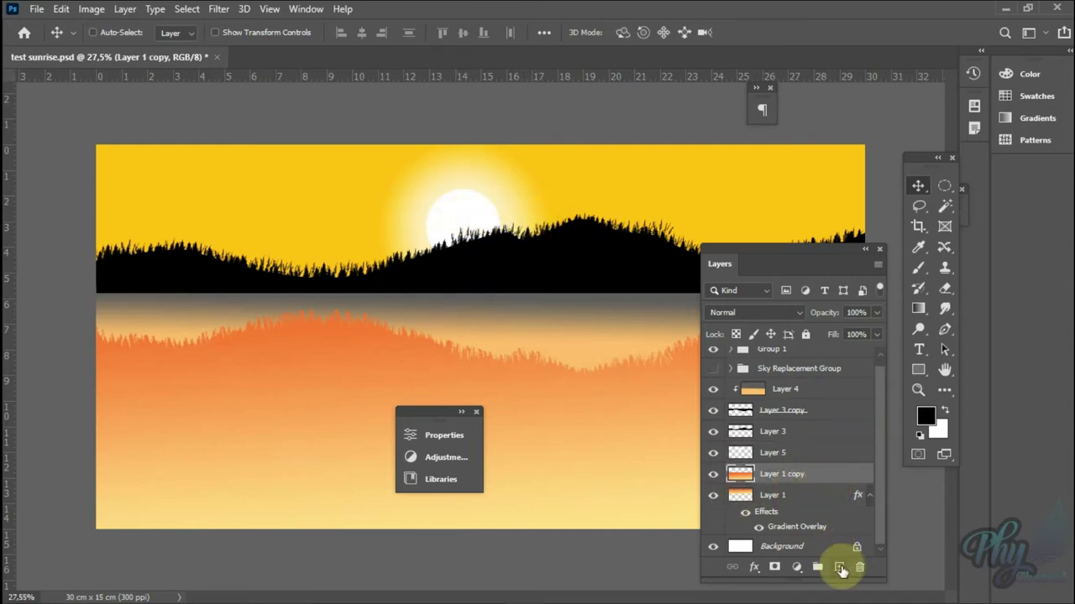
left_click(839, 569)
left_click(944, 185)
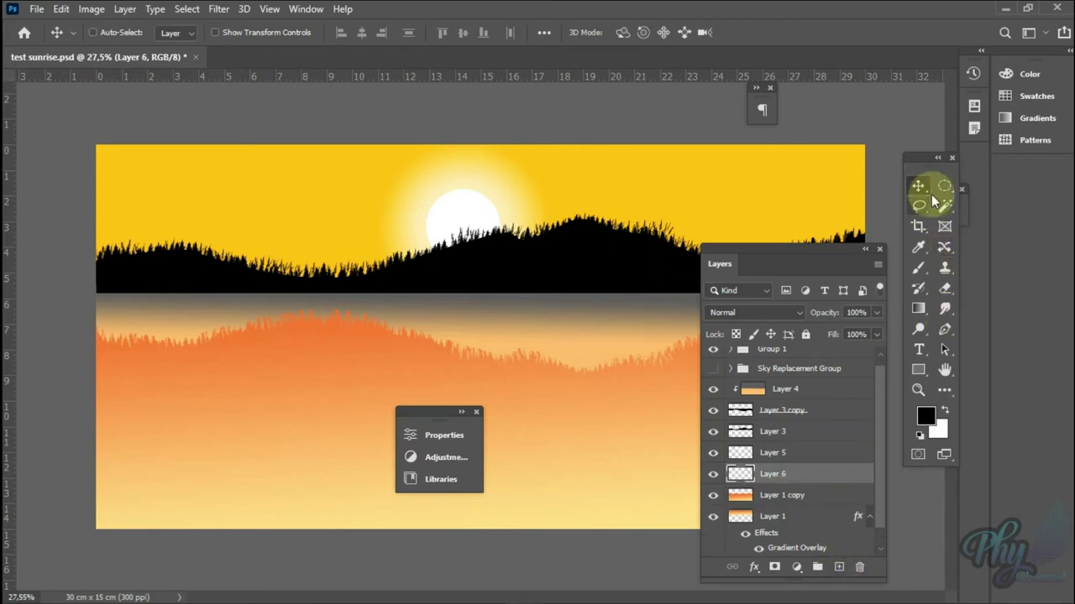
left_click(1003, 186)
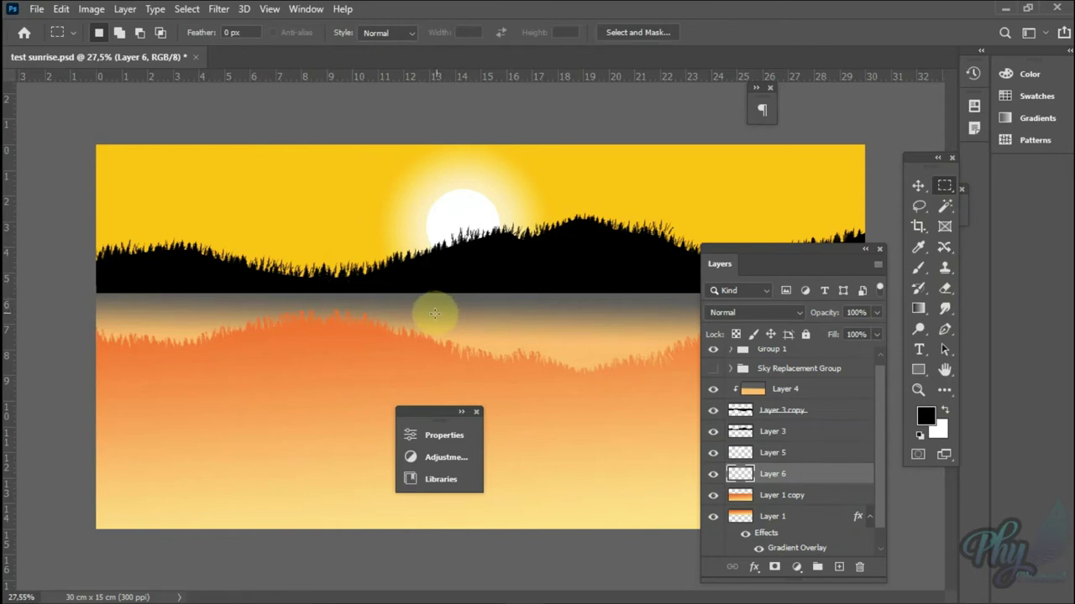
Step: Set the foreground colour to orange sampled from the water reflection
key("g")
left_click(924, 414)
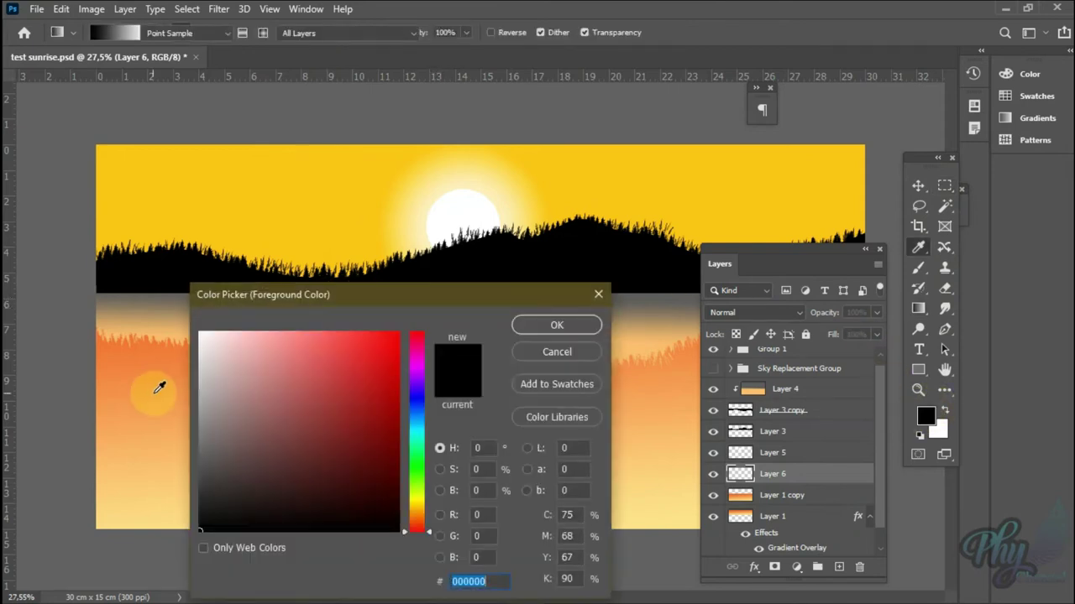
left_click(633, 304)
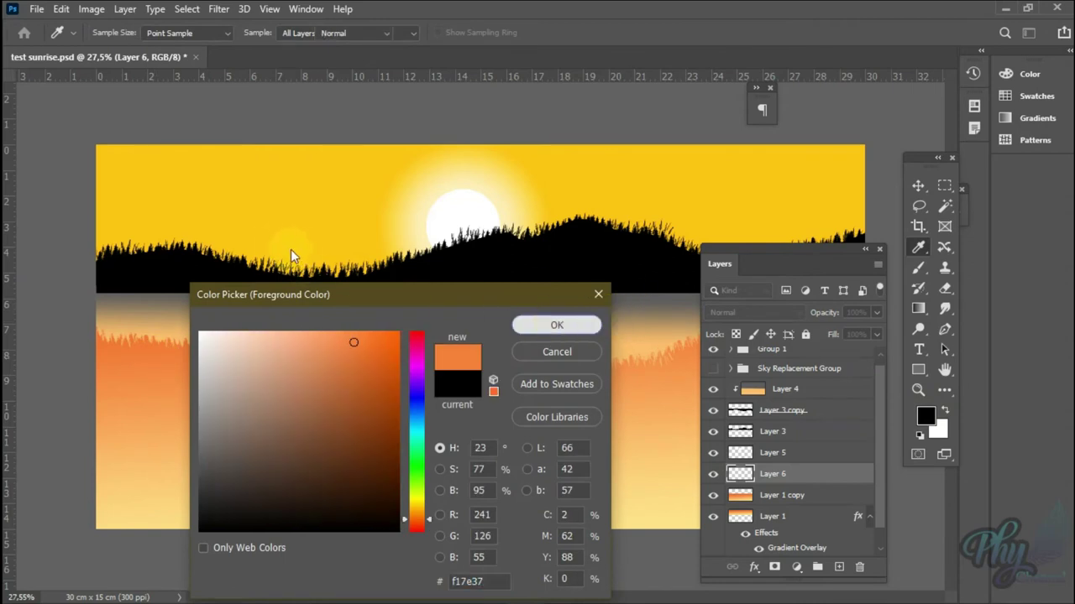
key("Return")
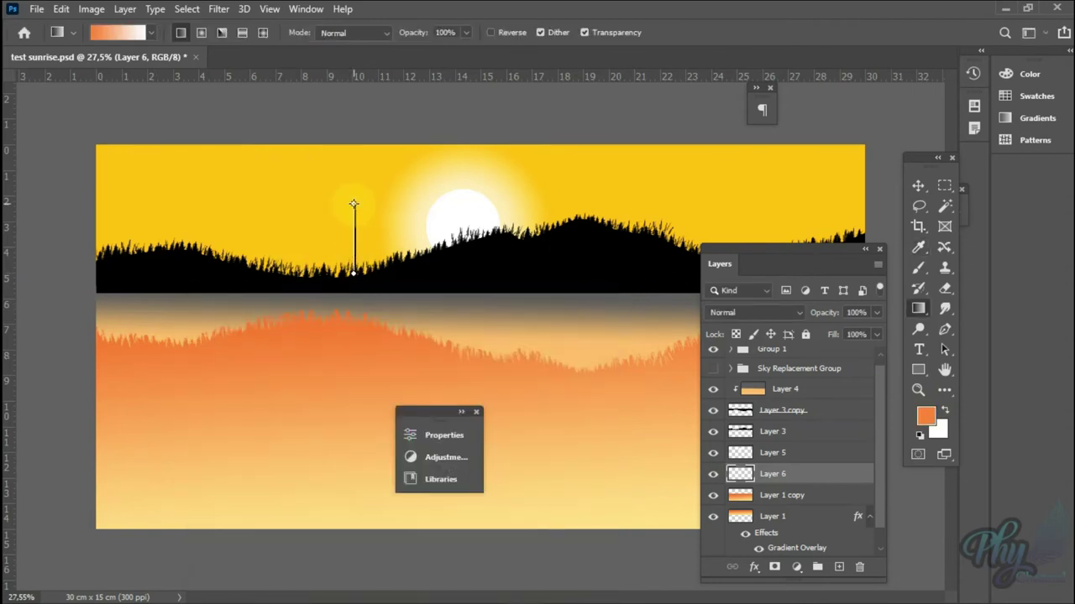
Step: Draw a Basics Foreground to Transparent orange gradient up from the horizon on Layer 6
left_click_drag(353, 204, 354, 204)
key("ctrl+z")
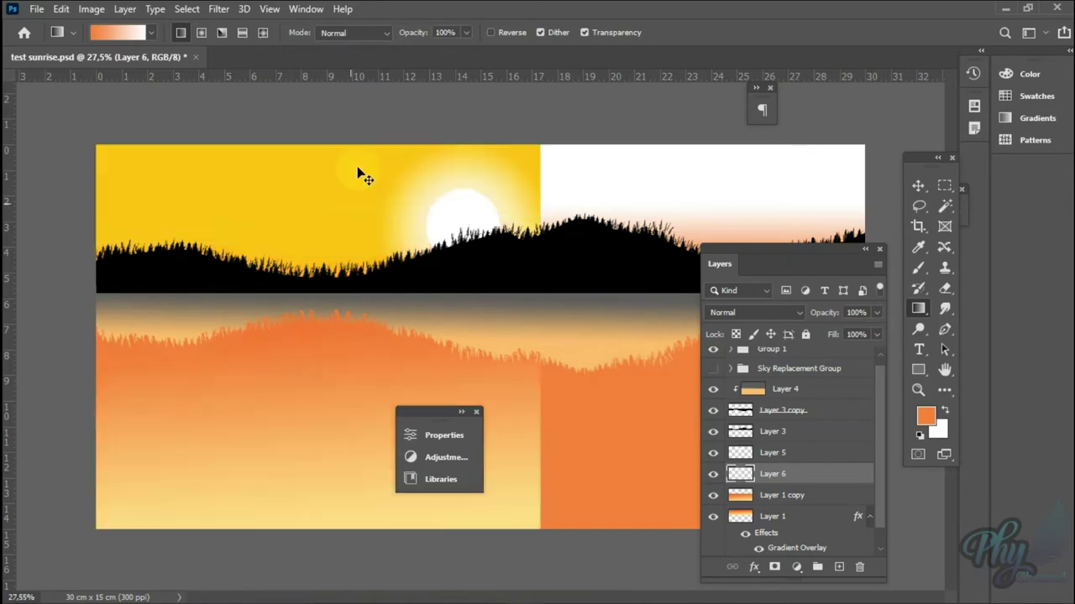
left_click(125, 31)
left_click(170, 250)
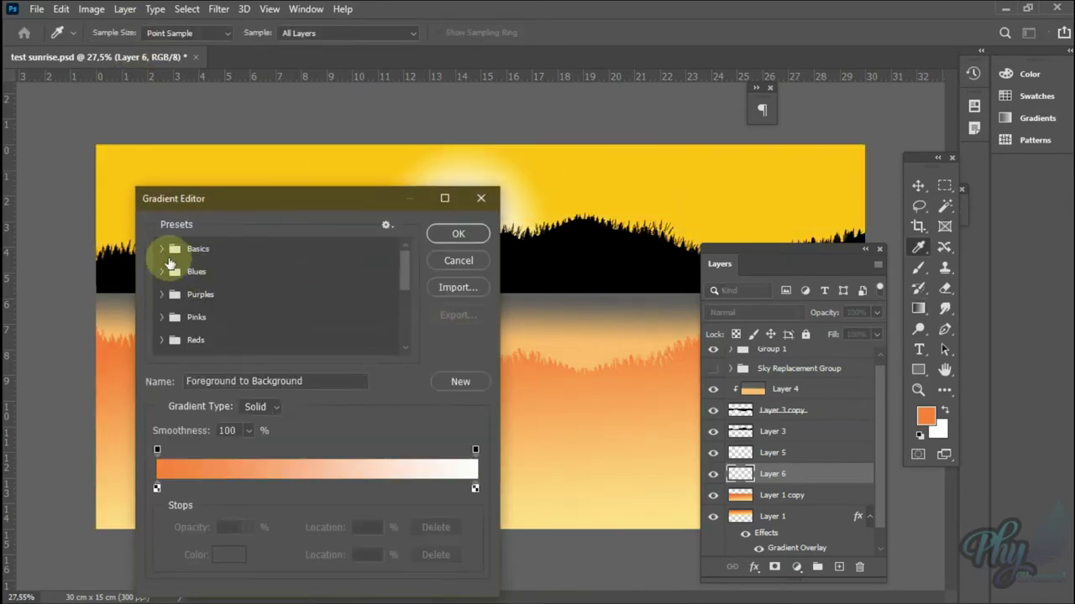
left_click(206, 272)
left_click(482, 234)
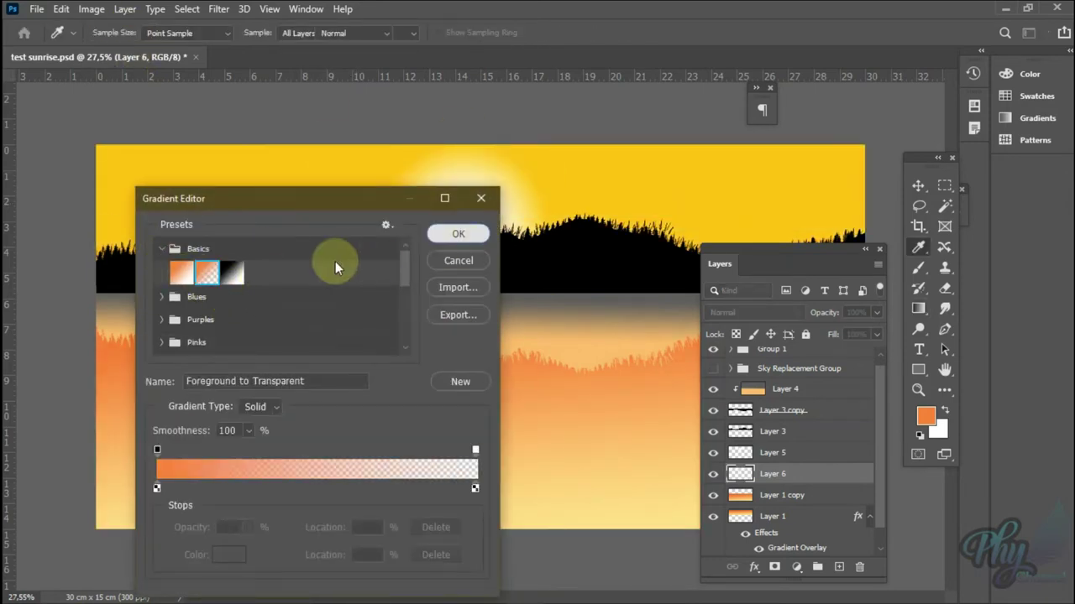
left_click_drag(329, 287, 315, 197)
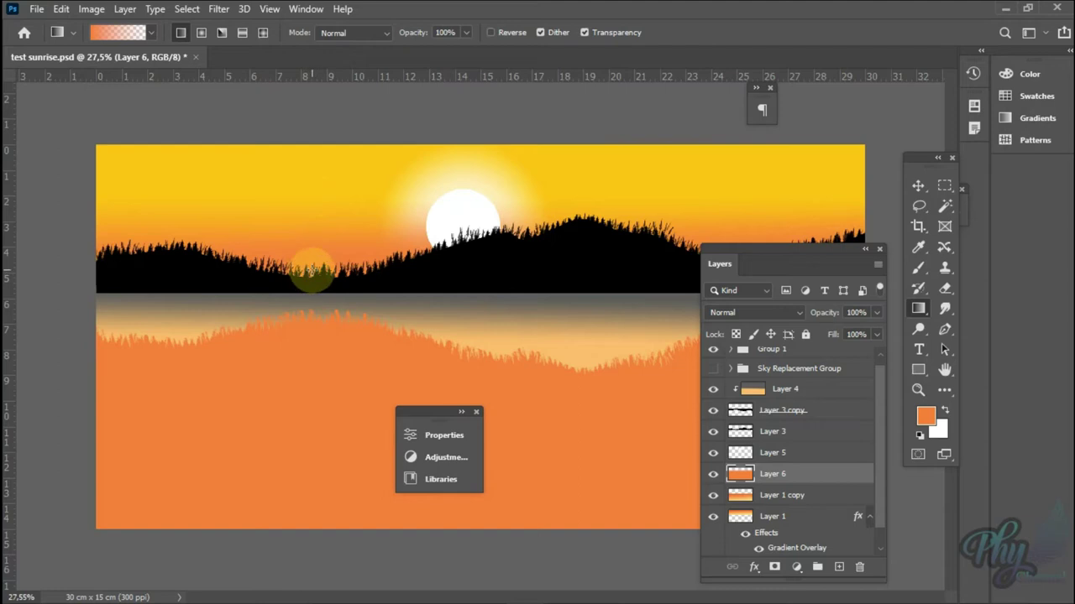
Step: Redraw the Layer 6 gradient from the top so an orange band runs along the sky
left_click_drag(316, 244, 317, 209)
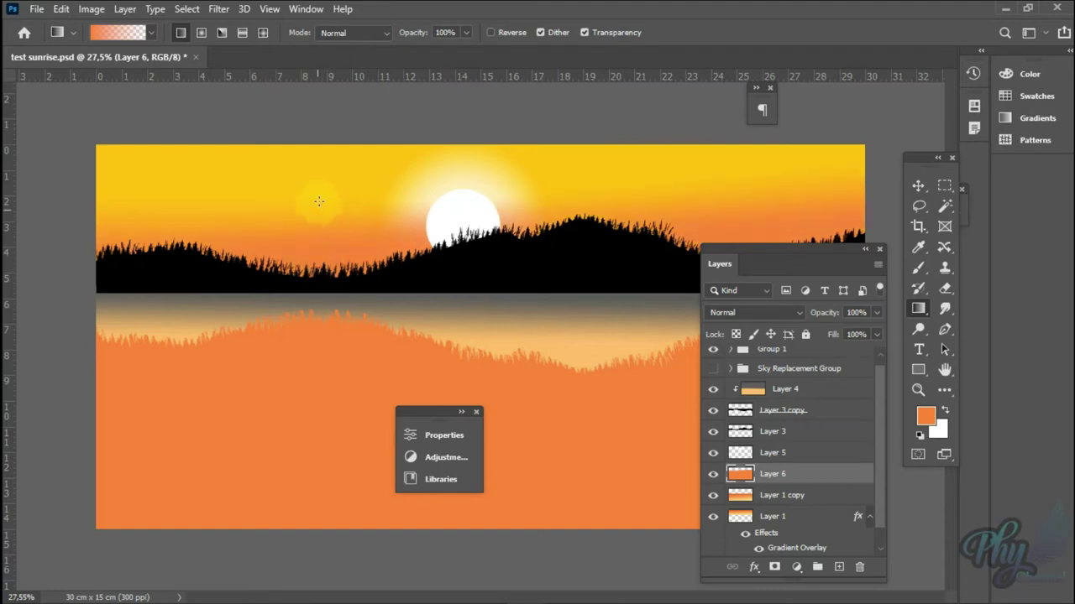
mouse_move(336, 131)
left_mouse_down()
mouse_move(333, 194)
mouse_move(303, 123)
mouse_move(309, 166)
left_mouse_up()
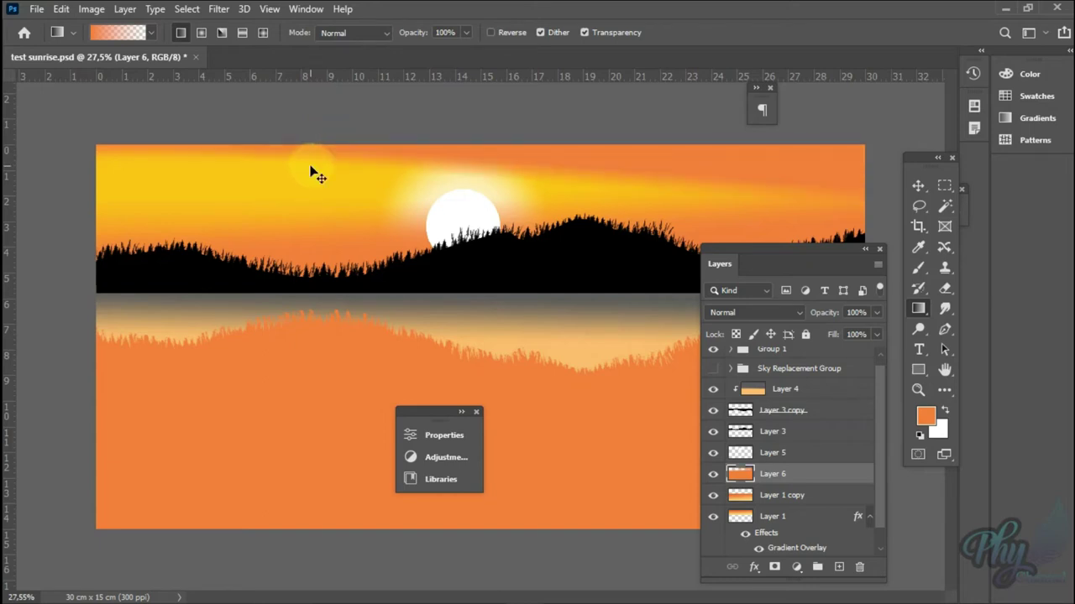
left_click_drag(304, 142, 302, 169)
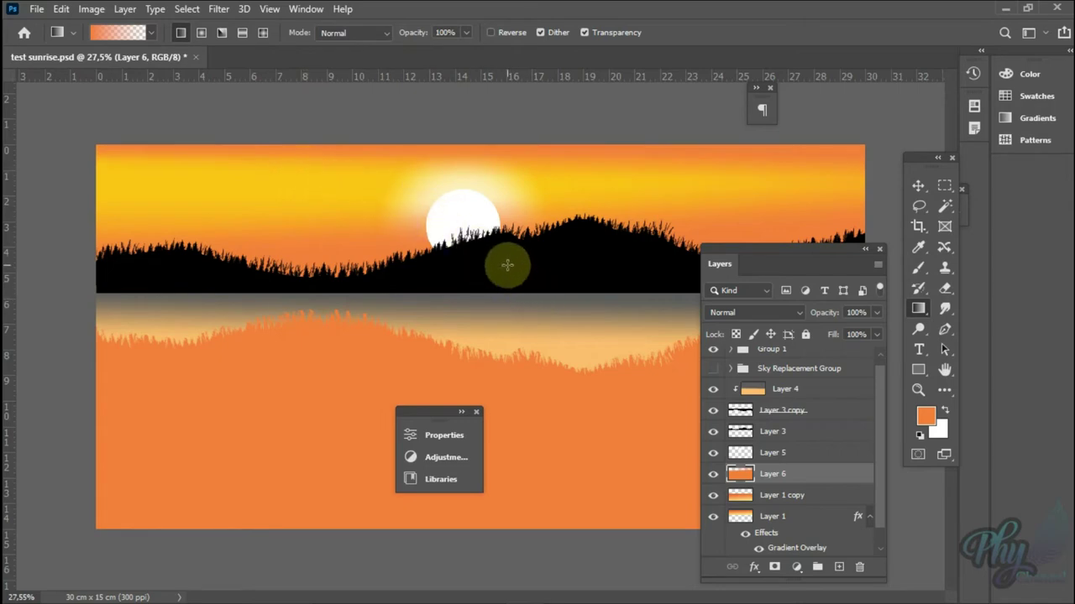
Step: Lower Layer 6's fill to 84%
left_click(874, 336)
left_click_drag(855, 354, 864, 355)
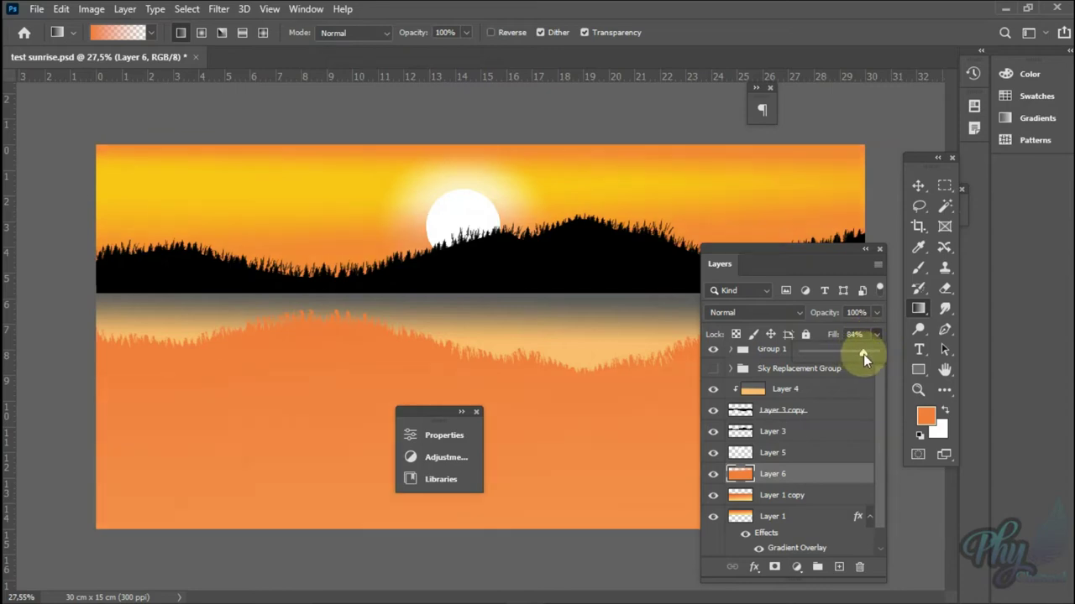
left_click(813, 476)
Step: Select the whole water area with a rectangular marquee and delete Layer 6's orange there
left_click(942, 188)
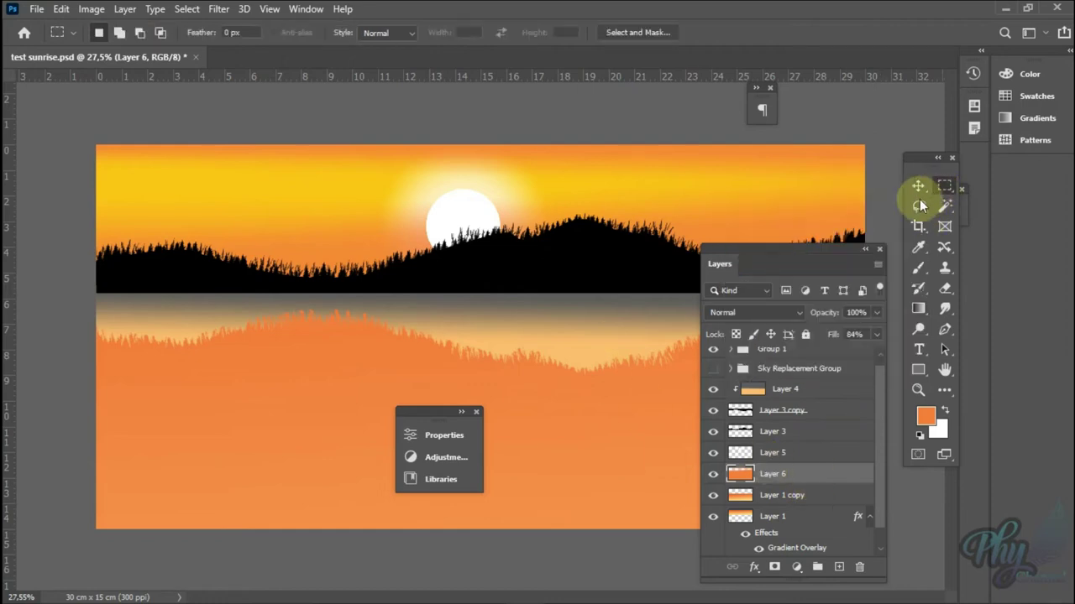
left_click_drag(97, 291, 298, 379)
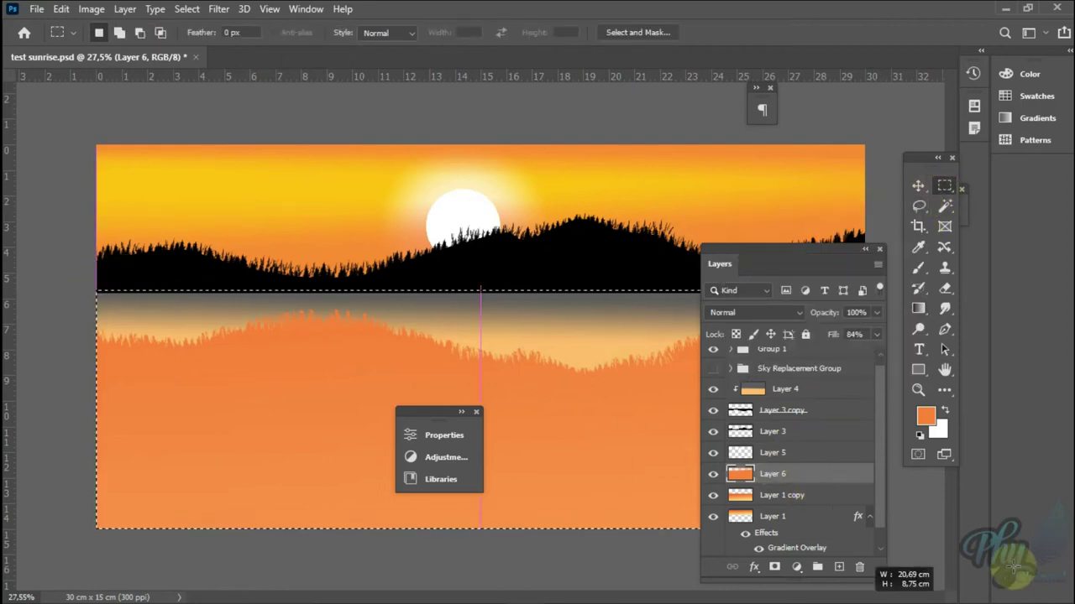
left_click_drag(919, 597, 914, 583)
key("shift+Down")
key("shift+Down")
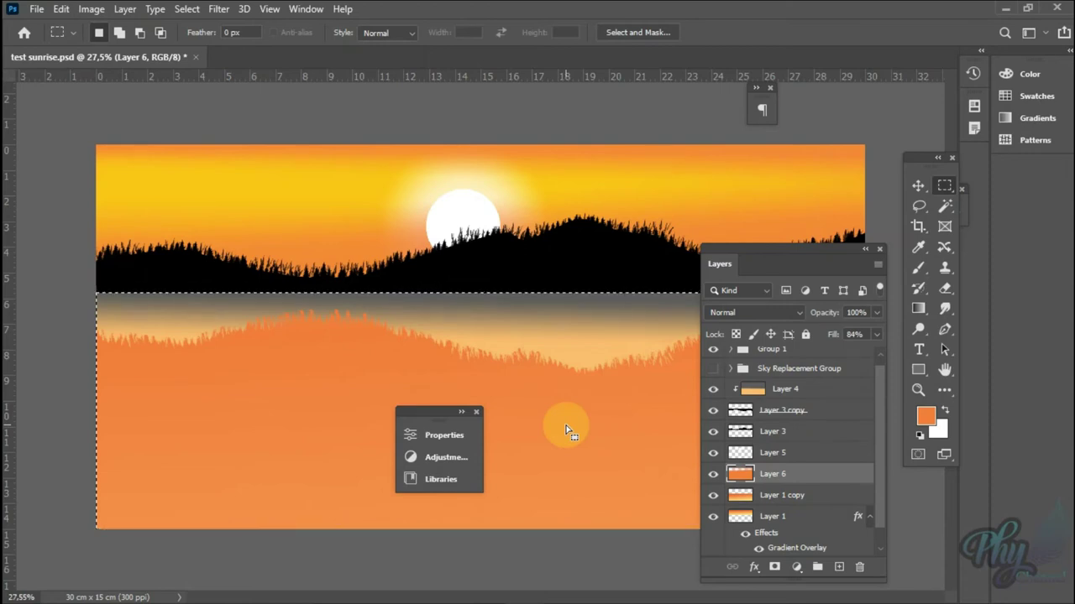
key("Delete")
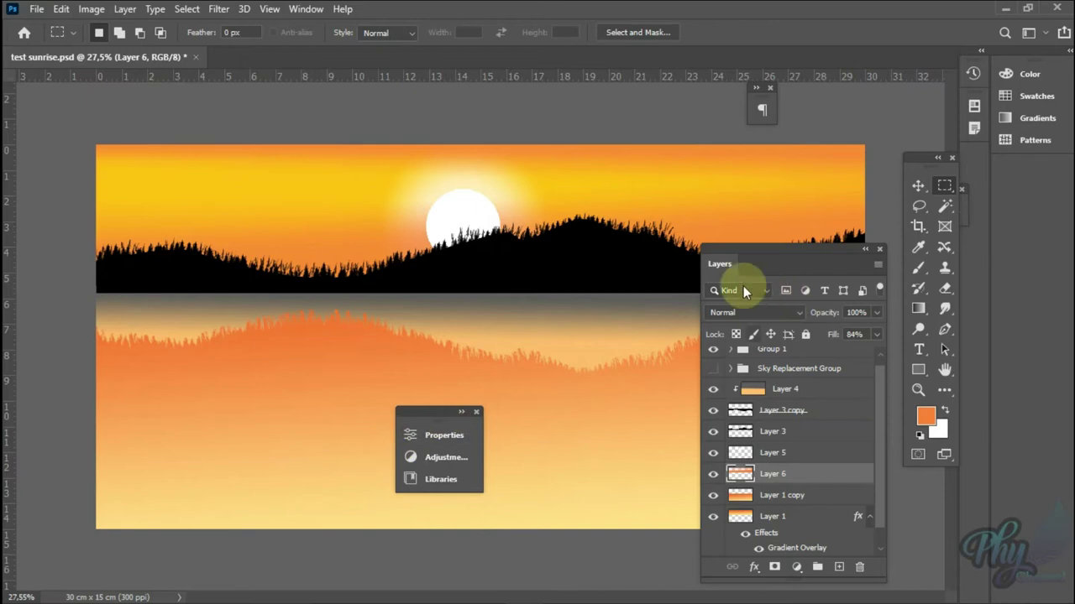
Step: With the Move tool, right-click the canvas to activate Layer 4, then Layer 5
mouse_move(759, 250)
left_mouse_down()
mouse_move(746, 270)
mouse_move(718, 272)
left_mouse_up()
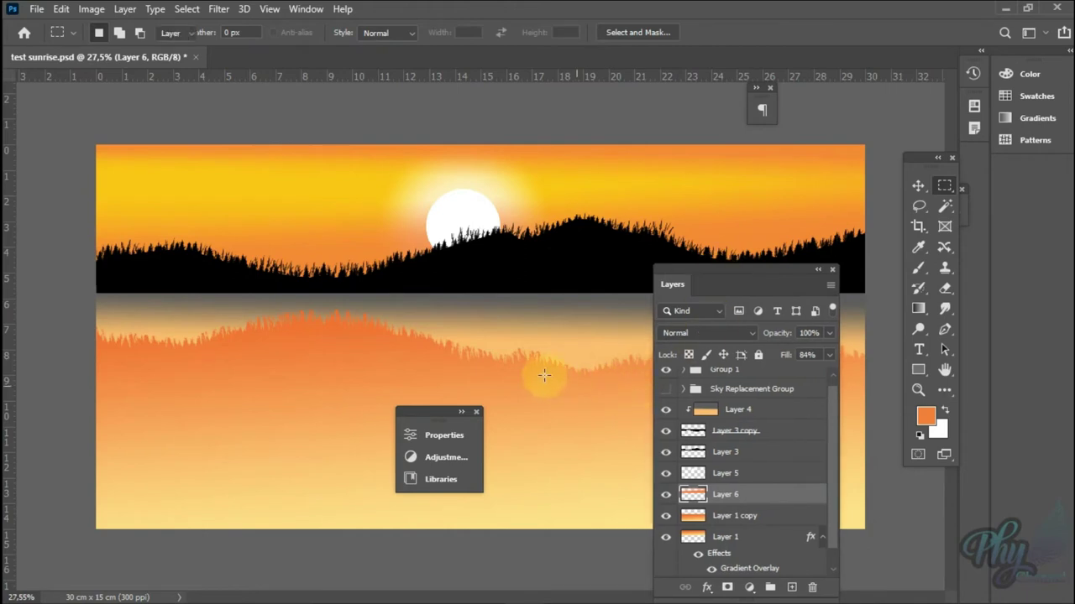
key("v")
right_click(529, 323)
left_click(537, 328)
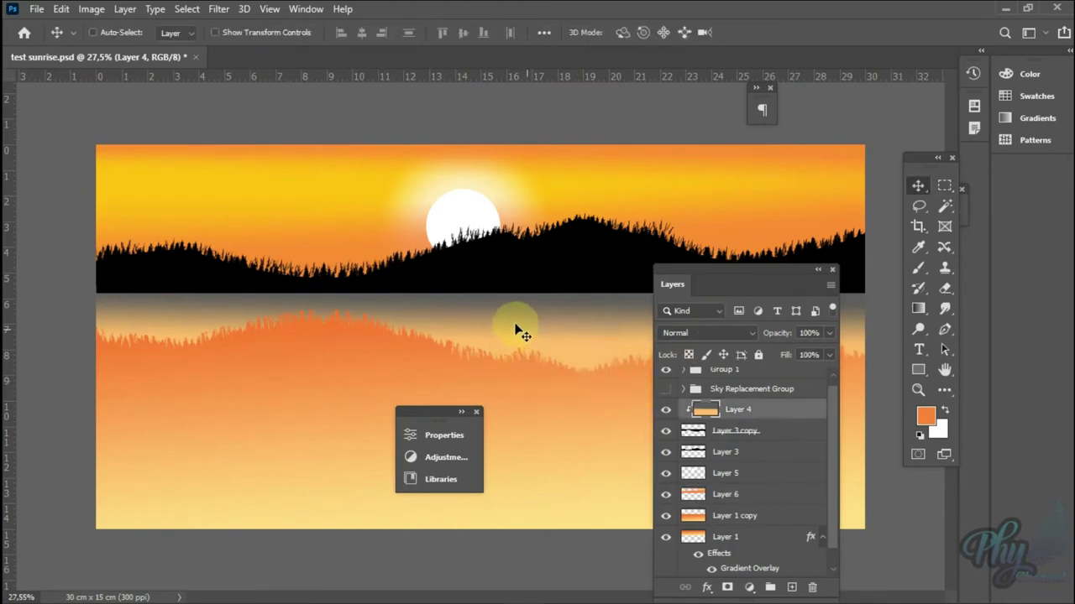
right_click(468, 218)
left_click(493, 223)
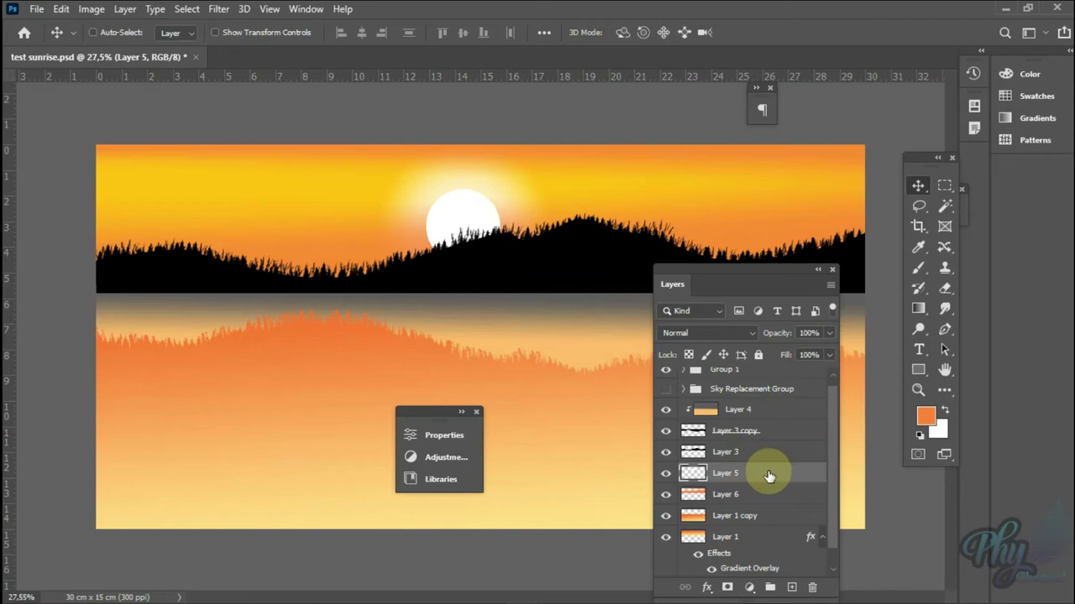
Step: Undo an accidental Layer 5 duplicate and make Layer 1 copy the active layer
mouse_move(768, 474)
left_mouse_down()
mouse_move(791, 536)
mouse_move(794, 586)
left_mouse_up()
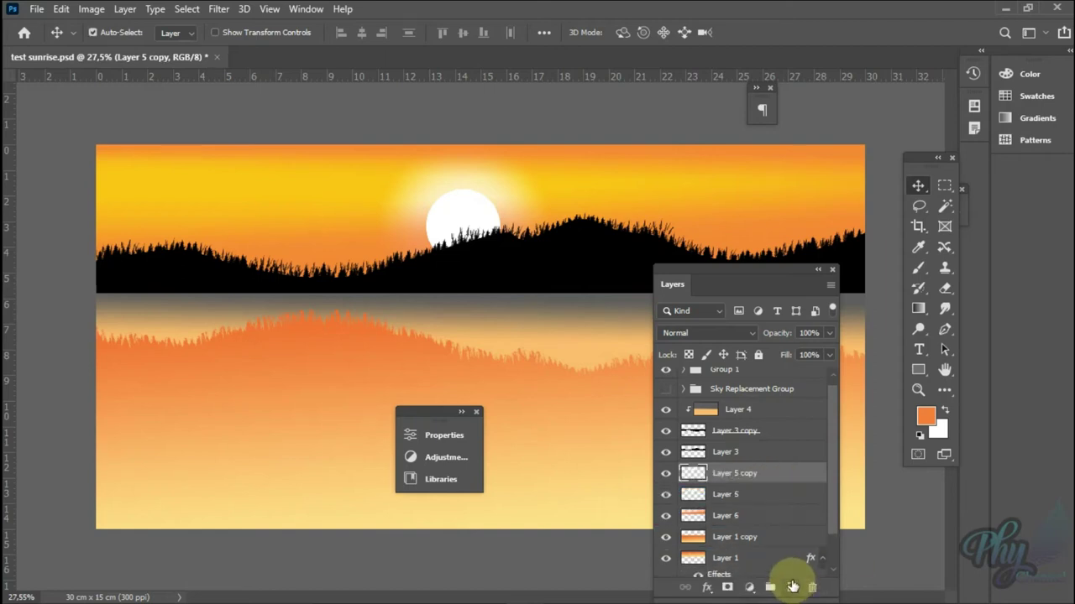
key("ctrl+z")
right_click(474, 378)
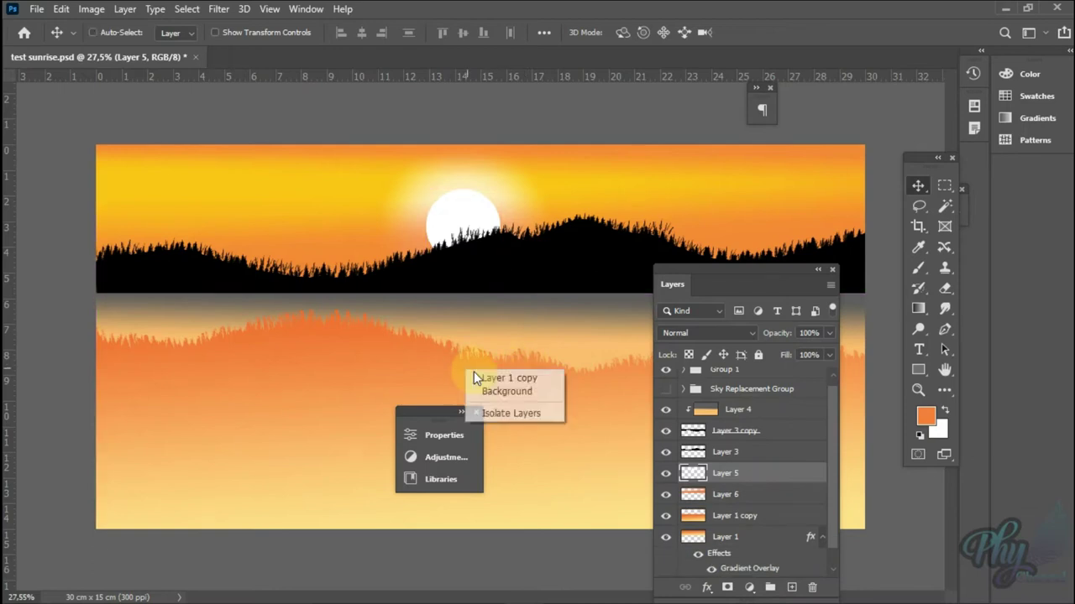
left_click(491, 377)
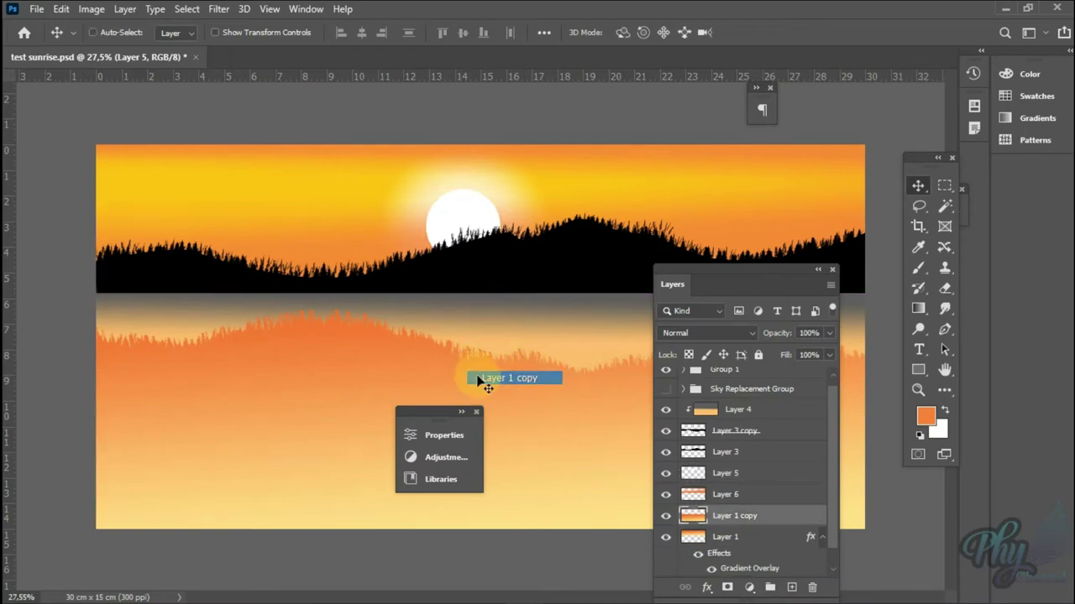
Step: Add a Gradient Overlay effect to the Layer 1 copy water layer
left_click(709, 588)
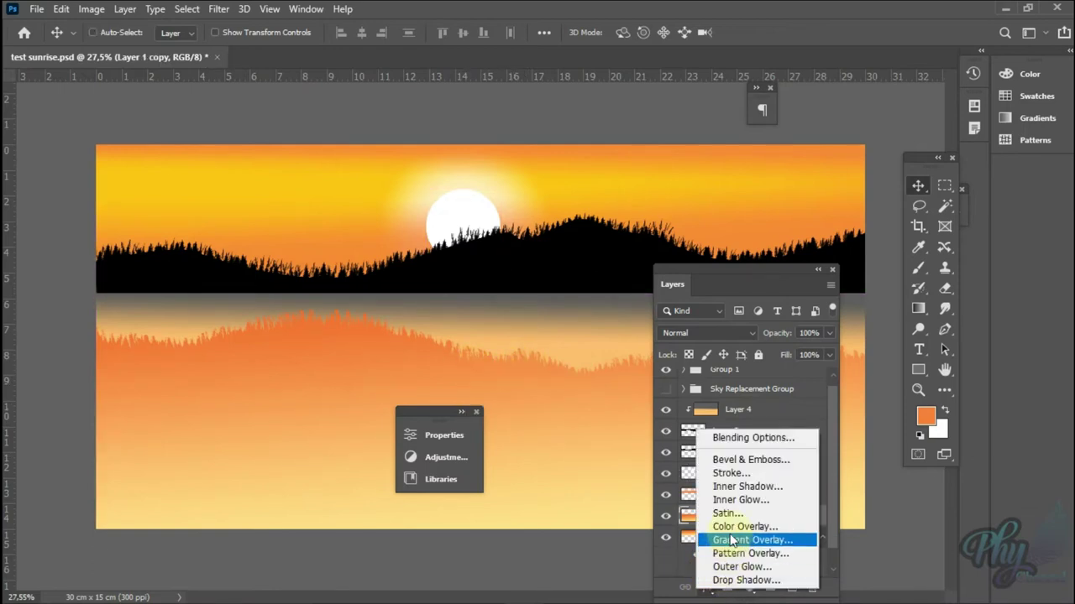
left_click(732, 540)
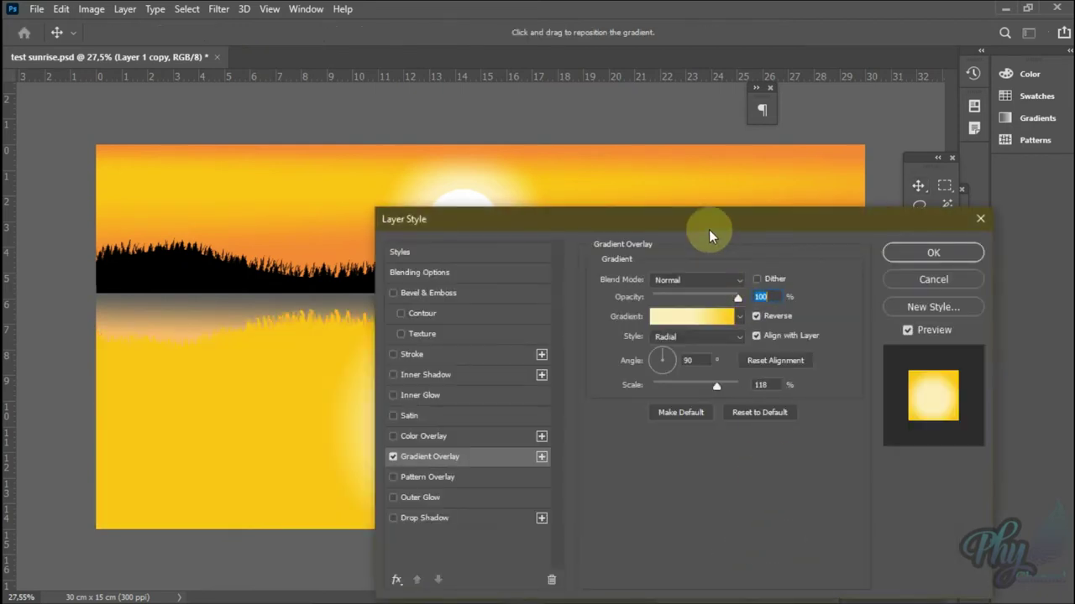
left_click_drag(696, 234, 669, 456)
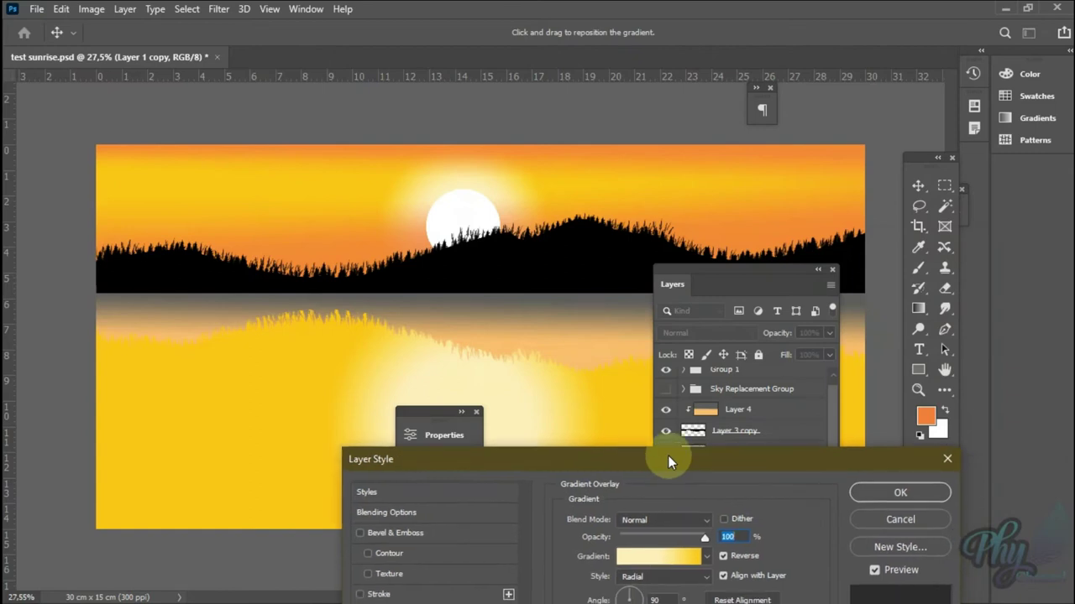
left_click_drag(669, 456, 846, 206)
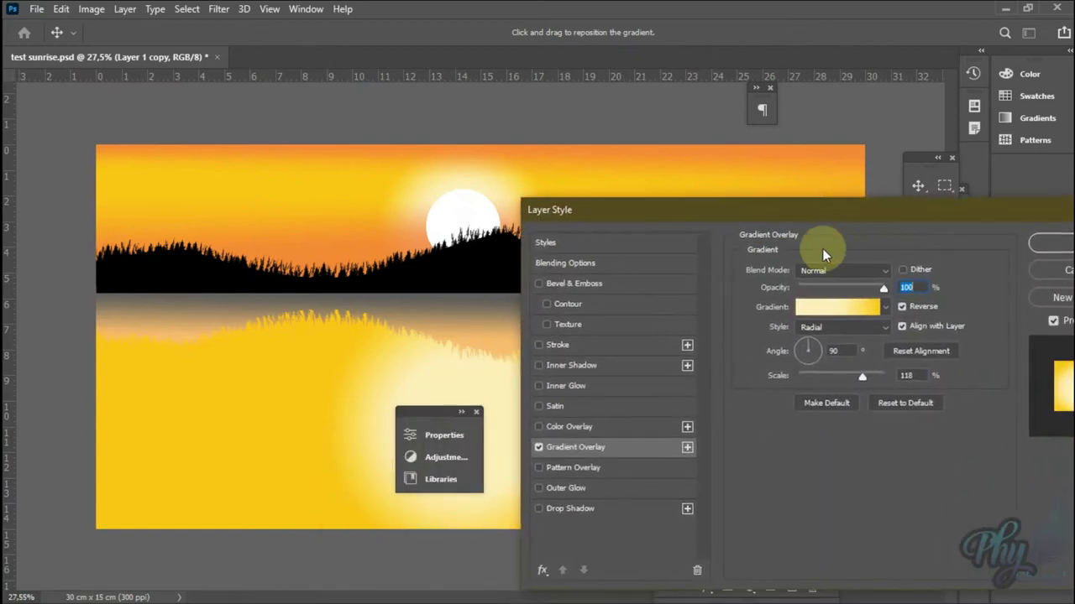
left_click_drag(441, 412, 357, 537)
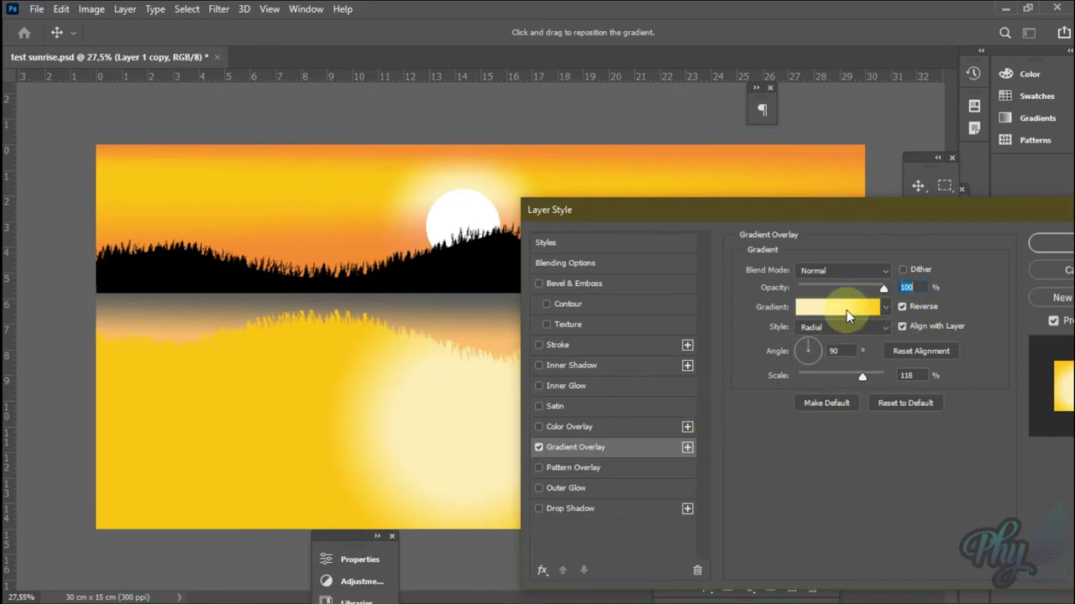
Step: Add a 62% colour stop to the overlay gradient, apply it, and duplicate Layer 6
left_click(846, 310)
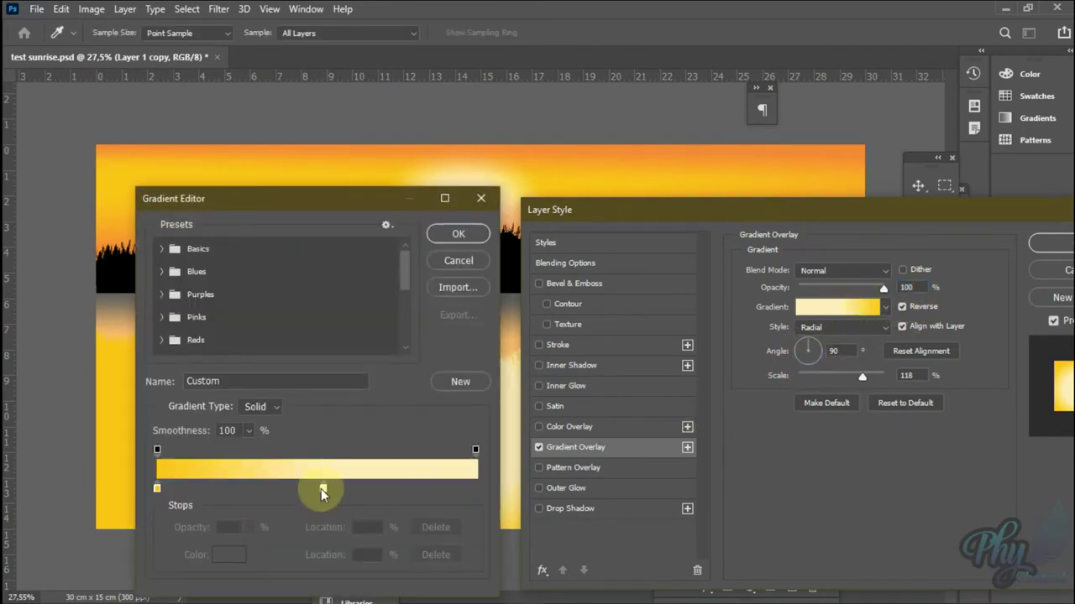
left_click_drag(321, 489, 354, 489)
left_click(465, 238)
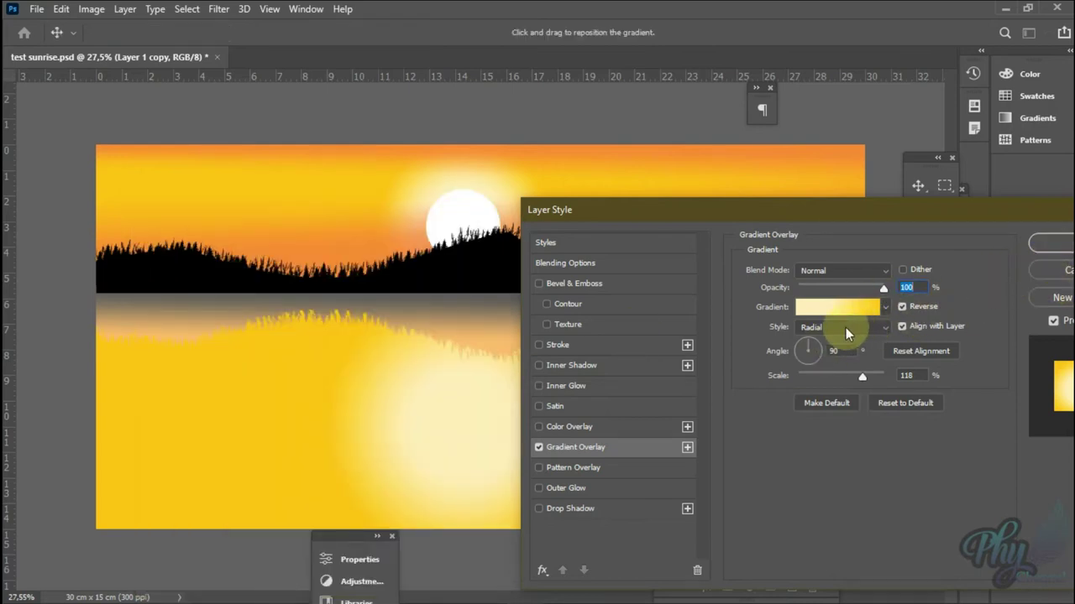
left_click(1052, 250)
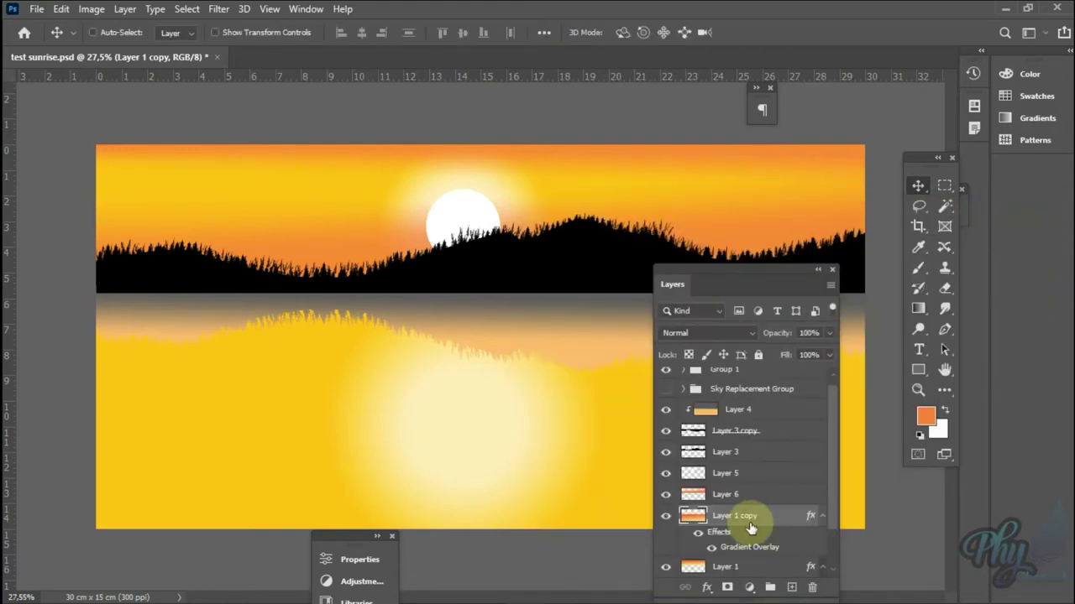
left_click(781, 501)
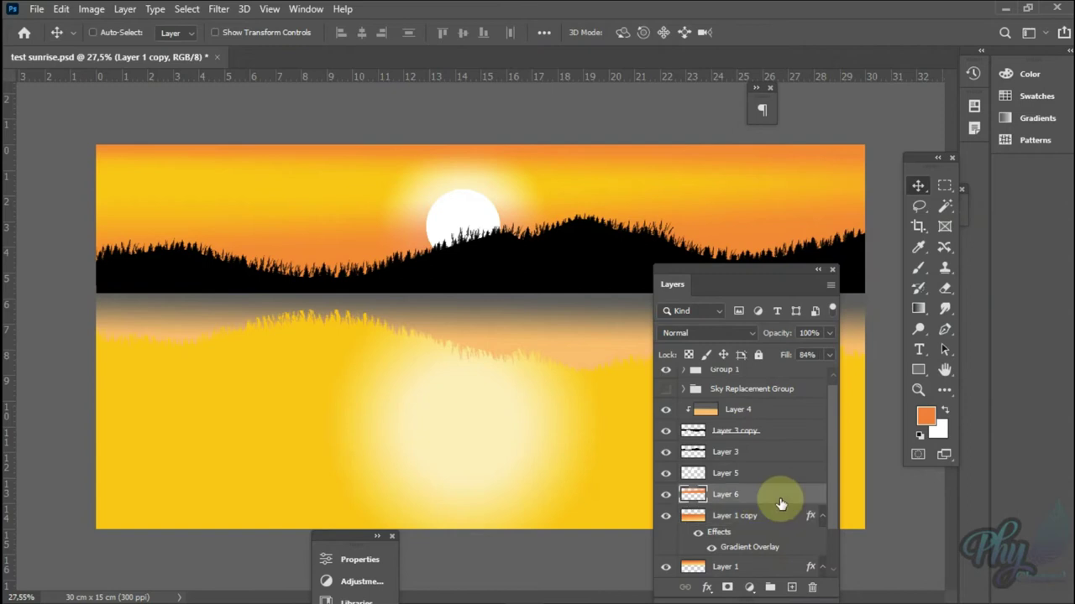
left_click_drag(781, 502, 770, 587)
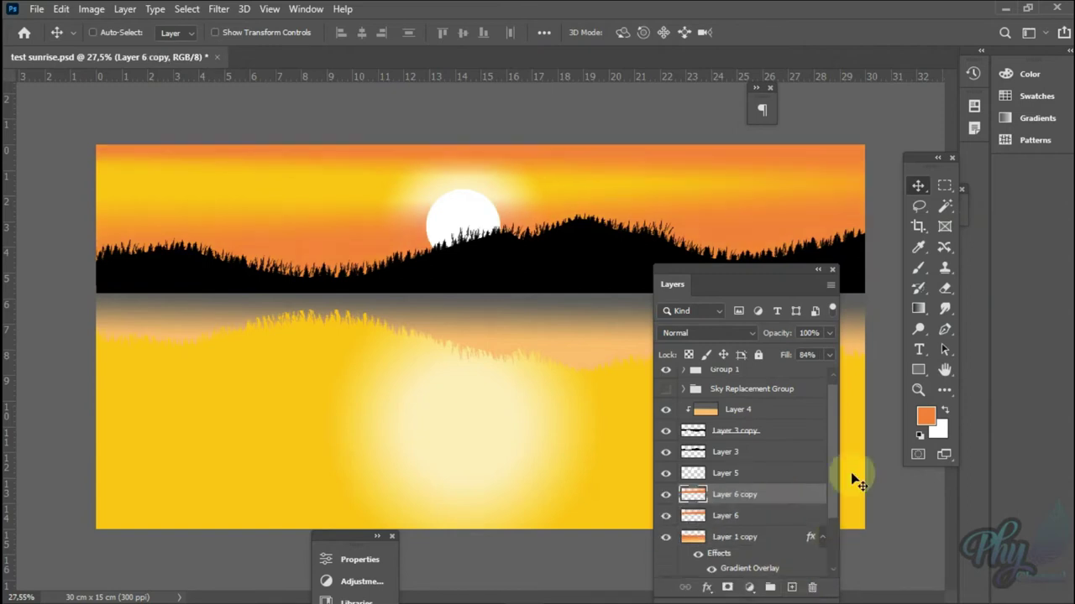
Step: Rotate Layer 6 copy 180° and move it down below the horizon
left_click(61, 9)
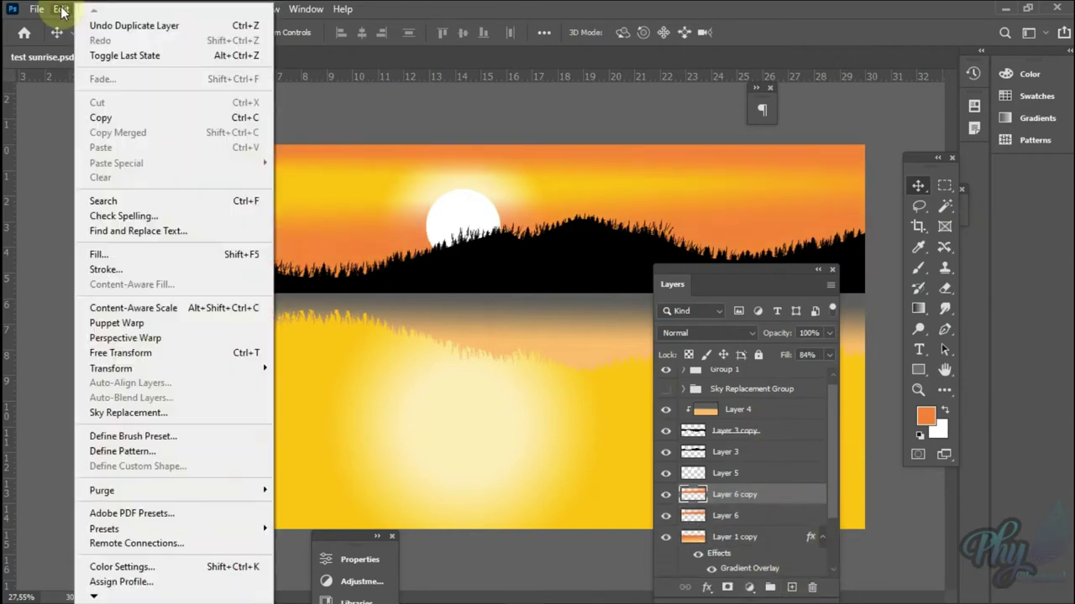
mouse_move(111, 369)
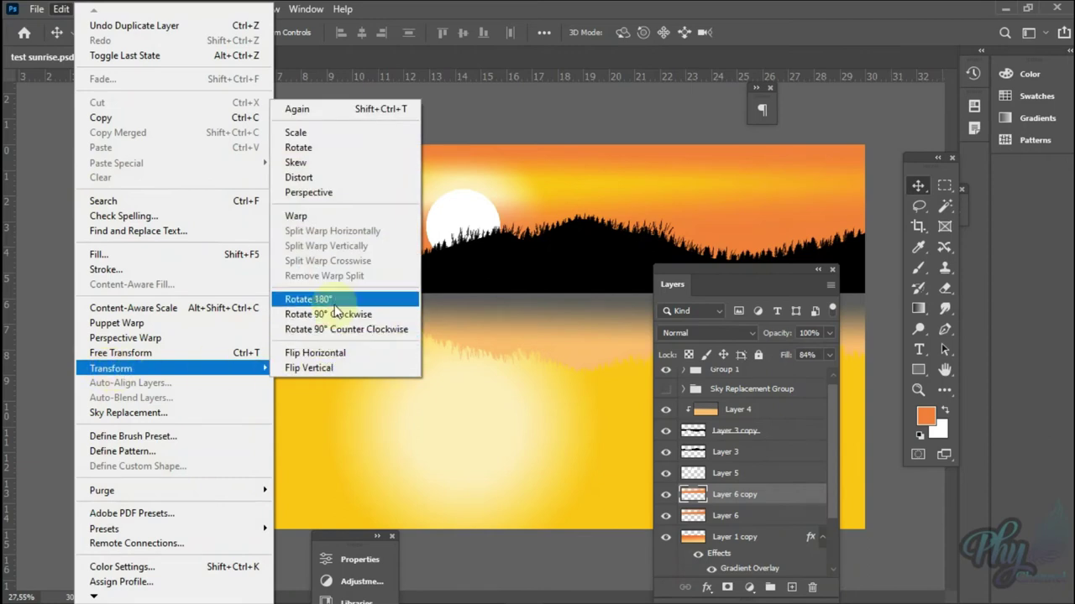
left_click(334, 304)
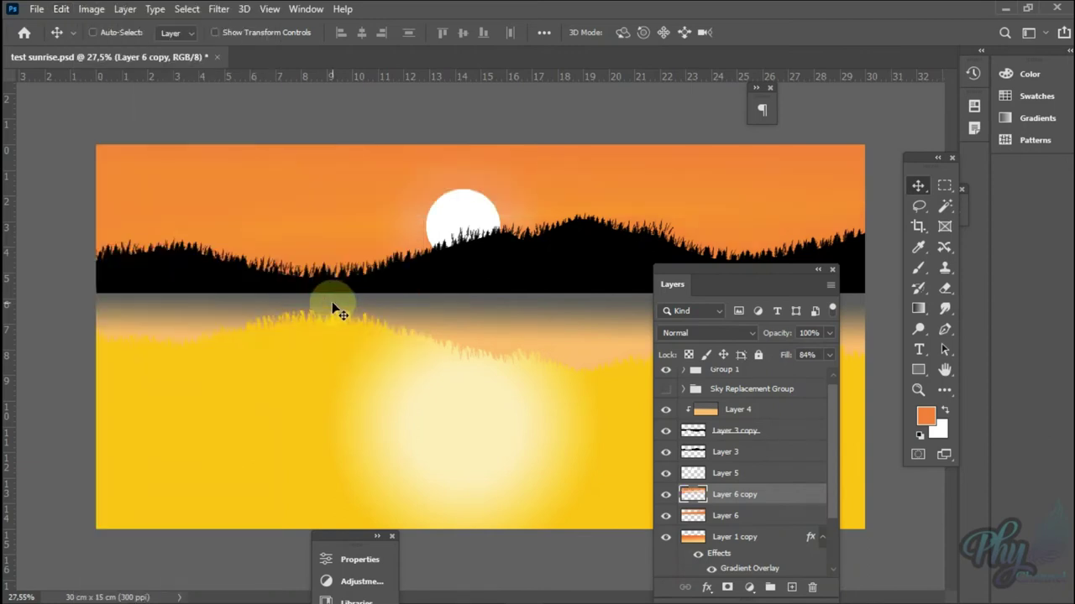
mouse_move(432, 168)
left_mouse_down()
mouse_move(365, 326)
mouse_move(369, 313)
left_mouse_up()
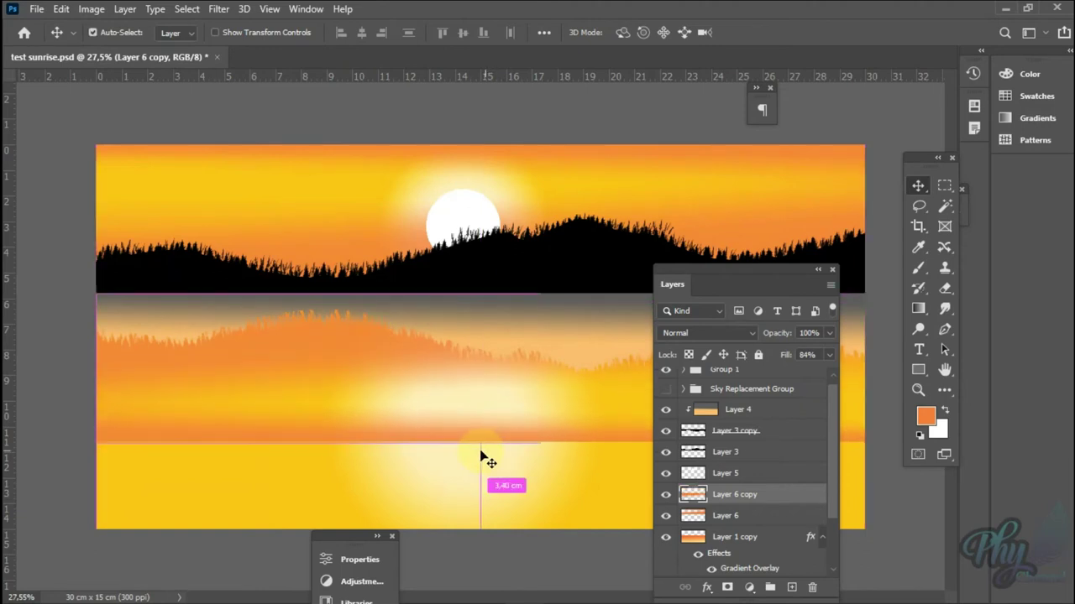
Step: Stretch the flipped reflection down toward the canvas bottom
key("ctrl+t")
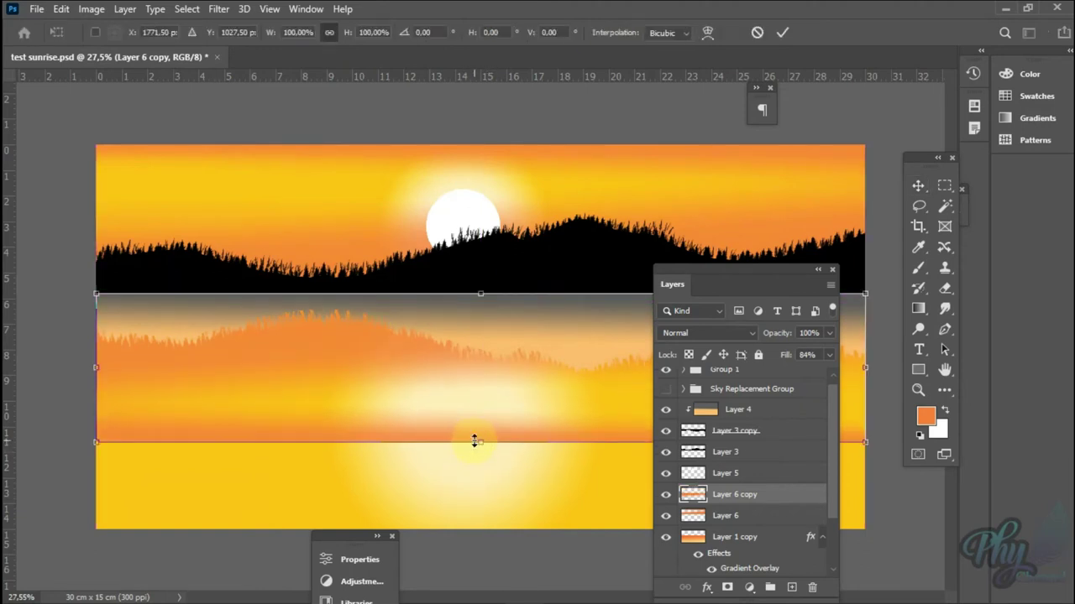
left_click_drag(475, 441, 479, 537)
key("ctrl+z")
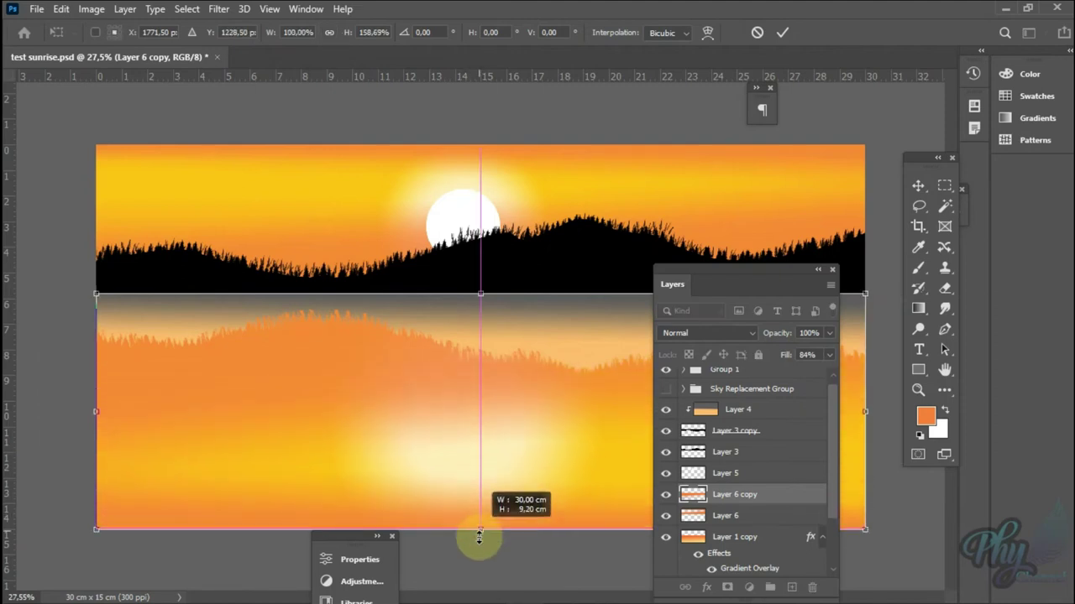
key("Return")
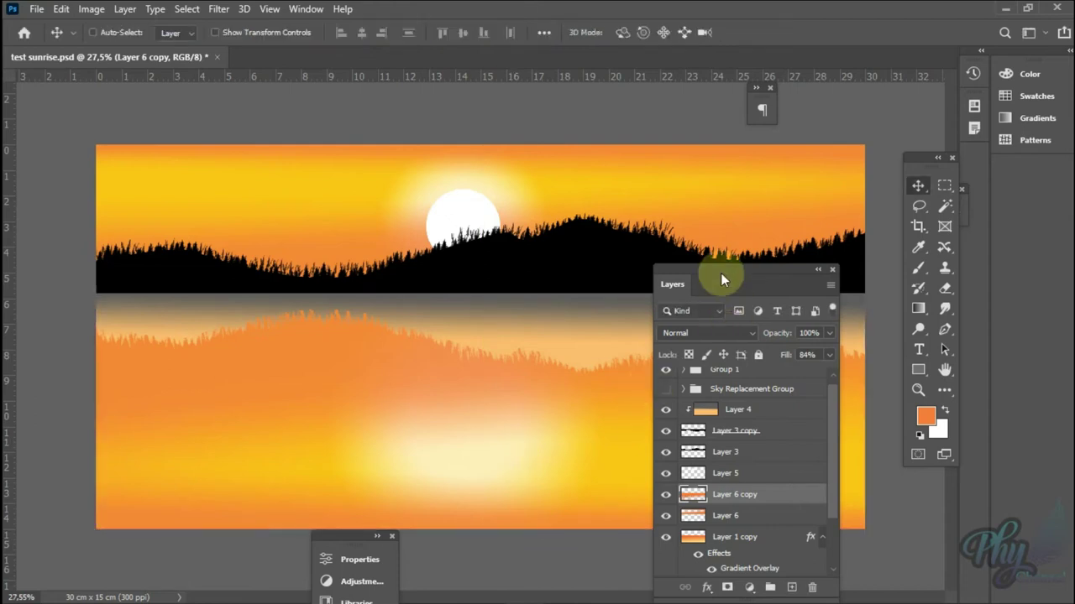
mouse_move(720, 269)
left_mouse_down()
mouse_move(671, 245)
mouse_move(764, 226)
left_mouse_up()
Step: Select Layer 6 copy and lower its fill to 50%
right_click(495, 436)
left_click(525, 442)
left_click(851, 288)
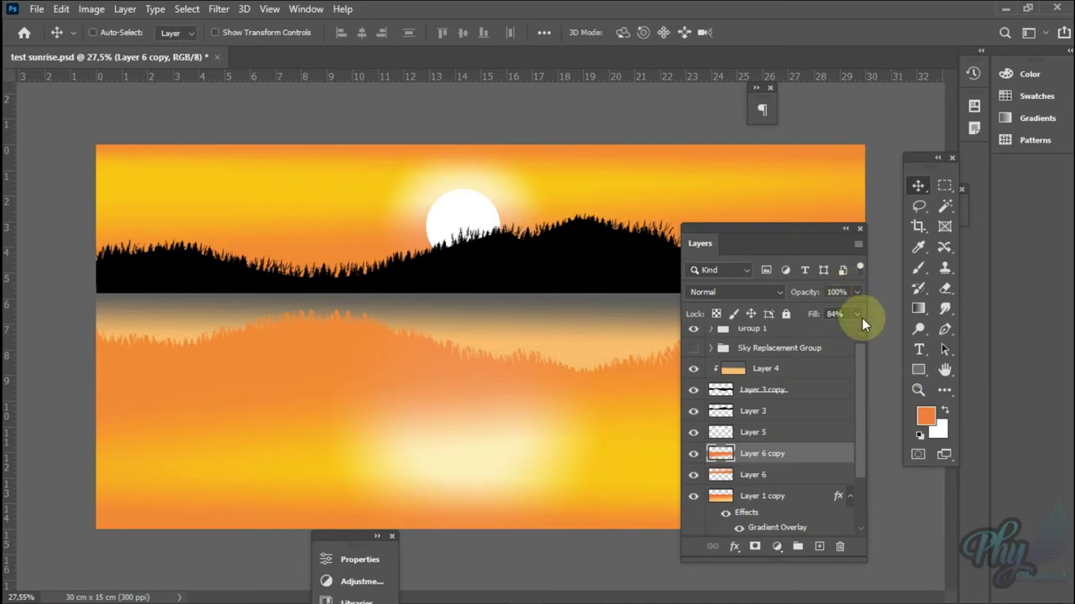
mouse_move(859, 317)
left_mouse_down()
mouse_move(806, 338)
mouse_move(820, 345)
left_mouse_up()
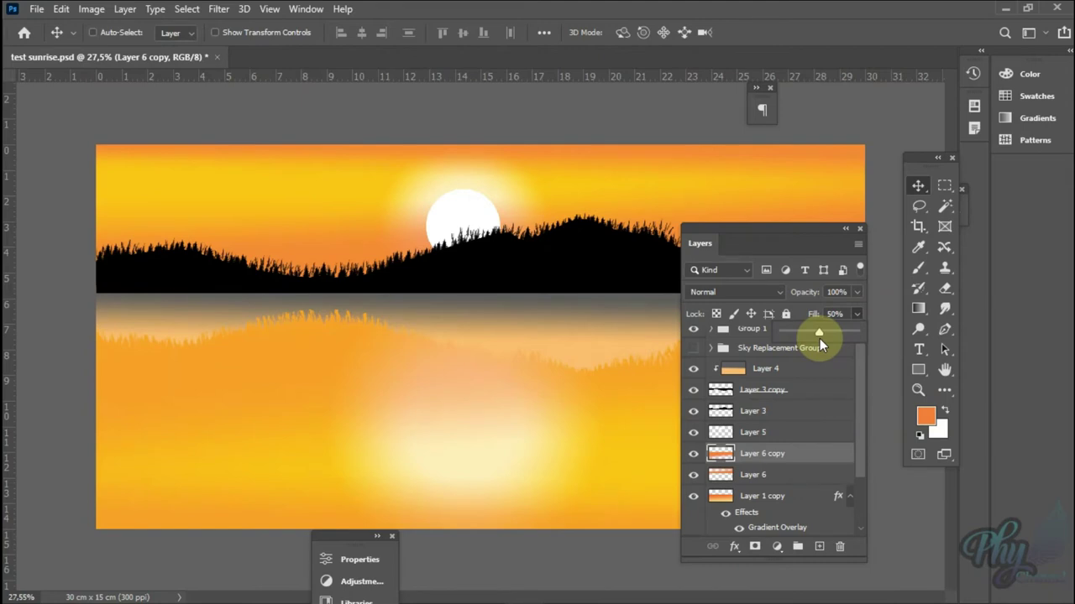
left_click(546, 443)
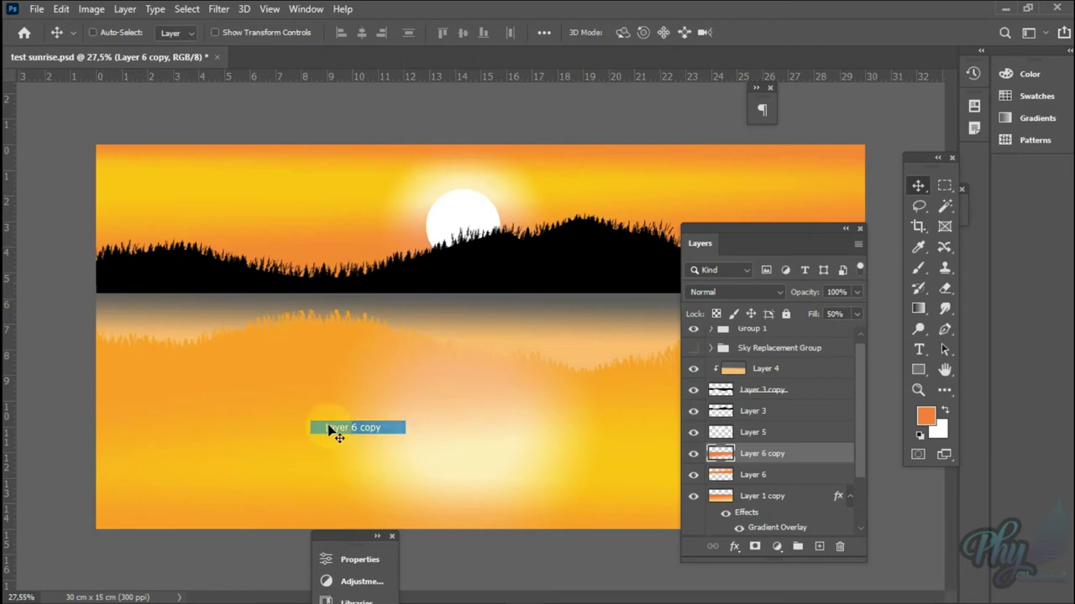
Step: Toggle Layer 6 copy and Layer 1 copy's gradient overlay on and off to compare the water
right_click(453, 388)
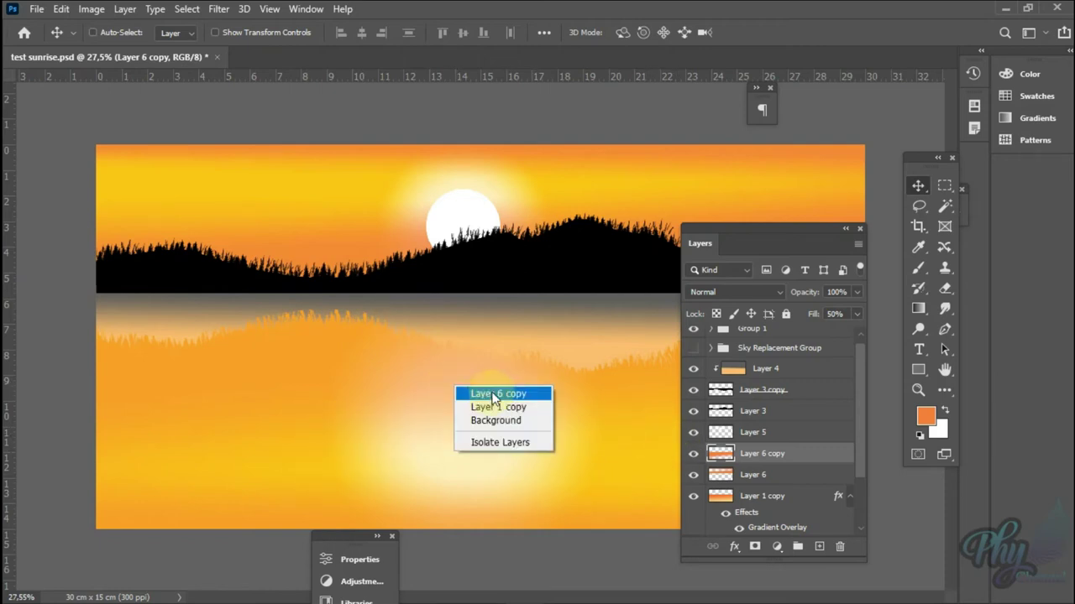
left_click(692, 455)
left_click(690, 457)
left_click(691, 457)
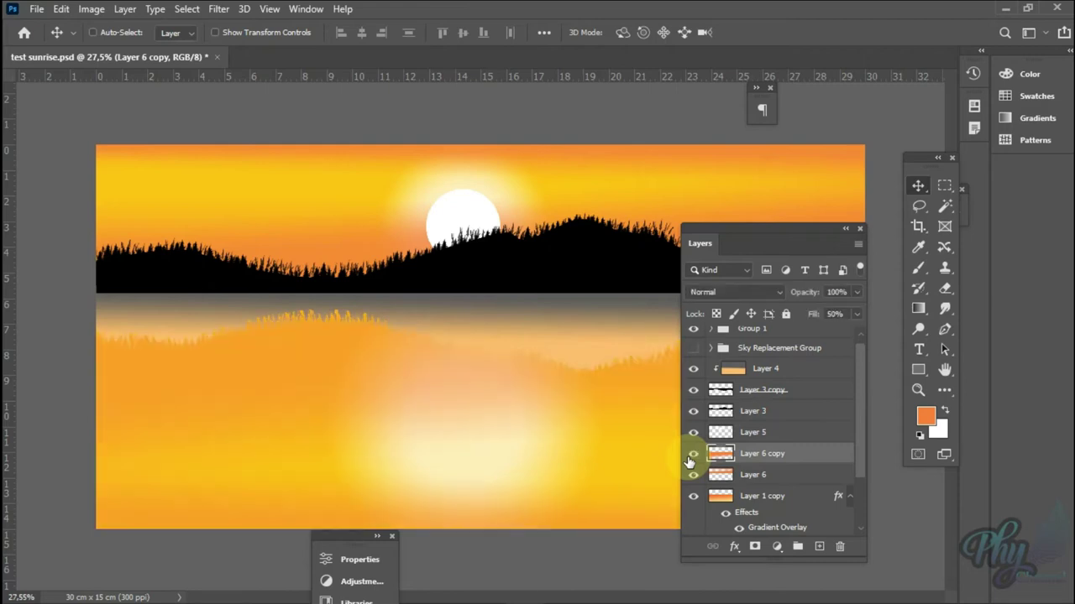
left_click(726, 515)
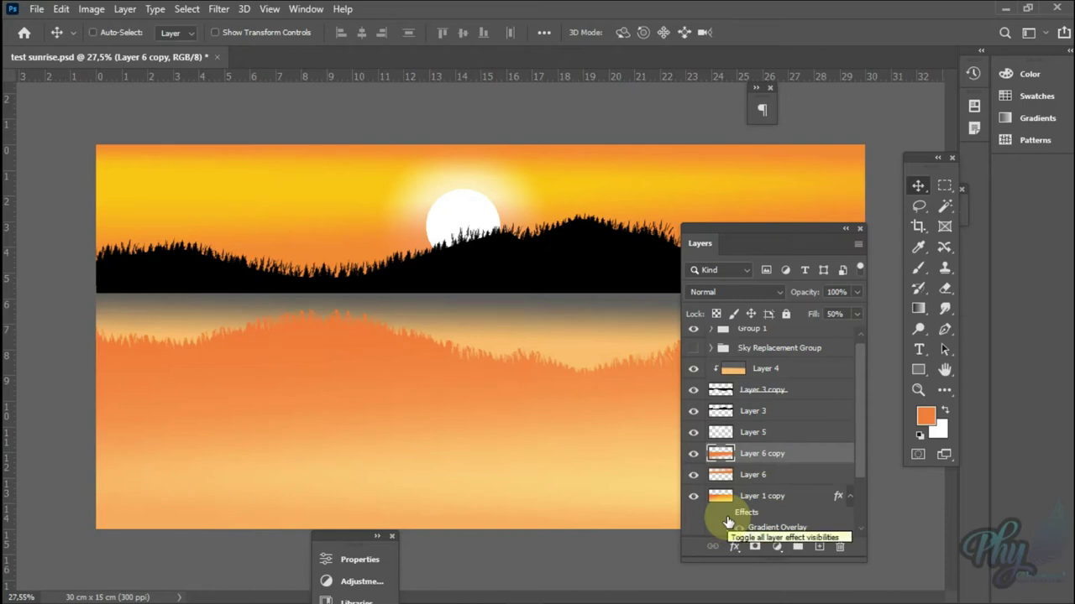
left_click(726, 514)
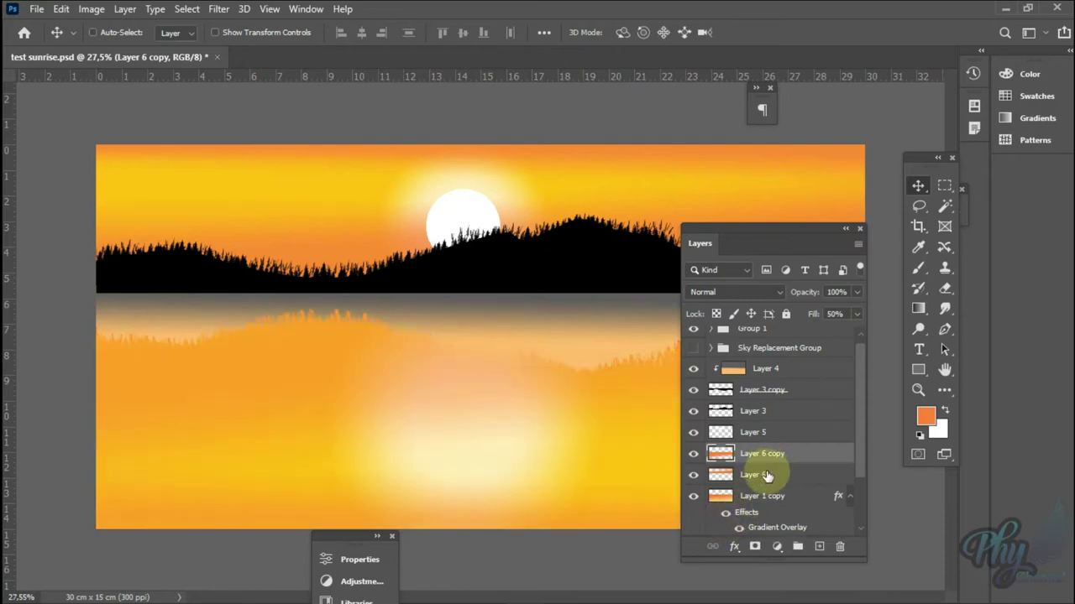
Step: Align the reflection's top with the horizon and shorten it to about two-thirds height
key("ctrl+t")
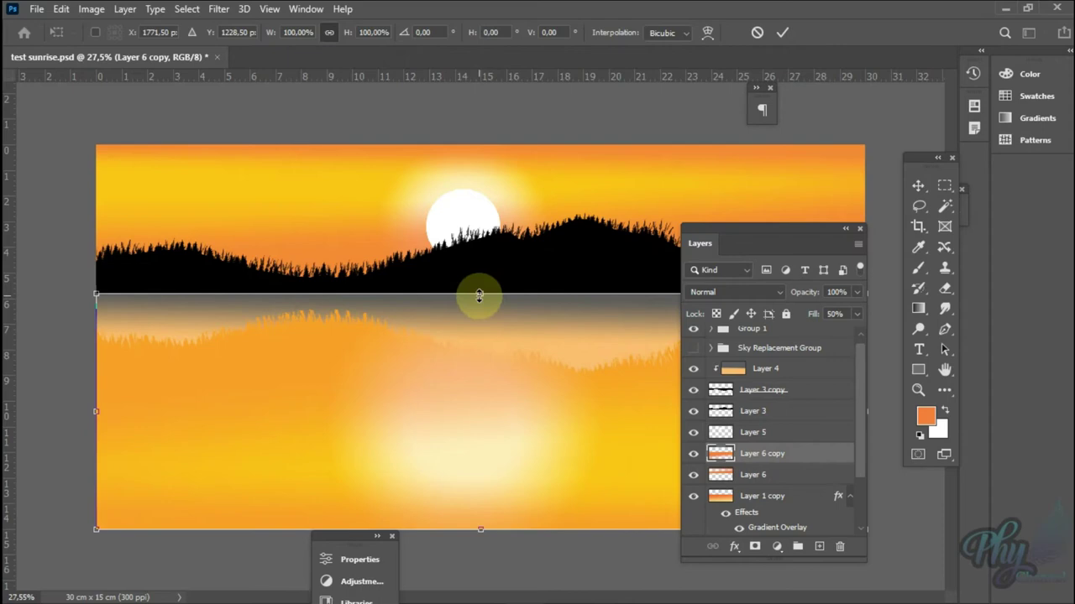
left_click_drag(476, 305, 476, 295)
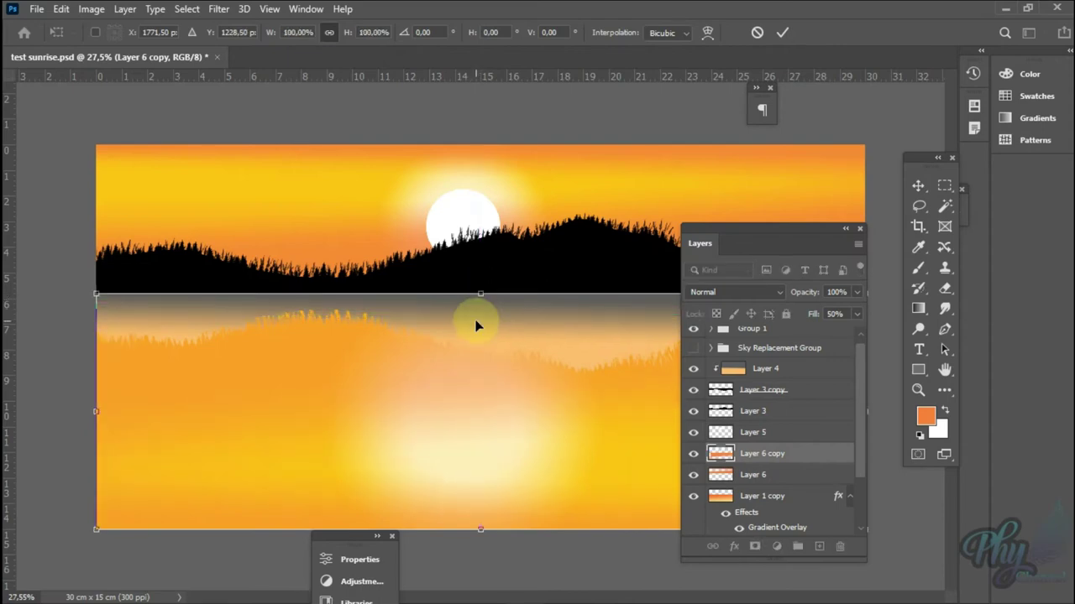
mouse_move(480, 529)
left_mouse_down()
mouse_move(495, 415)
mouse_move(493, 448)
left_mouse_up()
key("Return")
Step: Move Layer 6 copy beneath Layer 6 and stretch it to the canvas bottom
mouse_move(762, 453)
left_mouse_down()
mouse_move(771, 473)
mouse_move(761, 488)
left_mouse_up()
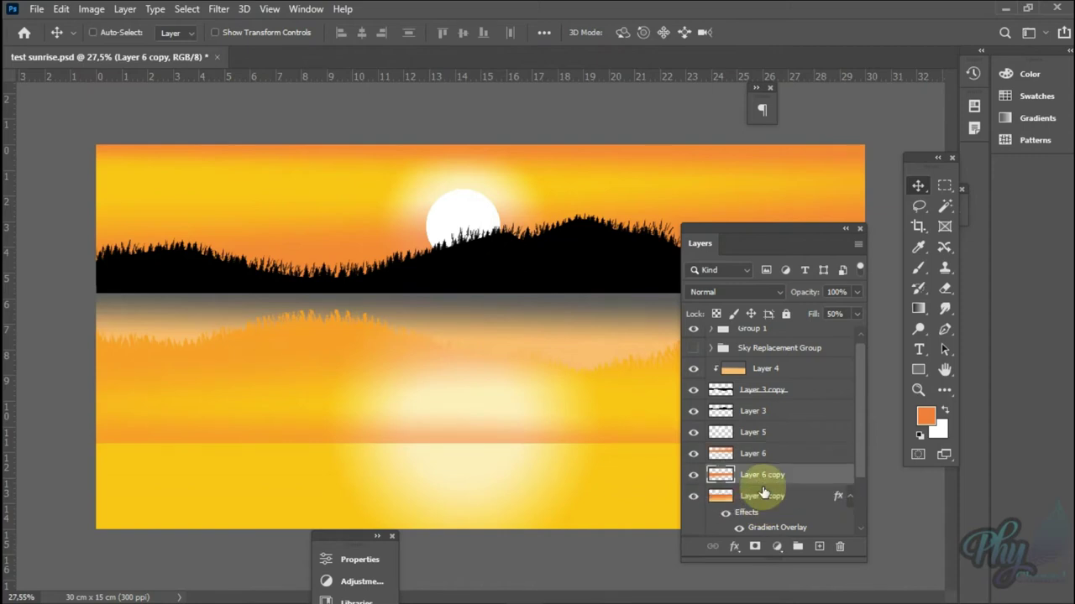
key("ctrl+t")
left_click_drag(478, 443, 481, 514)
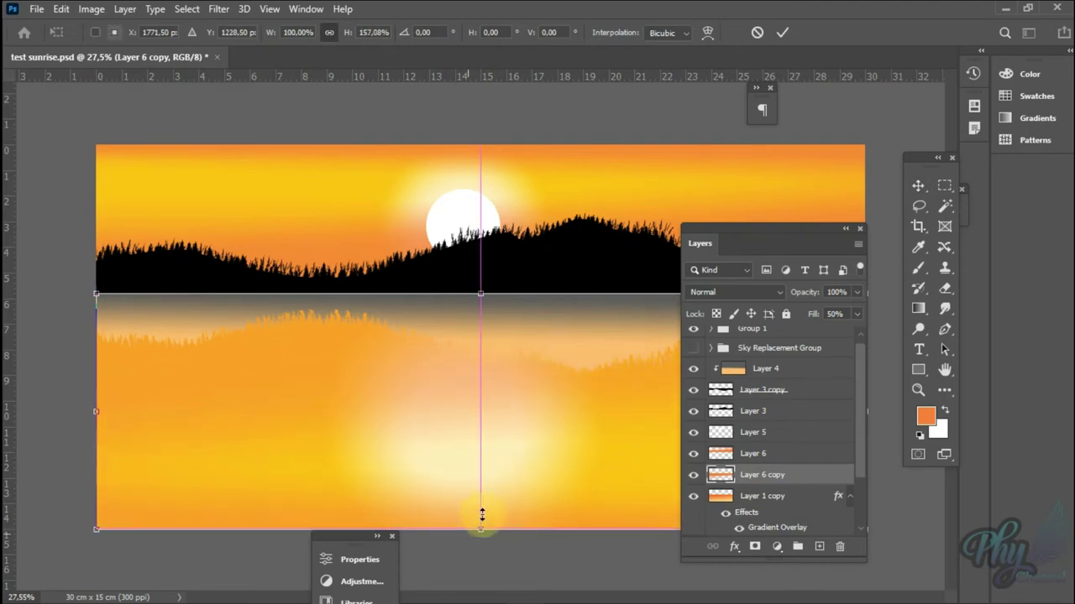
key("Return")
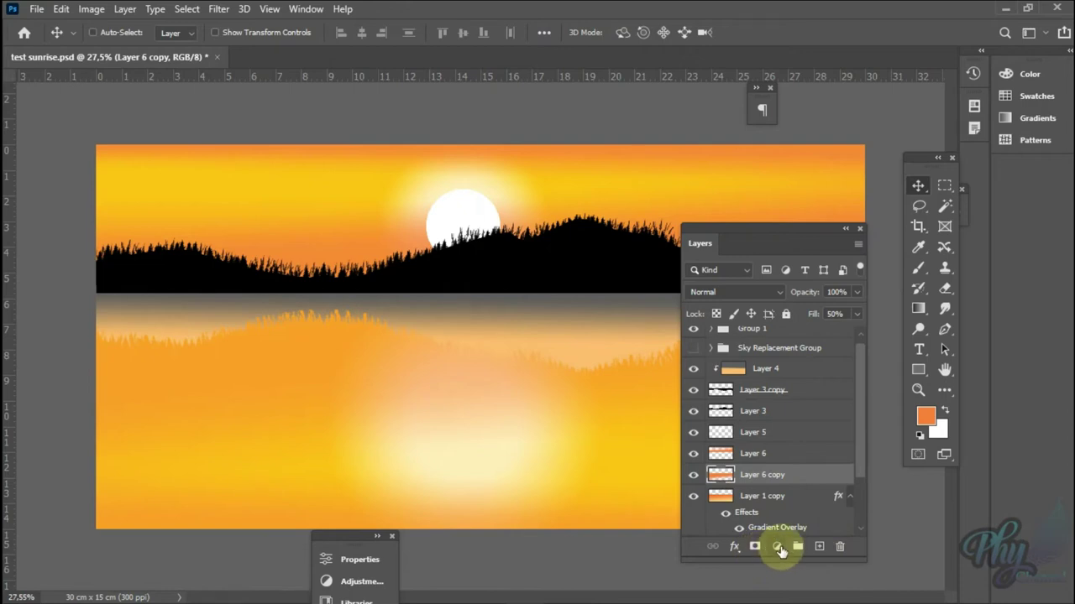
Step: Select the lower water band and set the foreground colour to grey #636363
left_click(945, 185)
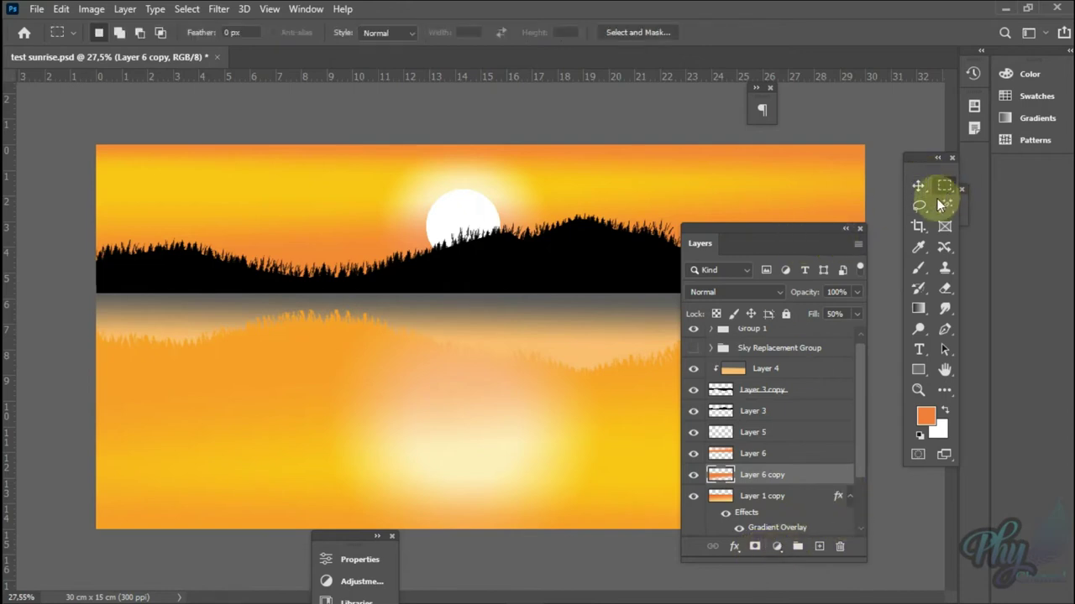
left_click_drag(87, 419, 1010, 598)
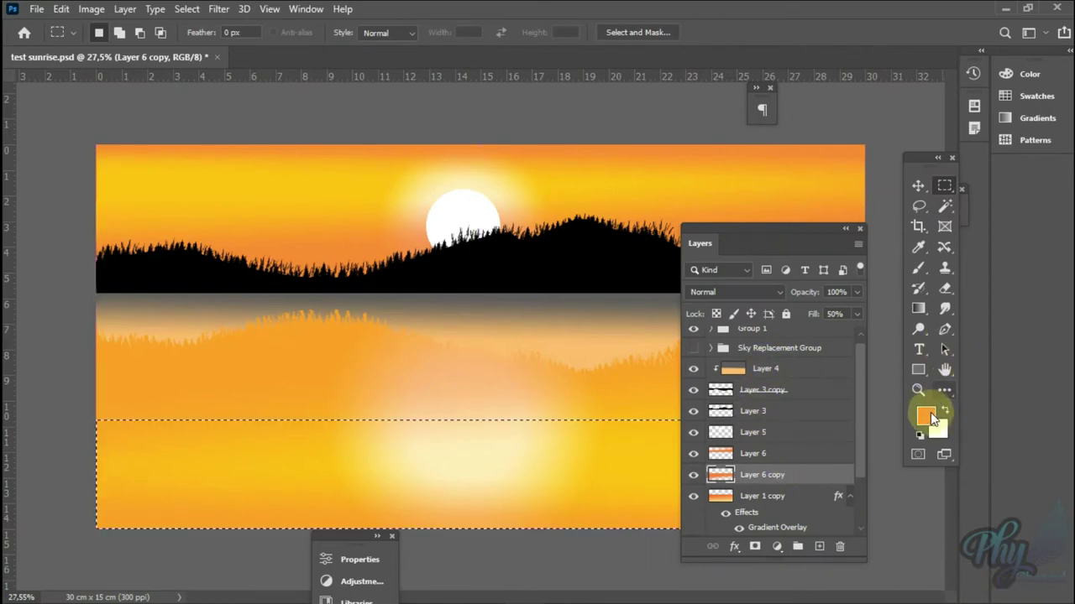
left_click(930, 413)
left_click_drag(233, 462, 191, 454)
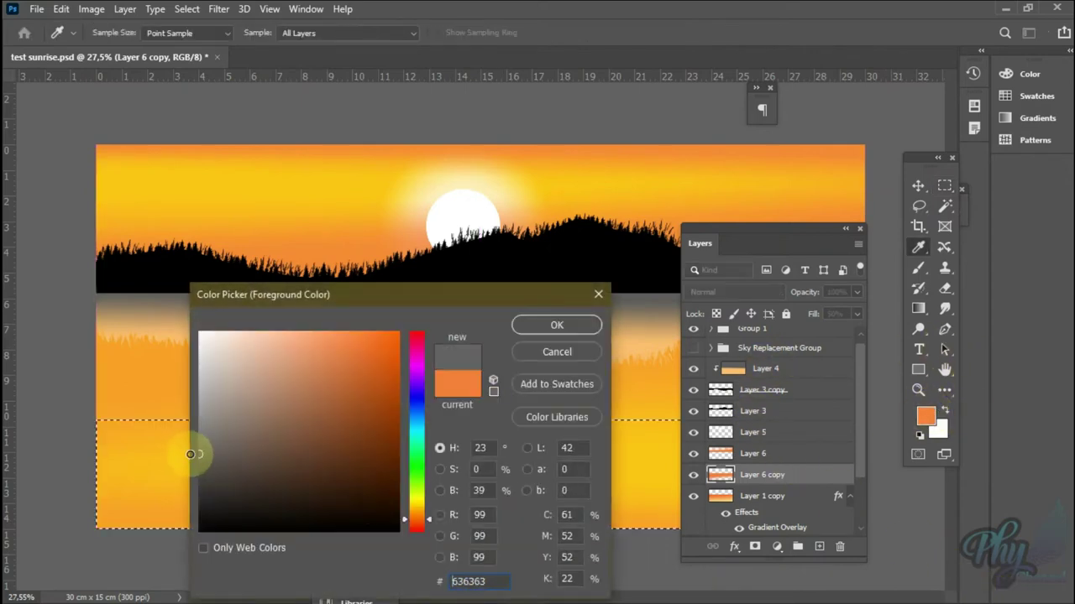
left_click(569, 327)
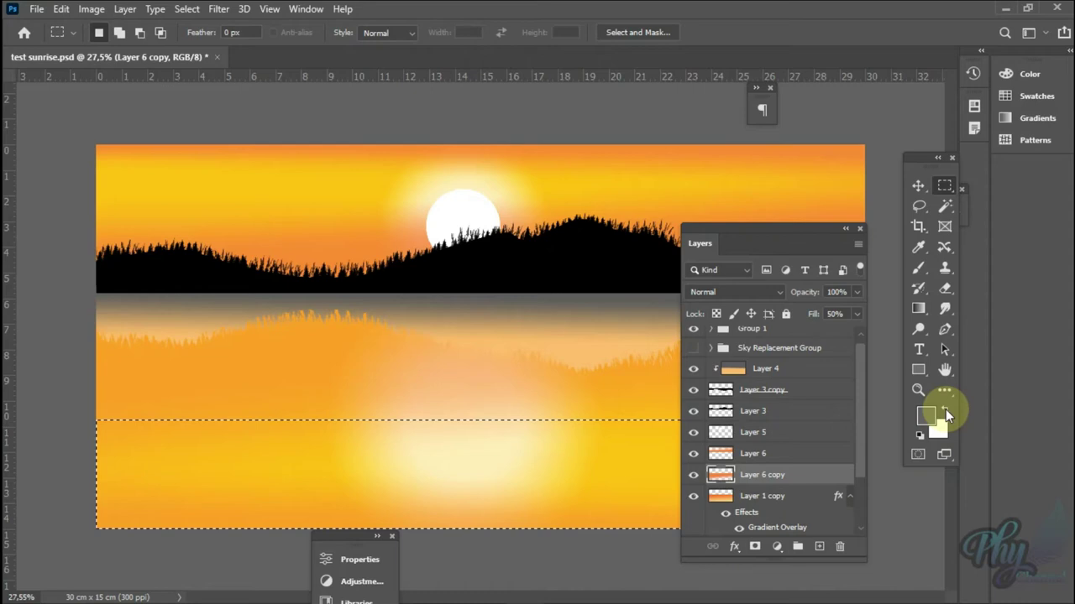
Step: Draw grey gradients fading upward from the band's bottom, then deselect
key("g")
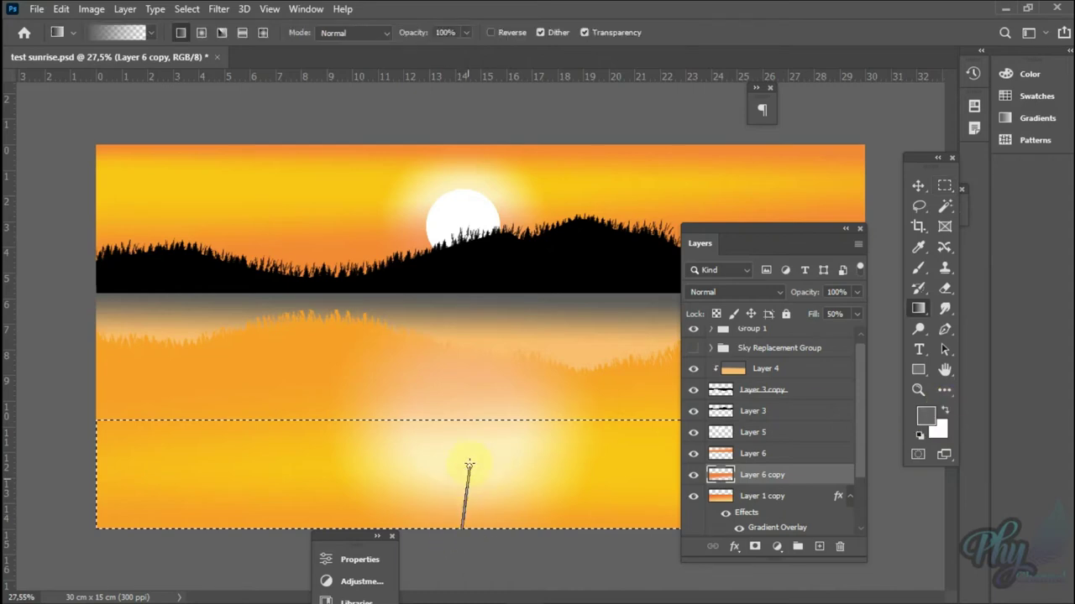
left_click_drag(462, 447, 463, 446)
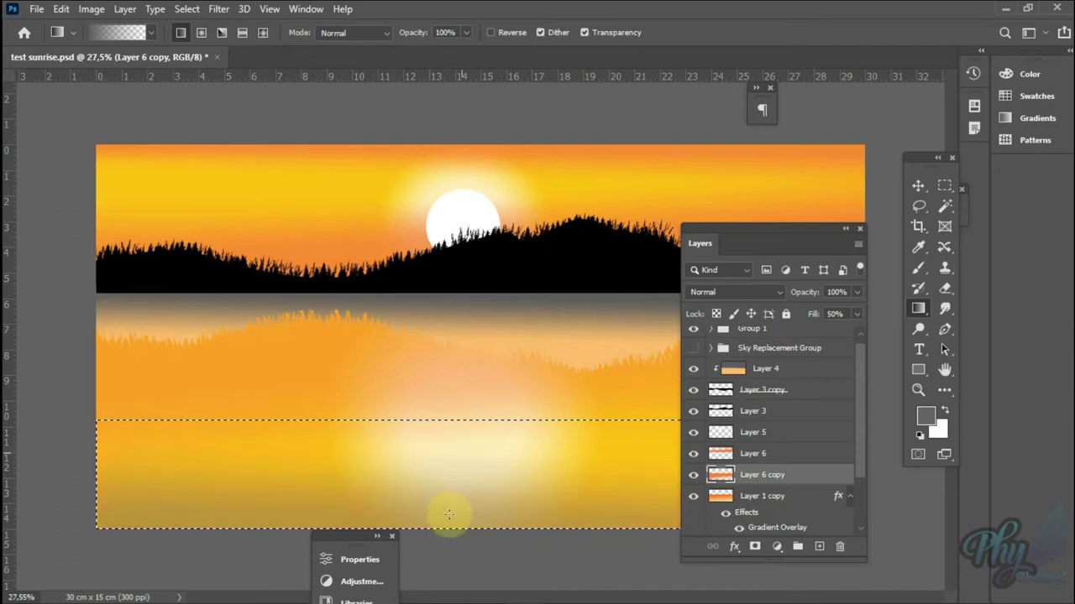
left_click_drag(457, 522, 459, 501)
left_click_drag(463, 445, 461, 443)
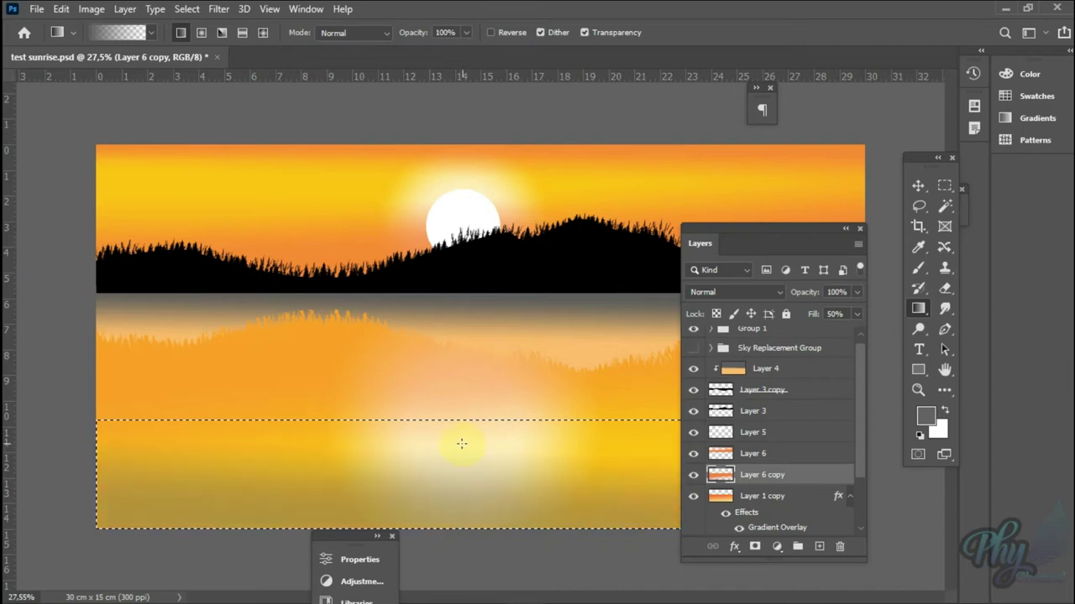
left_click_drag(457, 525, 452, 450)
left_click_drag(454, 527, 460, 460)
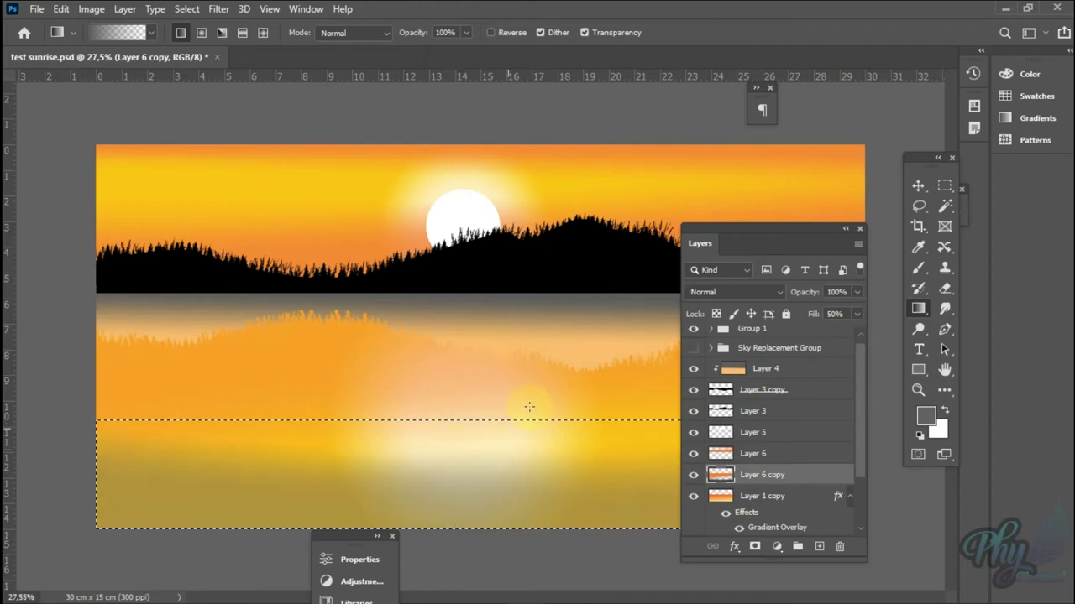
key("ctrl+d")
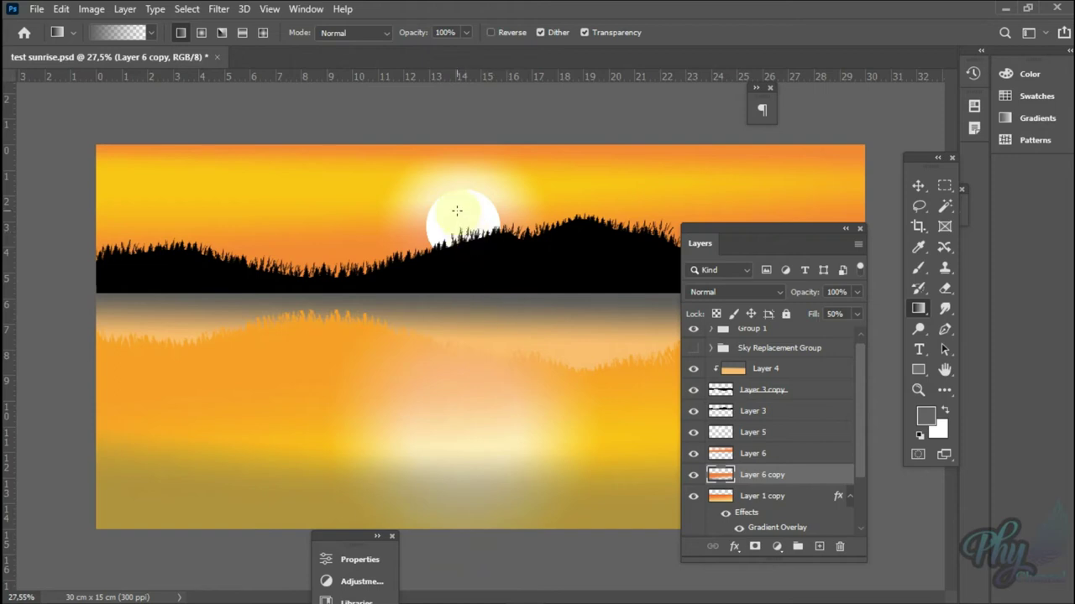
Step: Duplicate the sun's Layer 5 and move the copy down onto the water below the sun
key("v")
right_click(456, 210)
left_click(480, 217)
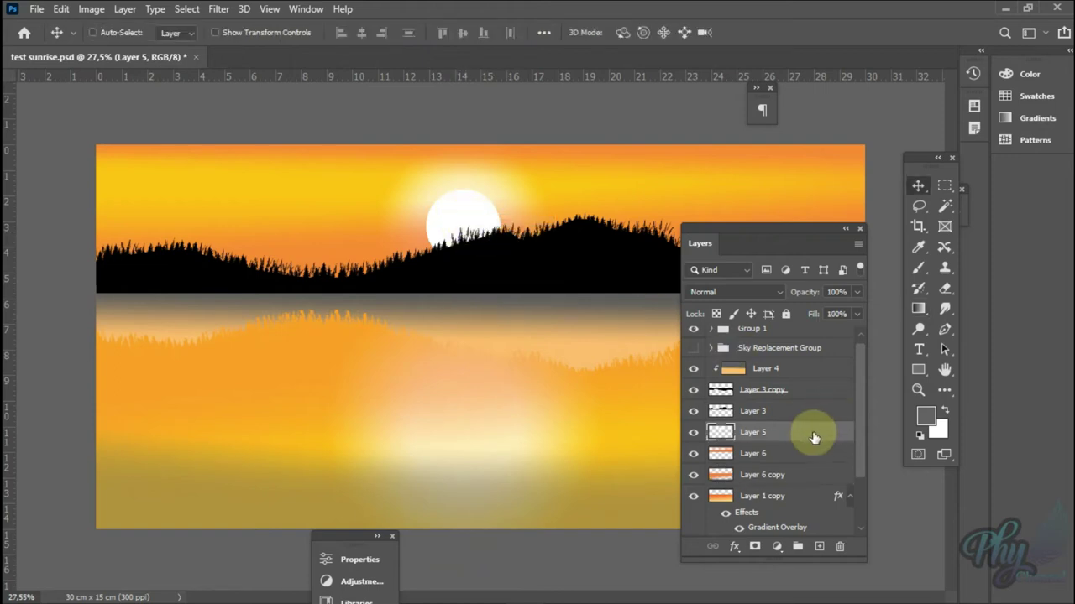
left_click_drag(808, 435, 821, 546)
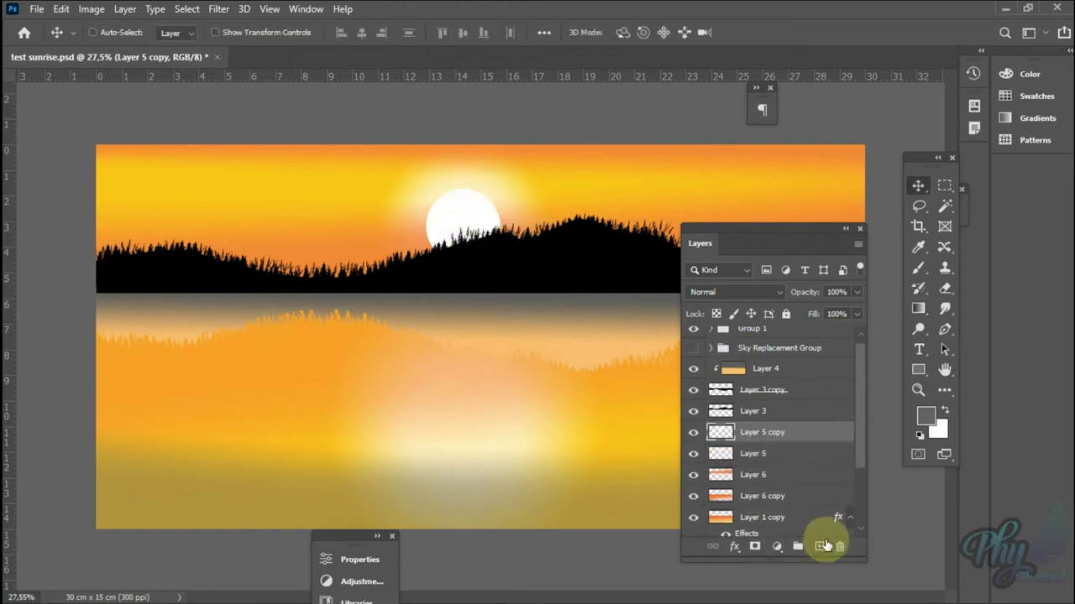
mouse_move(461, 238)
left_mouse_down()
mouse_move(451, 359)
mouse_move(462, 359)
left_mouse_up()
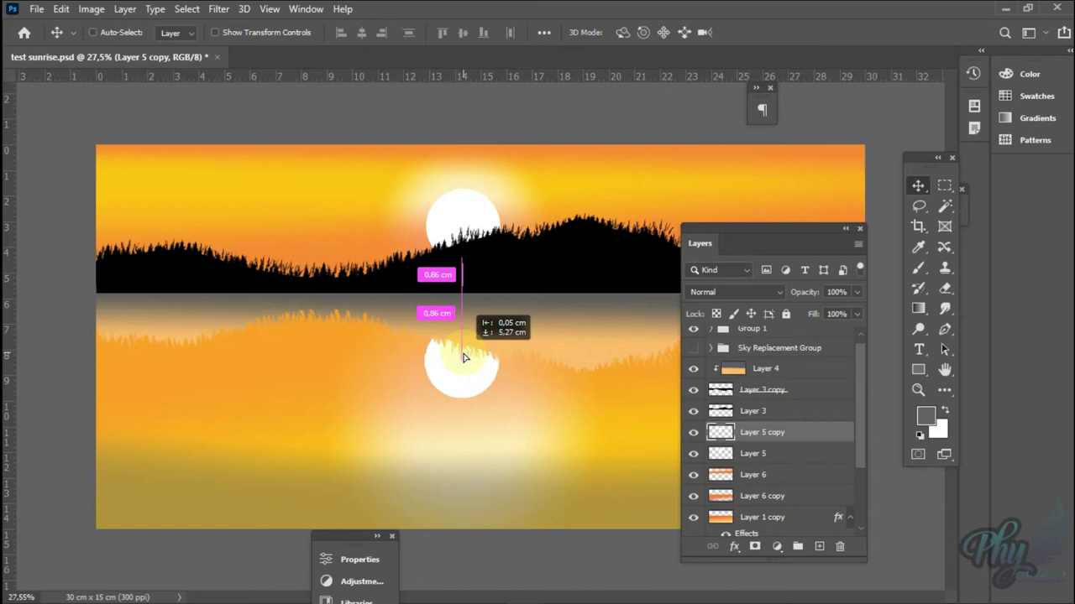
left_click_drag(463, 358, 466, 359)
left_click(218, 9)
mouse_move(234, 241)
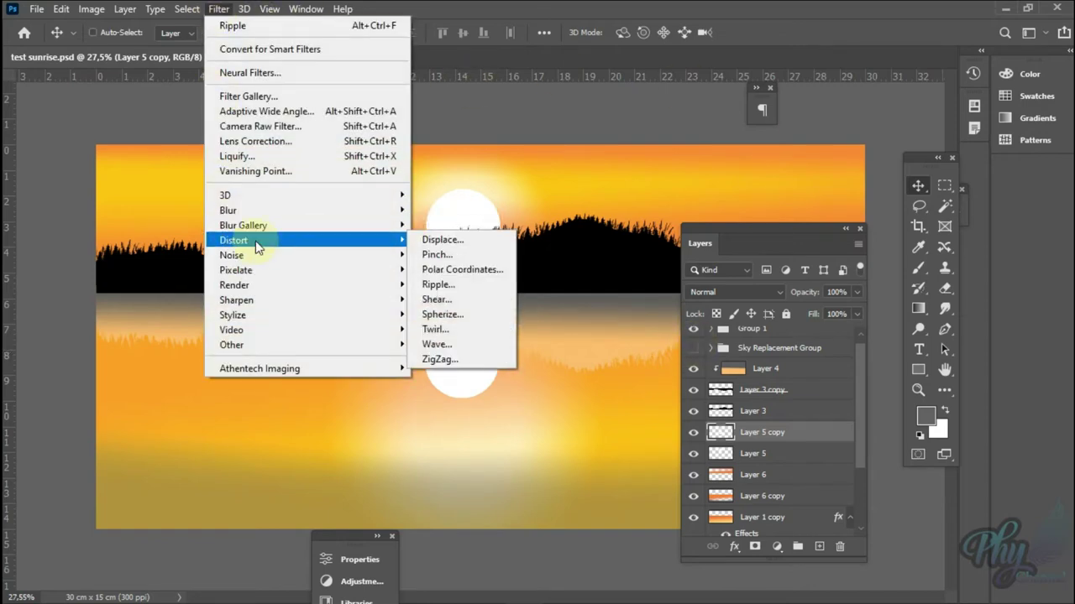
Step: Apply a Large Ripple with amount 575 to the sun copy and lower its fill to 71%
left_click(438, 285)
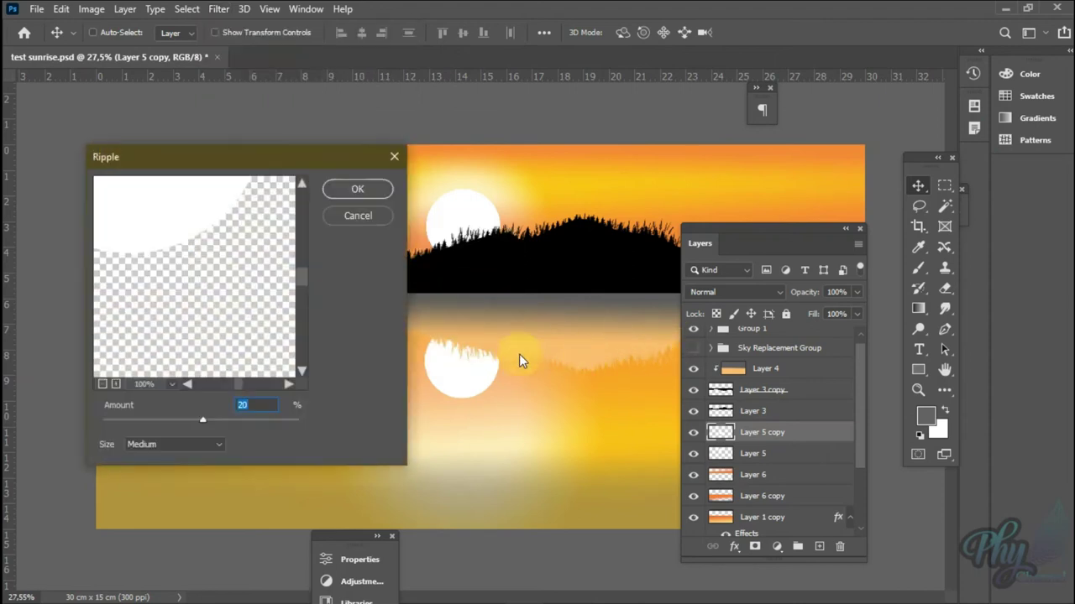
left_click(218, 445)
left_click(210, 484)
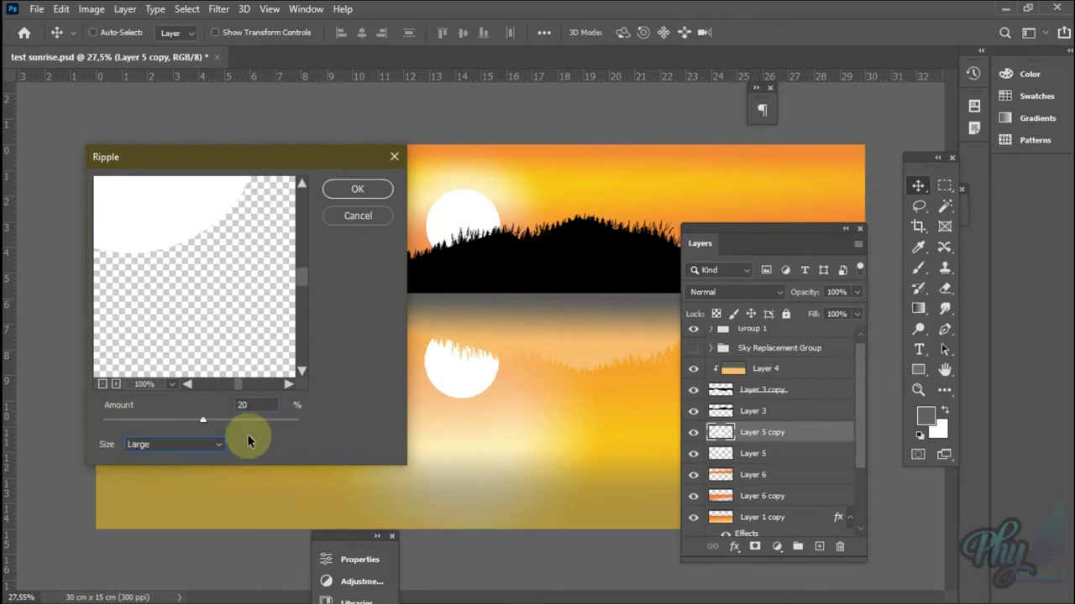
left_click(295, 421)
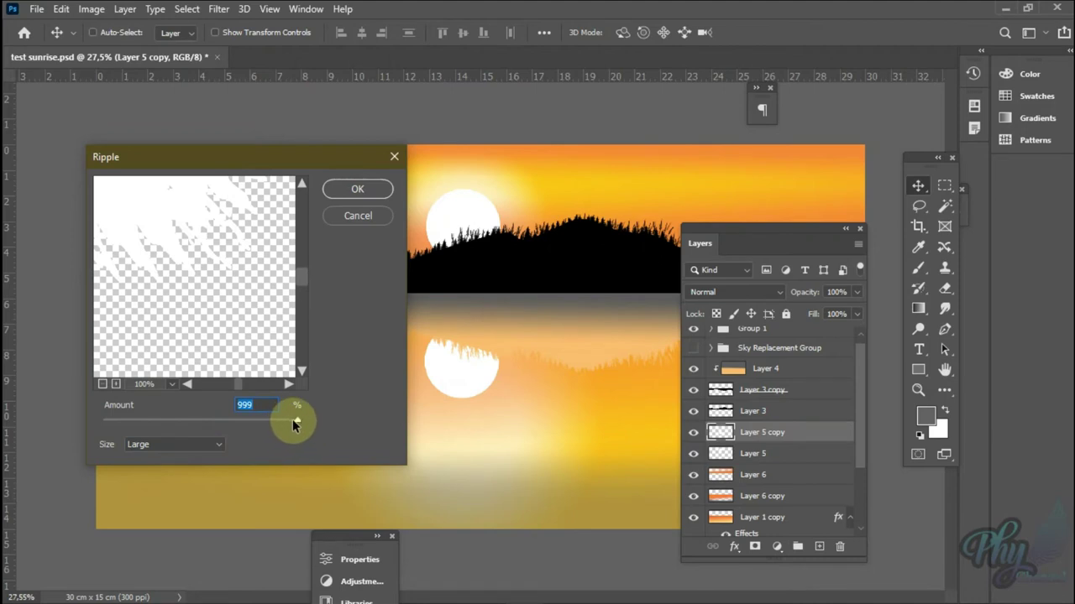
left_click_drag(295, 421, 256, 420)
left_click(356, 190)
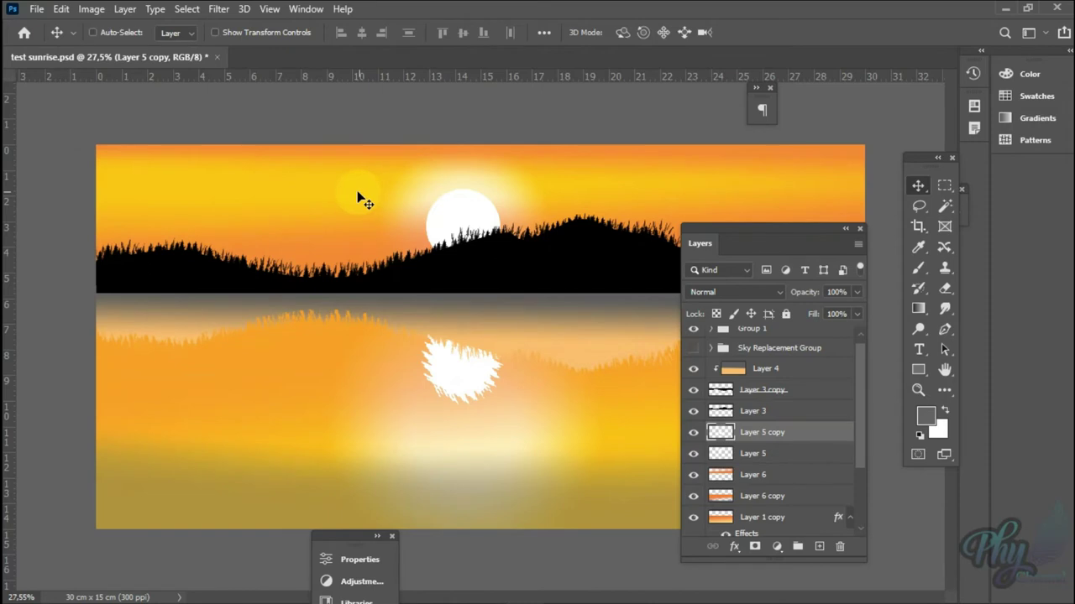
left_click_drag(856, 319, 808, 335)
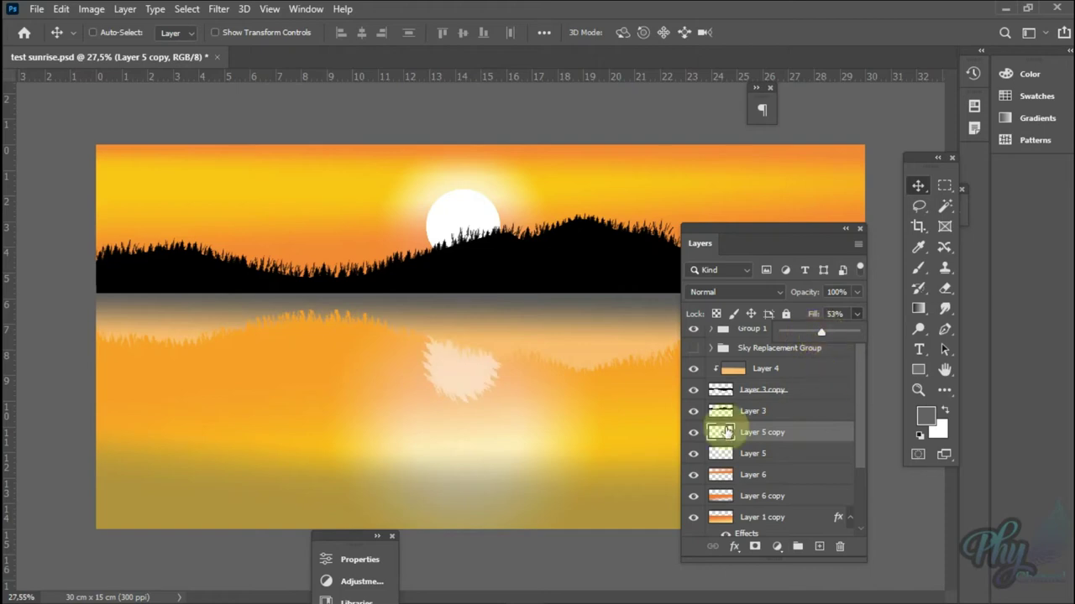
Step: Select Layer 4, reapply the Ripple filter to the hill reflection, and set its fill to 51%
right_click(317, 355)
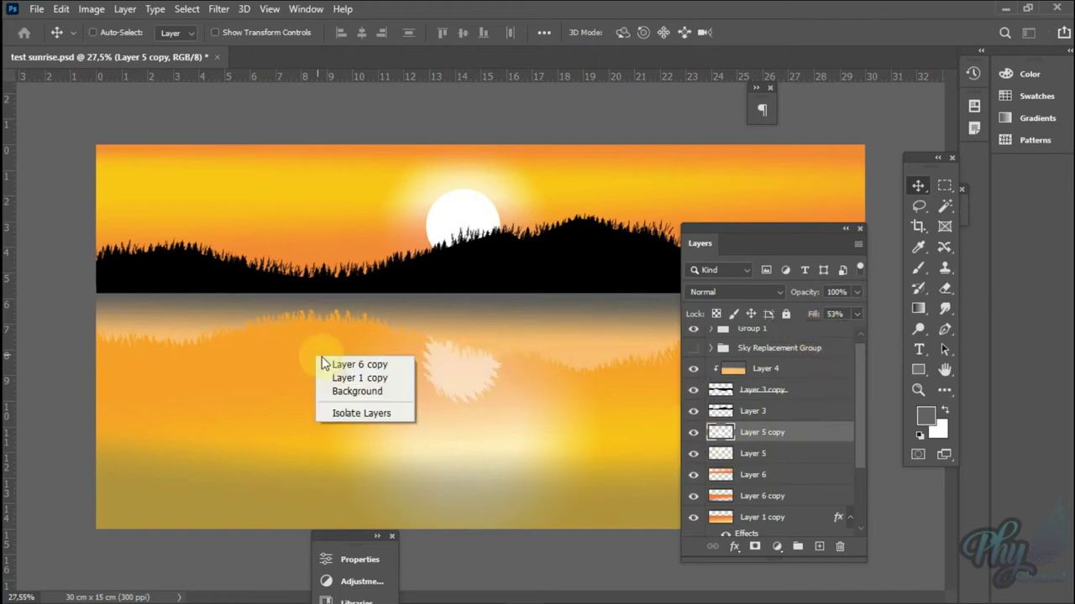
left_click(336, 363)
right_click(235, 301)
left_click(251, 306)
left_click(228, 12)
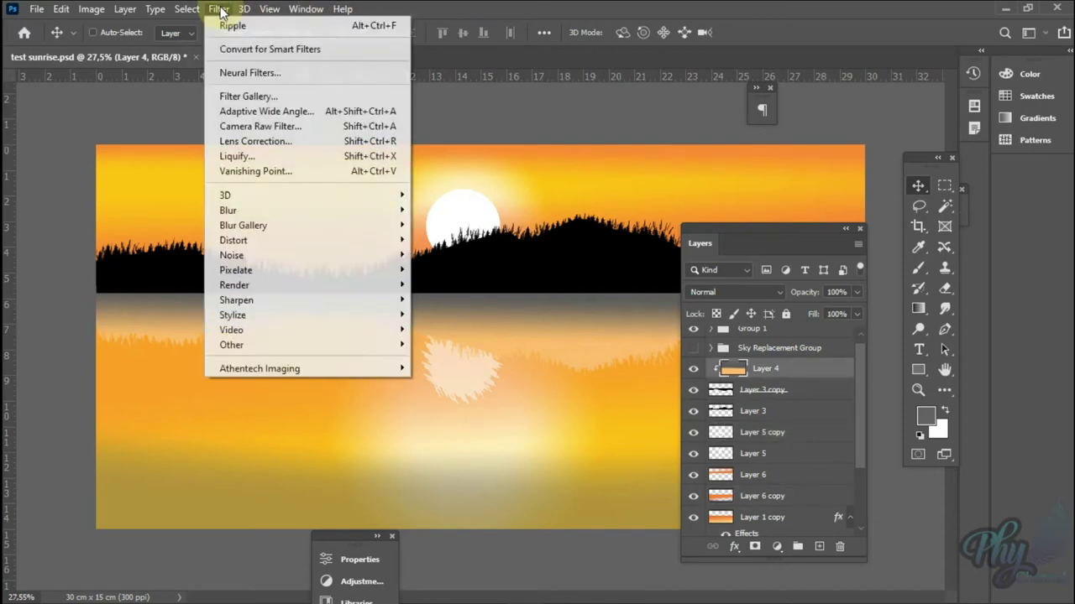
left_click(231, 26)
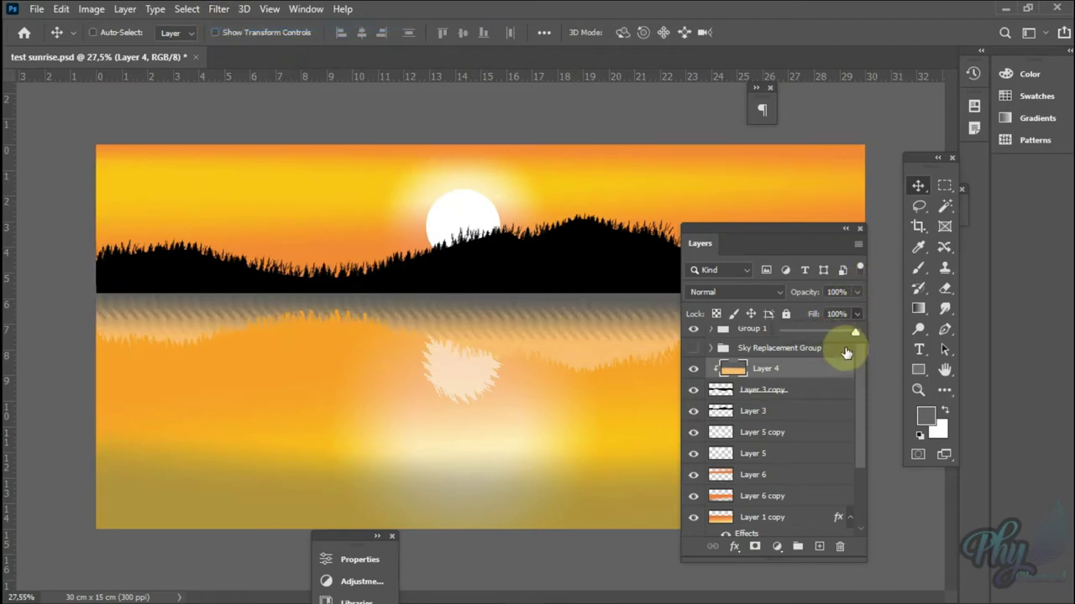
left_click_drag(810, 331, 822, 332)
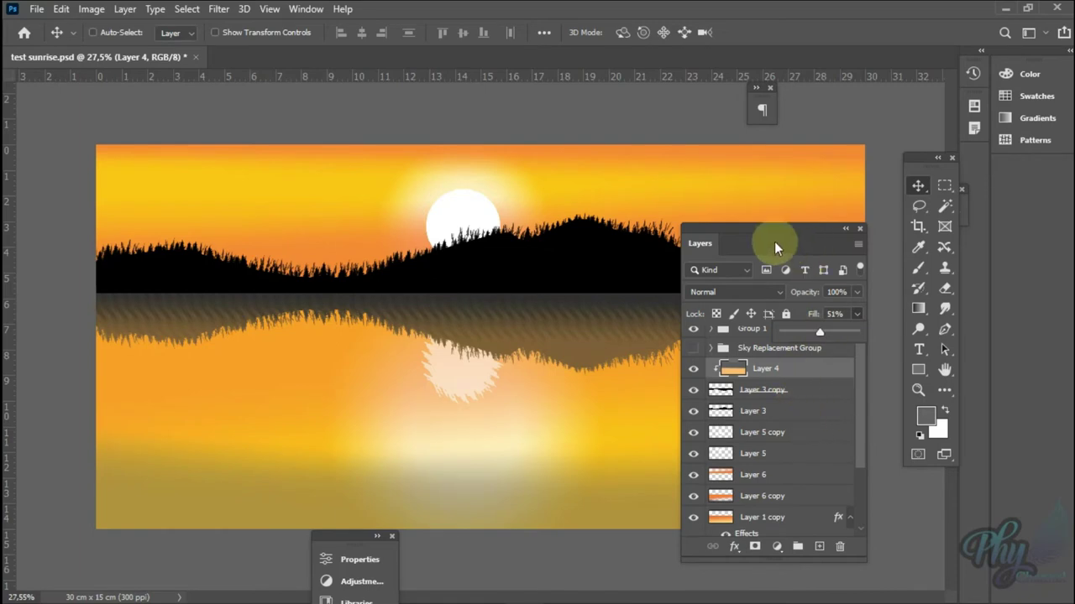
left_click_drag(779, 231, 775, 238)
mouse_move(722, 274)
left_mouse_down()
mouse_move(785, 259)
mouse_move(786, 231)
left_mouse_up()
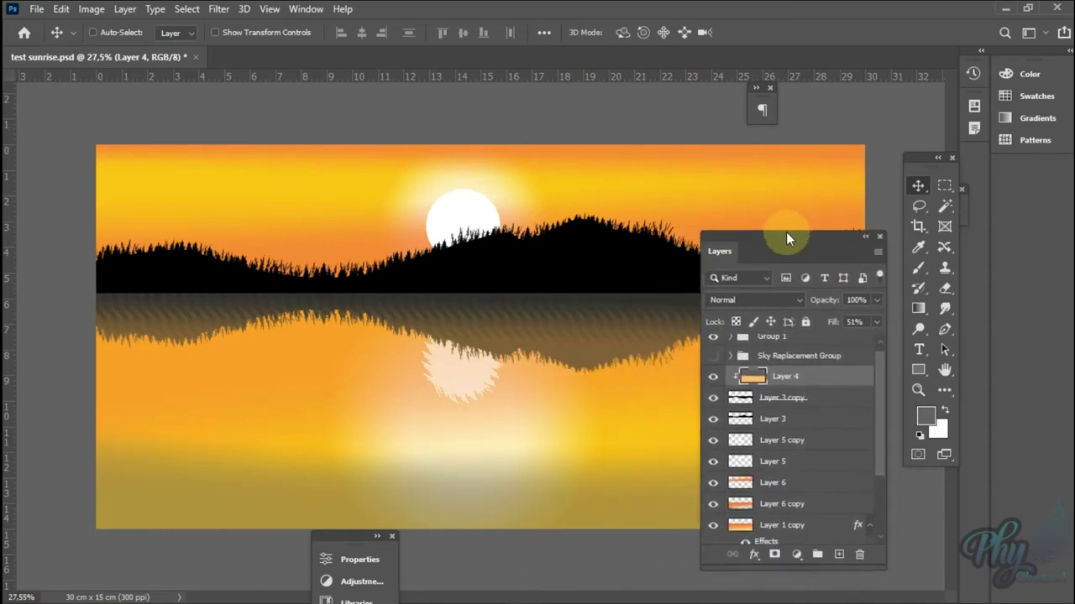
Step: Collapse the Layers panel, fit the painting on screen, and switch to the Brush tool
double_click(786, 232)
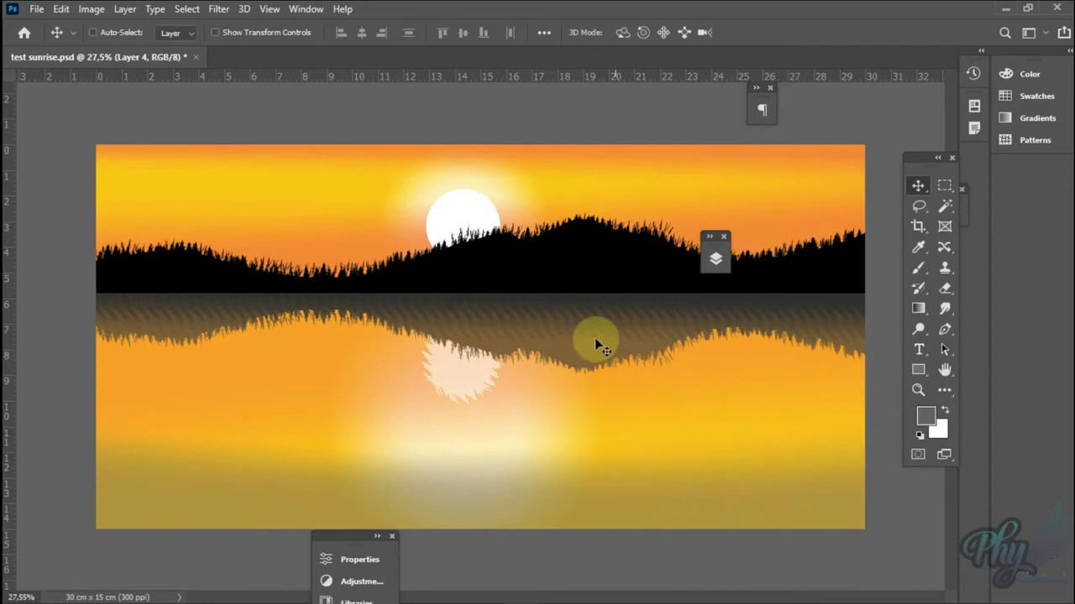
key("z")
left_click(312, 270)
right_click(382, 270)
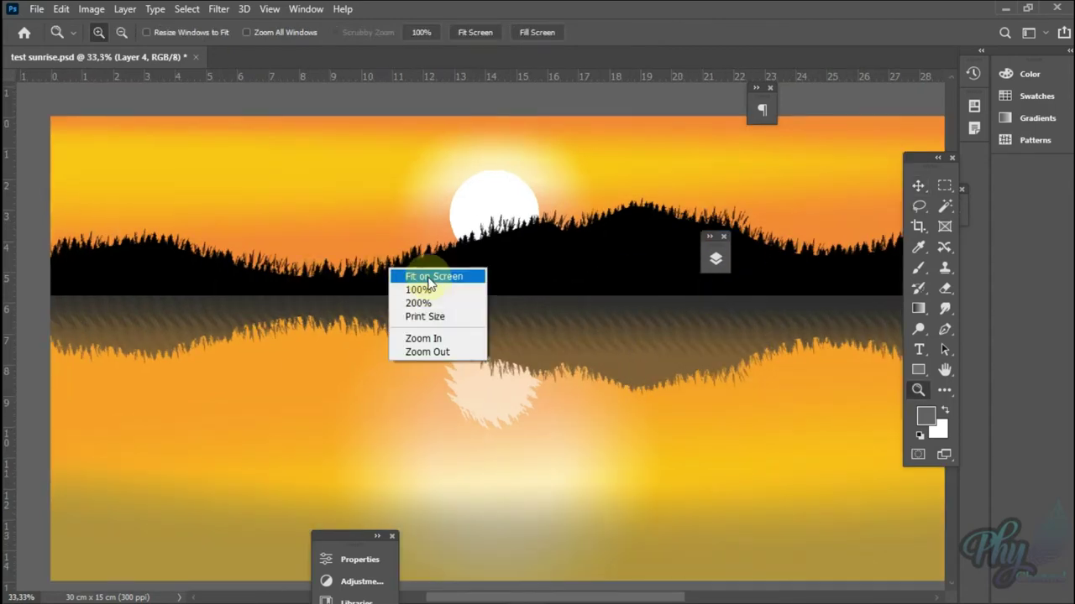
left_click(432, 275)
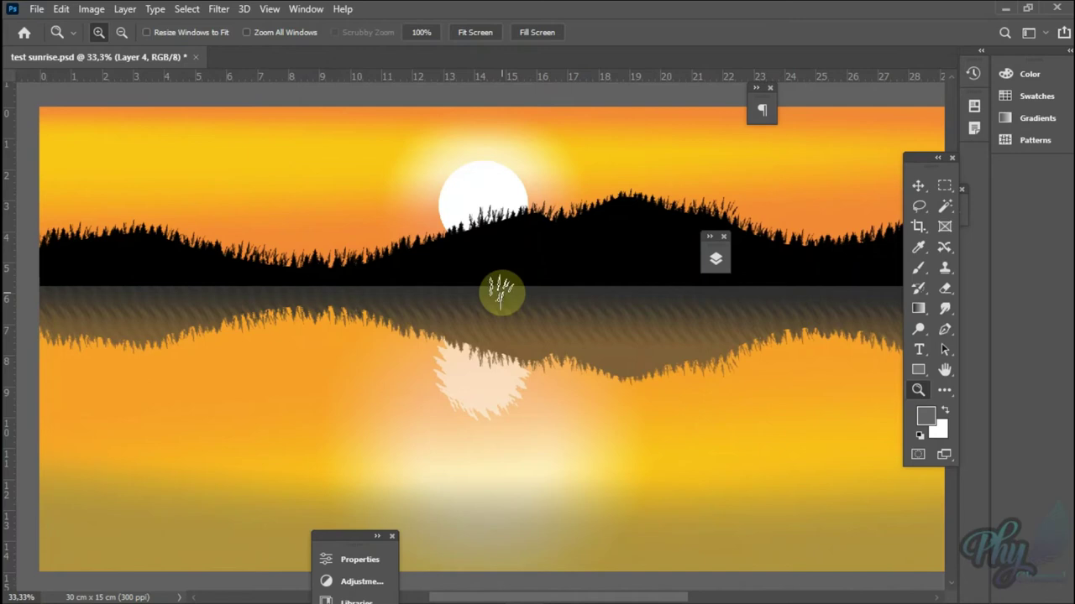
key("b")
left_click(115, 32)
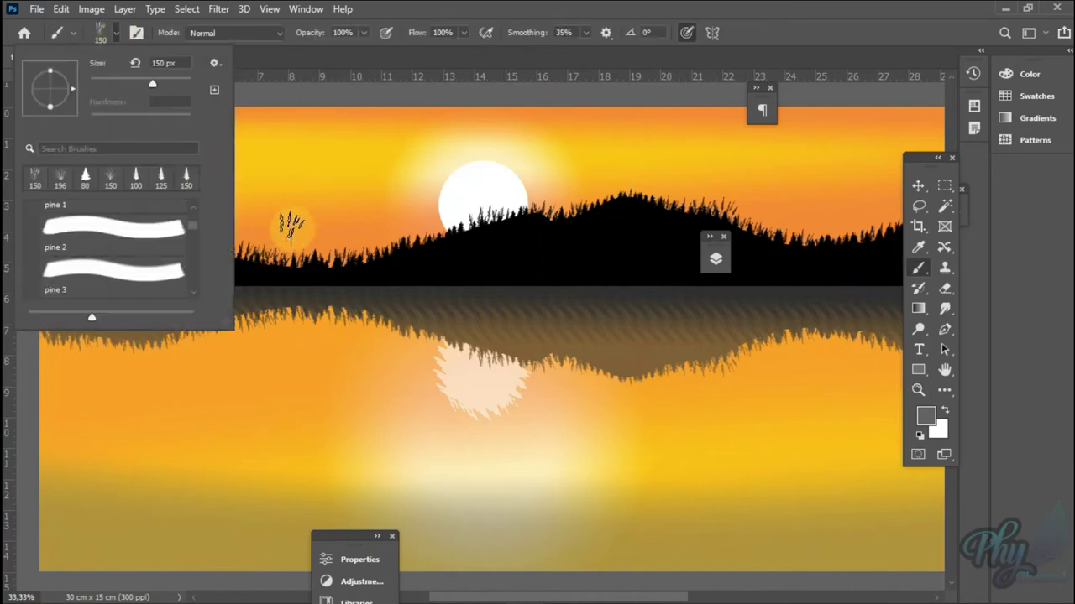
Step: Choose the grass brush from Grass Photoshop Brushes 5 › grass-brushes-set01 and shrink it to about 1300 px
left_click_drag(192, 226, 195, 220)
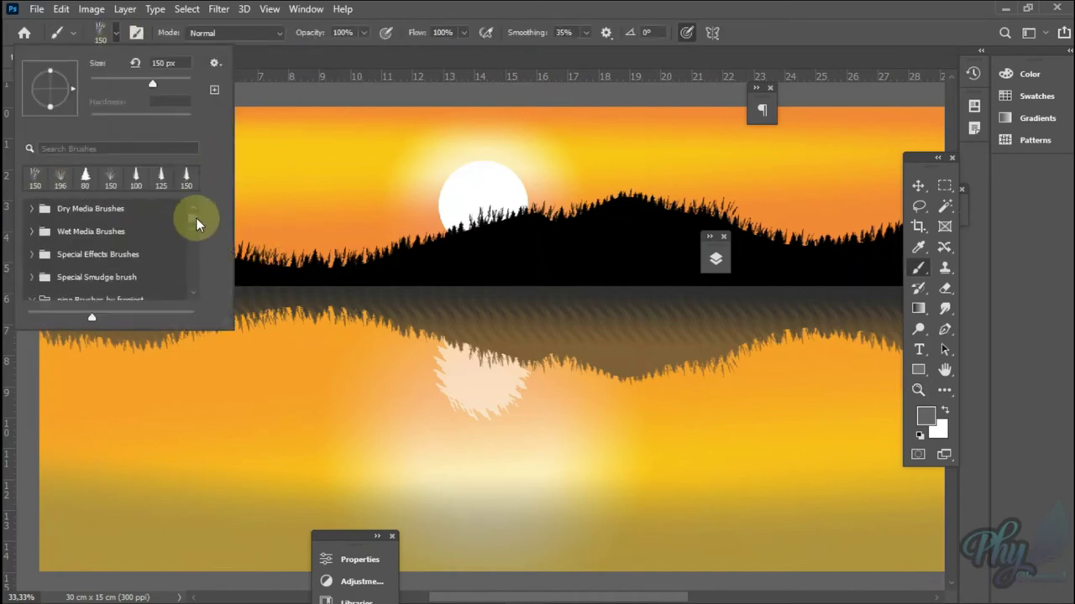
scroll(195, 224, "down", 3)
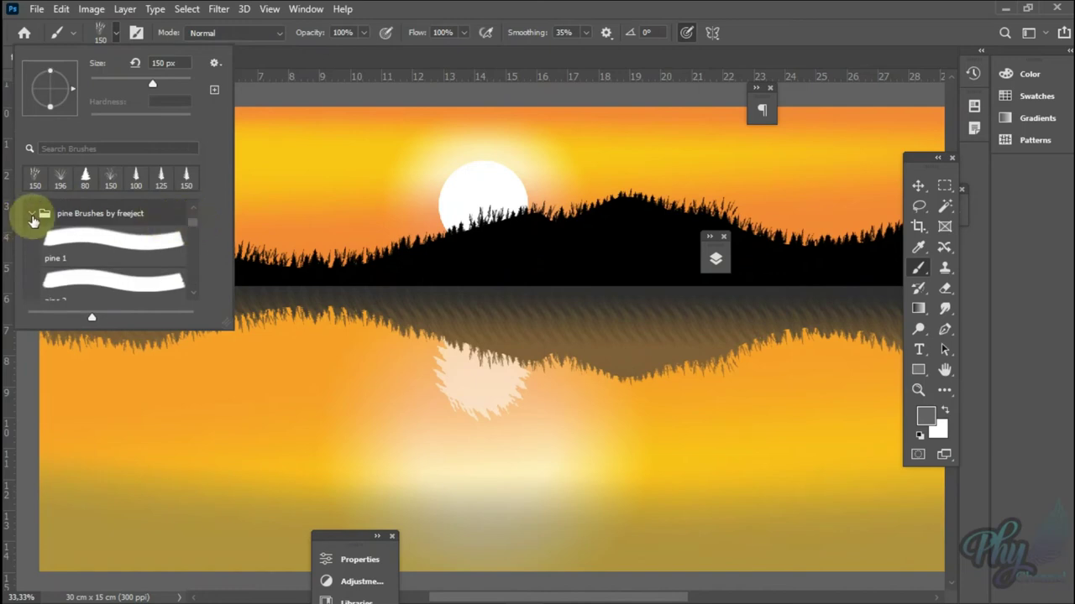
left_click(30, 214)
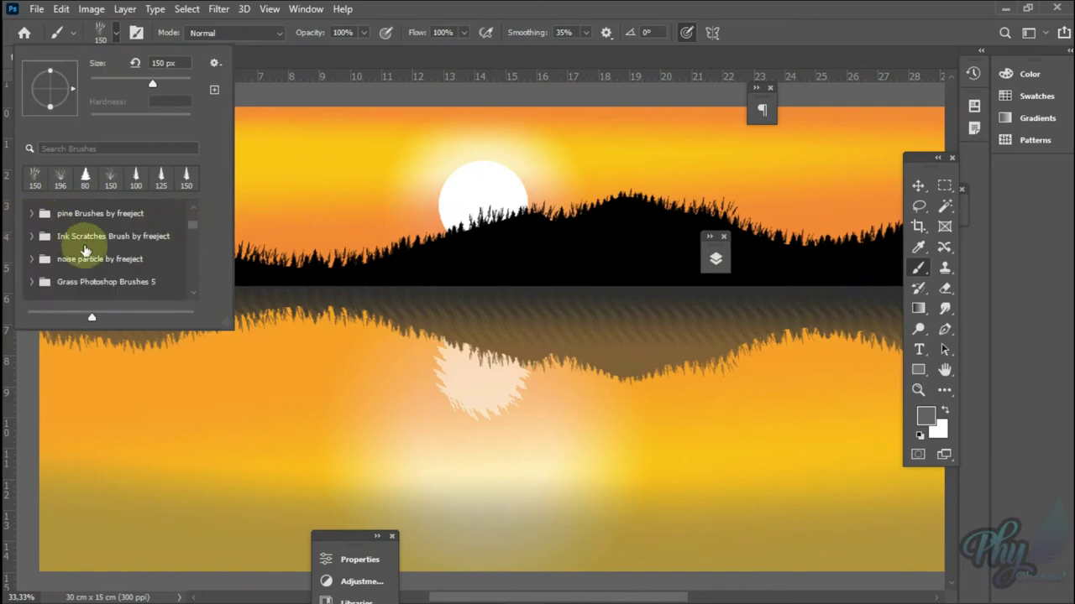
left_click(32, 281)
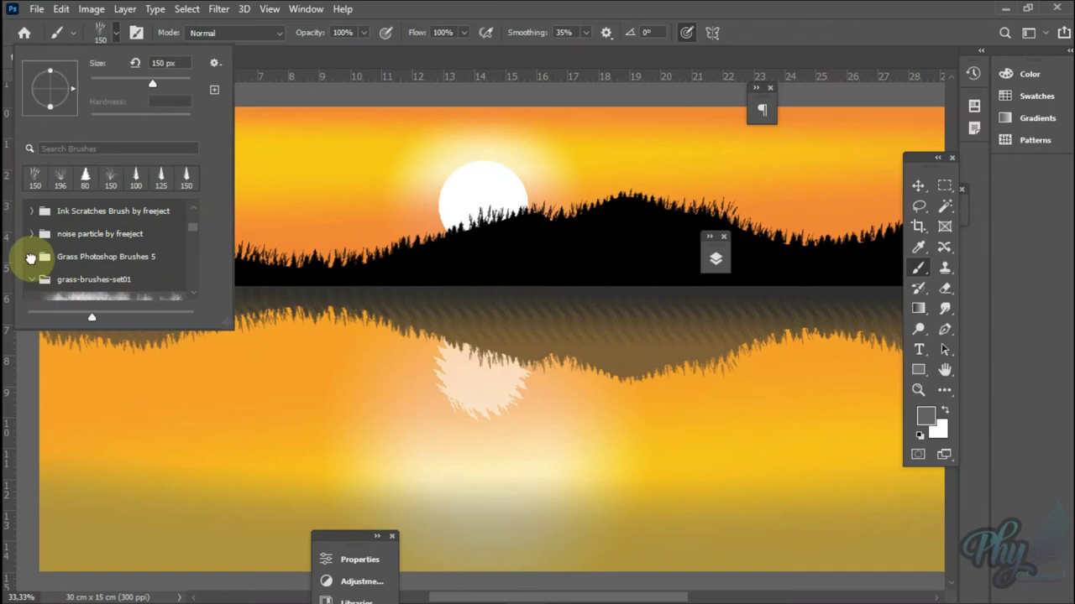
left_click(30, 258)
left_click(76, 275)
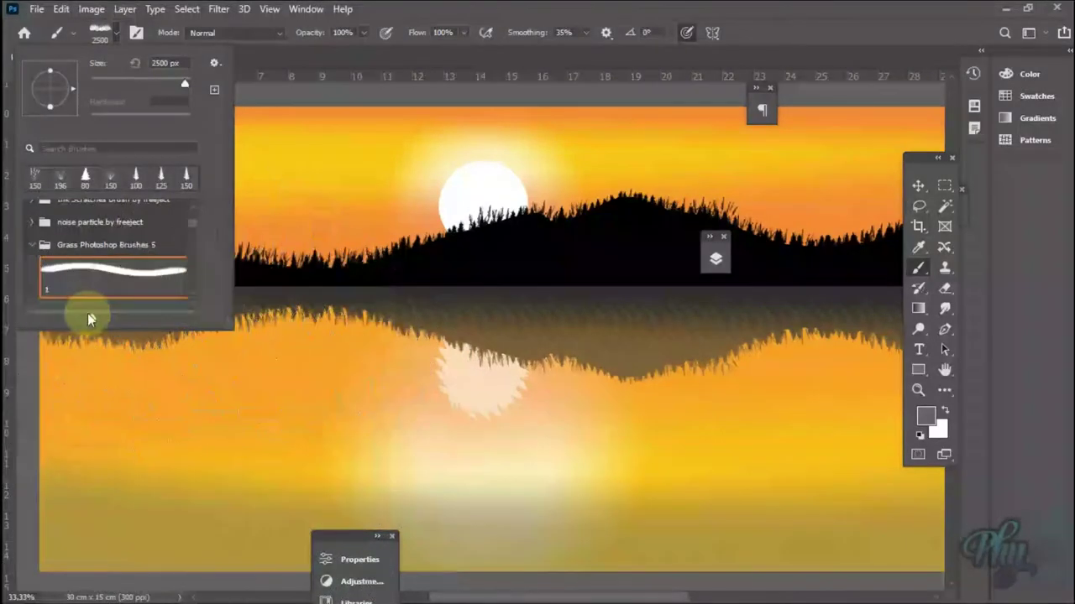
double_click(105, 277)
key("bracketleft")
key("bracketleft")
key("bracketleft")
key("bracketleft")
key("bracketleft")
key("bracketleft")
key("bracketleft")
key("bracketleft")
key("bracketleft")
key("bracketleft")
key("bracketleft")
key("bracketleft")
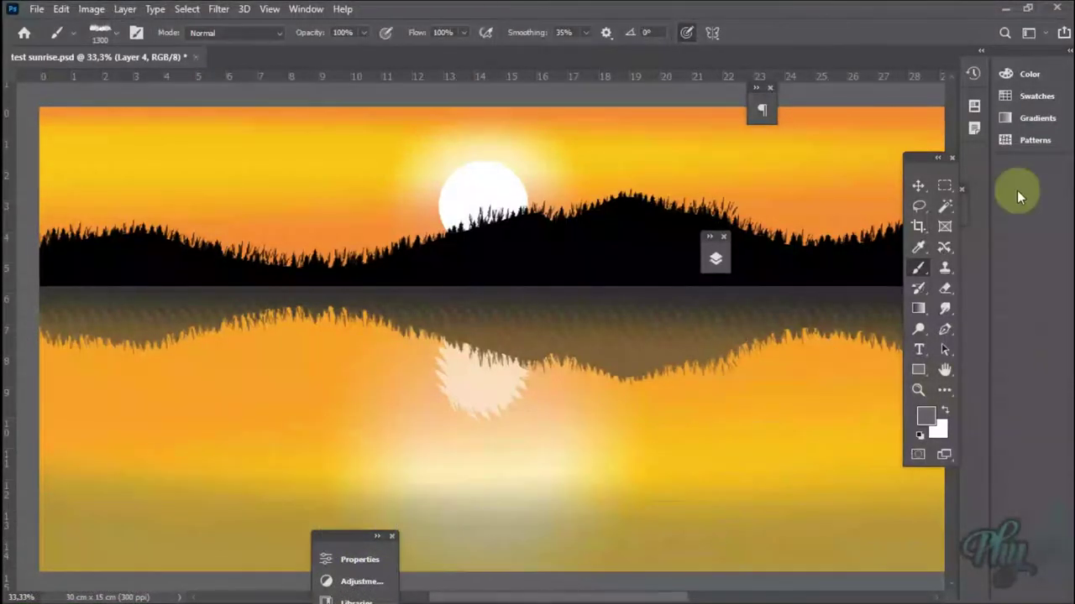
Step: Show the Layers panel again and add a new layer, Layer 7, for the grass
left_click_drag(931, 162, 778, 172)
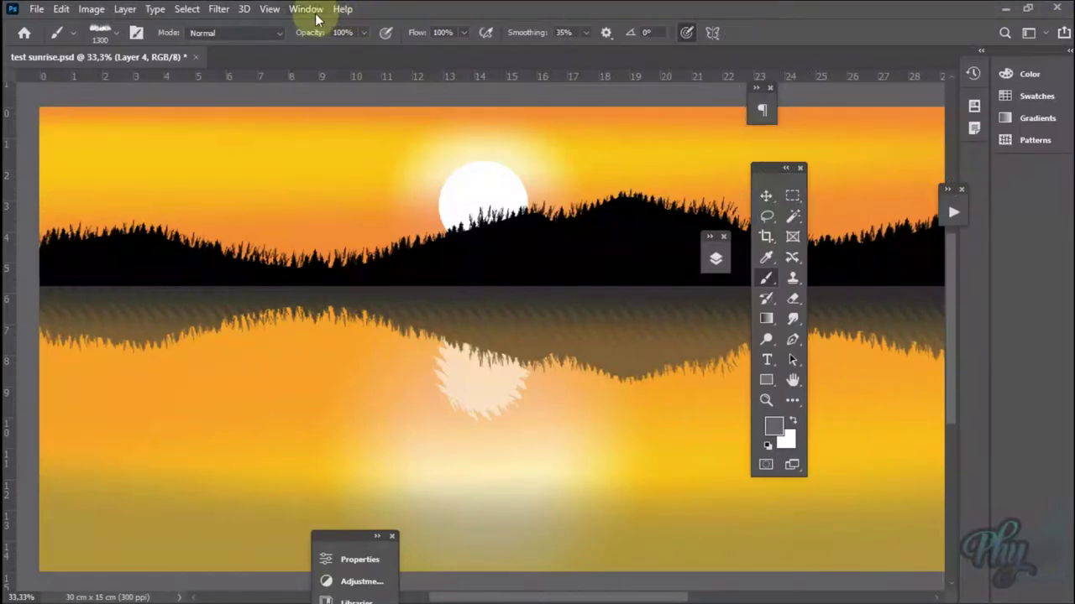
left_click(306, 9)
left_click(375, 344)
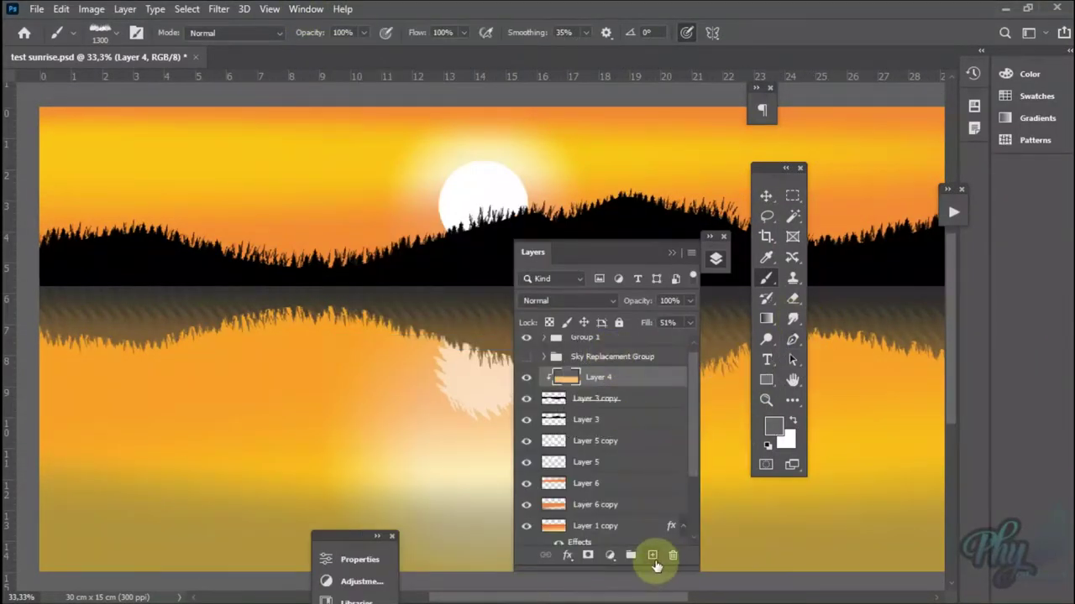
left_click(652, 556)
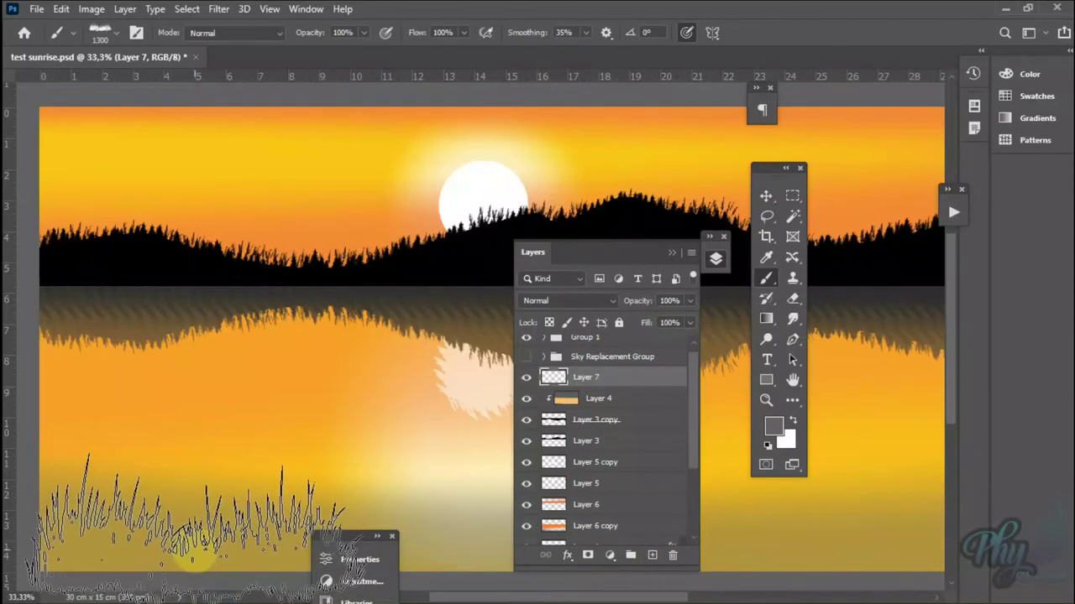
Step: Paint grey grass strokes along the bottom foreground from left to right
left_click(191, 555)
left_click(192, 554)
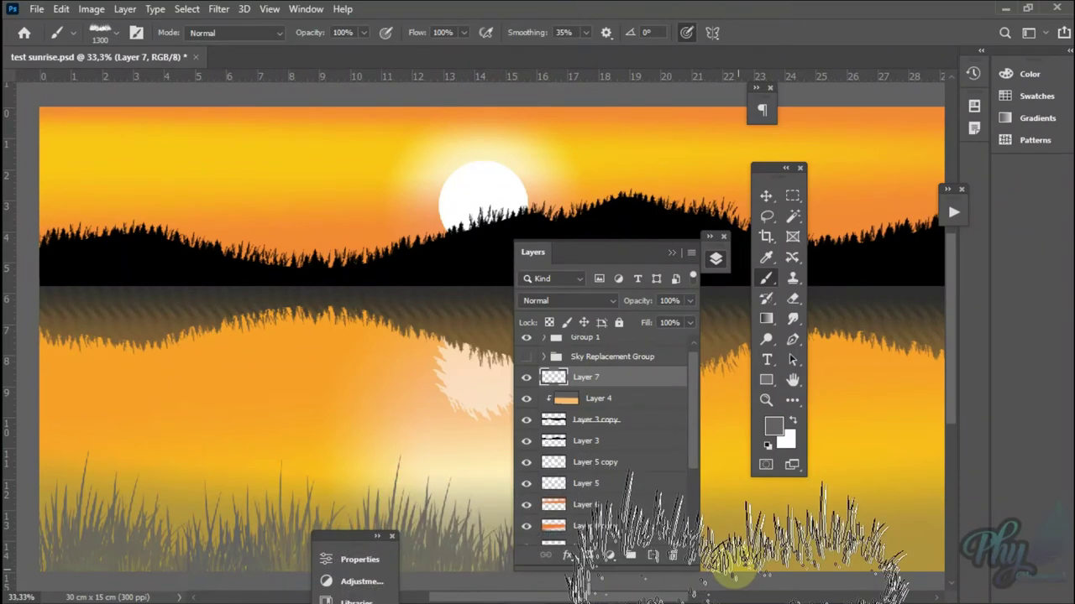
left_click_drag(714, 537, 907, 538)
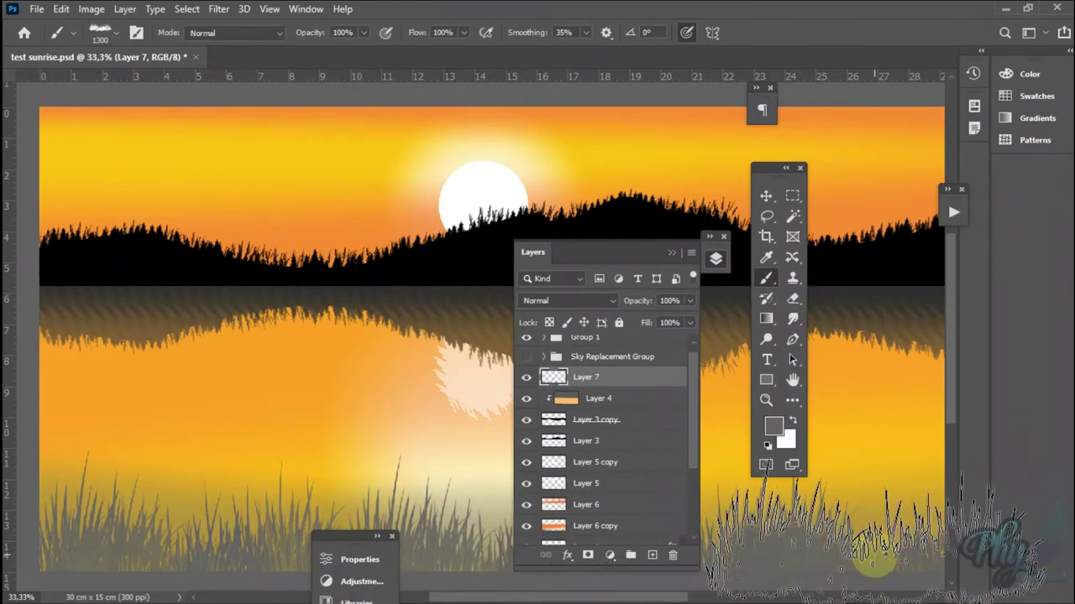
left_click(568, 555)
Step: Give Layer 7's grass a black (000000) Color Overlay, then dock the Layers panel right
left_click(627, 492)
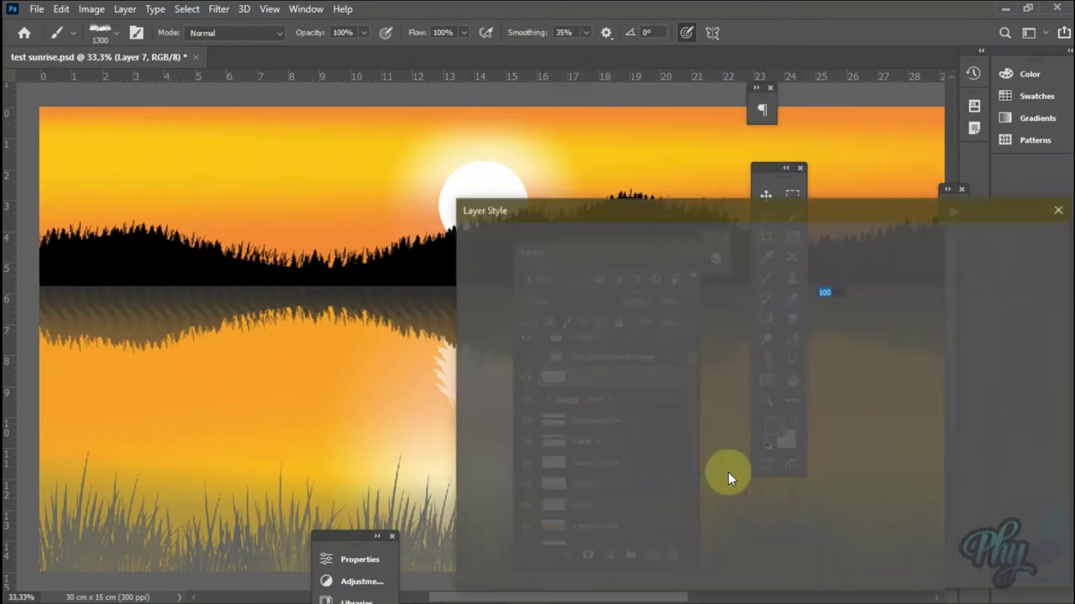
left_click(835, 272)
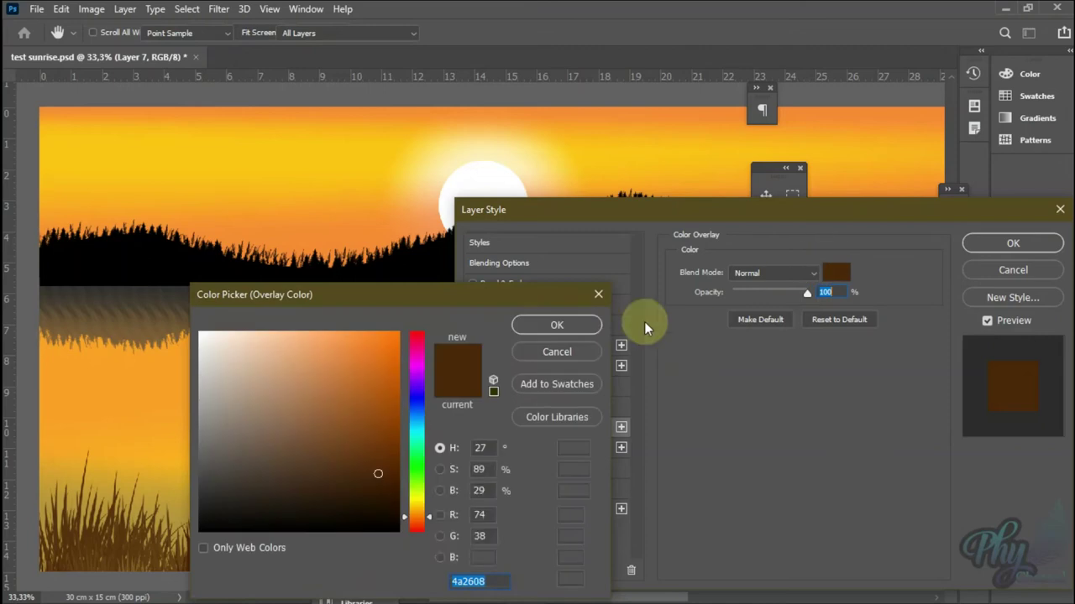
left_click(92, 598)
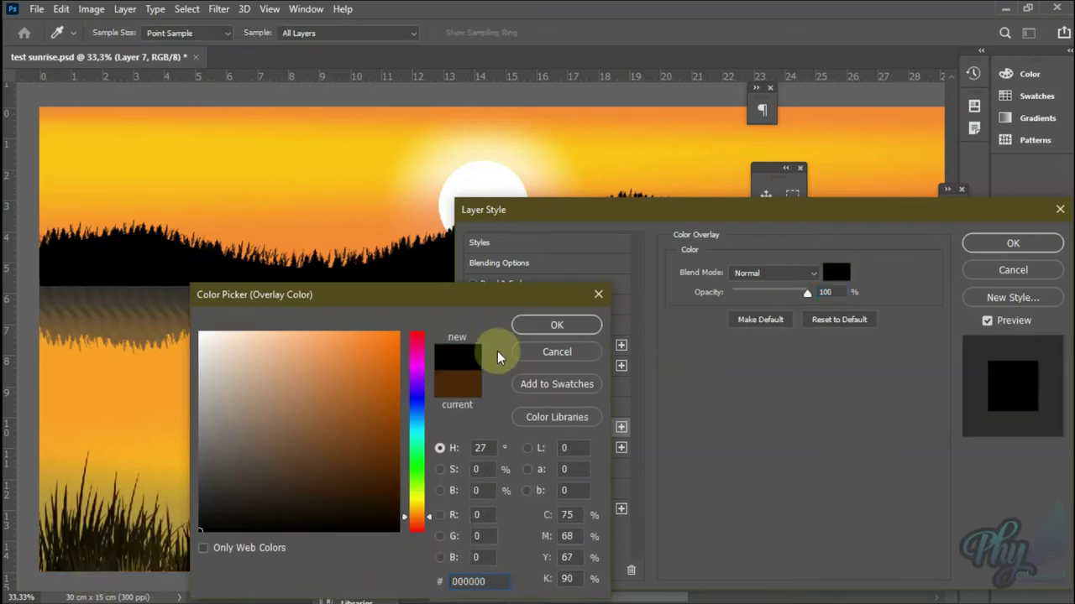
left_click(537, 325)
key("Return")
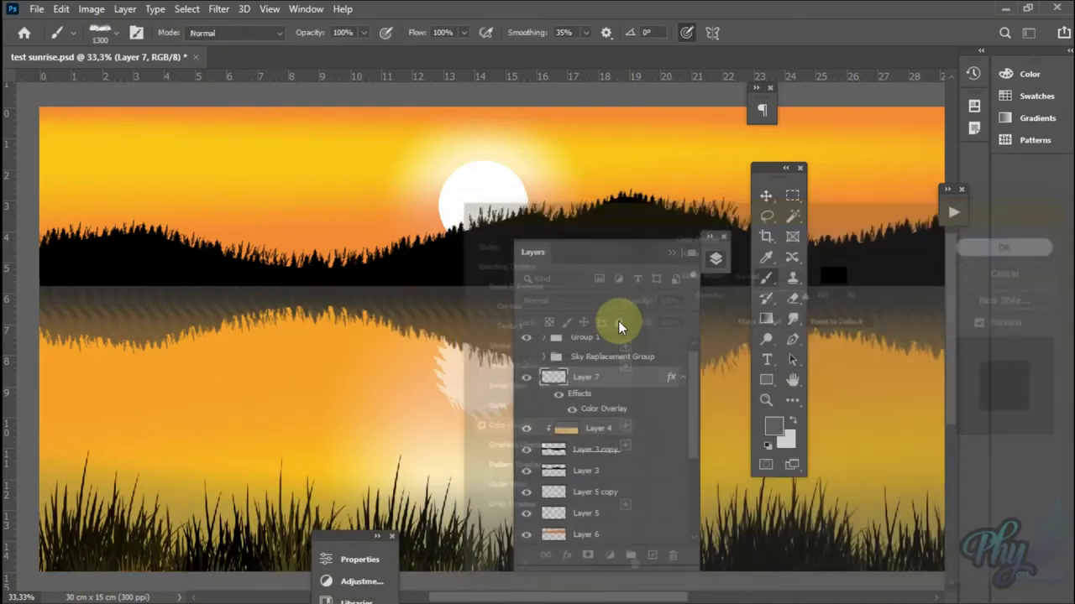
mouse_move(592, 245)
left_mouse_down()
mouse_move(937, 287)
mouse_move(875, 254)
left_mouse_up()
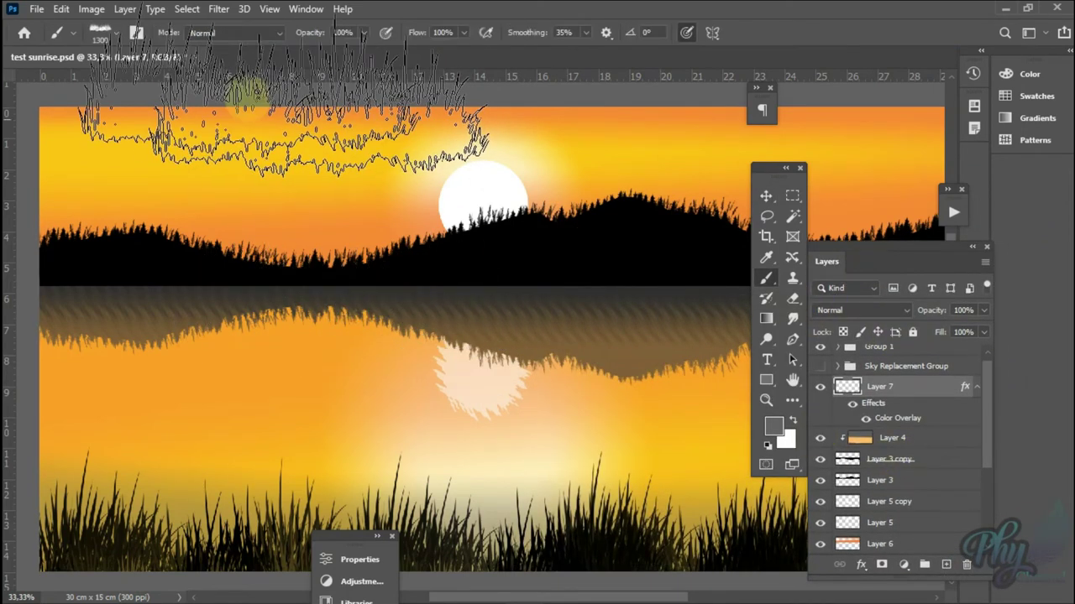
Step: Browse the brush preset list, expanding and collapsing the grass brush folders
left_click(117, 32)
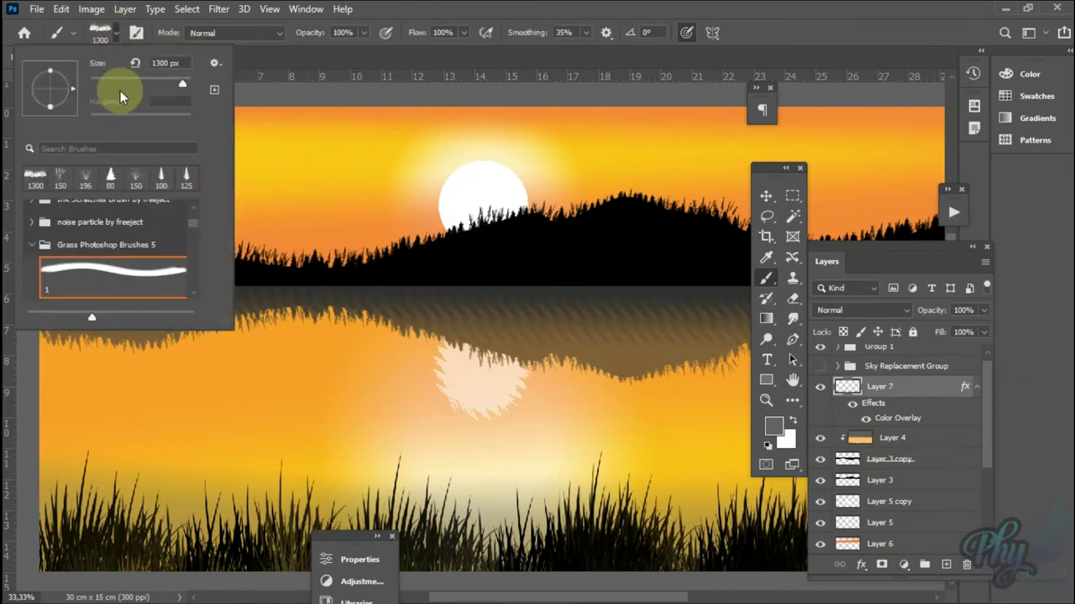
left_click(31, 249)
left_click(31, 254)
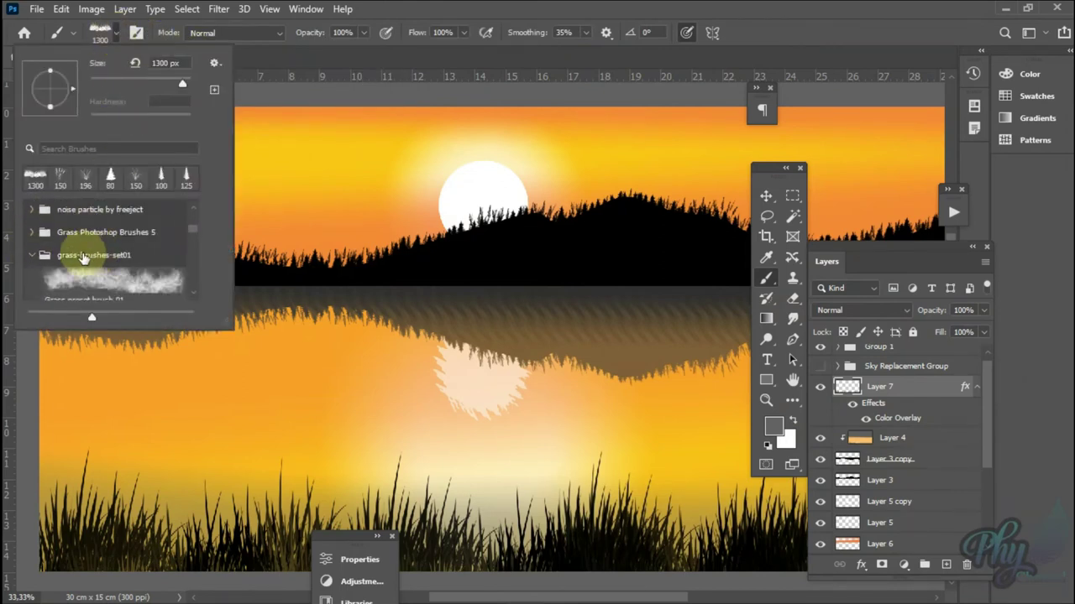
left_click(31, 255)
scroll(97, 265, "up", 2)
scroll(97, 264, "up", 2)
scroll(96, 267, "up", 1)
scroll(97, 266, "up", 1)
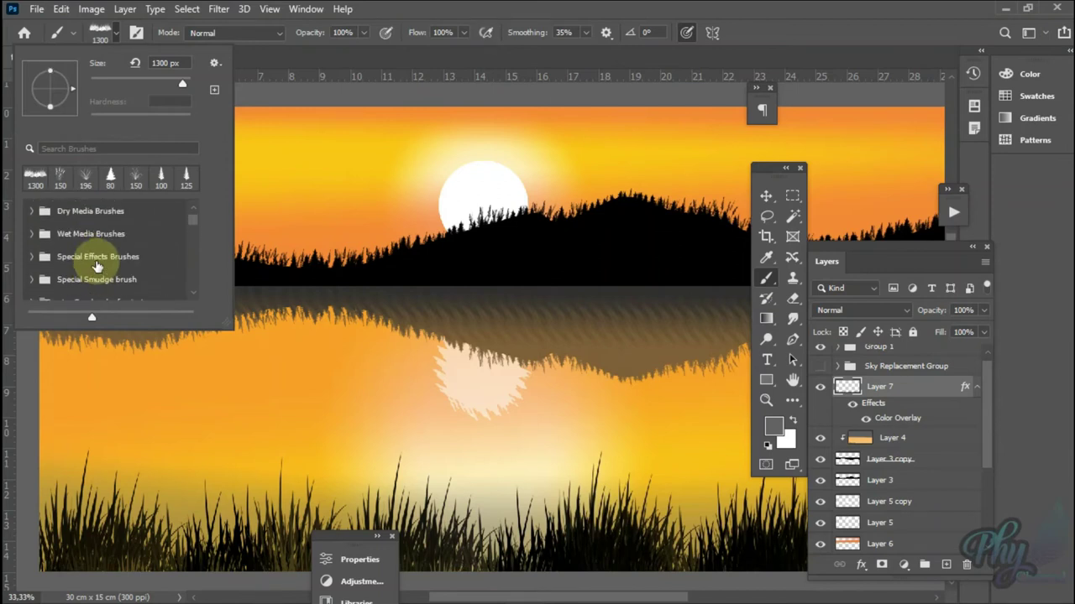
scroll(96, 266, "up", 1)
scroll(97, 267, "down", 1)
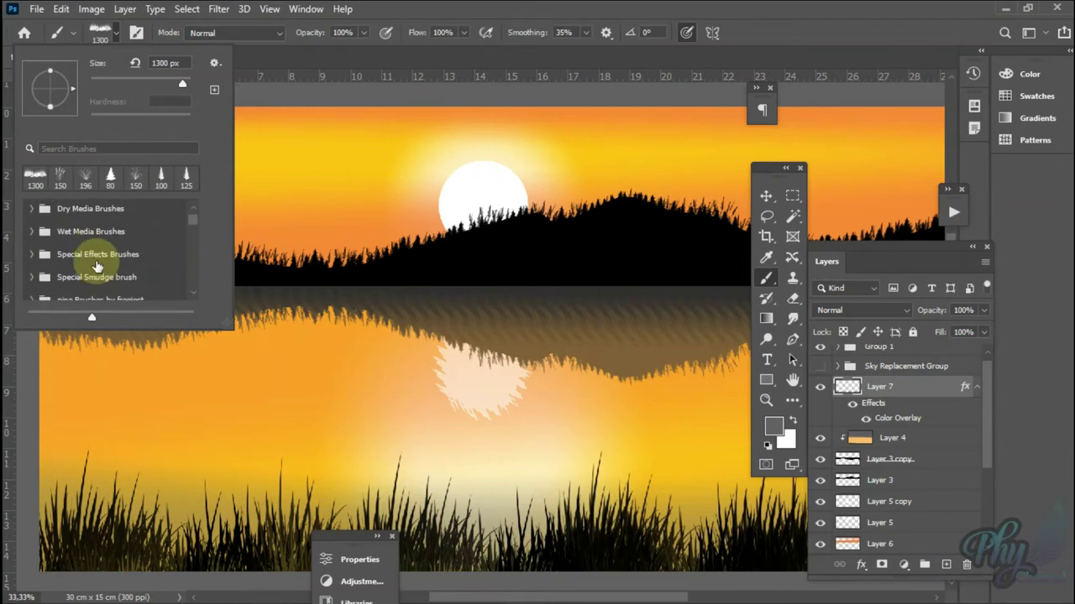
scroll(147, 247, "down", 1)
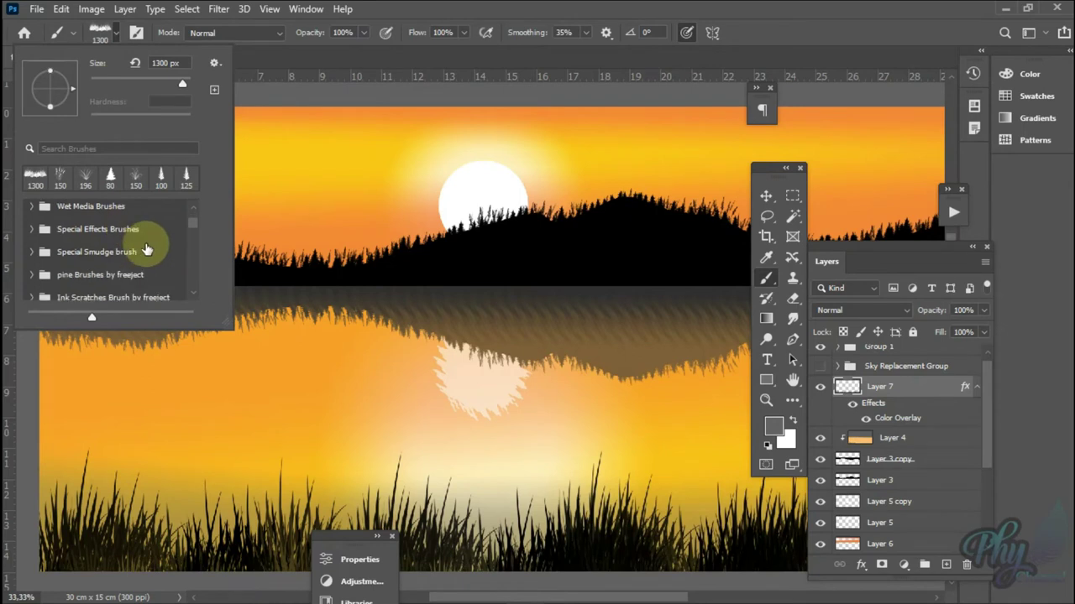
scroll(120, 248, "down", 2)
scroll(116, 245, "down", 1)
scroll(117, 256, "down", 1)
scroll(117, 257, "down", 2)
left_click(117, 247)
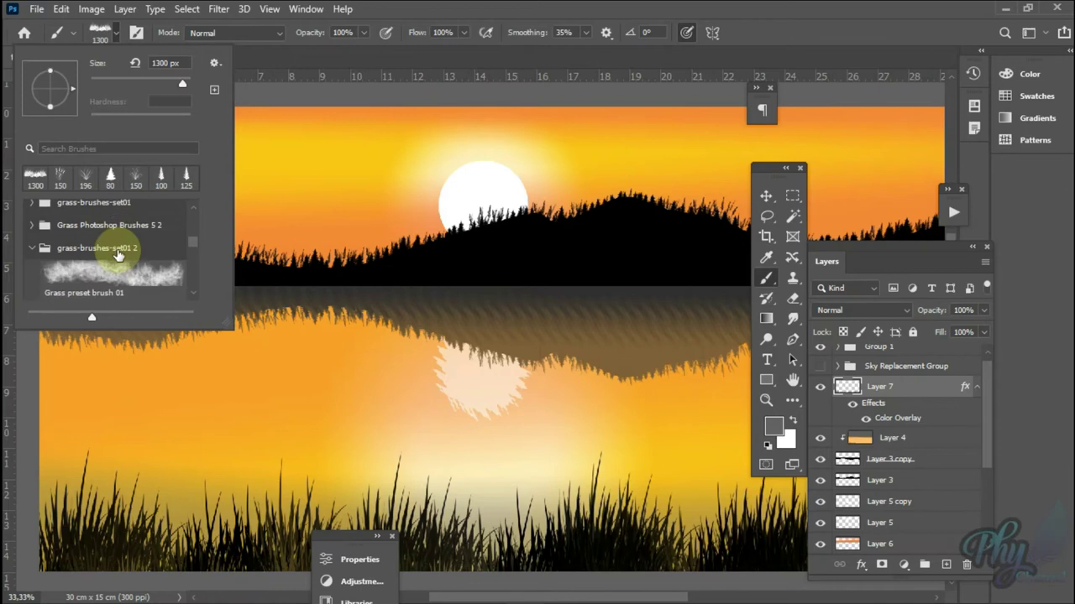
scroll(40, 233, "down", 1)
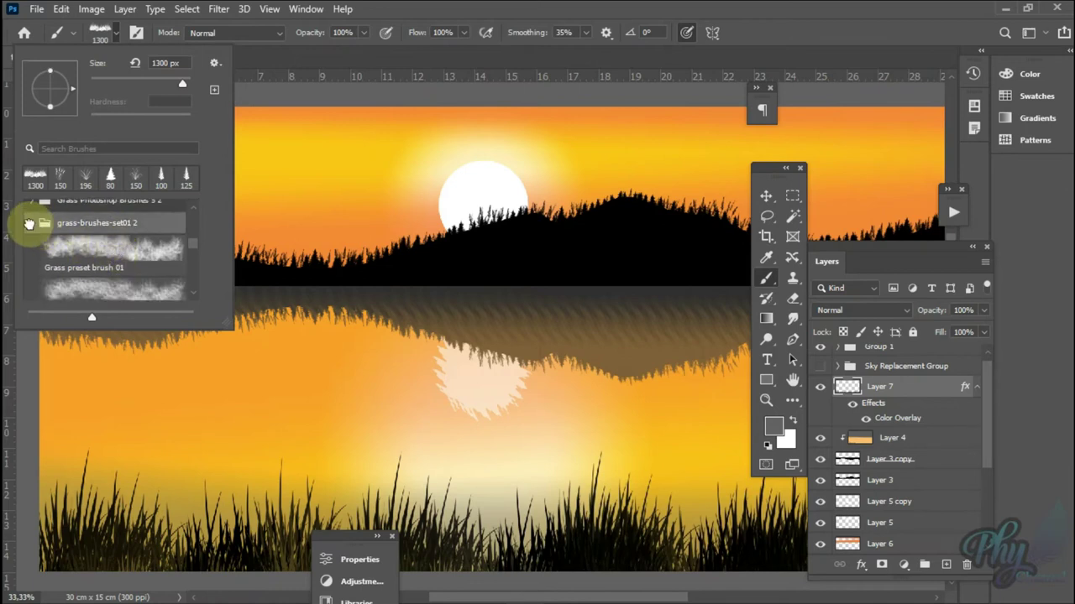
left_click(30, 224)
scroll(126, 269, "down", 1)
scroll(126, 277, "down", 1)
scroll(125, 279, "down", 1)
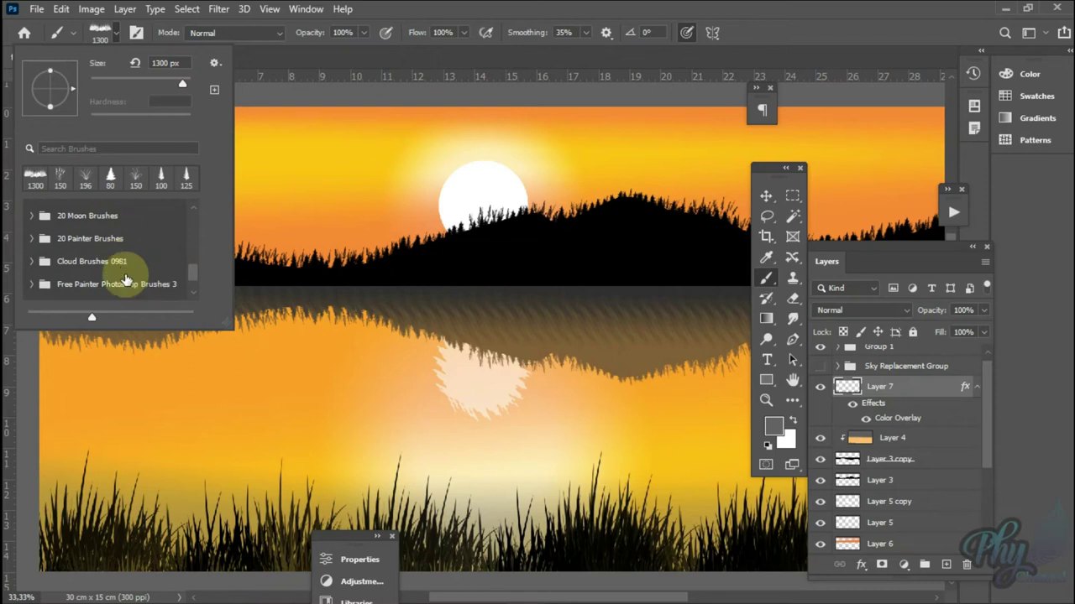
scroll(121, 275, "down", 1)
scroll(118, 274, "down", 1)
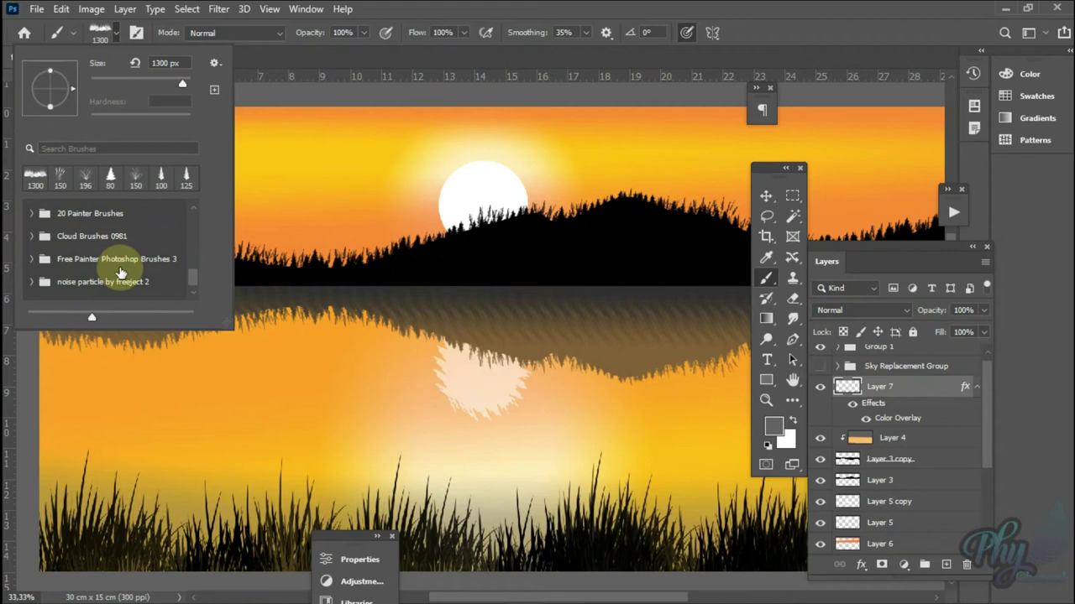
scroll(120, 273, "down", 1)
scroll(120, 273, "up", 1)
scroll(124, 271, "up", 1)
Step: Choose the painter 3 brush from 20 Painter Brushes and shrink it with [
left_click(31, 236)
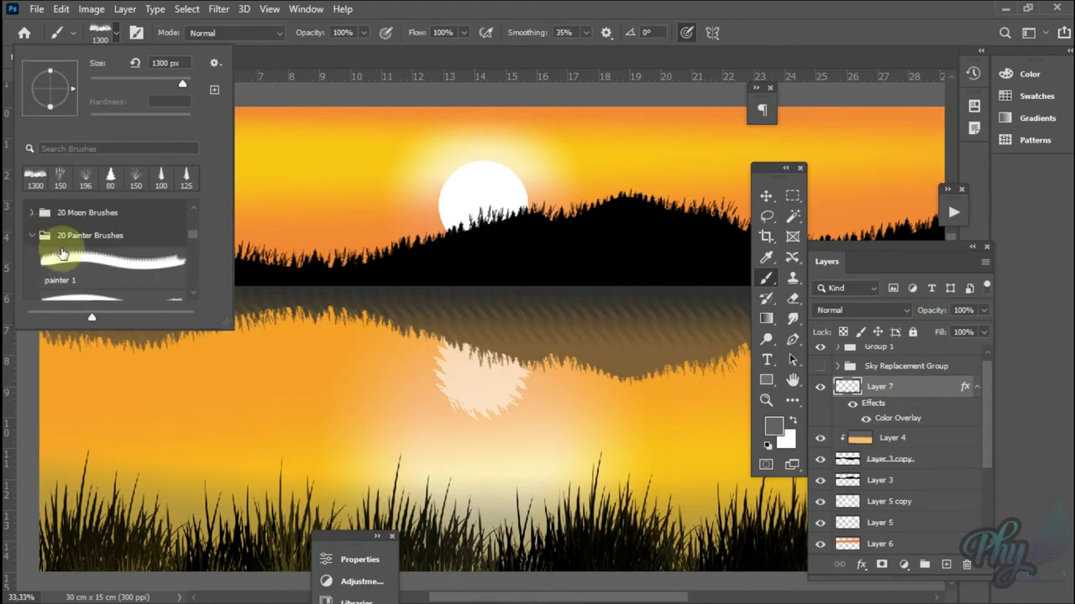
scroll(107, 277, "down", 1)
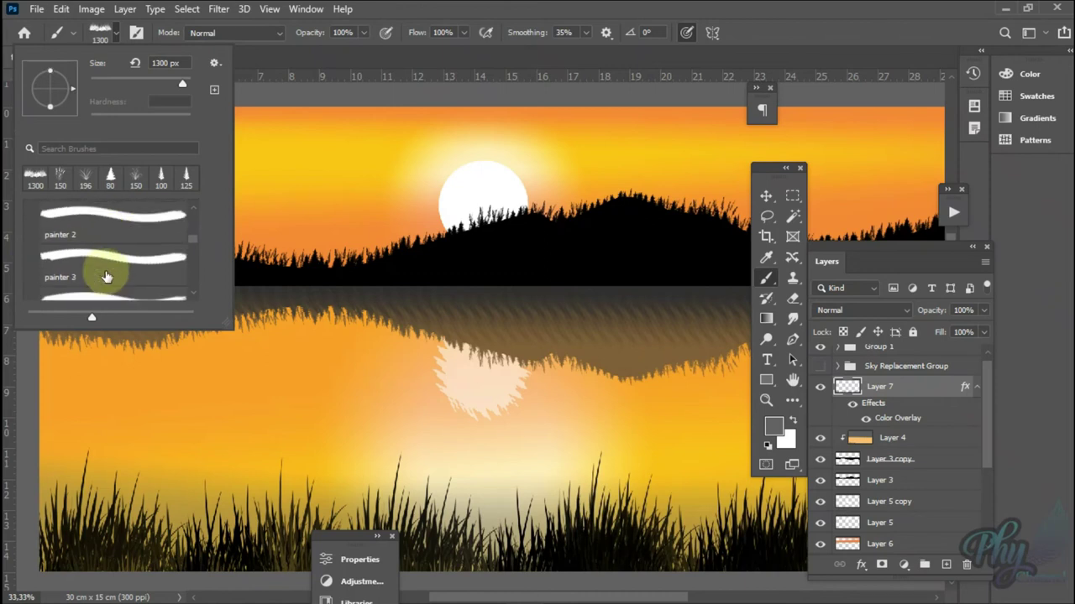
scroll(108, 273, "down", 1)
left_click(107, 250)
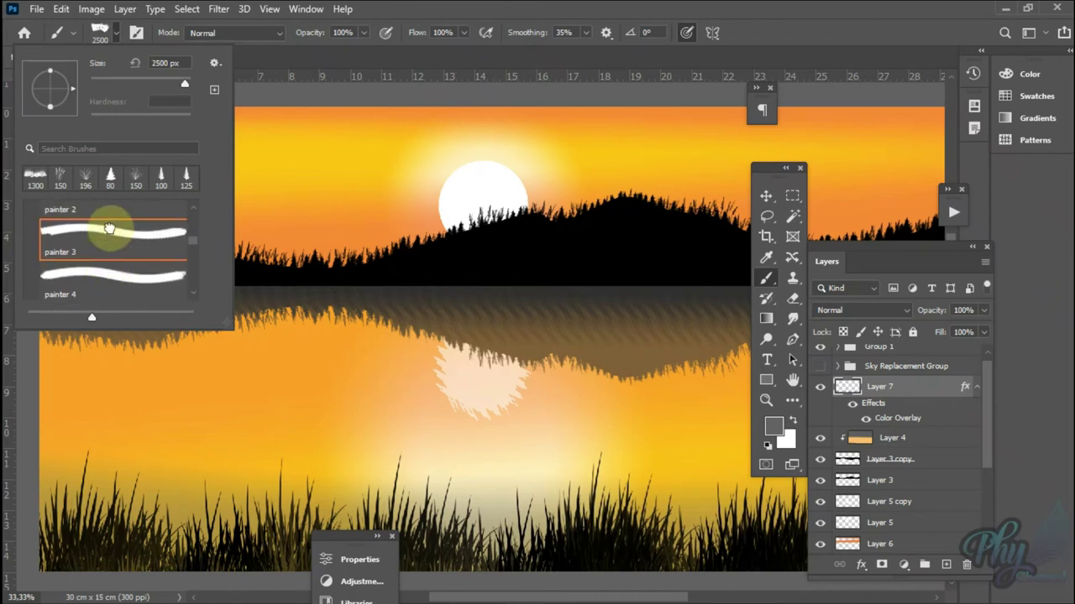
double_click(101, 241)
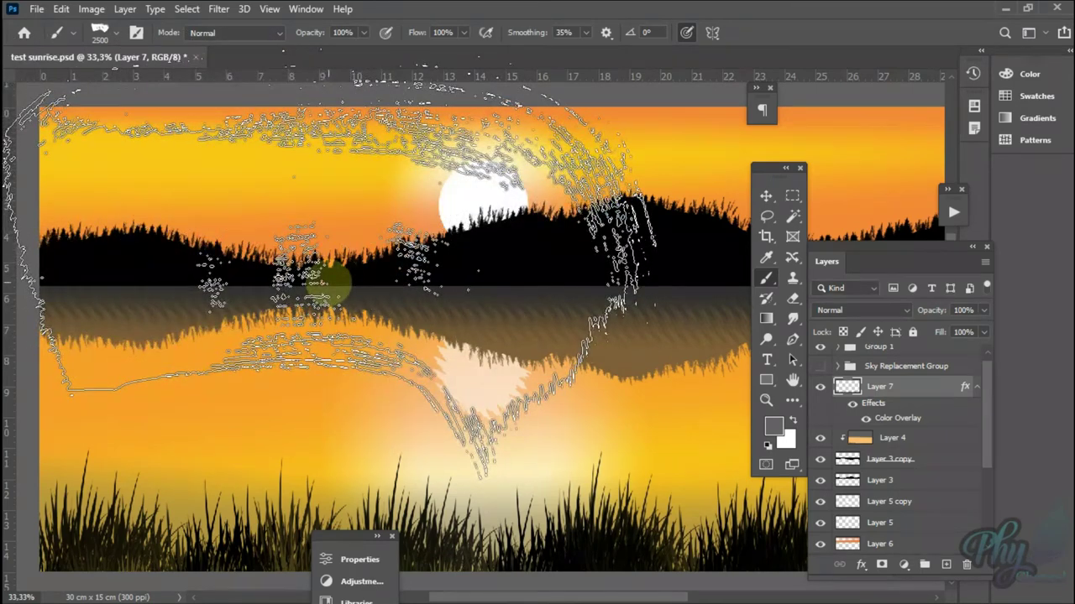
key("bracketleft")
key("bracketleft")
key("bracketleft")
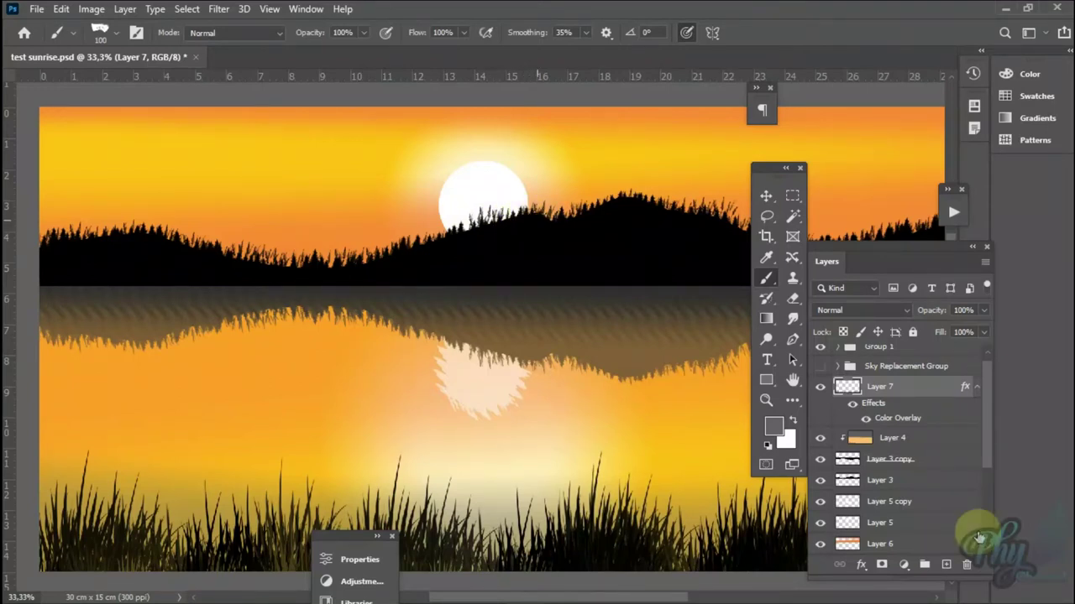
Step: Add new Layer 8 and set the brush to 27% opacity and 63% flow
left_click(947, 564)
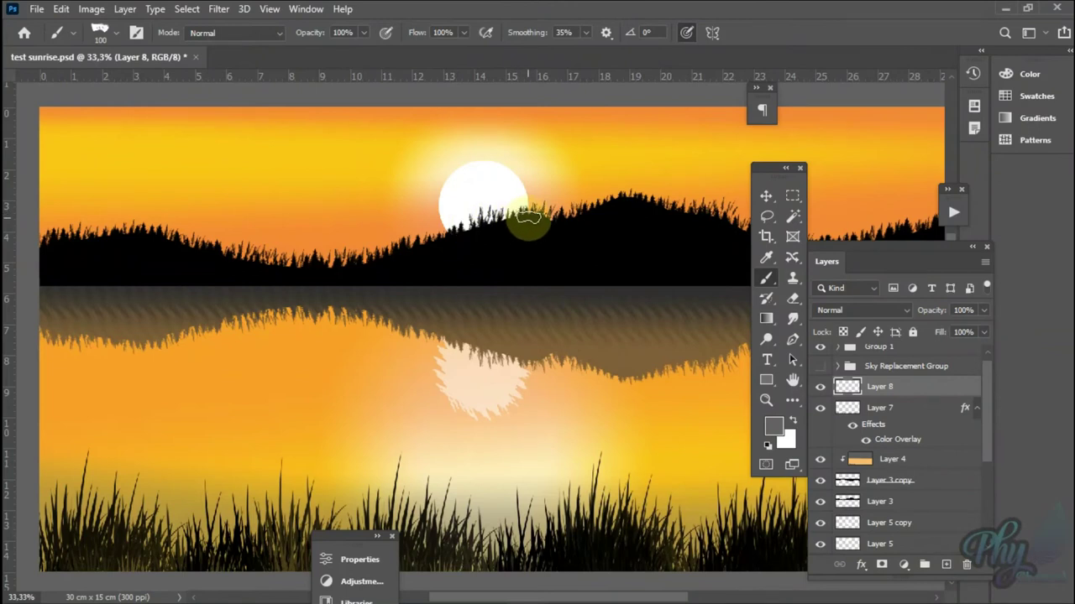
left_click(363, 32)
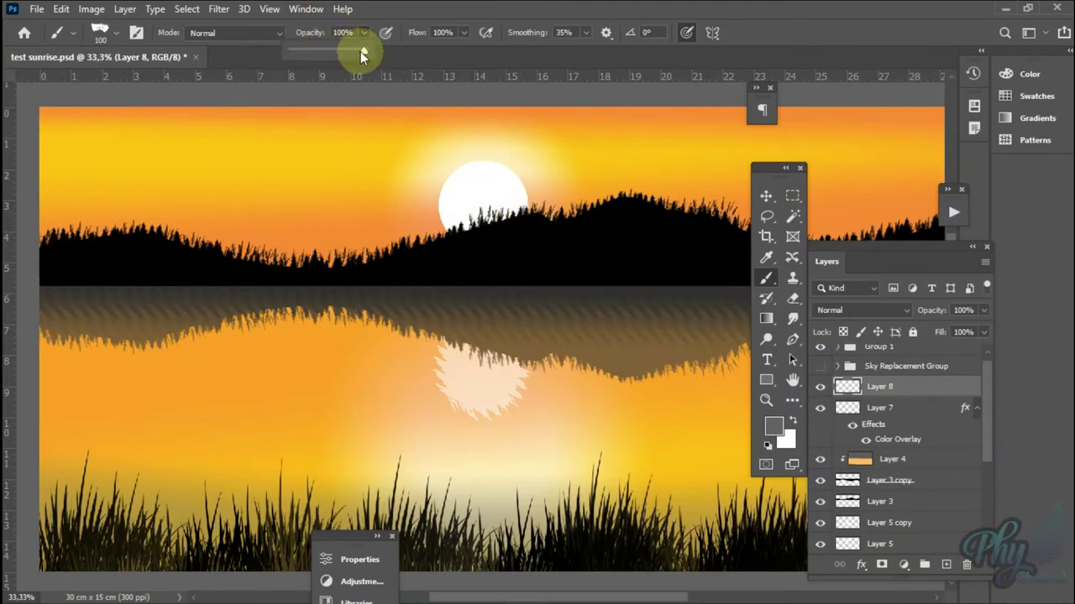
left_click_drag(361, 51, 321, 52)
left_click(462, 32)
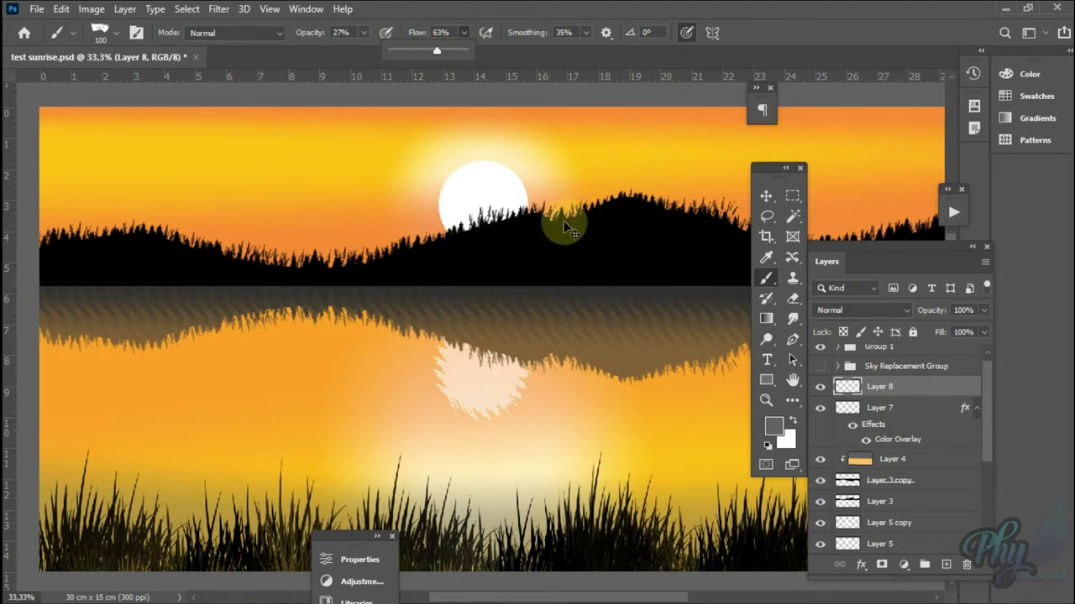
Step: Zoom in and paint soft grey mist strokes along the hillside below the sun
key("ctrl+plus")
key("ctrl+plus")
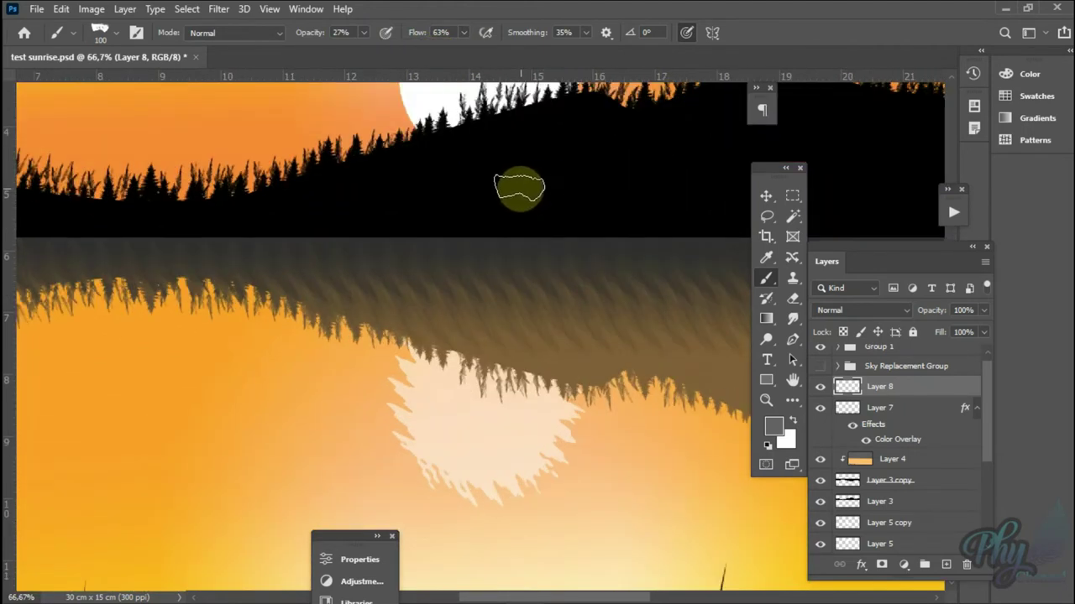
scroll(562, 244, "up", 3)
mouse_move(585, 196)
left_mouse_down()
mouse_move(377, 247)
mouse_move(398, 250)
mouse_move(389, 240)
mouse_move(353, 254)
mouse_move(361, 264)
mouse_move(259, 293)
left_mouse_up()
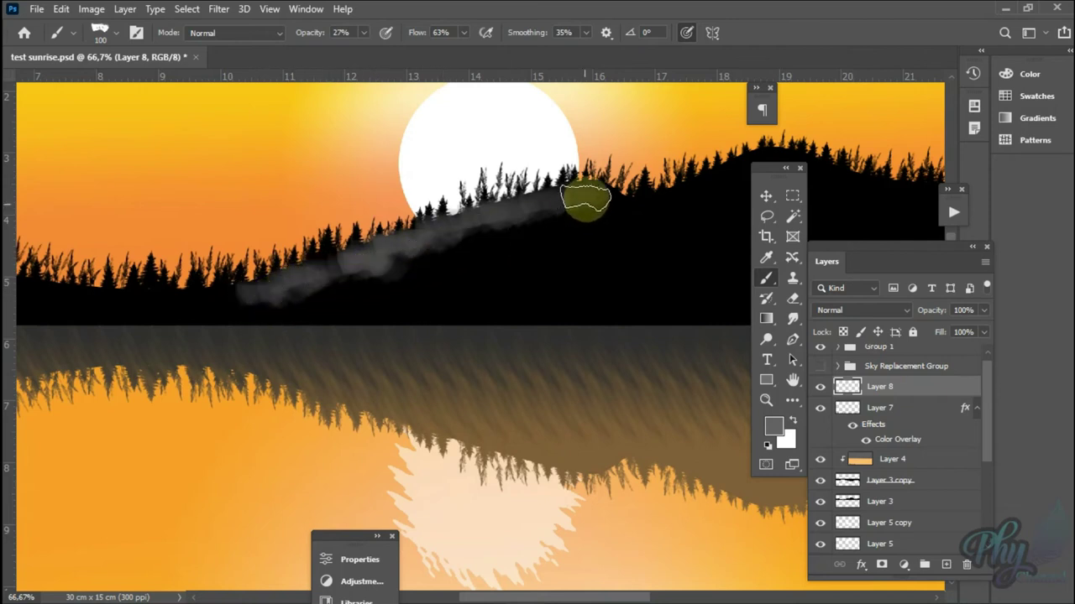
mouse_move(573, 199)
left_mouse_down()
mouse_move(228, 307)
mouse_move(370, 258)
left_mouse_up()
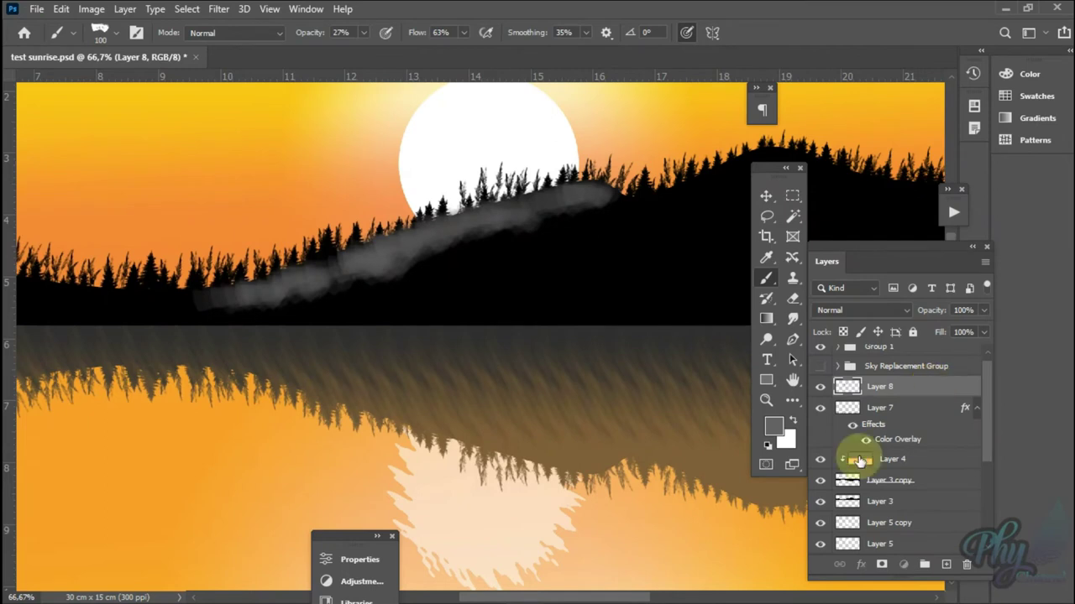
Step: Move mist Layer 8 just above Layer 3 and clip it to that hill layer
left_click(821, 501)
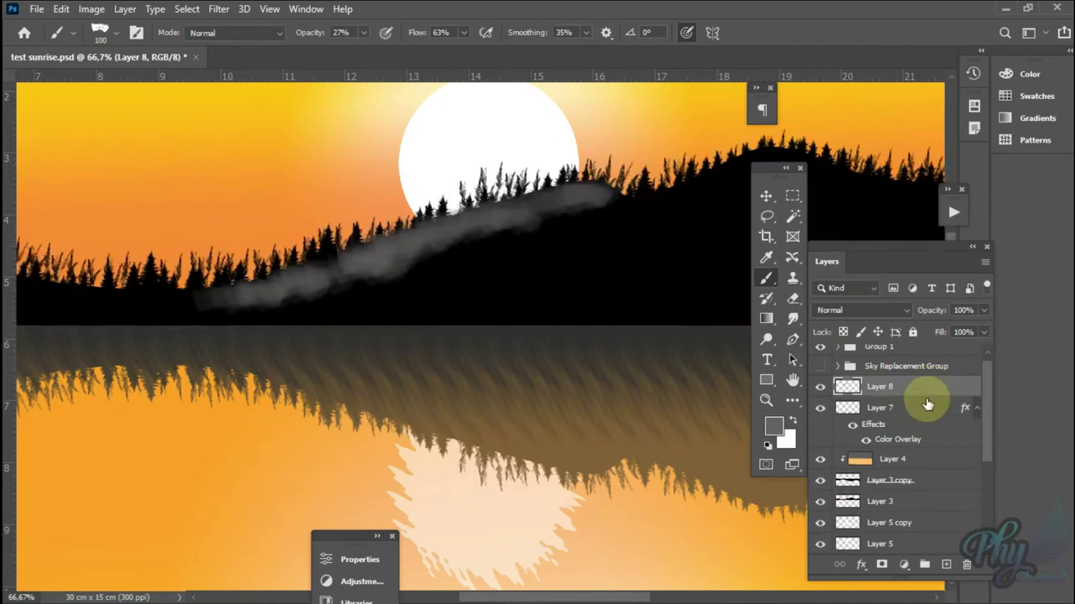
left_click_drag(919, 389, 907, 488)
left_click(821, 480)
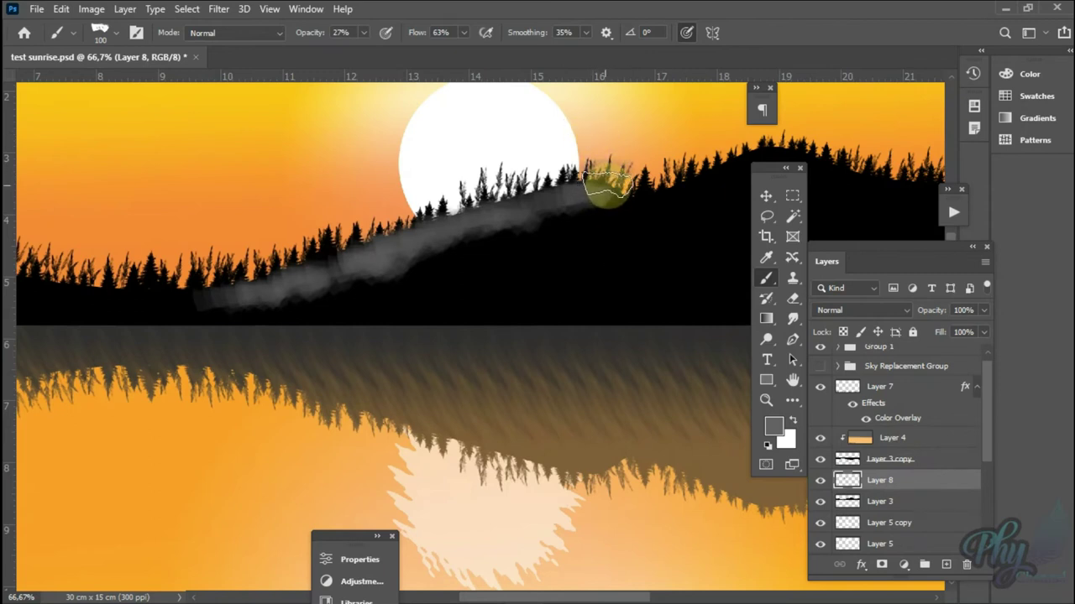
left_click(923, 485, "alt")
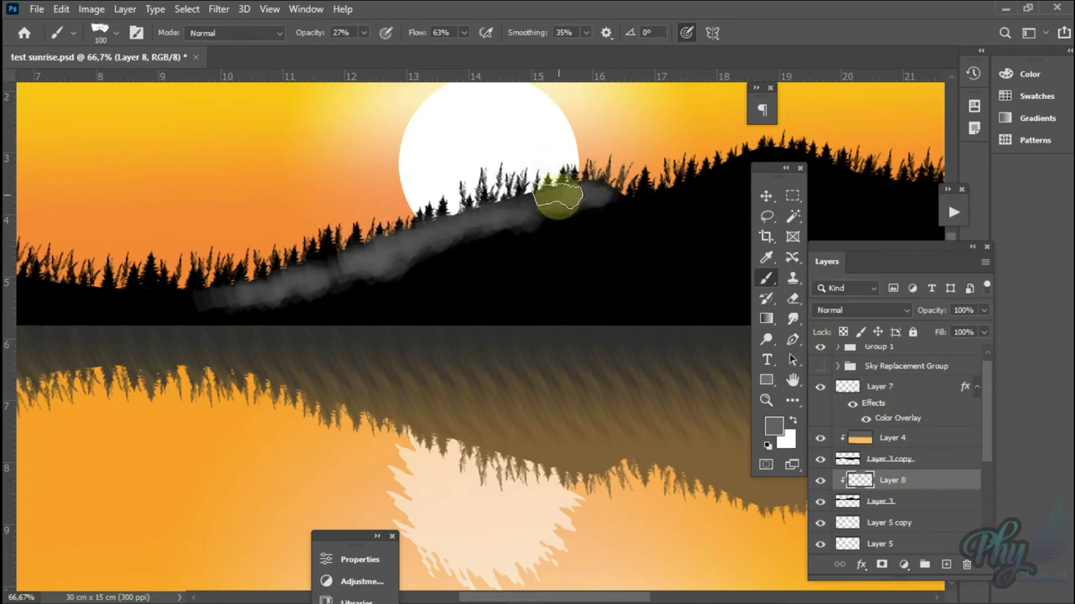
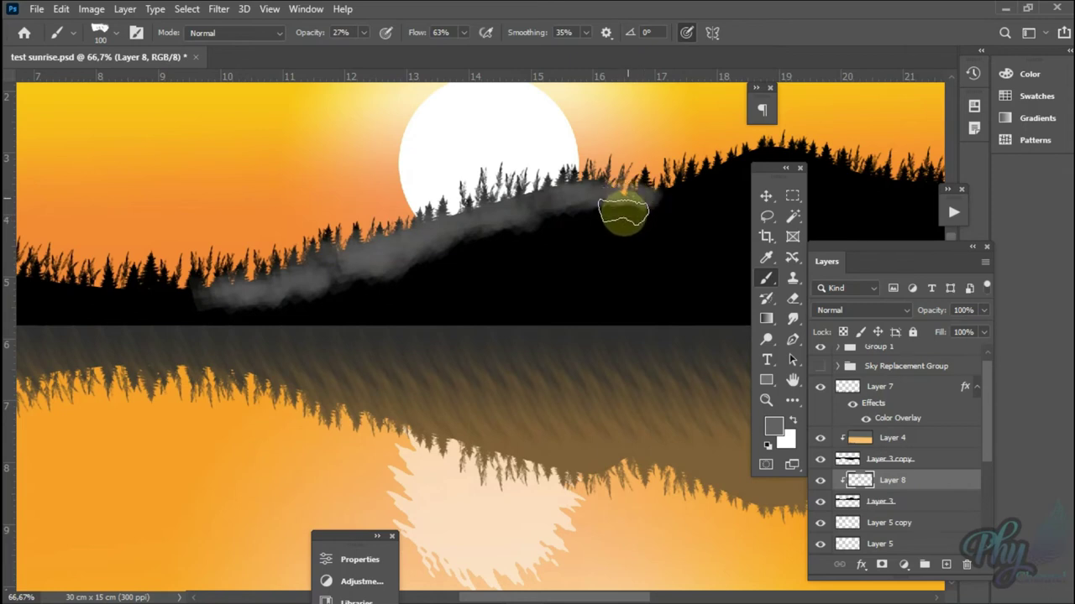
Step: Brush more mist along the treeline and give Layer 8 a pale peach Color Overlay (ffcf95)
left_click_drag(624, 187, 608, 216)
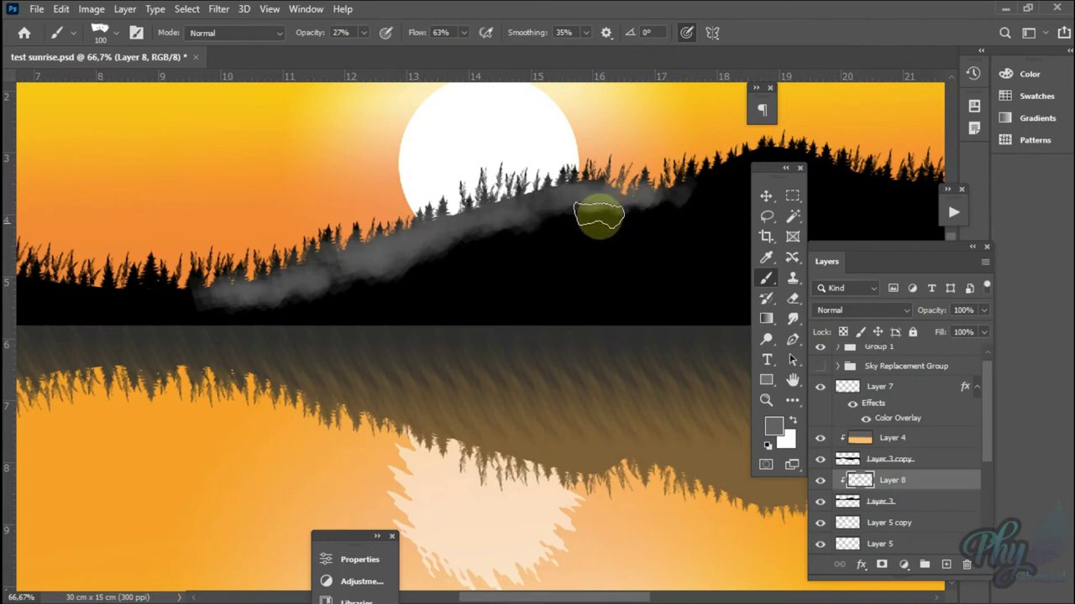
left_click_drag(599, 216, 316, 285)
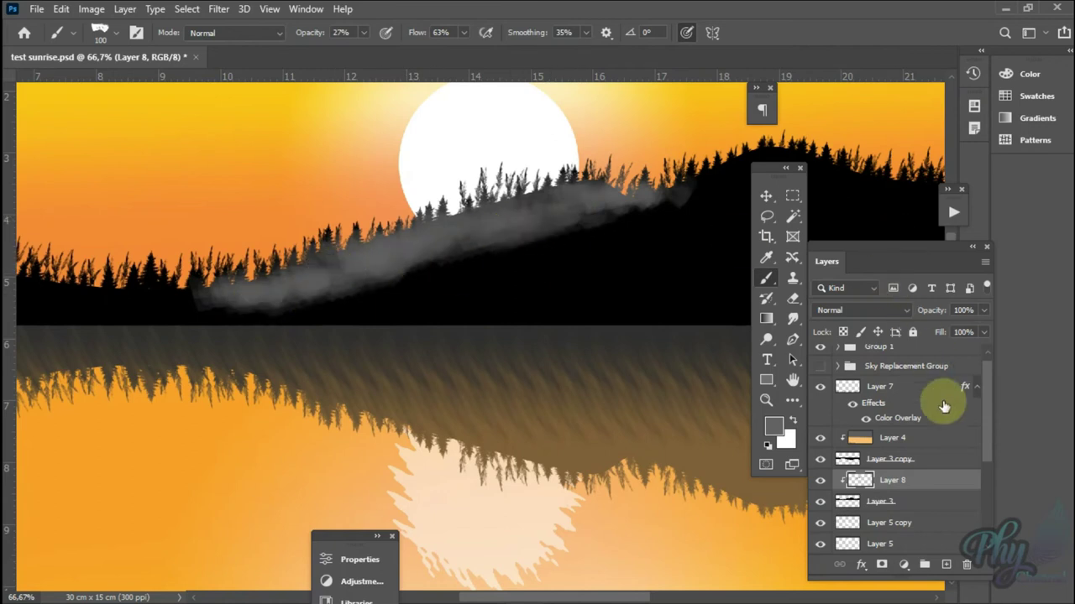
left_click(862, 566)
left_click(903, 502)
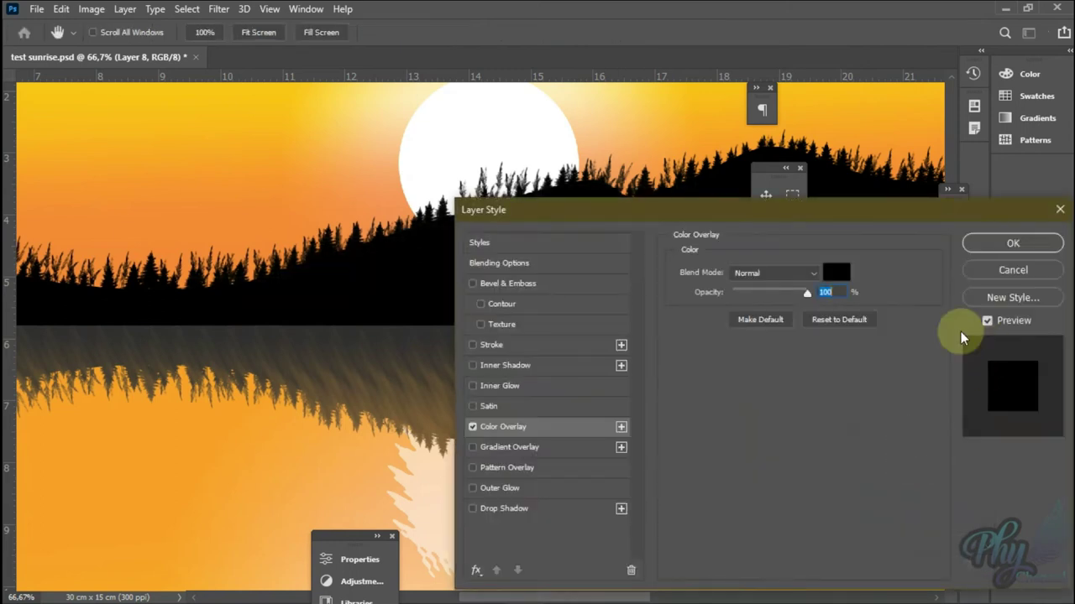
left_click(835, 272)
type("f7a643")
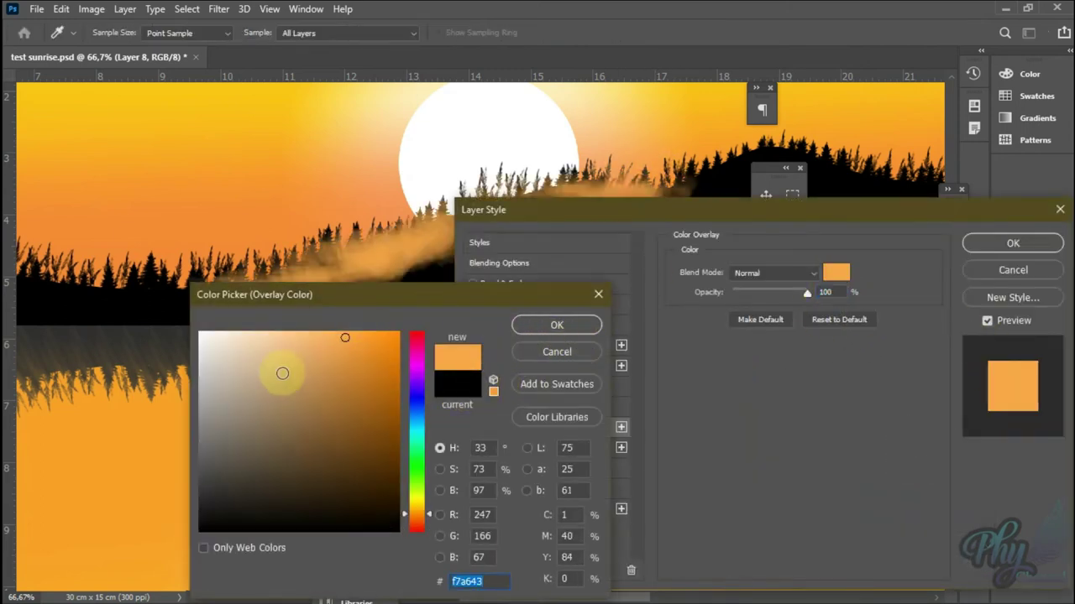
left_click(308, 333)
left_click_drag(309, 334, 282, 330)
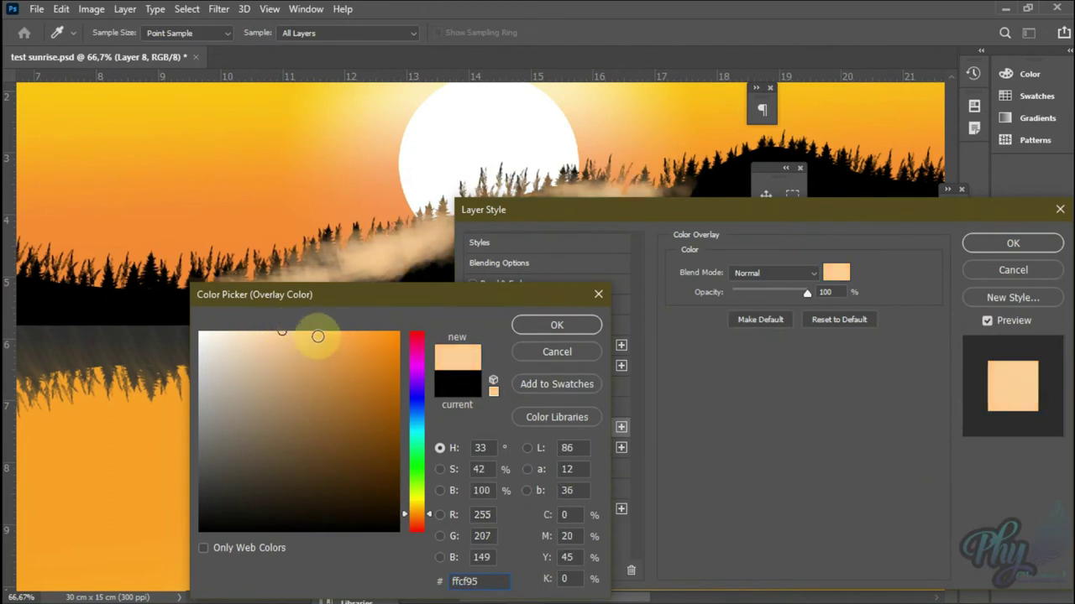
left_click(557, 324)
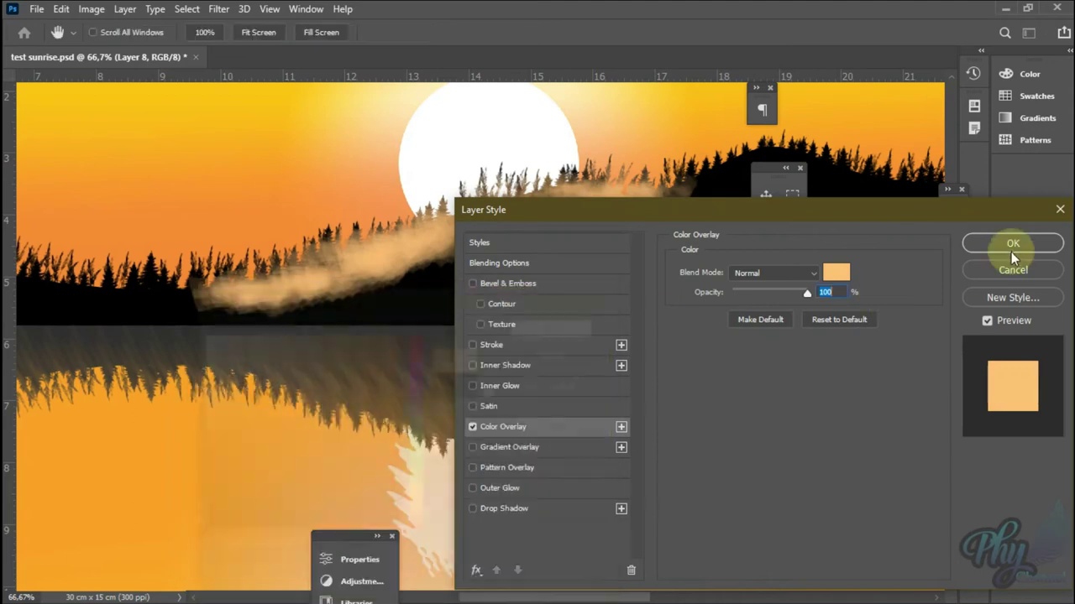
left_click(1011, 244)
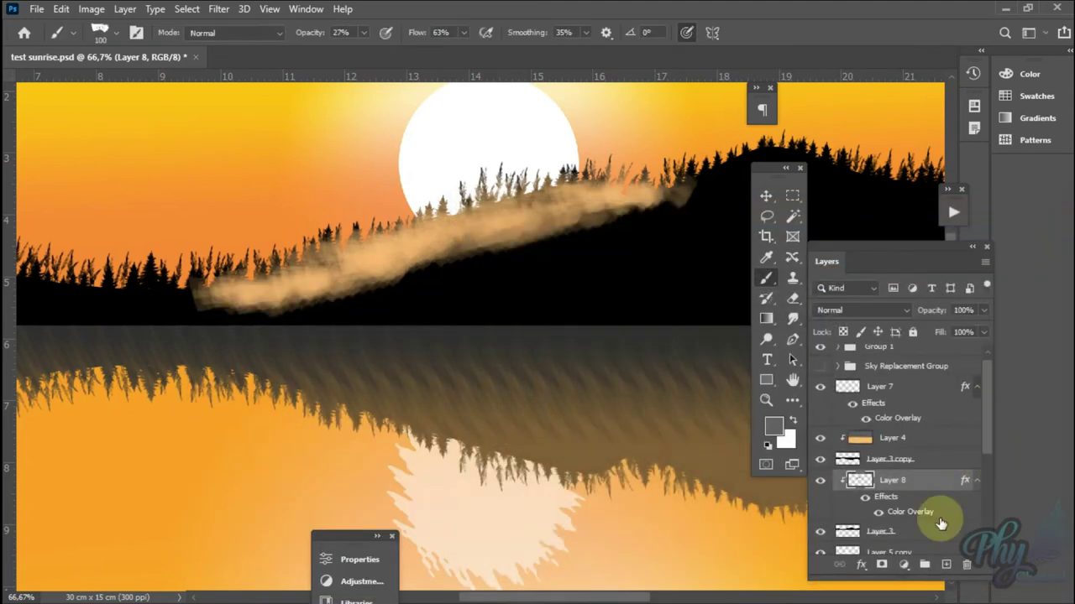
Step: Merge a new empty layer into Layer 8 to bake in the peach overlay
left_click(934, 532)
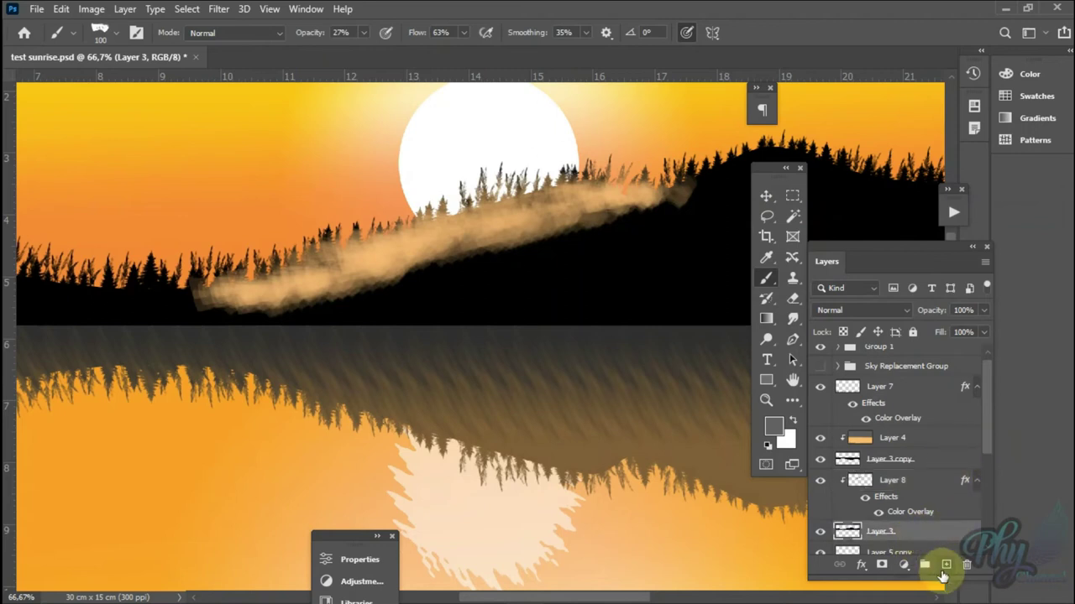
left_click(946, 564)
left_click(910, 486, "shift")
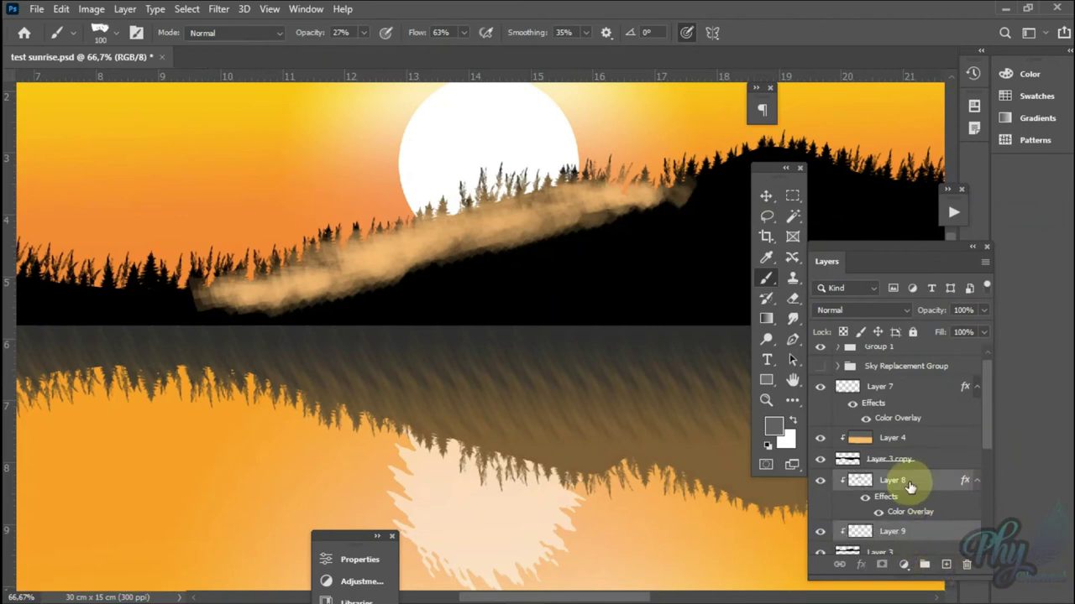
key("ctrl+e")
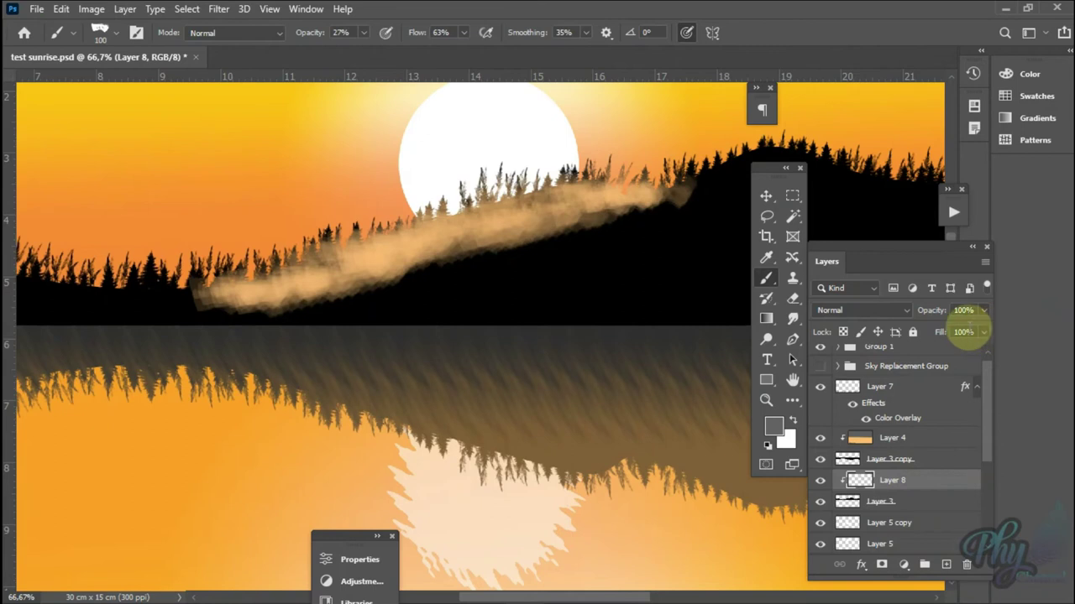
Step: Preview blend modes on the mist, keep Normal, and lower its Fill to 15%
left_click(895, 311)
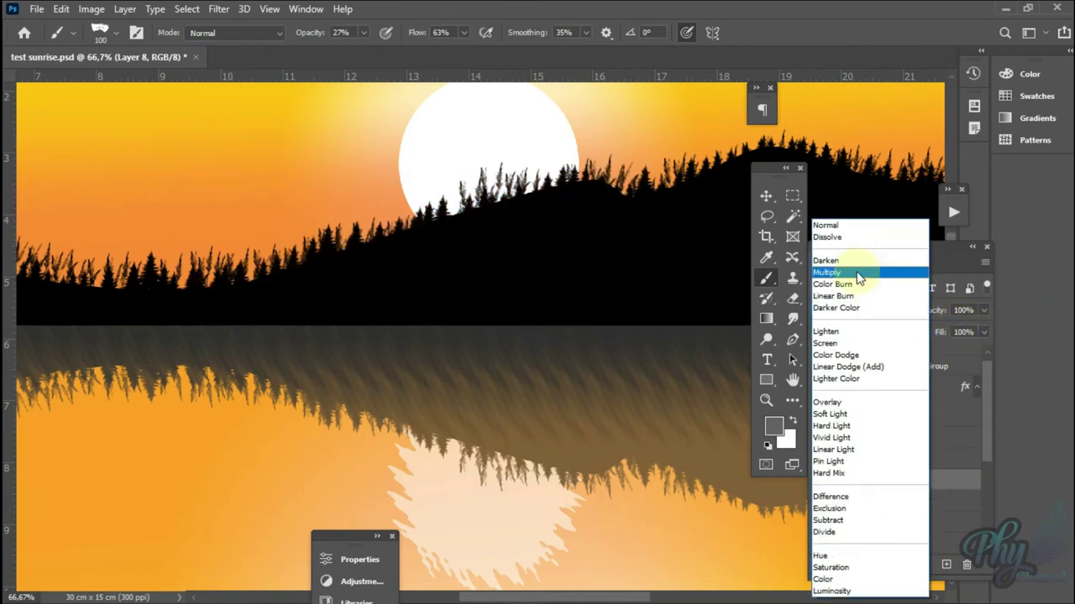
left_click(857, 272)
key("Down")
key("Down")
key("Down")
key("Down")
key("Down")
key("Down")
key("Down")
key("Down")
key("Down")
key("Down")
key("Down")
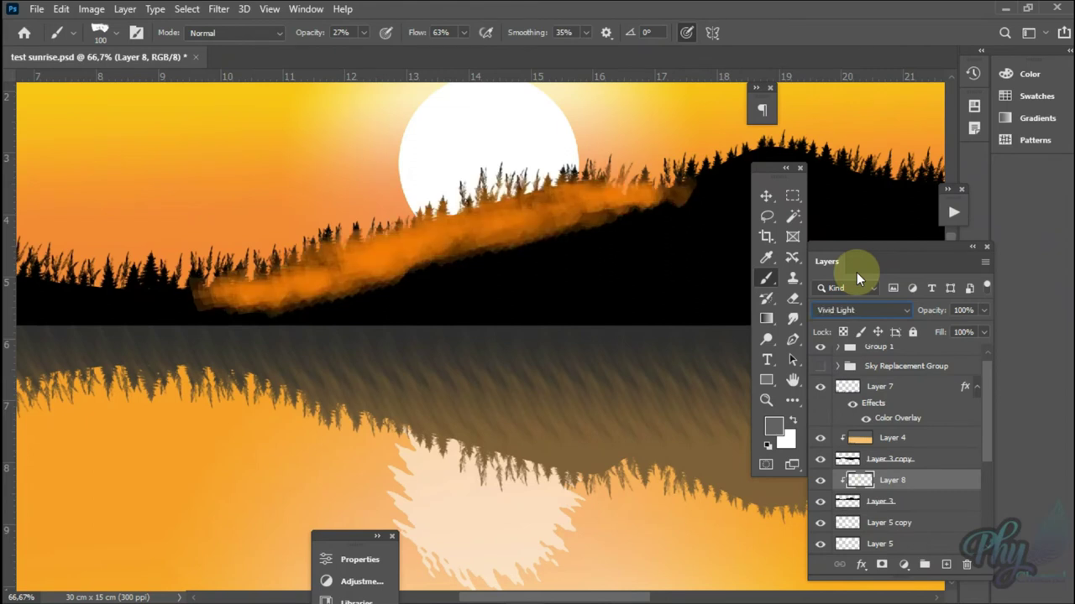
key("Down")
key("Down")
key("Down")
key("Down")
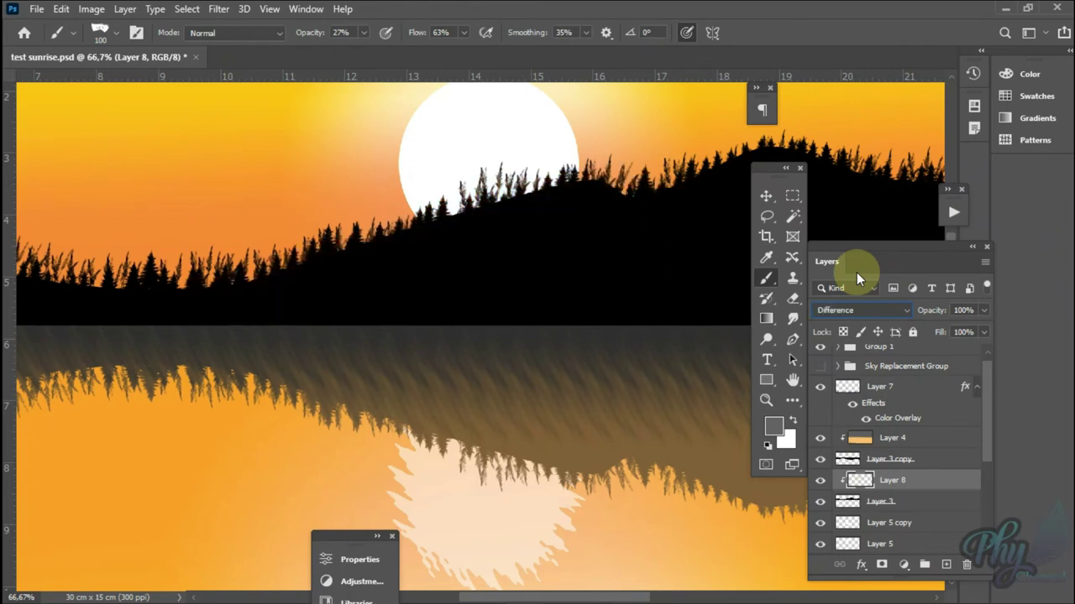
key("Down")
key("Down")
key("Down")
key("Down")
key("Down")
key("Down")
key("Down")
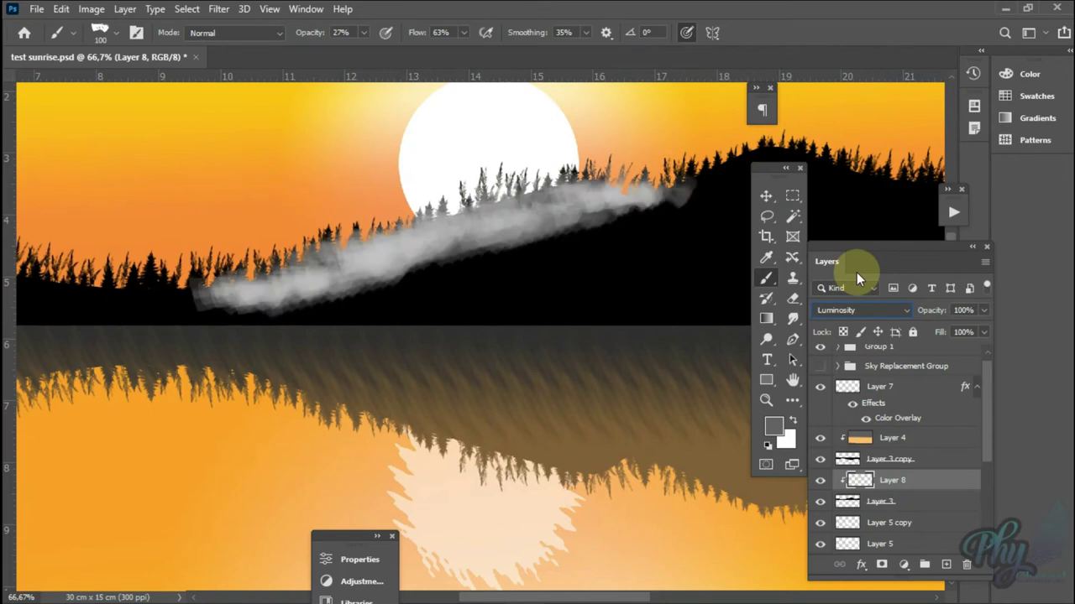
left_click(907, 310)
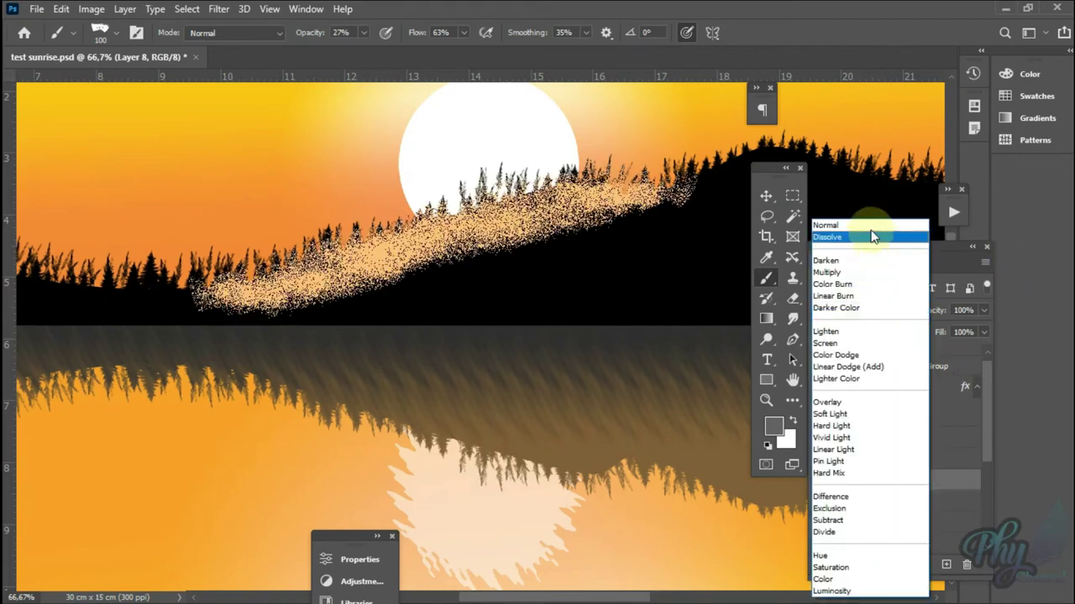
left_click(869, 220)
left_click(983, 332)
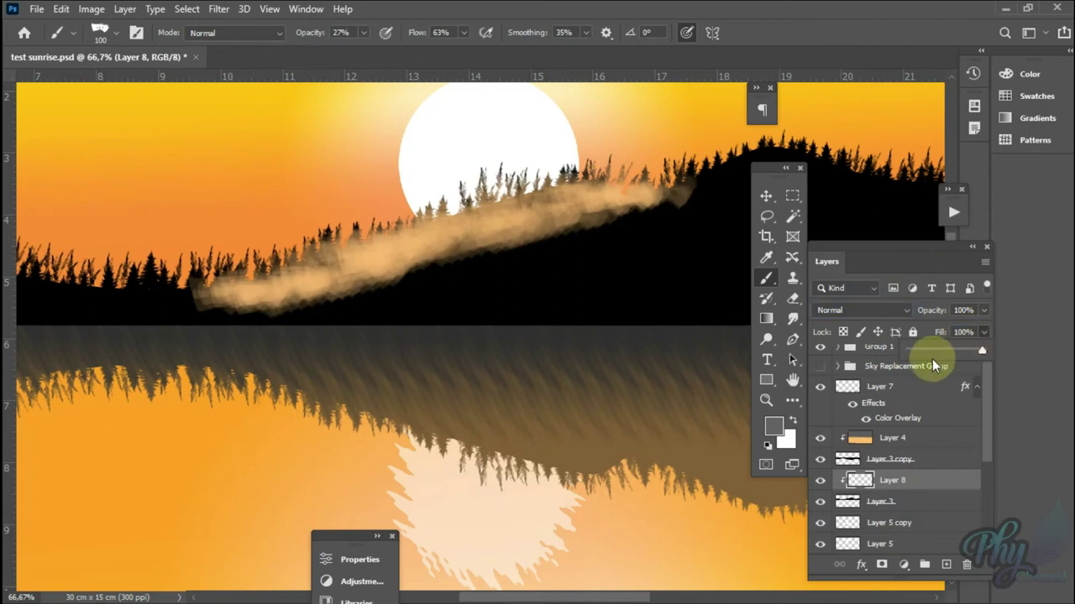
left_click_drag(937, 349, 927, 350)
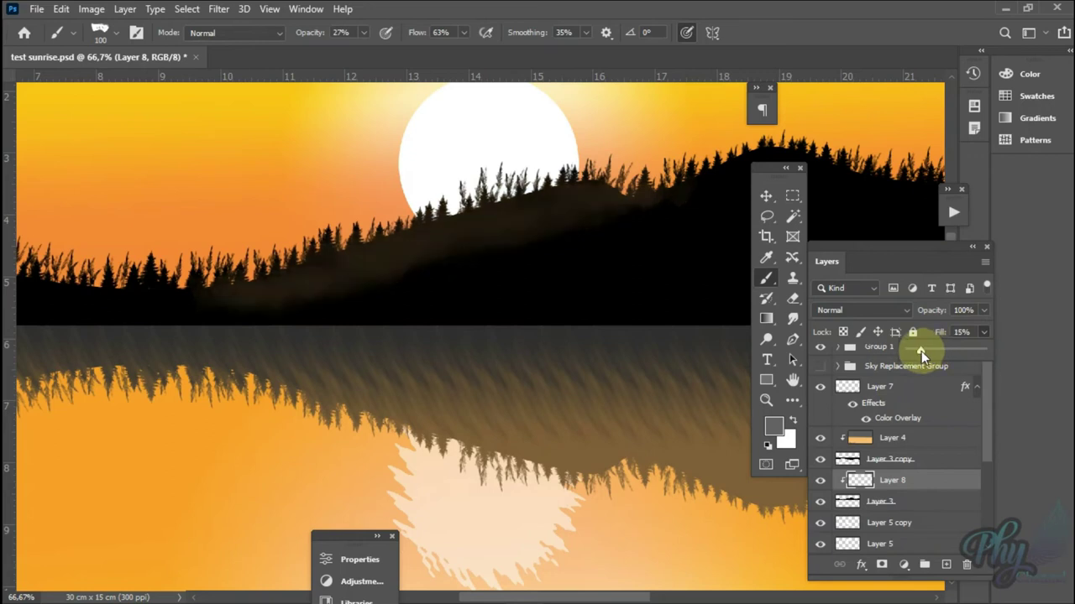
Step: Fit the image on screen, then zoom to 50% on the hills
key("z")
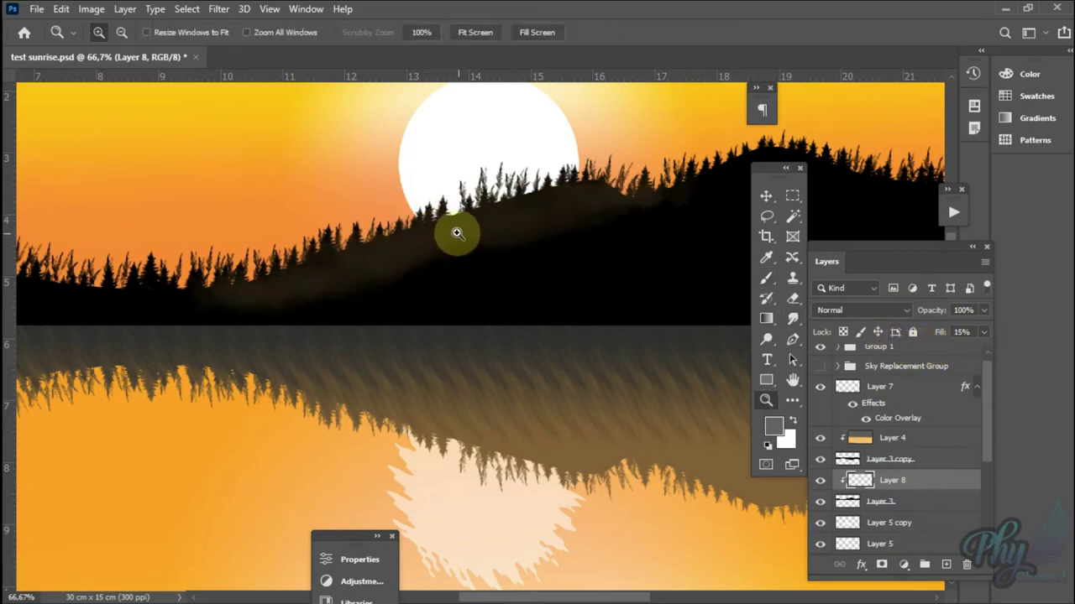
right_click(462, 234)
right_click(491, 235)
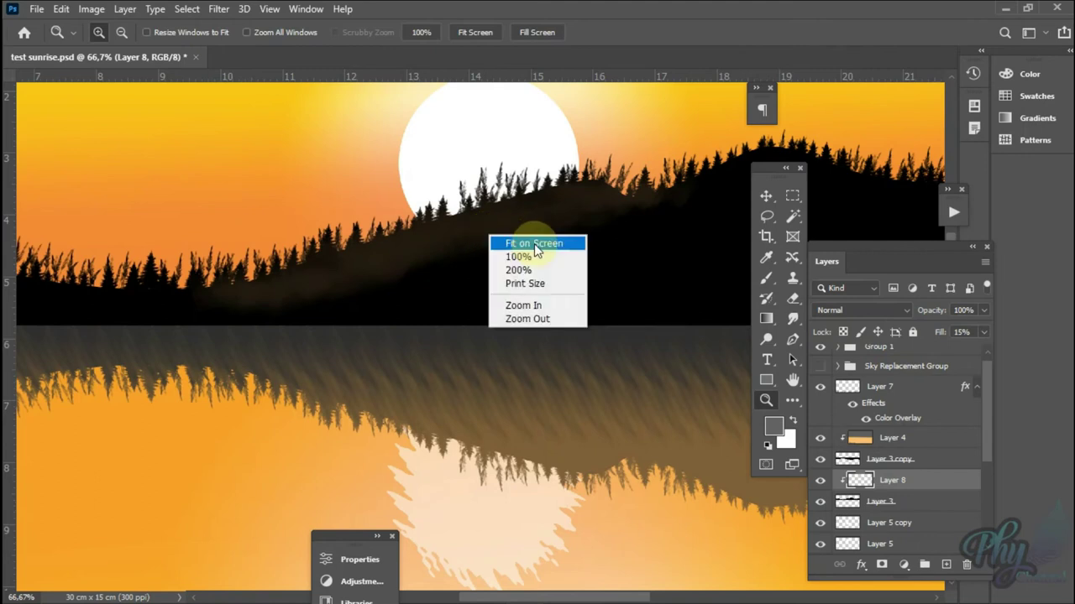
left_click(525, 243)
left_click(464, 254)
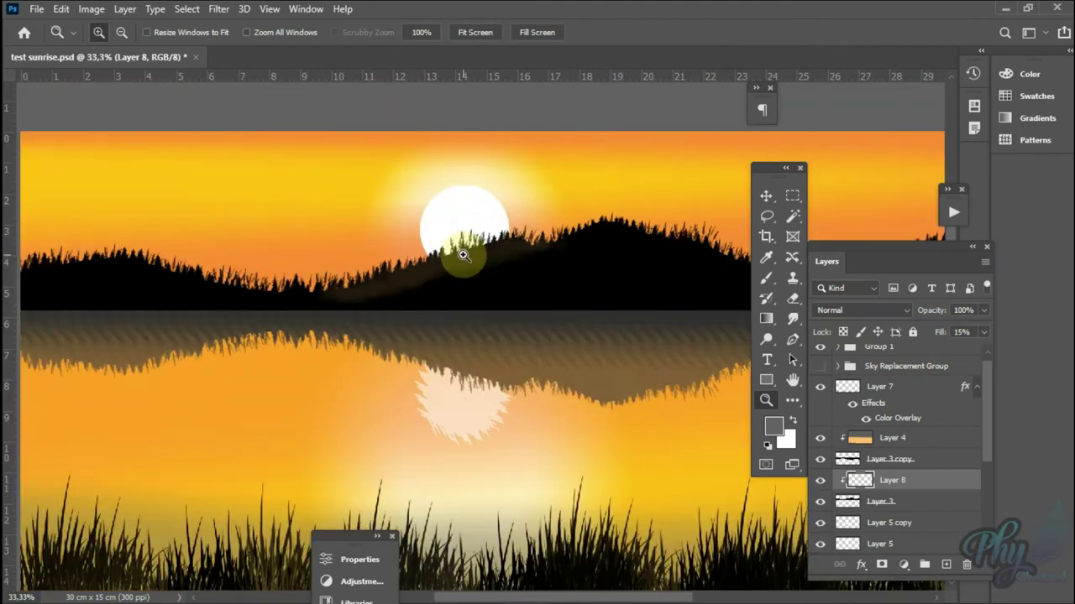
left_click(516, 248)
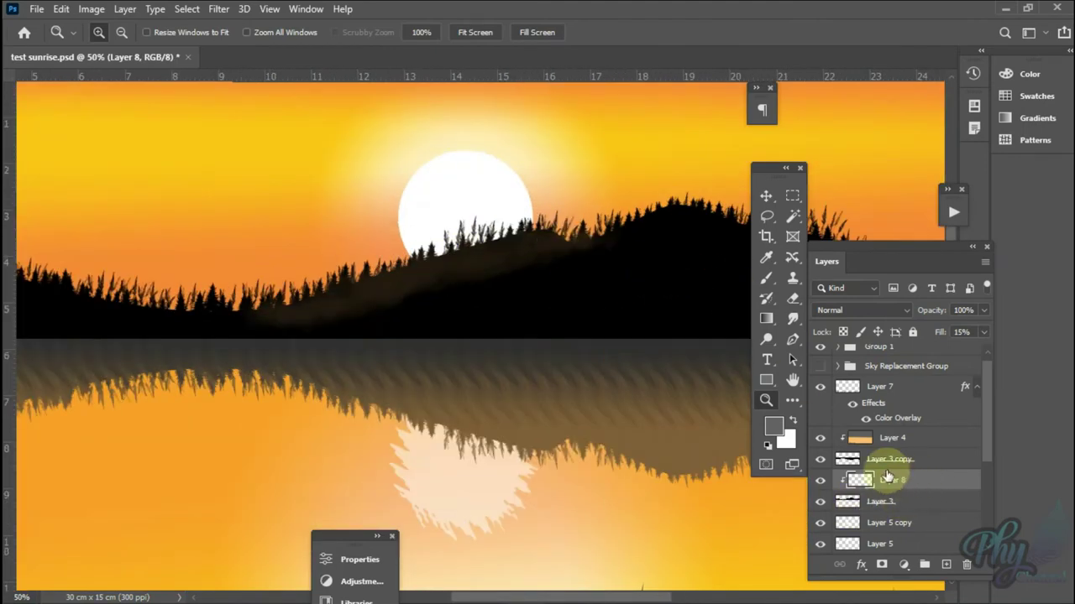
Step: Rotate the brush tip angle in the brush preset picker
key("b")
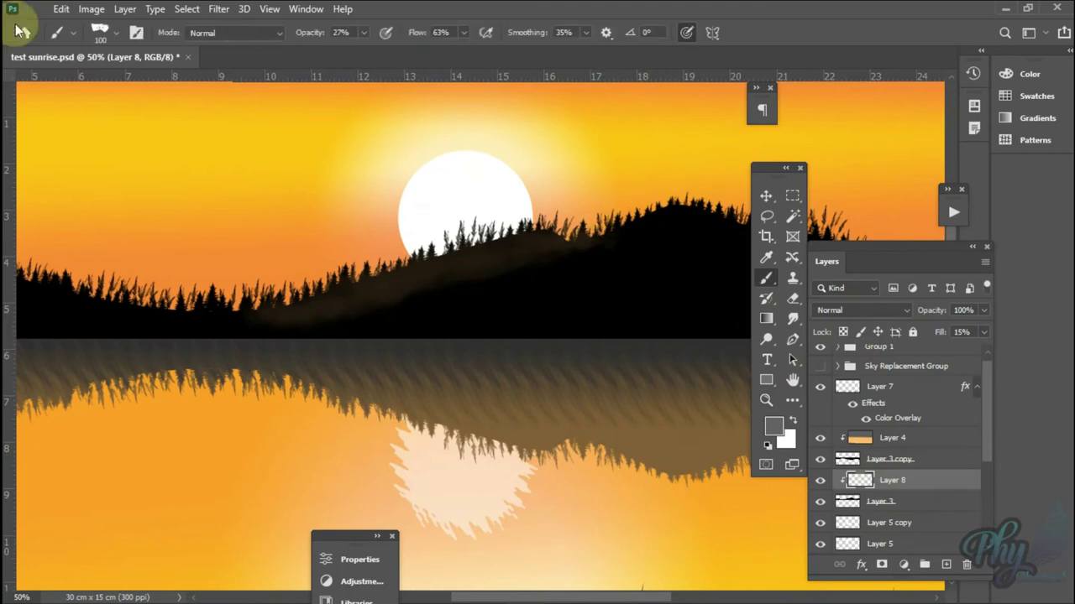
left_click(114, 37)
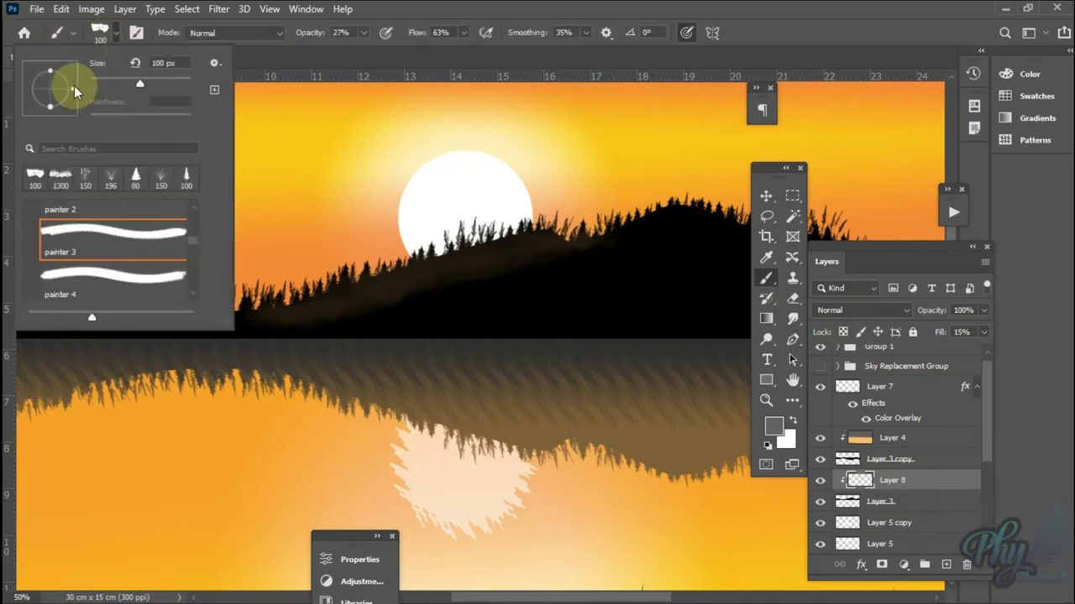
left_click_drag(70, 81, 65, 72)
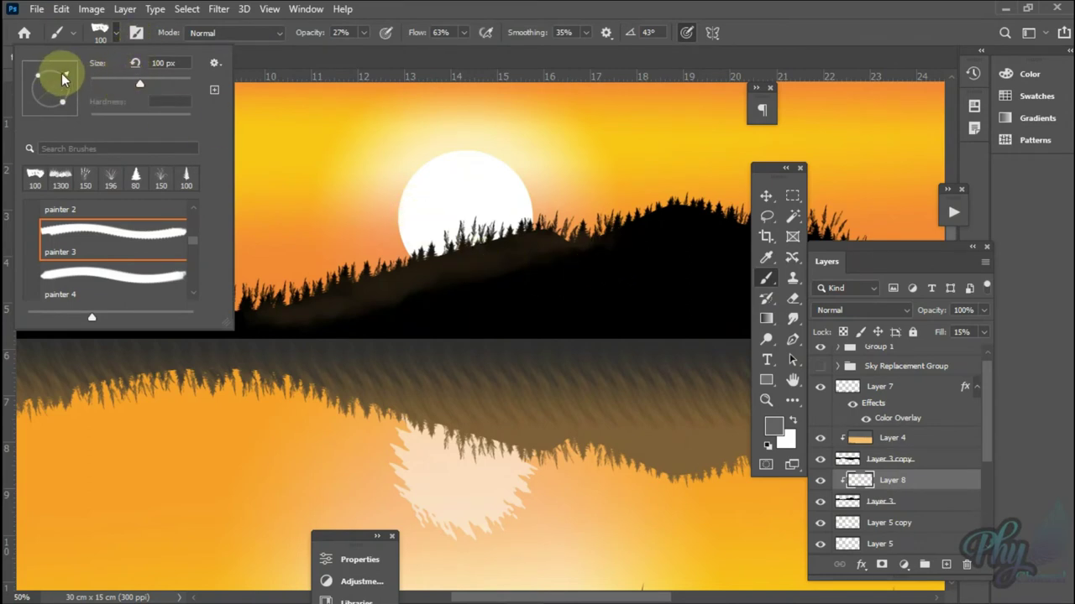
left_click(611, 243)
Step: Brush faint haze along the right-hand hill ridge, zooming in closely on it
mouse_move(603, 246)
left_mouse_down()
mouse_move(684, 214)
mouse_move(586, 246)
left_mouse_up()
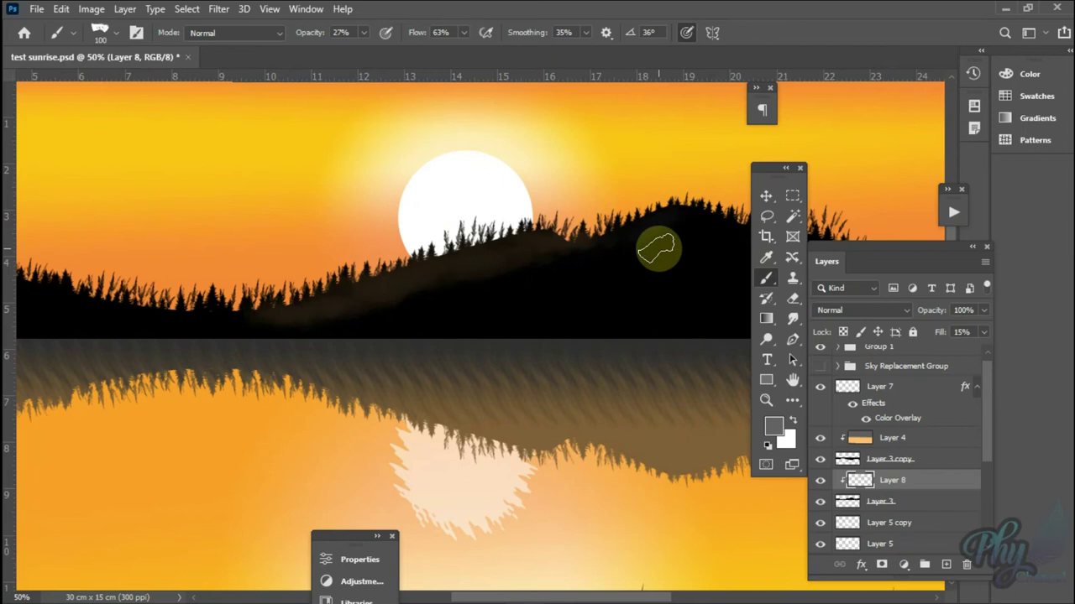
mouse_move(659, 248)
left_mouse_down()
mouse_move(585, 240)
mouse_move(680, 221)
mouse_move(643, 221)
mouse_move(574, 261)
mouse_move(628, 233)
left_mouse_up()
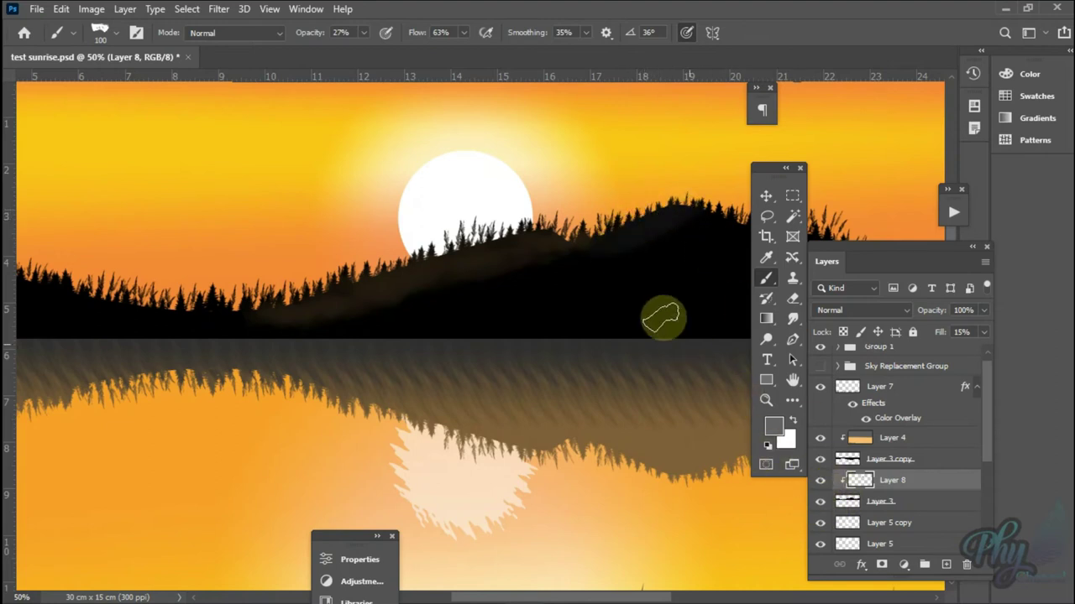
key("z")
left_click(661, 253)
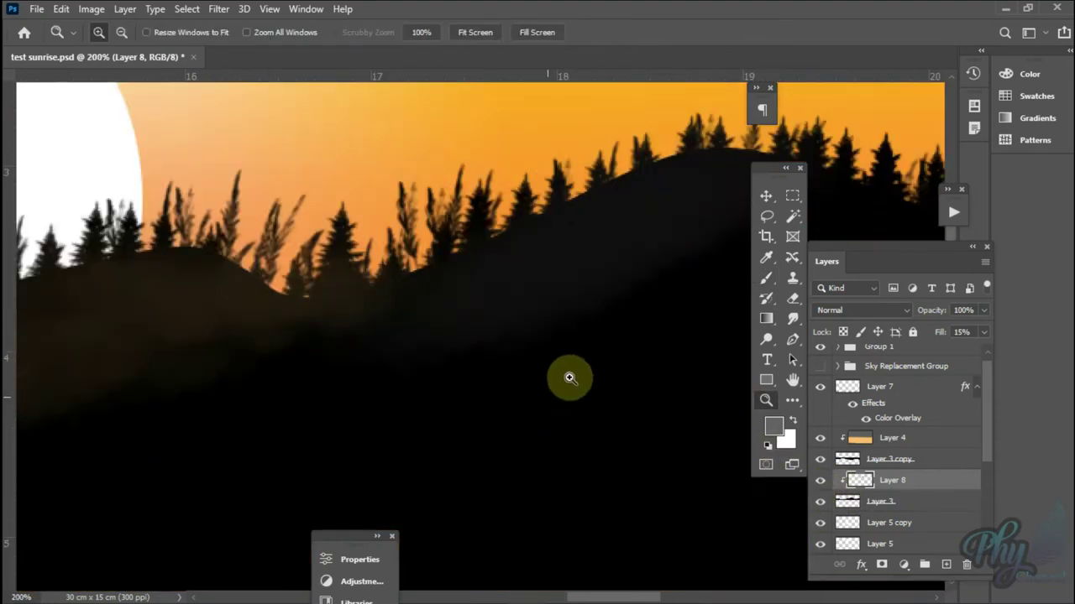
key("b")
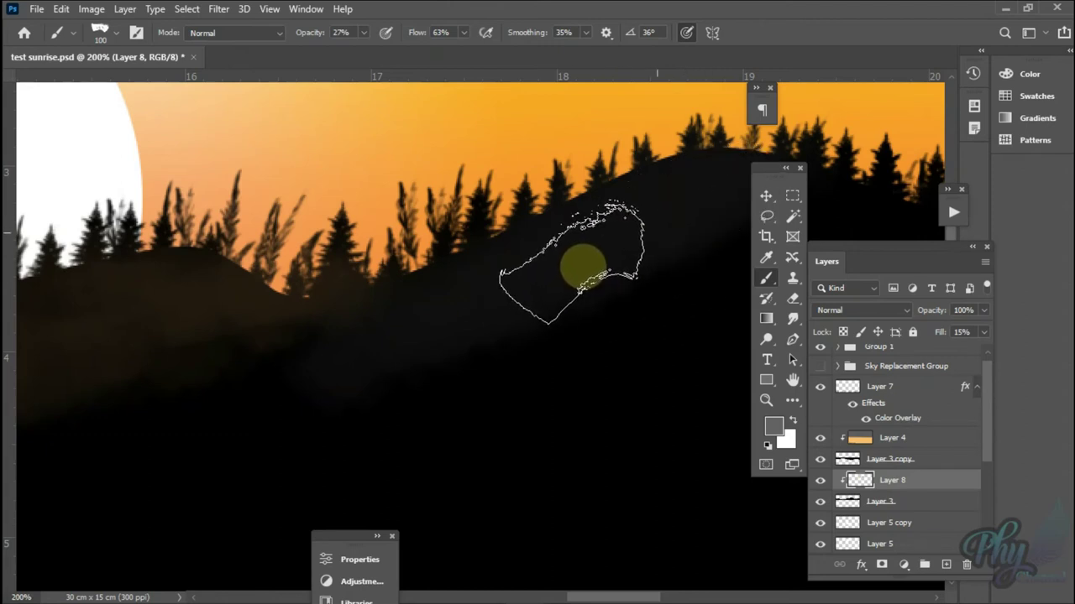
key("z")
right_click(529, 267)
left_click(550, 272)
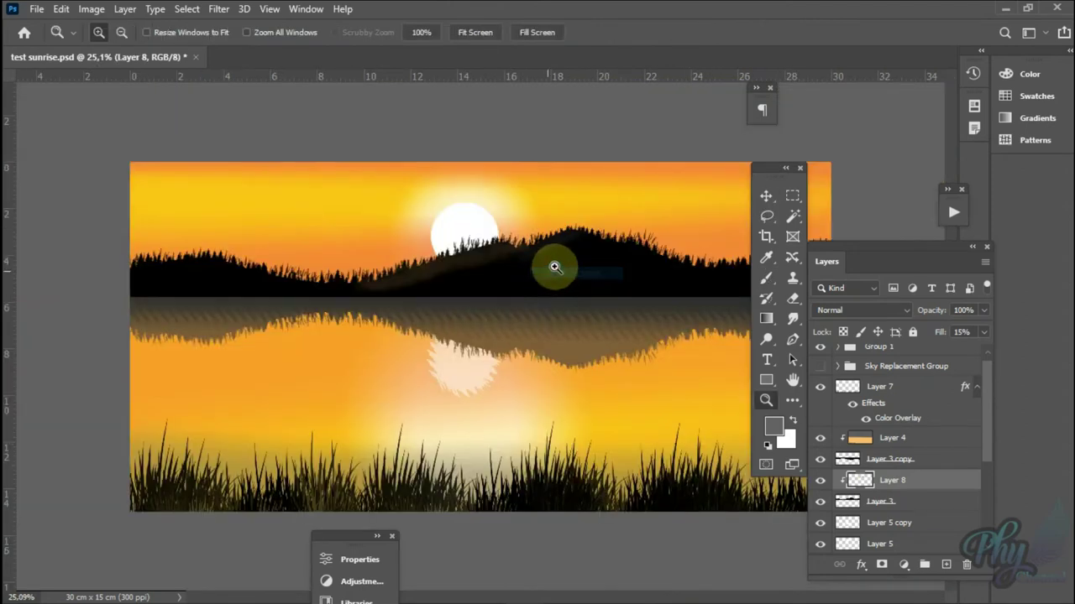
left_click(618, 237)
left_click(575, 252)
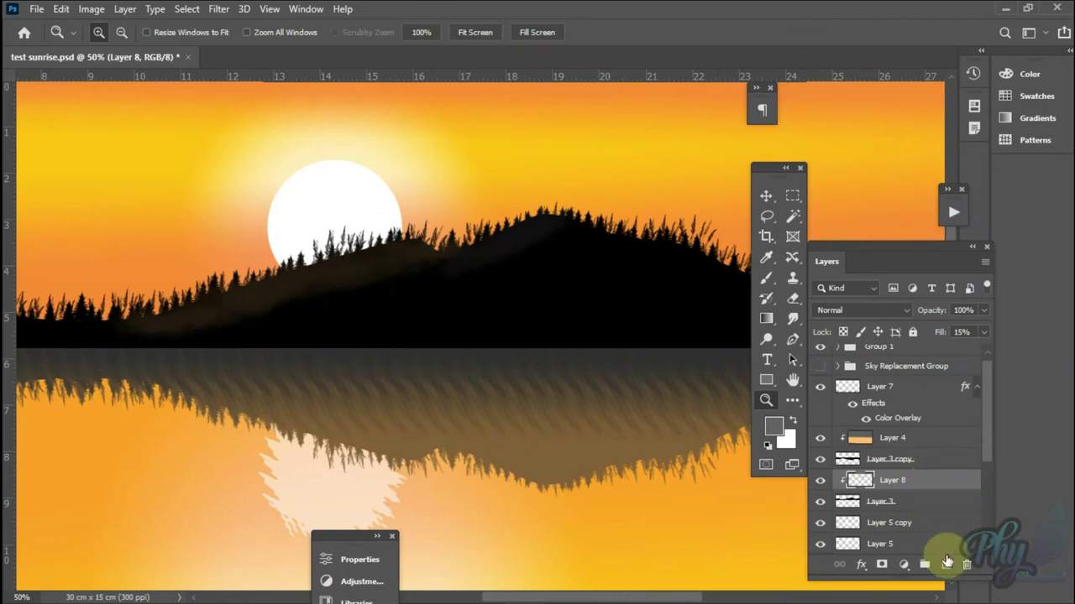
left_click(904, 565)
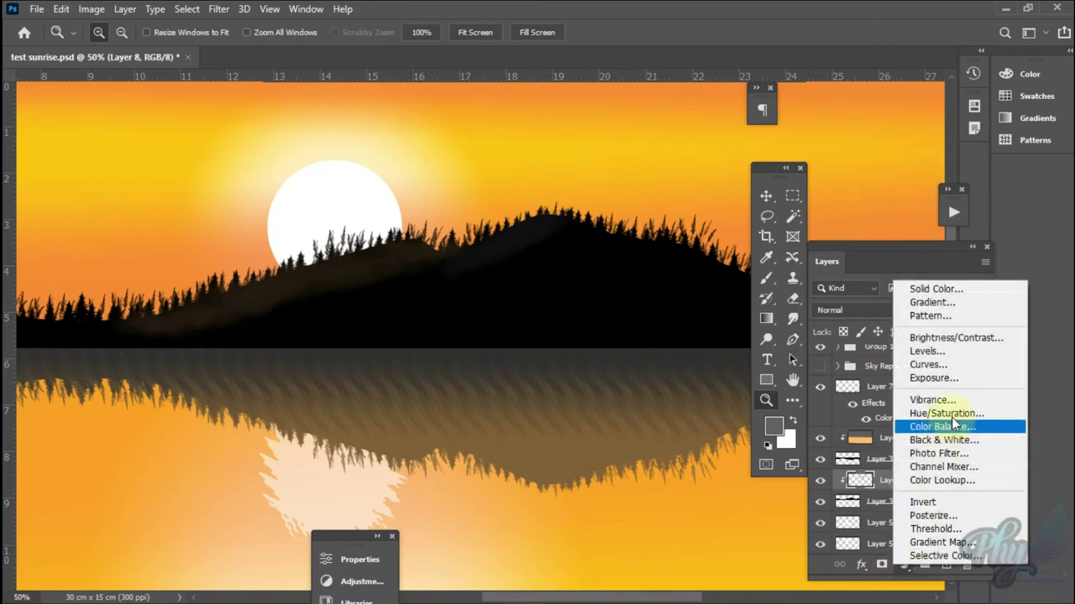
key("Escape")
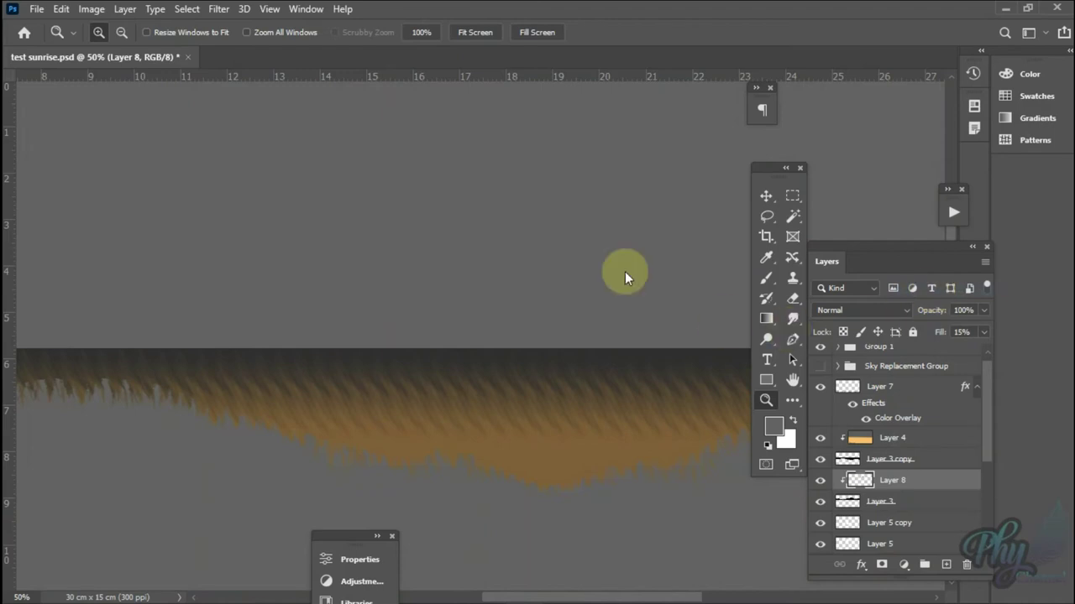
left_click(856, 565)
key("Escape")
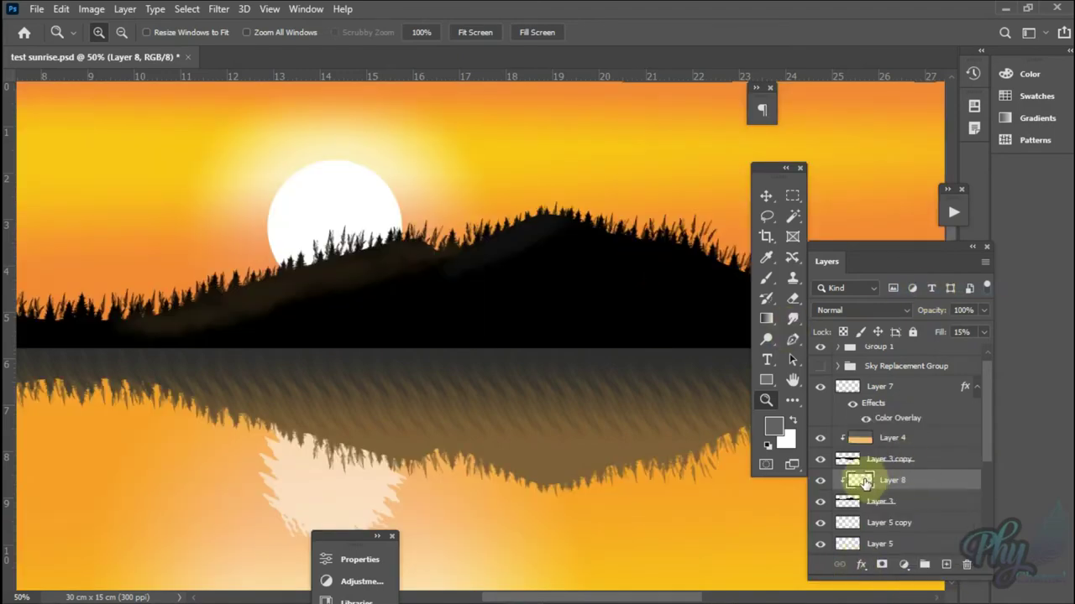
left_click(865, 483, "ctrl")
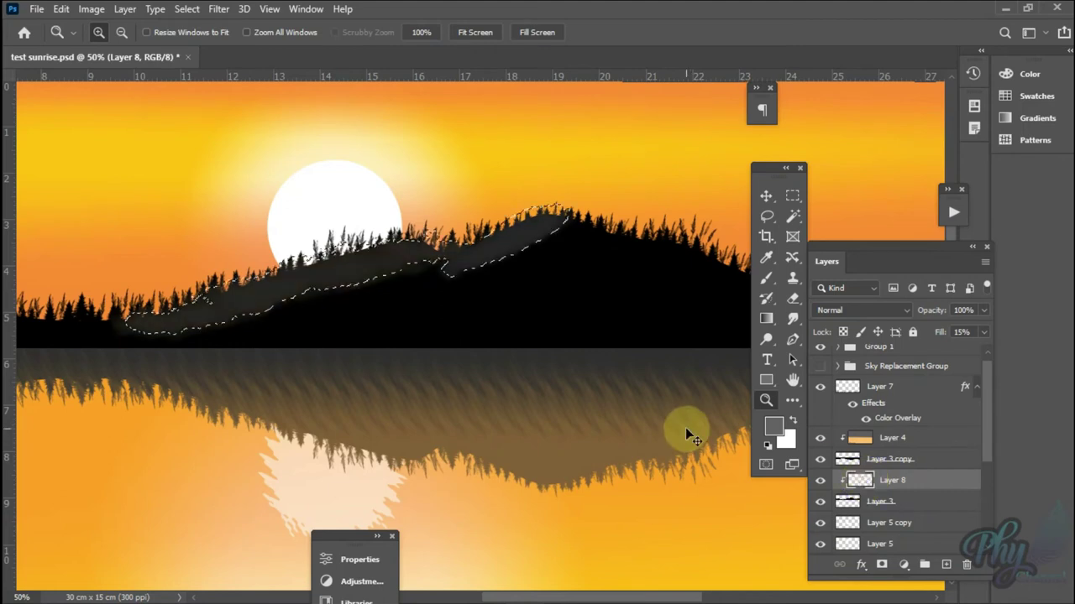
key("ctrl+d")
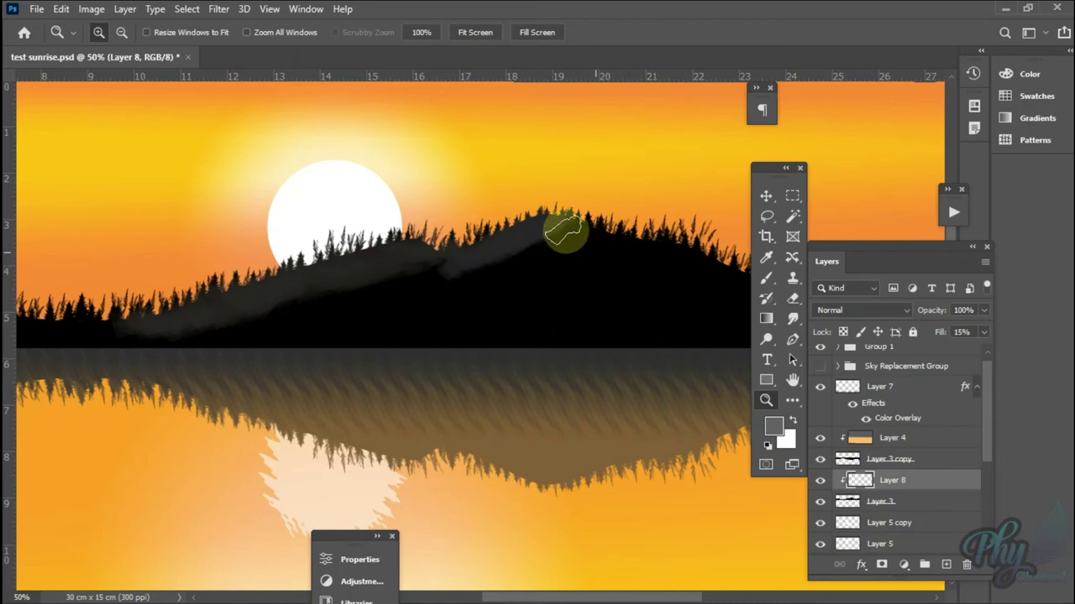
Step: Paint more mist over the hilltop ridge and raise Layer 8's fill to 100%
key("b")
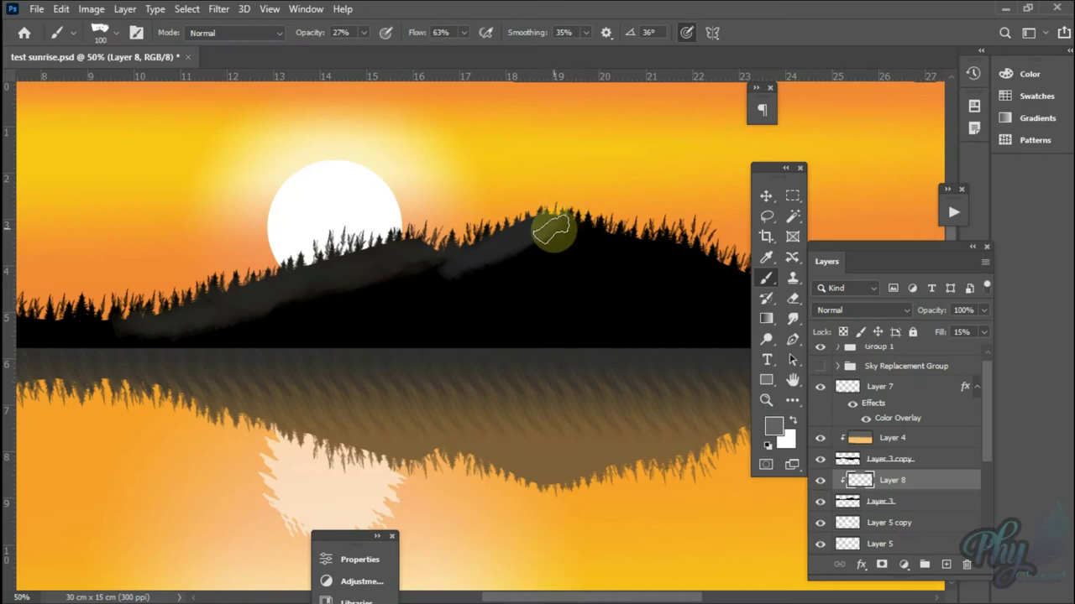
left_click_drag(551, 236, 584, 230)
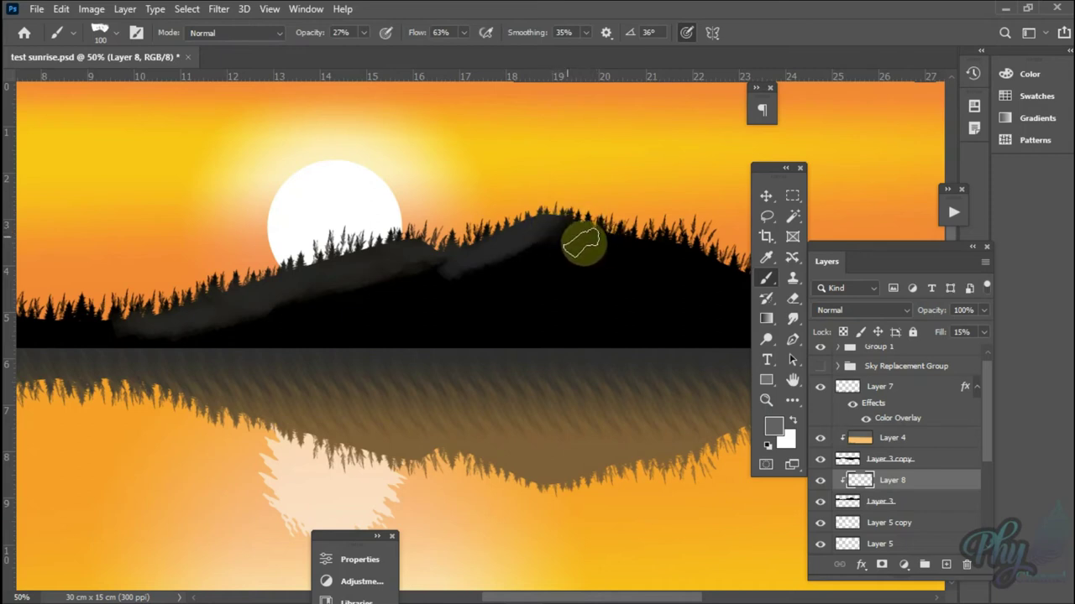
mouse_move(538, 260)
left_mouse_down()
mouse_move(588, 238)
mouse_move(580, 228)
mouse_move(391, 283)
mouse_move(419, 284)
mouse_move(573, 225)
mouse_move(588, 237)
mouse_move(557, 226)
mouse_move(564, 232)
mouse_move(552, 235)
mouse_move(607, 240)
mouse_move(559, 223)
left_mouse_up()
mouse_move(593, 280)
left_mouse_down()
mouse_move(204, 336)
mouse_move(383, 283)
mouse_move(103, 325)
mouse_move(153, 324)
mouse_move(307, 280)
mouse_move(478, 269)
mouse_move(530, 228)
mouse_move(499, 240)
mouse_move(491, 266)
left_mouse_up()
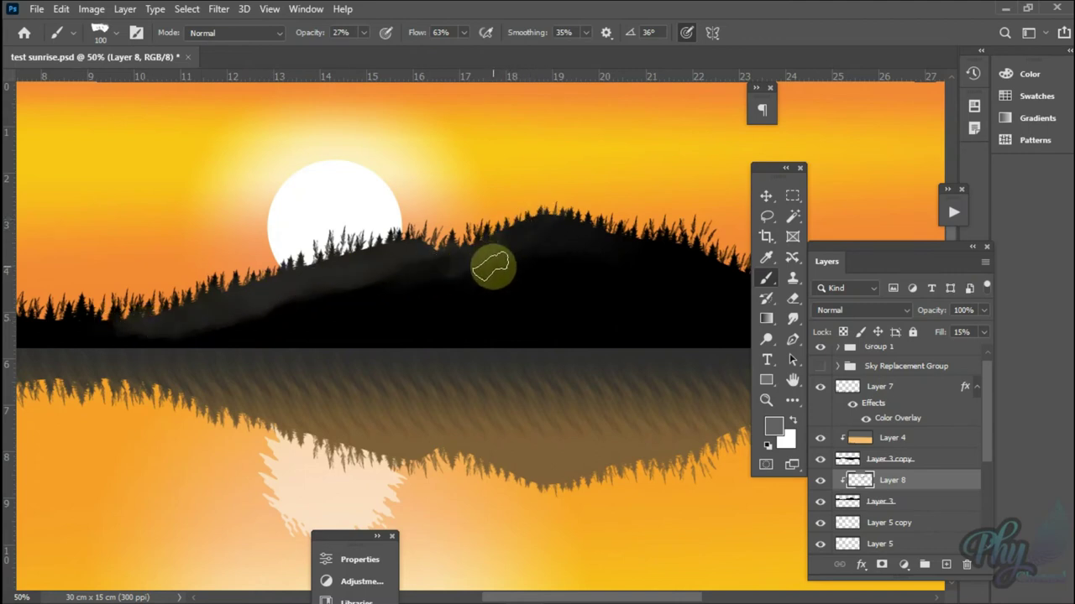
left_click_drag(680, 600, 567, 600)
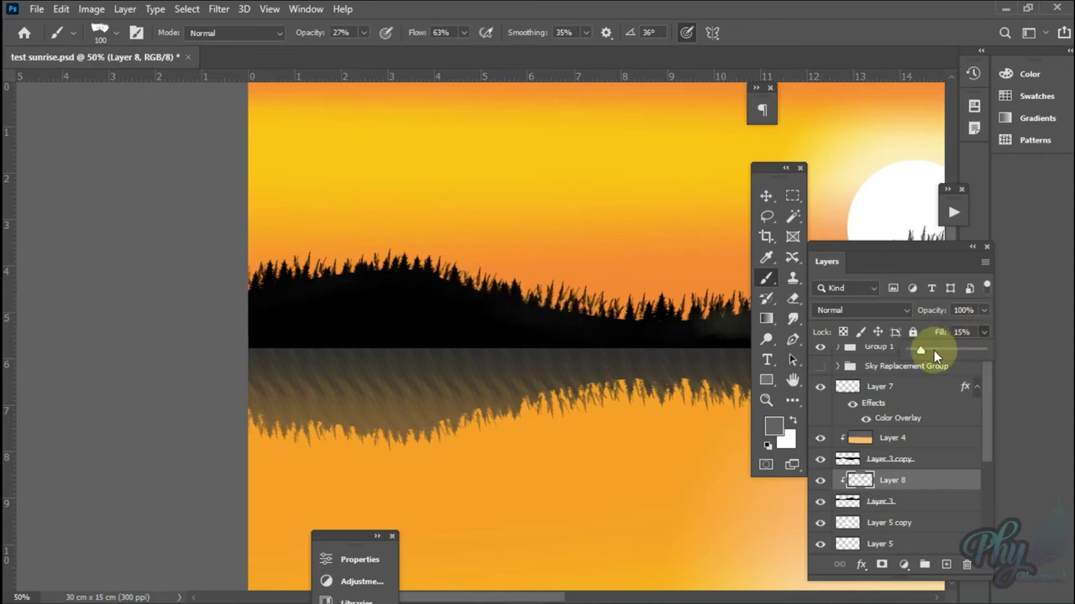
left_click_drag(933, 351, 999, 353)
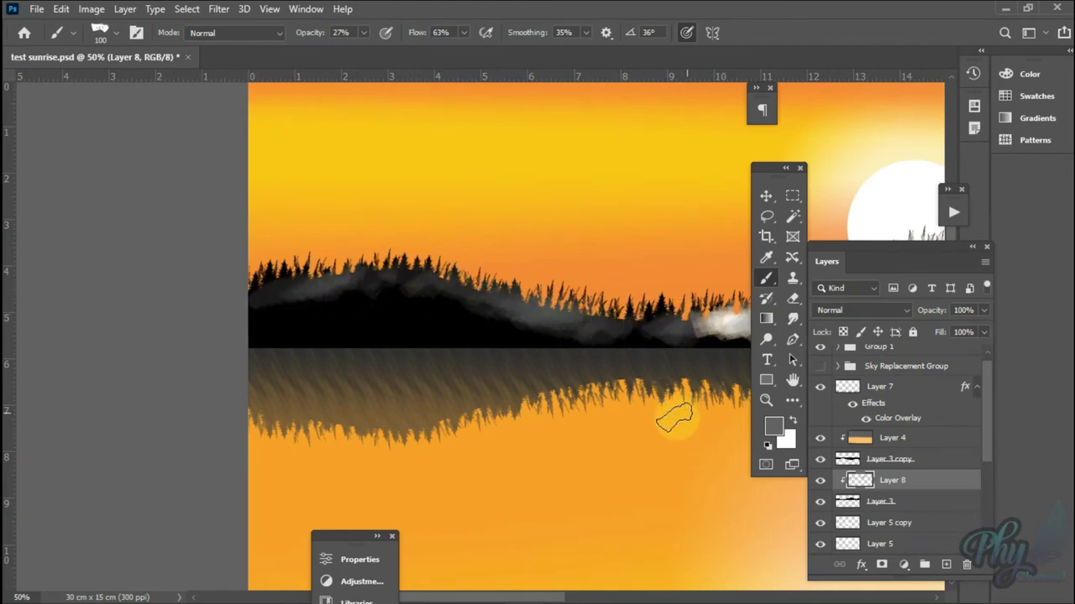
Step: Zoom to 50% on the hills and brush bright white mist along the hilltop
key("z")
right_click(590, 345)
left_click(636, 354)
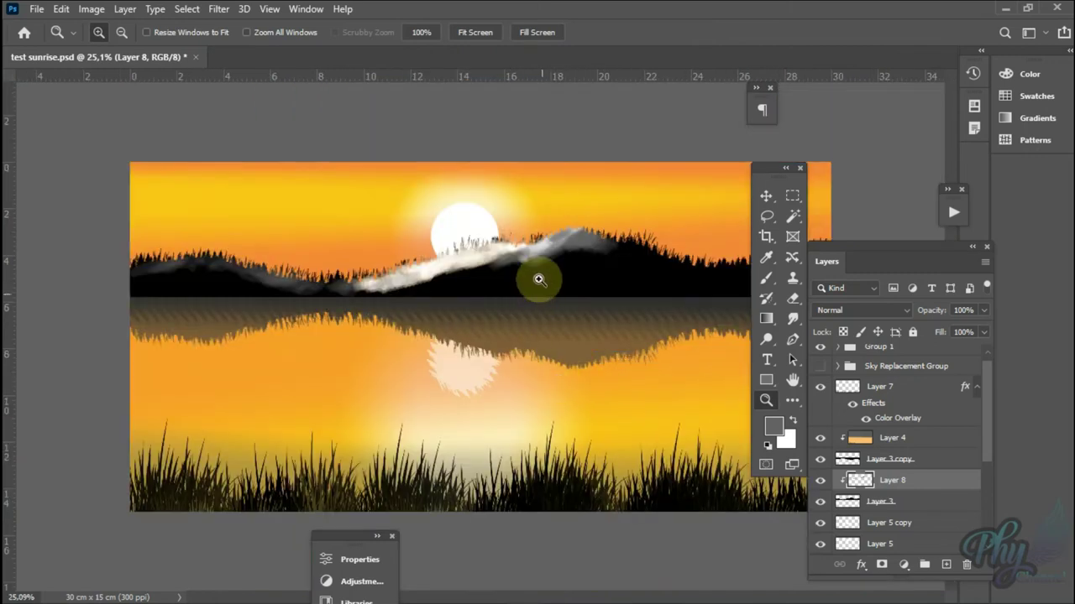
left_click(596, 254)
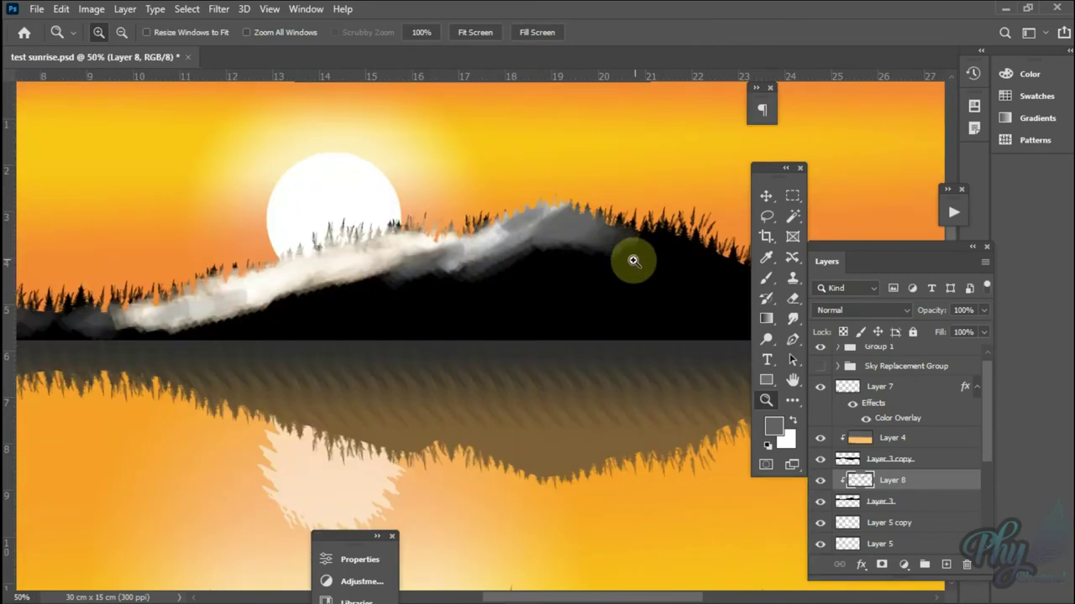
key("b")
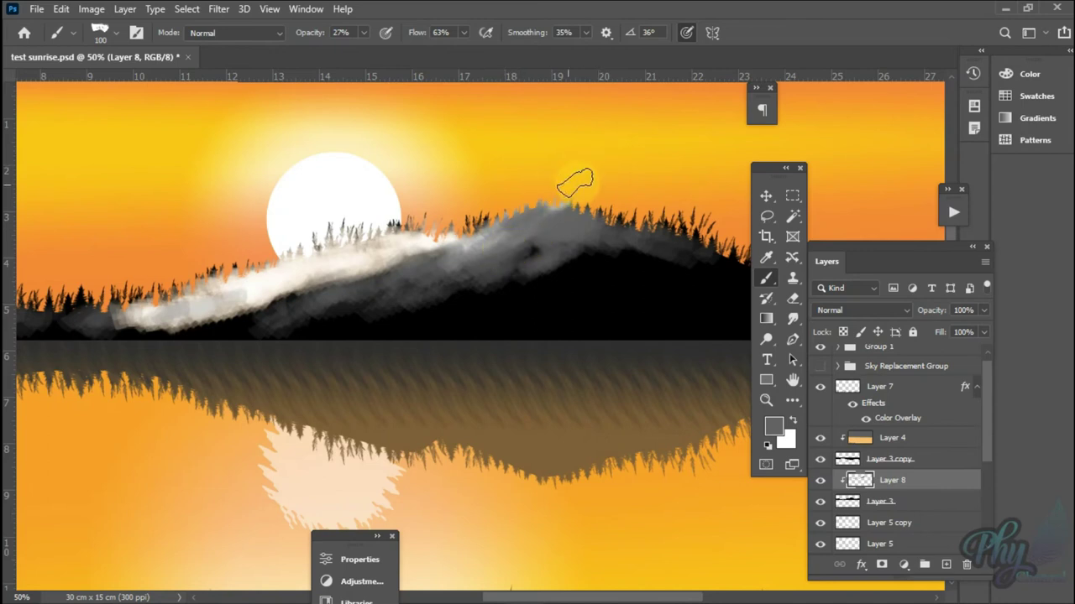
key("x")
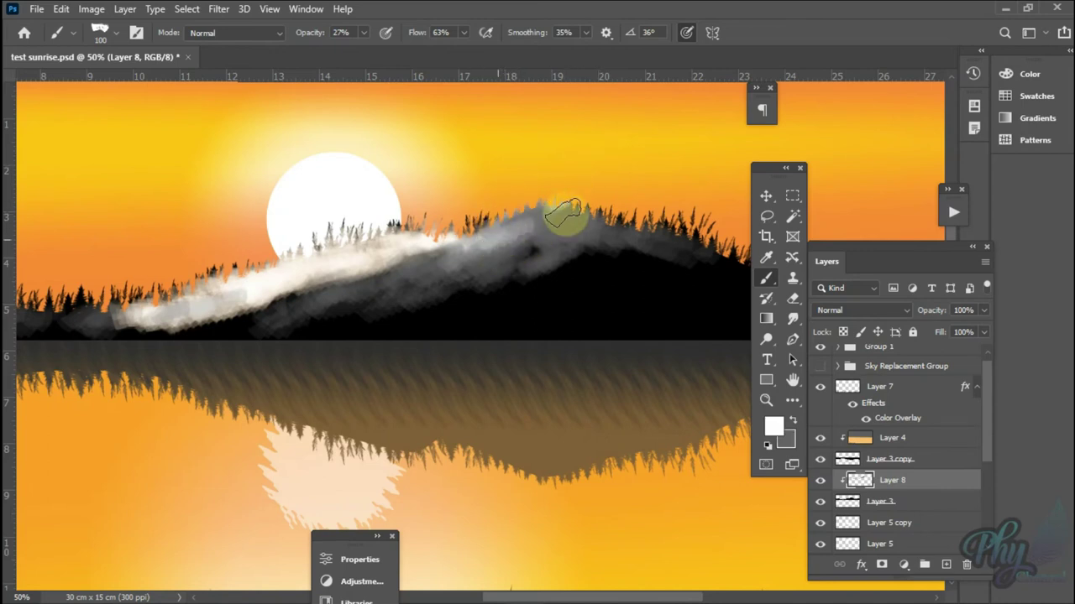
mouse_move(566, 206)
left_mouse_down()
mouse_move(442, 255)
mouse_move(249, 291)
mouse_move(128, 333)
left_mouse_up()
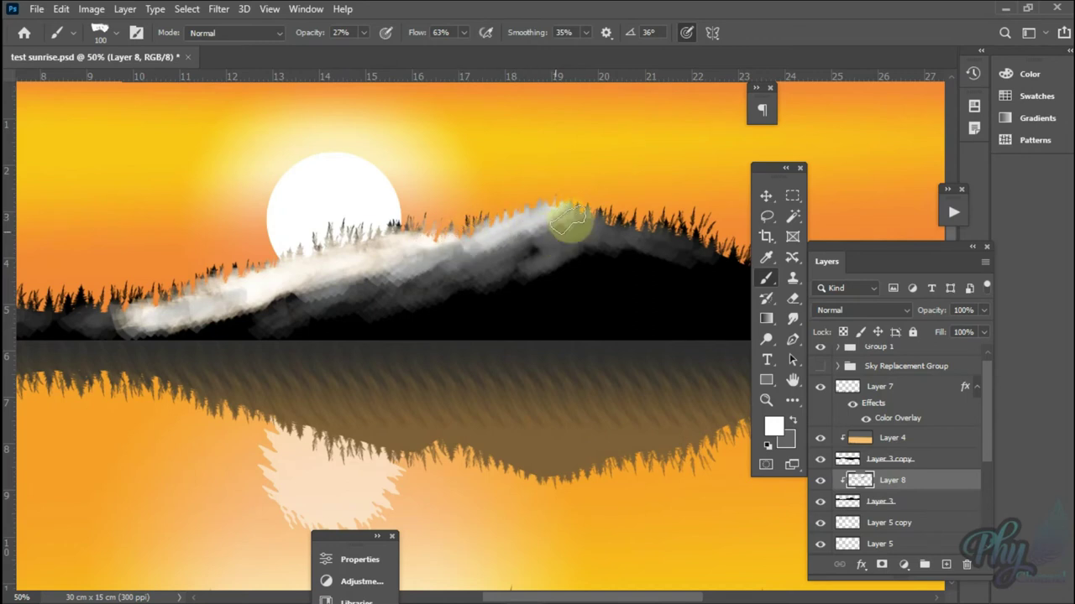
mouse_move(602, 220)
left_mouse_down()
mouse_move(643, 223)
mouse_move(578, 221)
mouse_move(483, 246)
left_mouse_up()
Step: Set the foreground colour to a light yellow sampled near the sun's edge
left_click(766, 425)
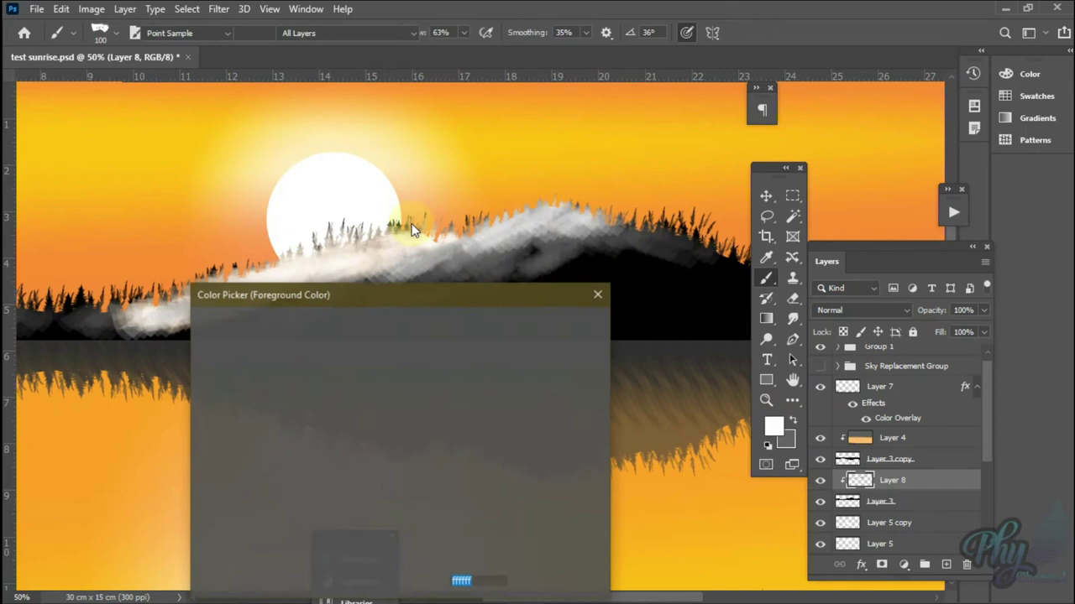
left_click(496, 196)
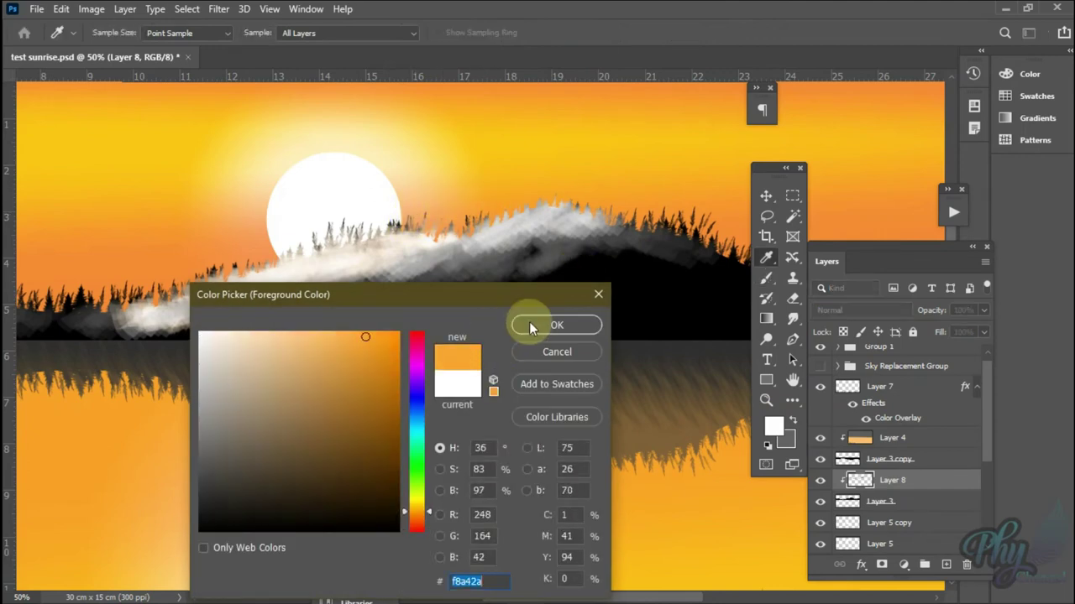
left_click(264, 173)
left_click(556, 326)
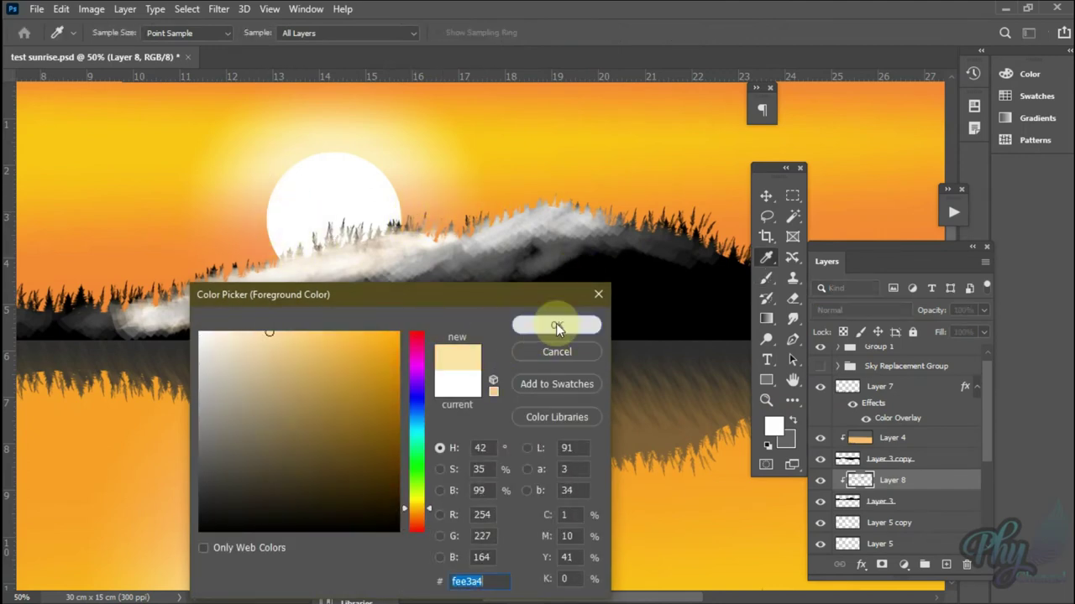
key("Return")
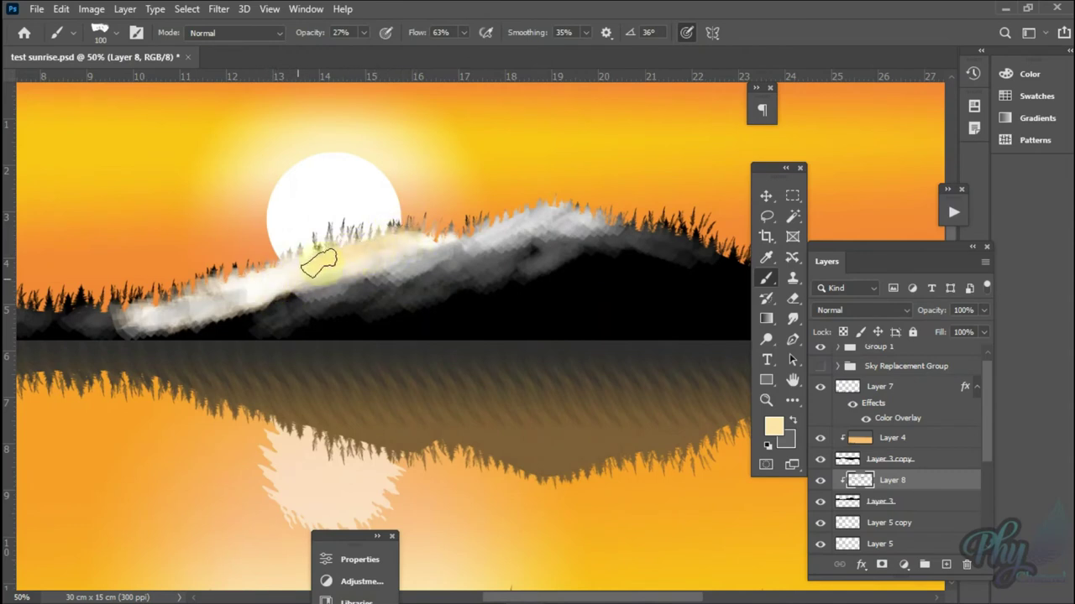
Step: Paint pale cream mist along the ridge crest, extending it leftward
left_click_drag(162, 312, 117, 312)
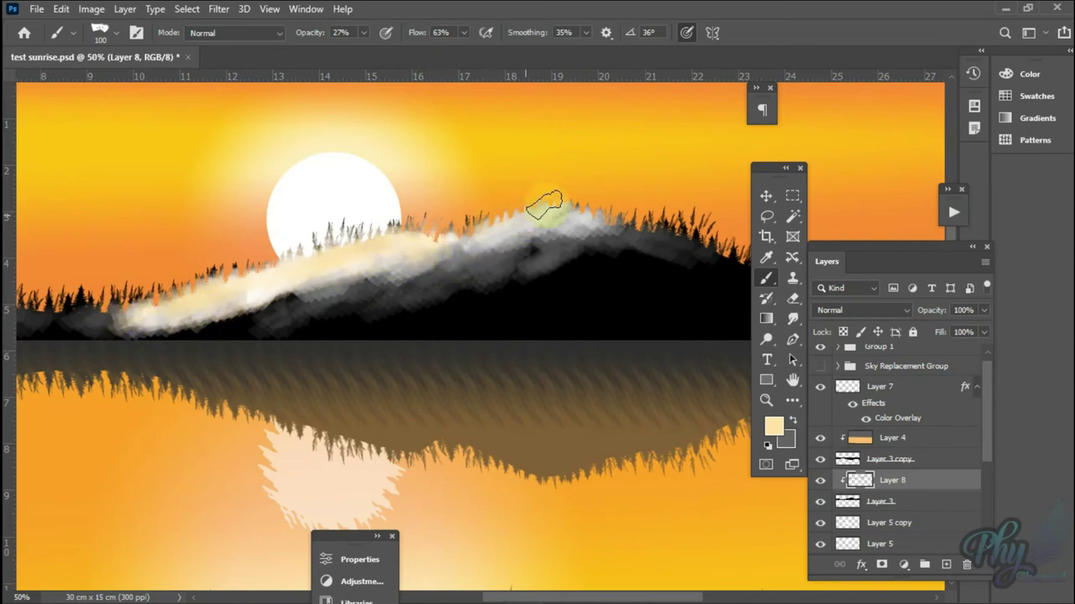
mouse_move(525, 209)
left_mouse_down()
mouse_move(464, 219)
mouse_move(432, 263)
mouse_move(377, 267)
left_mouse_up()
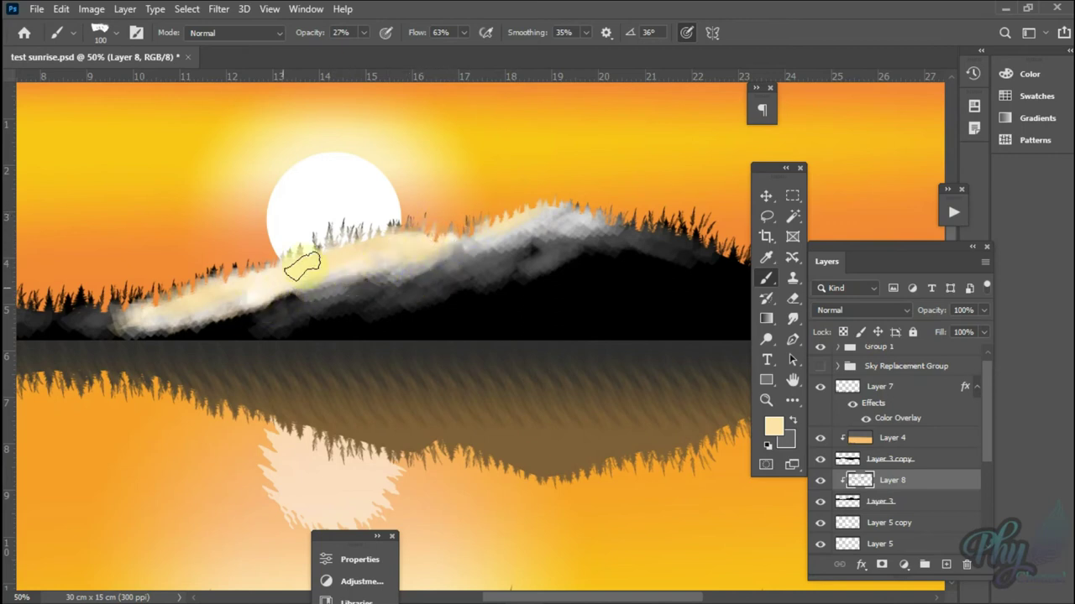
mouse_move(554, 243)
left_mouse_down()
mouse_move(582, 233)
mouse_move(569, 237)
mouse_move(557, 220)
mouse_move(679, 251)
left_mouse_up()
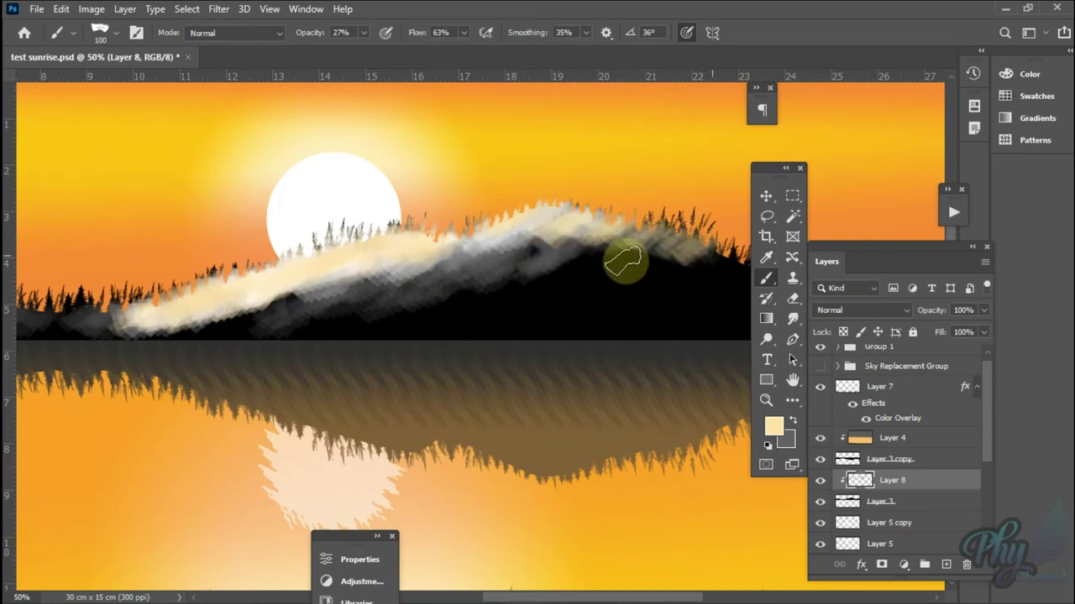
mouse_move(532, 270)
left_mouse_down()
mouse_move(533, 240)
mouse_move(386, 268)
left_mouse_up()
mouse_move(481, 266)
left_mouse_down()
mouse_move(264, 307)
mouse_move(281, 319)
mouse_move(65, 323)
left_mouse_up()
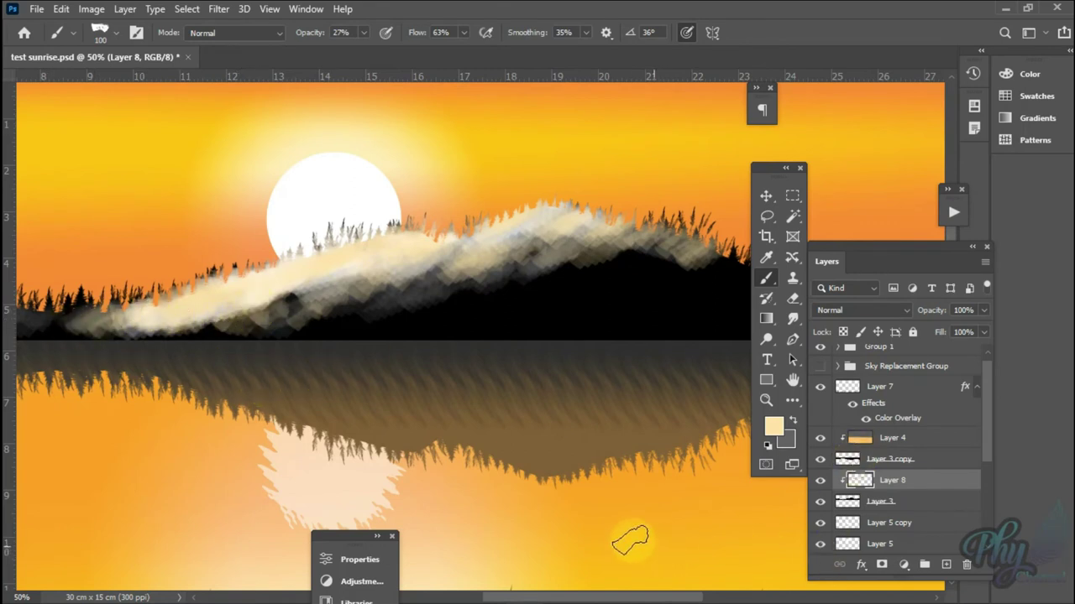
Step: Brush soft mist along the left and right ends of the tree line
left_click_drag(604, 601, 473, 601)
mouse_move(474, 294)
left_mouse_down()
mouse_move(604, 305)
mouse_move(451, 293)
mouse_move(470, 297)
mouse_move(374, 269)
mouse_move(365, 279)
mouse_move(216, 298)
mouse_move(322, 284)
mouse_move(312, 288)
mouse_move(372, 247)
mouse_move(490, 302)
mouse_move(620, 310)
left_mouse_up()
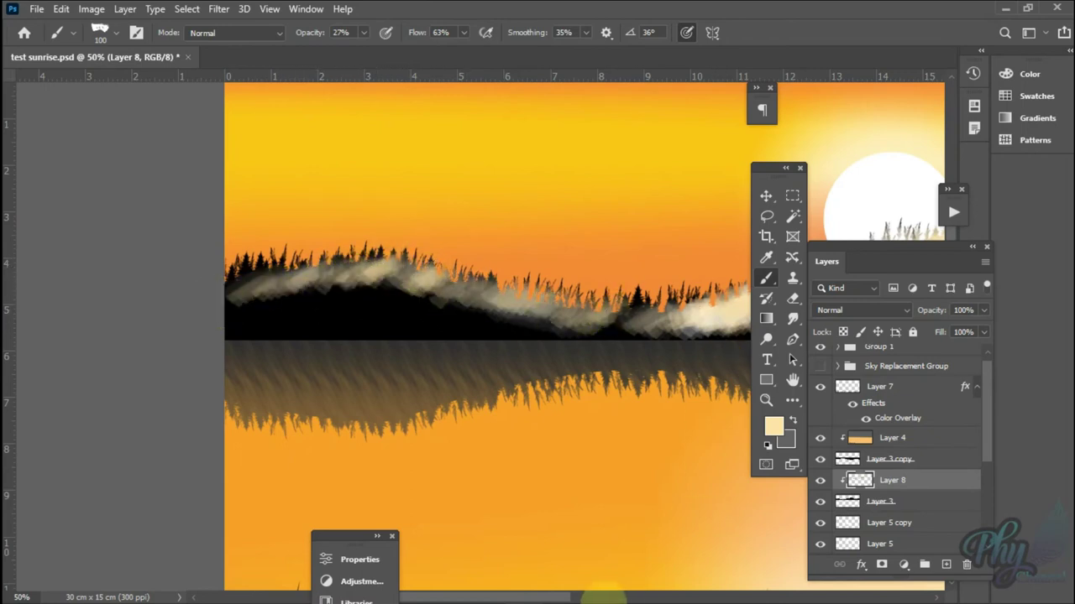
left_click_drag(621, 594, 784, 594)
mouse_move(479, 276)
left_mouse_down()
mouse_move(619, 240)
mouse_move(556, 271)
mouse_move(617, 246)
mouse_move(412, 288)
mouse_move(440, 288)
mouse_move(430, 285)
mouse_move(607, 244)
mouse_move(372, 280)
mouse_move(316, 257)
mouse_move(396, 276)
mouse_move(377, 300)
mouse_move(383, 271)
left_mouse_up()
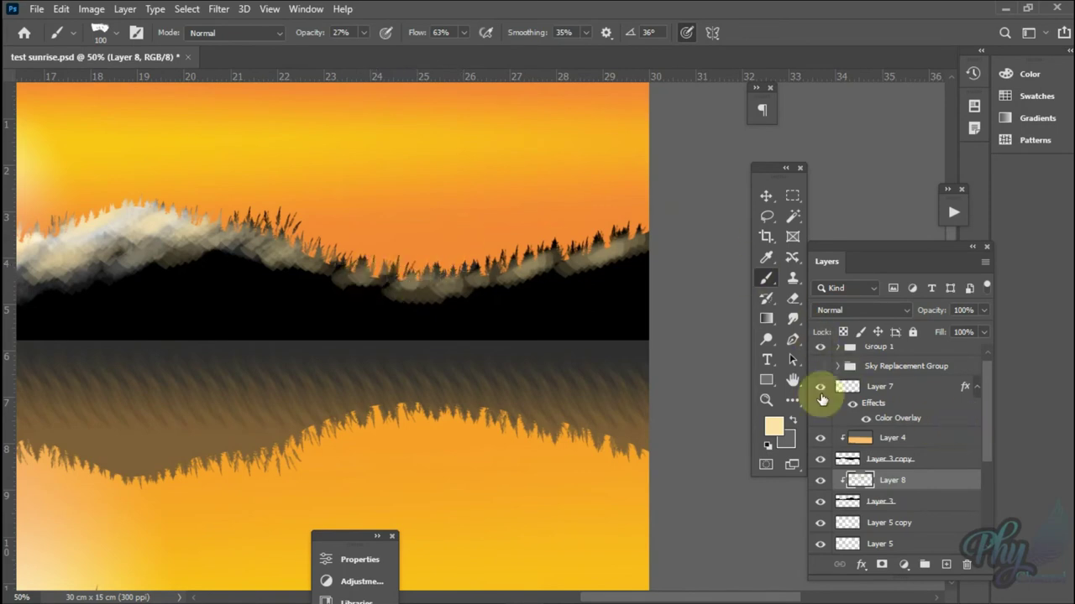
key("z")
right_click(485, 235)
left_click(529, 234)
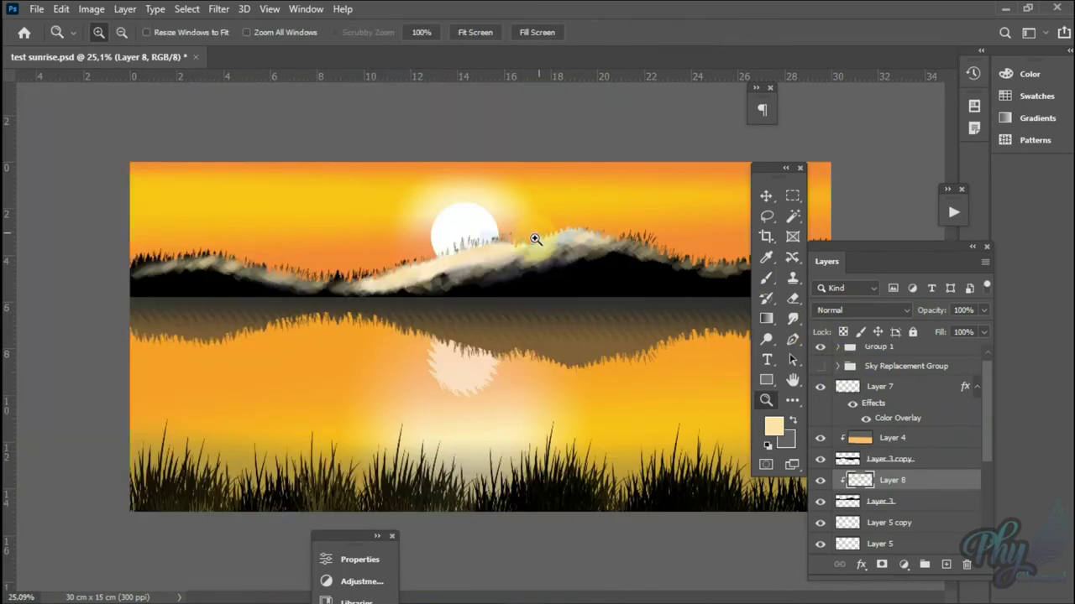
left_click(984, 333)
left_click_drag(985, 350, 919, 350)
left_click(219, 10)
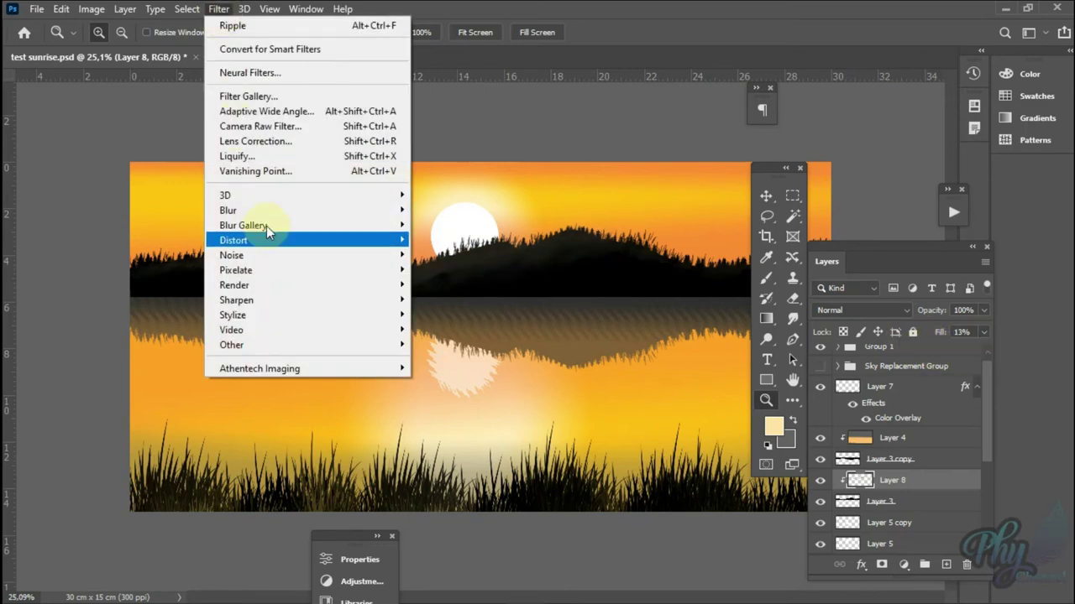
mouse_move(228, 210)
left_click(434, 272)
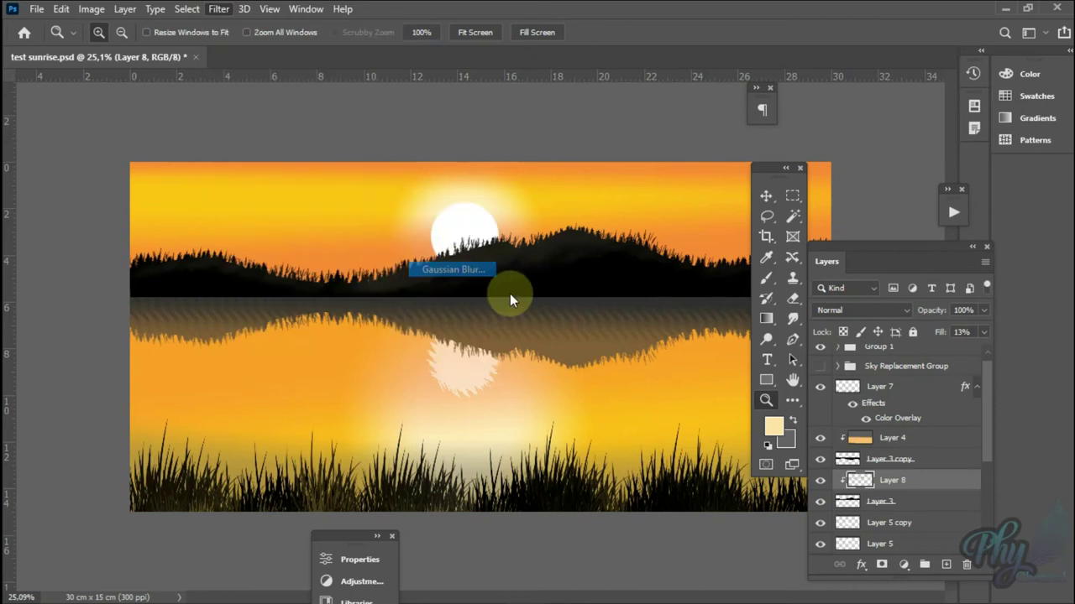
left_click_drag(492, 209, 598, 230)
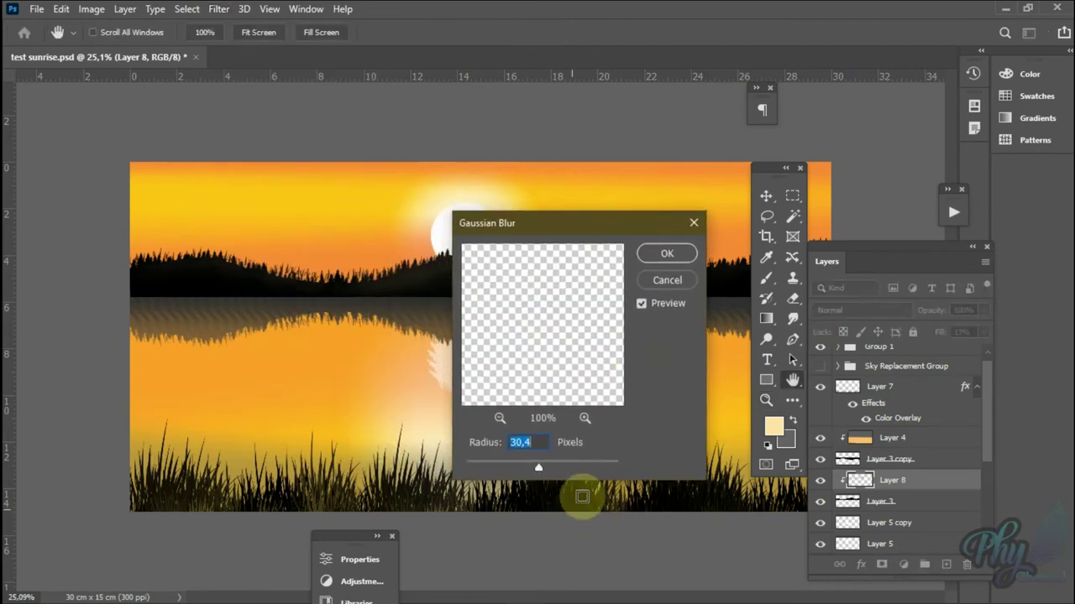
left_click_drag(491, 467, 511, 466)
left_click(649, 259)
key("z")
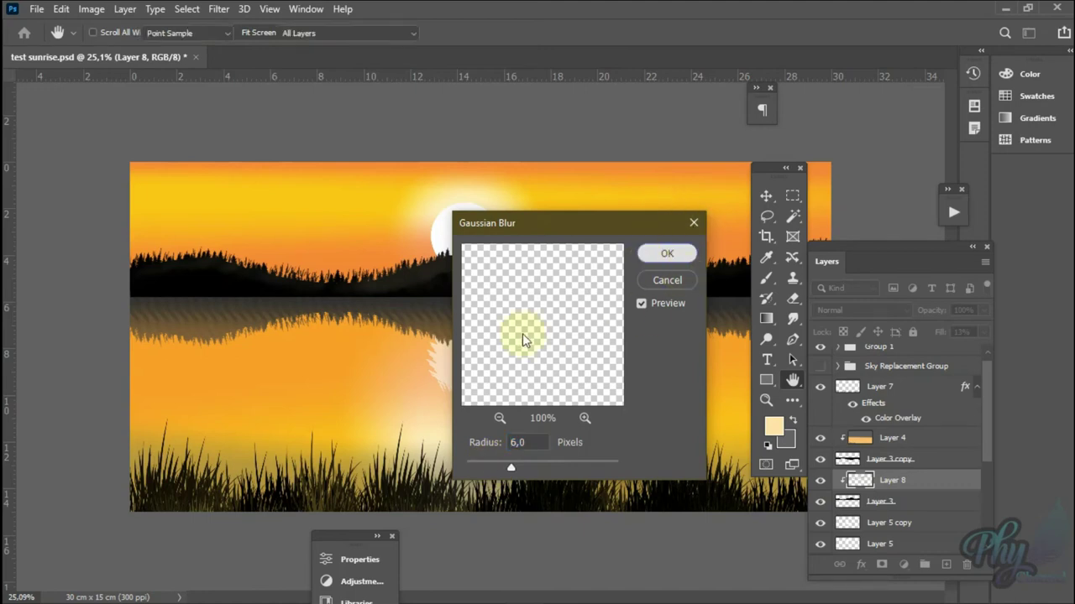
left_click(492, 239)
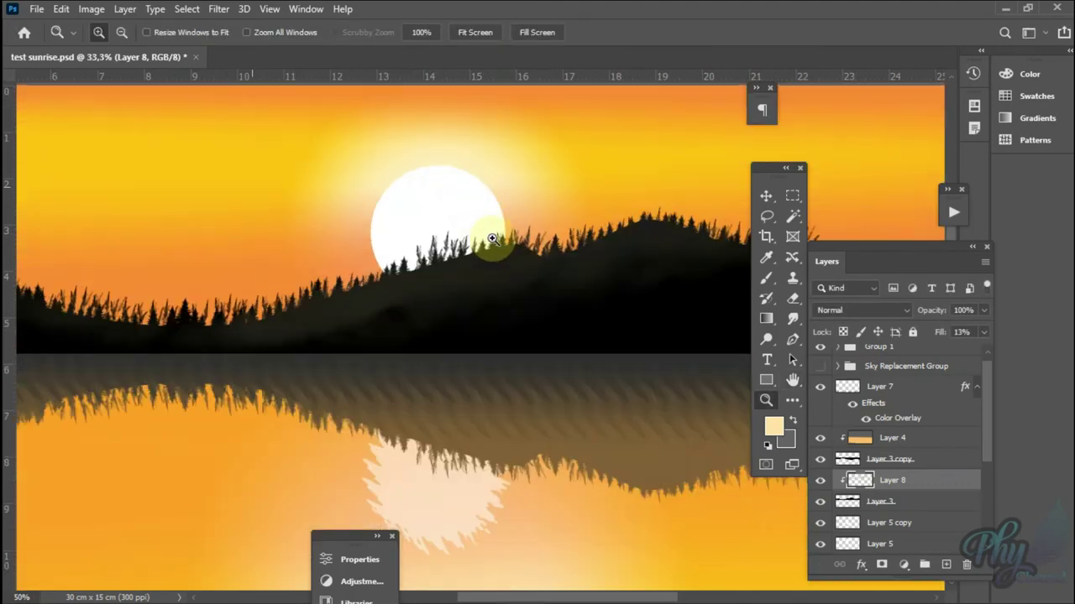
right_click(575, 277)
left_click(462, 193)
right_click(444, 204)
left_click(482, 201)
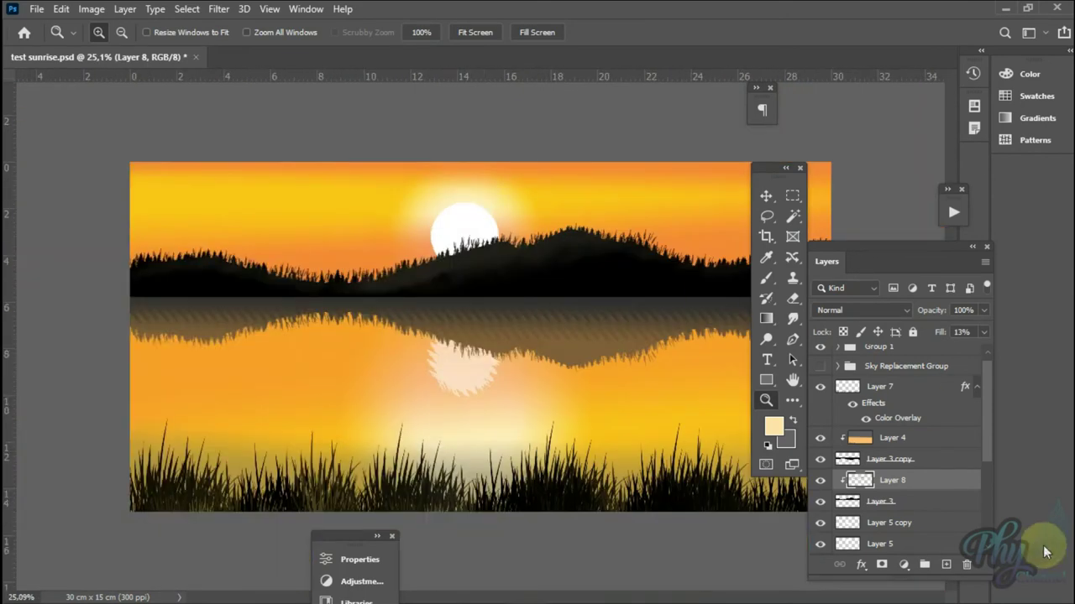
Step: Add a new layer above Layer 4, reset default colours, and set the brush angle to 10°
left_click(923, 438)
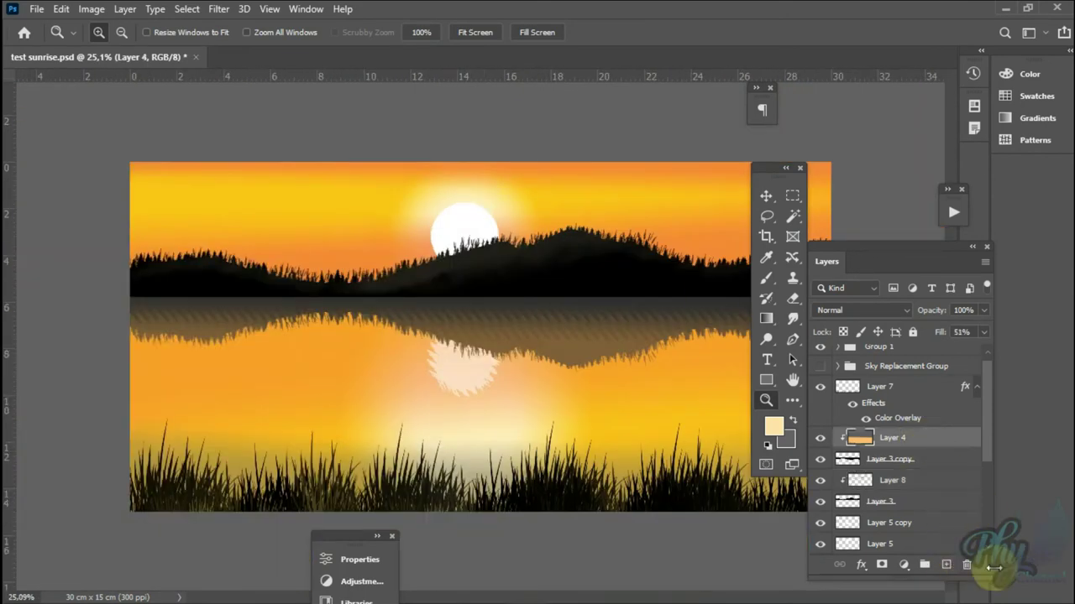
left_click(945, 568)
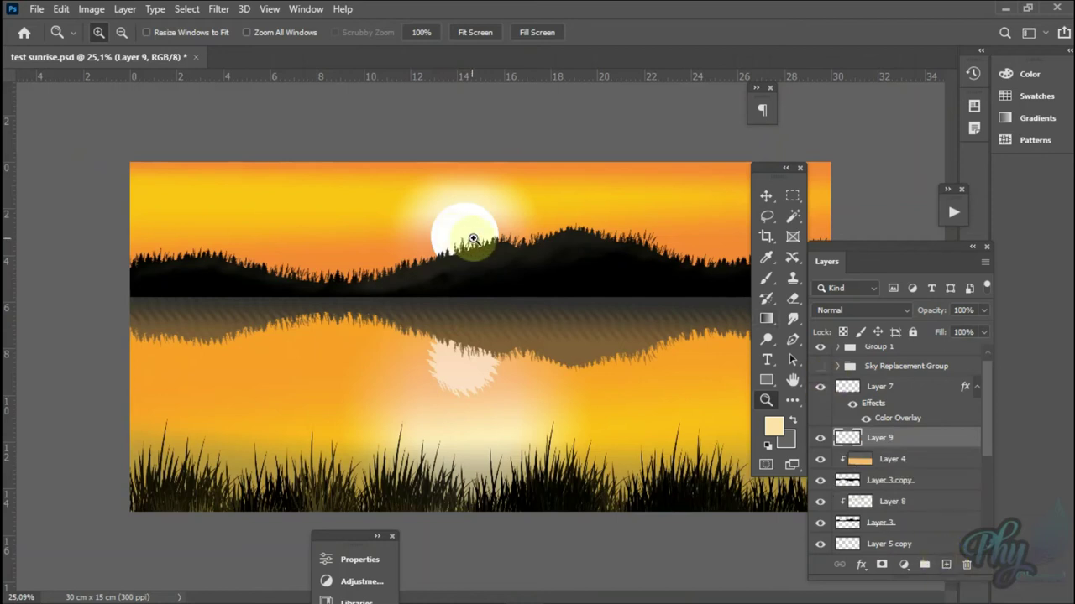
key("d")
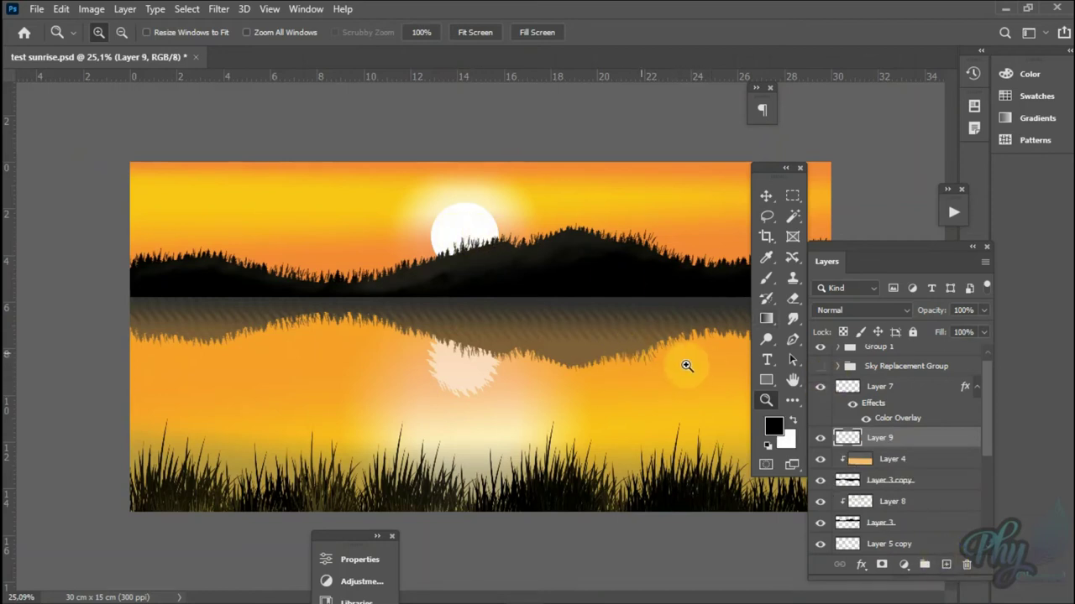
key("b")
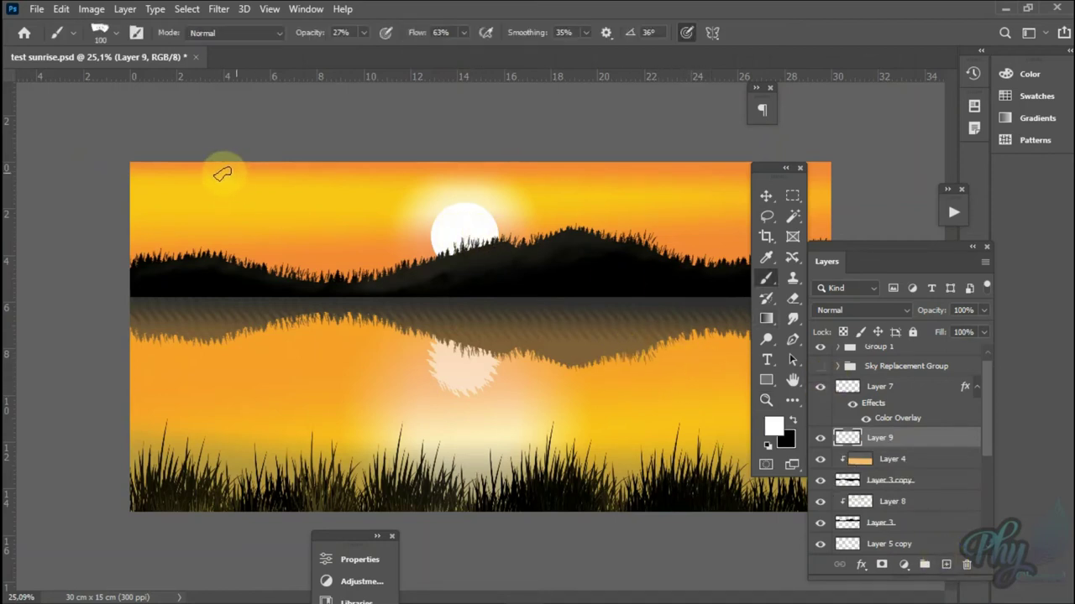
left_click(117, 32)
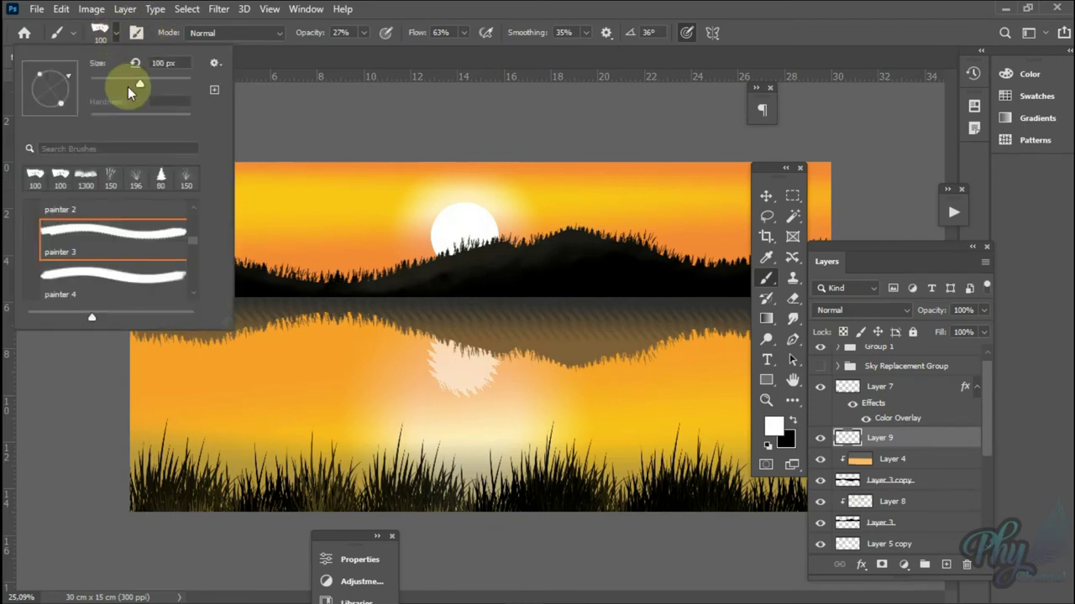
left_click_drag(68, 86, 68, 86)
left_click(287, 214)
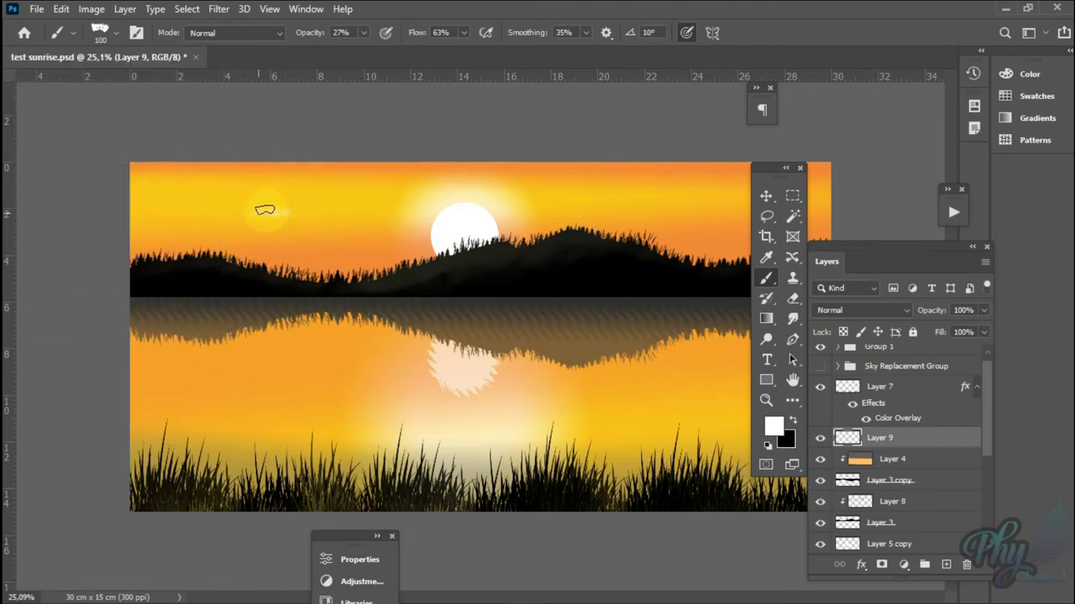
Step: Paint soft white cloud wisps across the sky on both sides of the sun
left_click(300, 214)
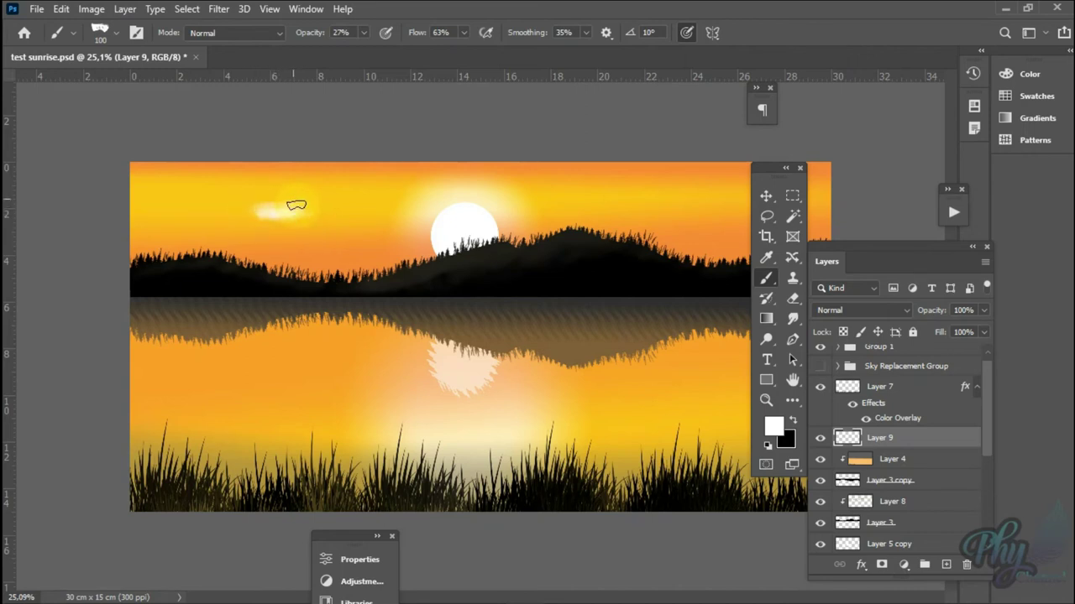
left_click_drag(263, 211, 307, 215)
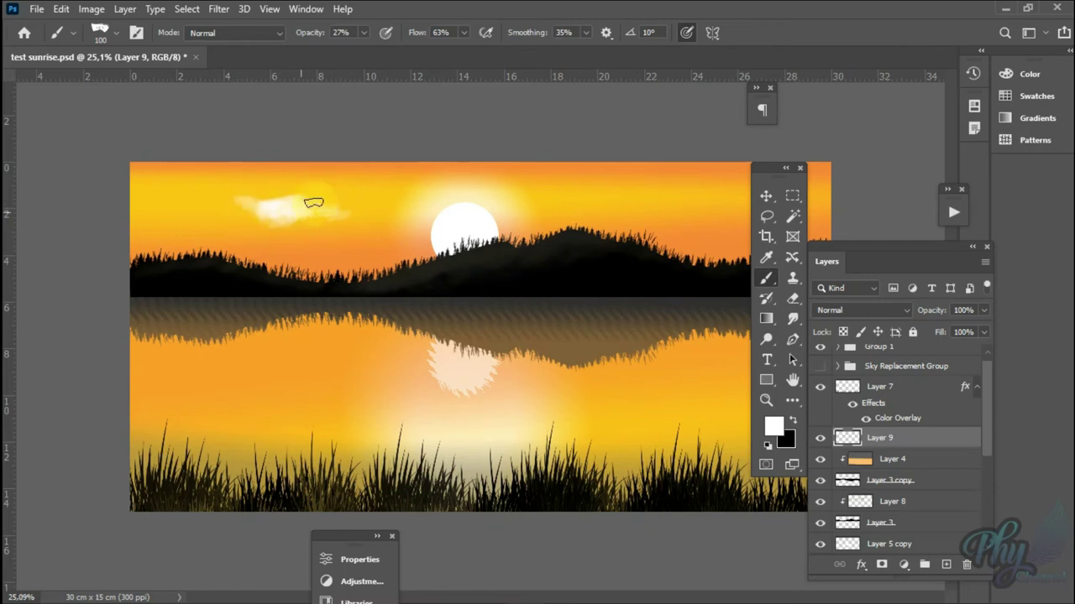
mouse_move(377, 230)
left_mouse_down()
mouse_move(350, 230)
mouse_move(384, 223)
left_mouse_up()
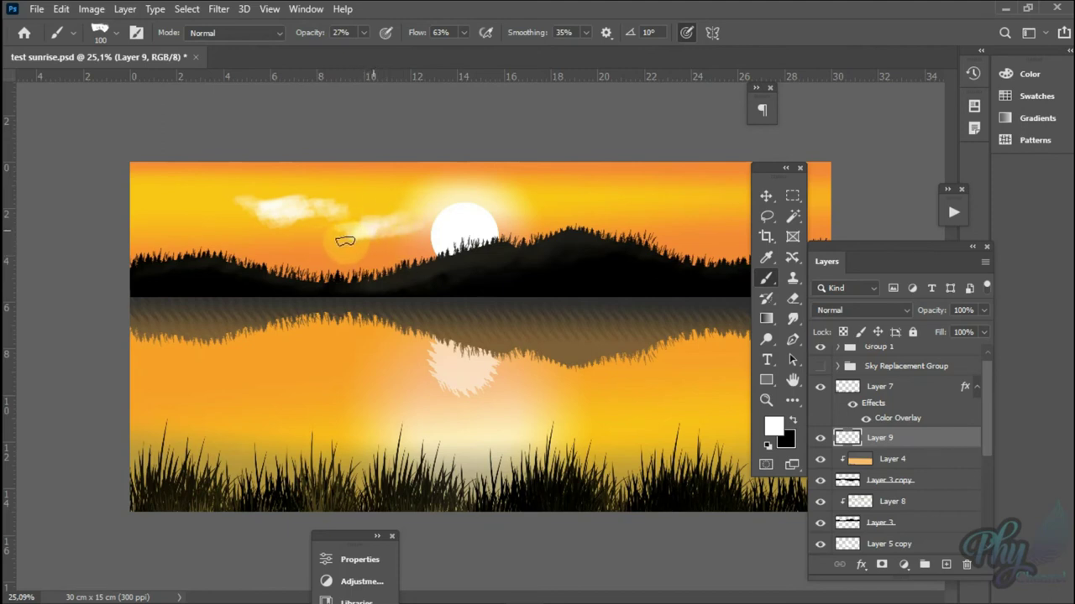
left_click_drag(350, 235, 380, 236)
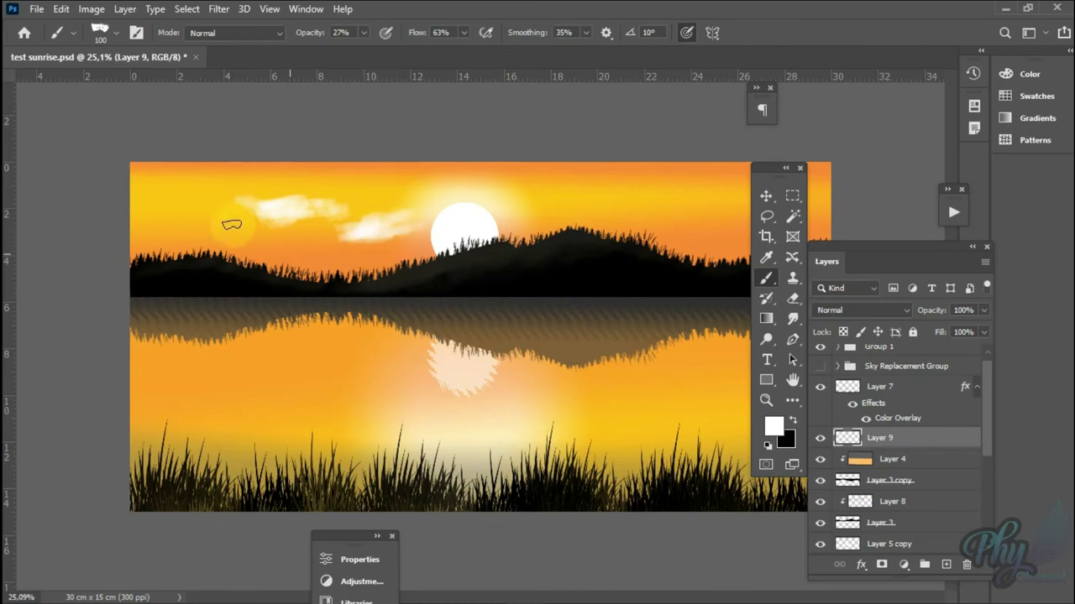
left_click_drag(168, 189, 200, 216)
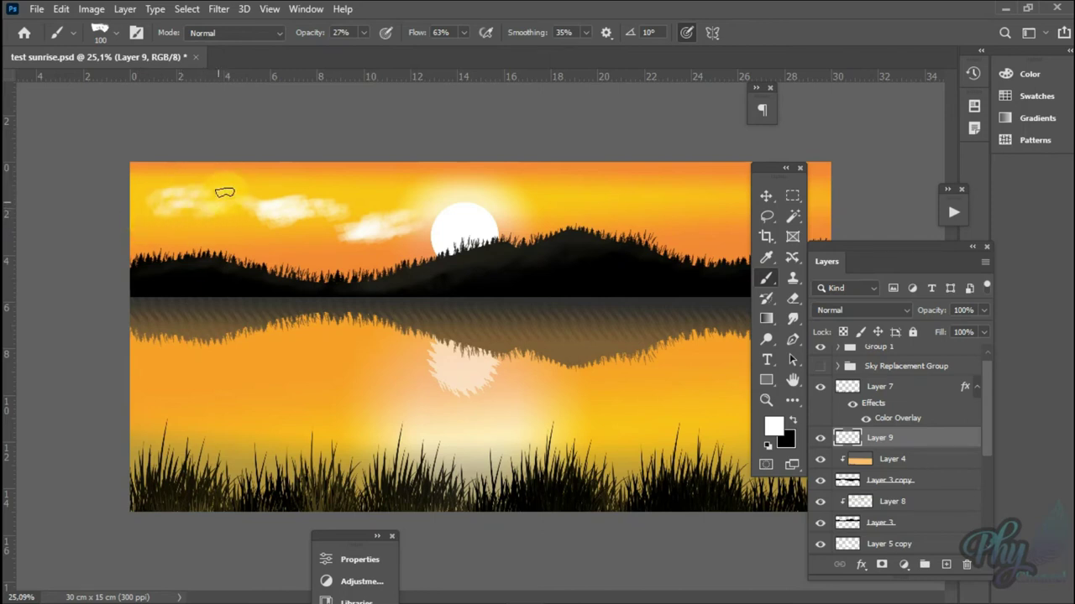
mouse_move(243, 233)
left_mouse_down()
mouse_move(284, 251)
mouse_move(261, 249)
mouse_move(382, 262)
mouse_move(409, 176)
mouse_move(473, 175)
mouse_move(403, 175)
left_mouse_up()
mouse_move(573, 197)
left_mouse_down()
mouse_move(579, 173)
mouse_move(607, 179)
mouse_move(534, 195)
mouse_move(557, 173)
mouse_move(532, 182)
mouse_move(552, 211)
mouse_move(611, 211)
mouse_move(583, 230)
mouse_move(609, 237)
mouse_move(720, 179)
mouse_move(643, 211)
mouse_move(693, 211)
mouse_move(661, 240)
mouse_move(676, 247)
mouse_move(664, 221)
mouse_move(682, 236)
left_mouse_up()
left_click_drag(773, 173, 723, 283)
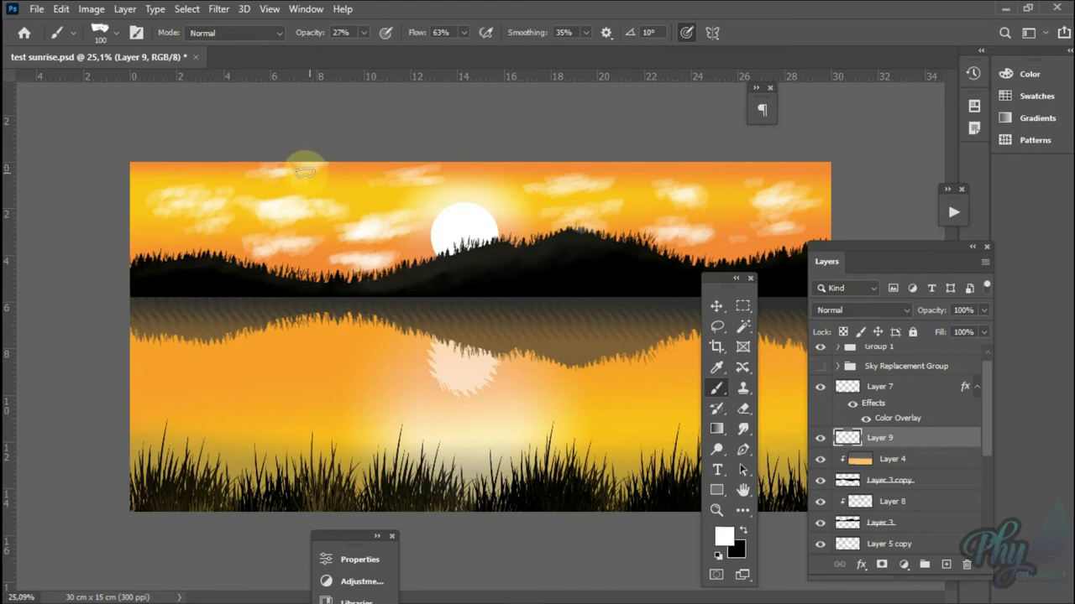
Step: Give the Layer 9 clouds a pale yellow Color Overlay of ffd87e
left_click(868, 568)
left_click(915, 505)
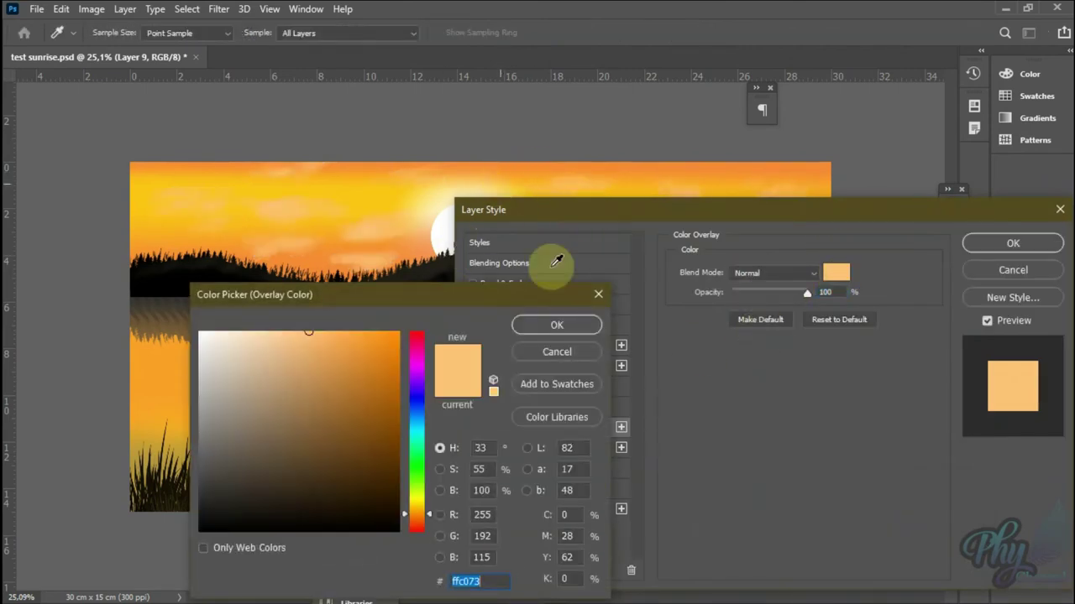
mouse_move(350, 378)
left_mouse_down()
mouse_move(301, 308)
mouse_move(314, 322)
left_mouse_up()
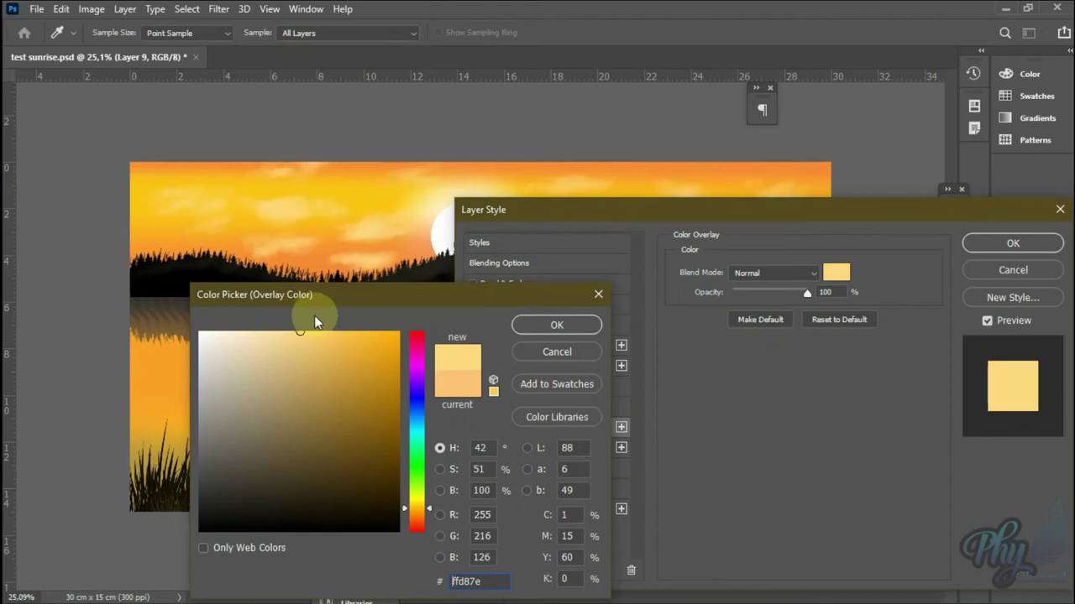
left_click(555, 326)
left_click(1013, 243)
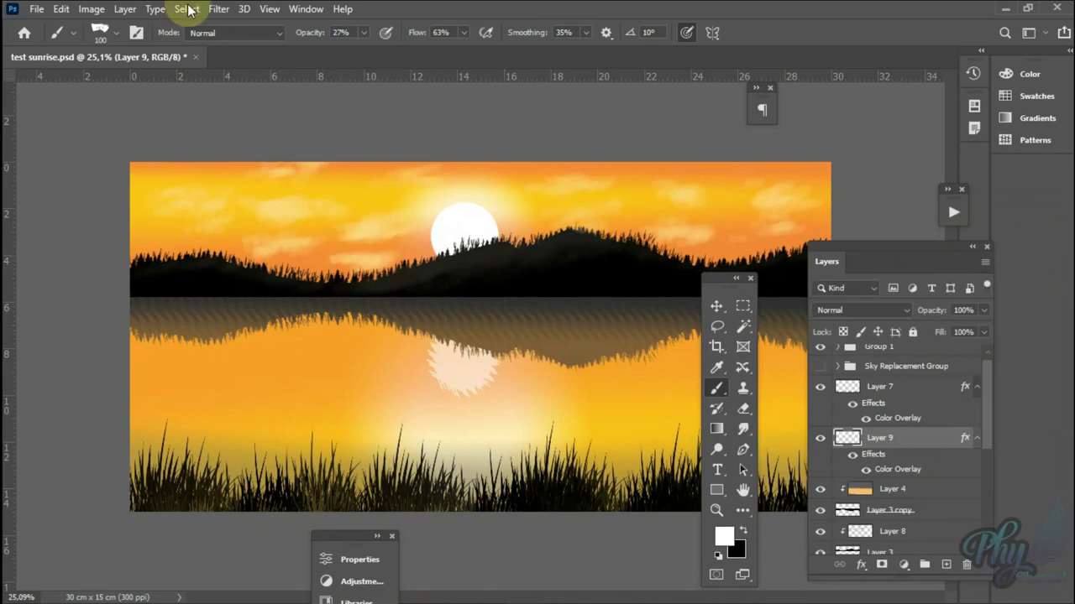
Step: Apply a 2.2-pixel Gaussian Blur to the Layer 9 clouds
left_click(217, 9)
mouse_move(229, 210)
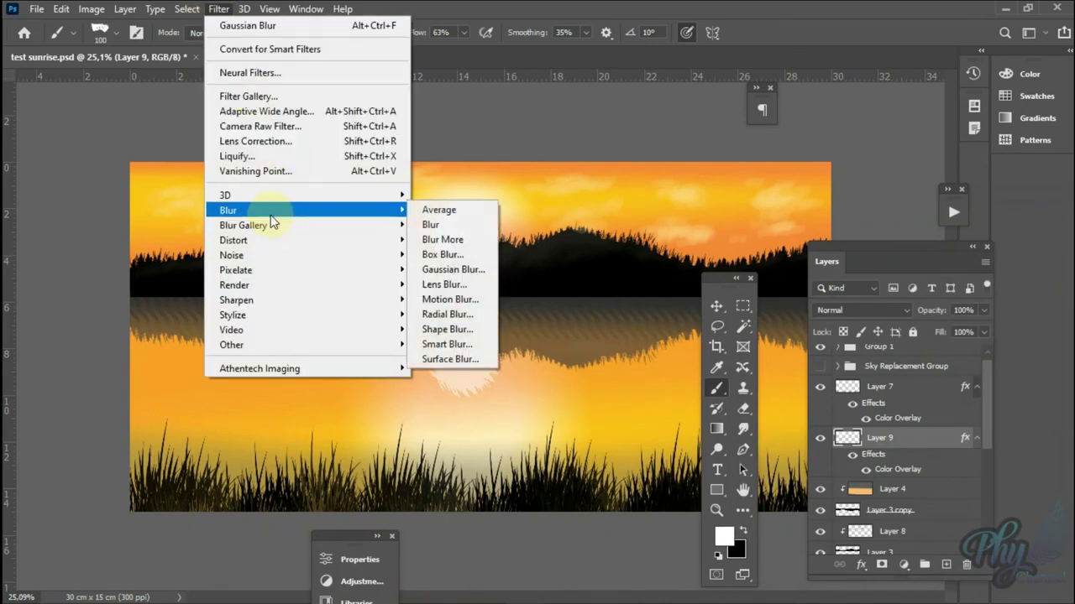
left_click(441, 271)
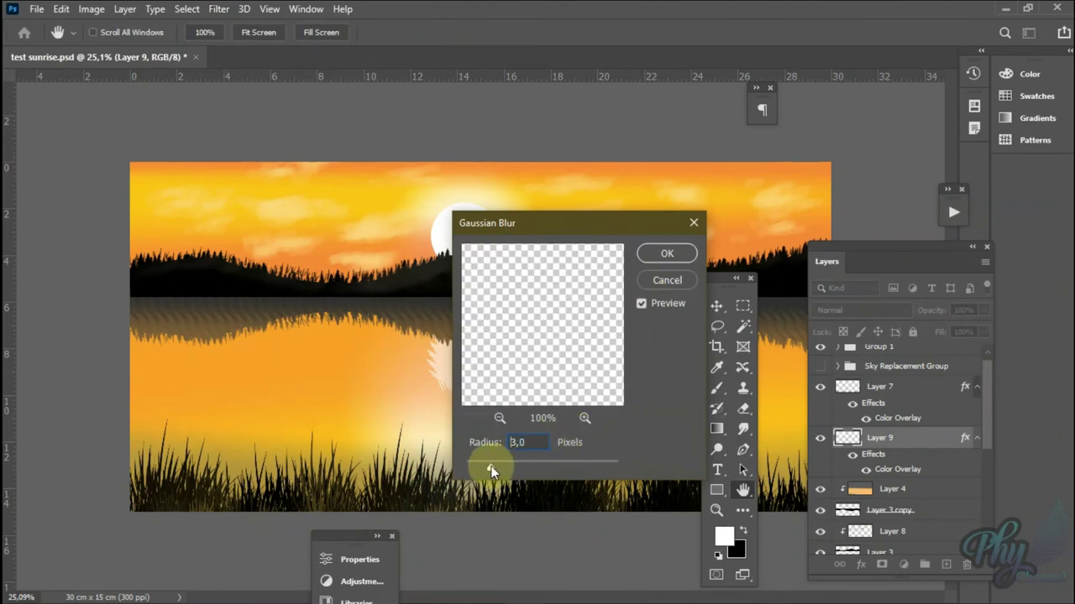
left_click_drag(491, 471, 484, 466)
left_click(665, 256)
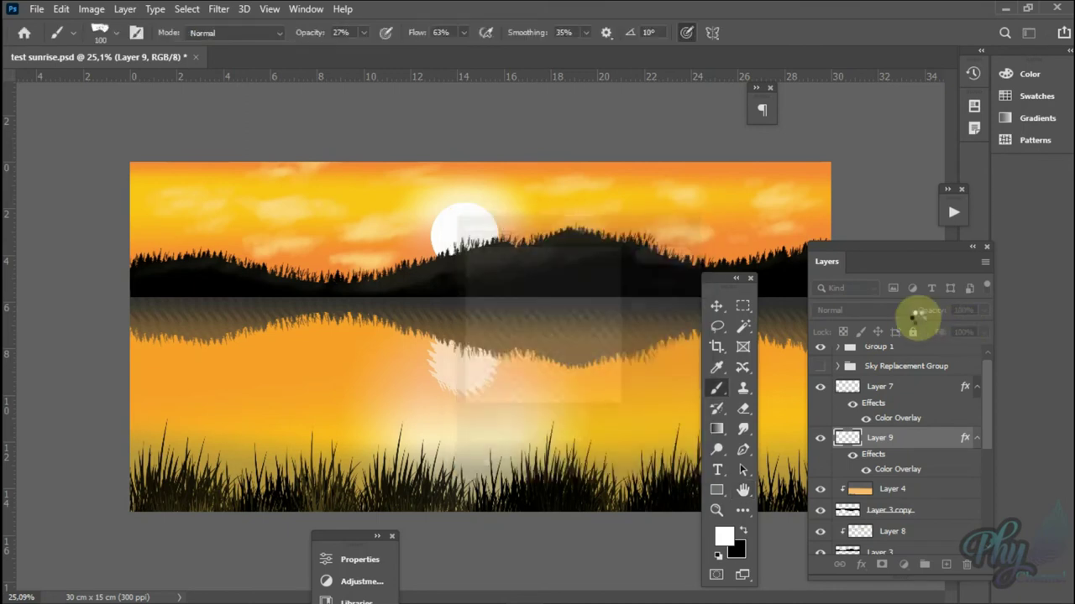
left_click(932, 491)
left_click(923, 439)
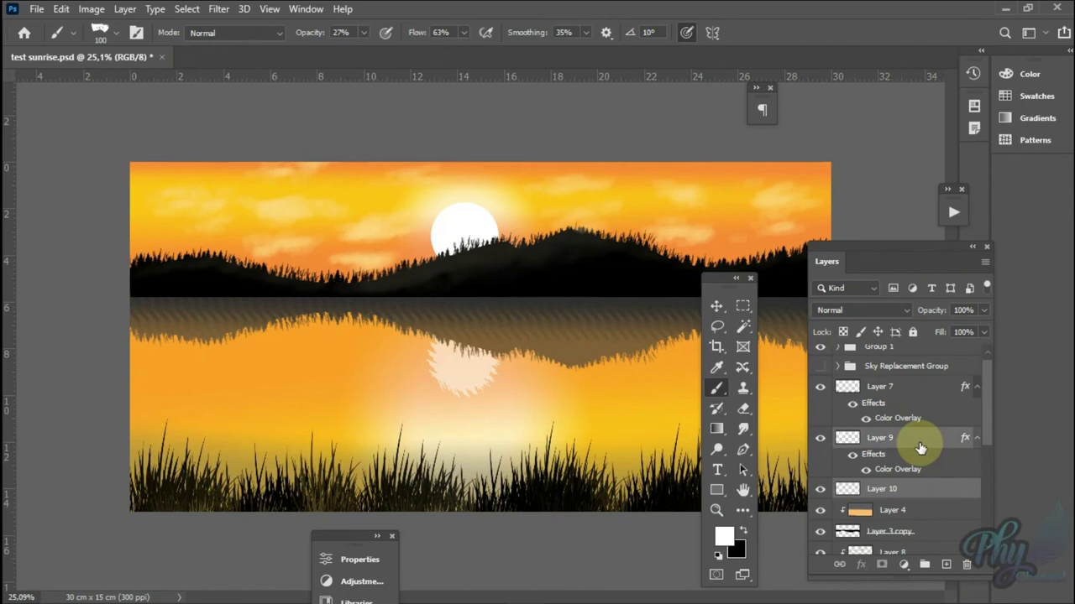
Step: Duplicate Layer 9 and give the copy a pale cream Color Overlay (fff3d8)
left_click_drag(925, 441, 947, 564)
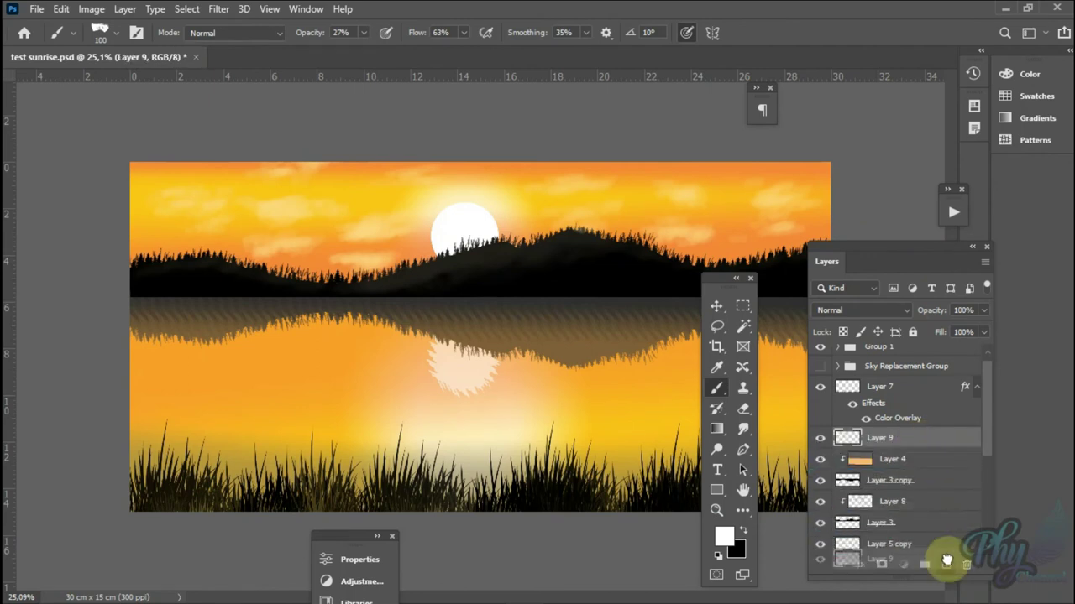
left_click(865, 571)
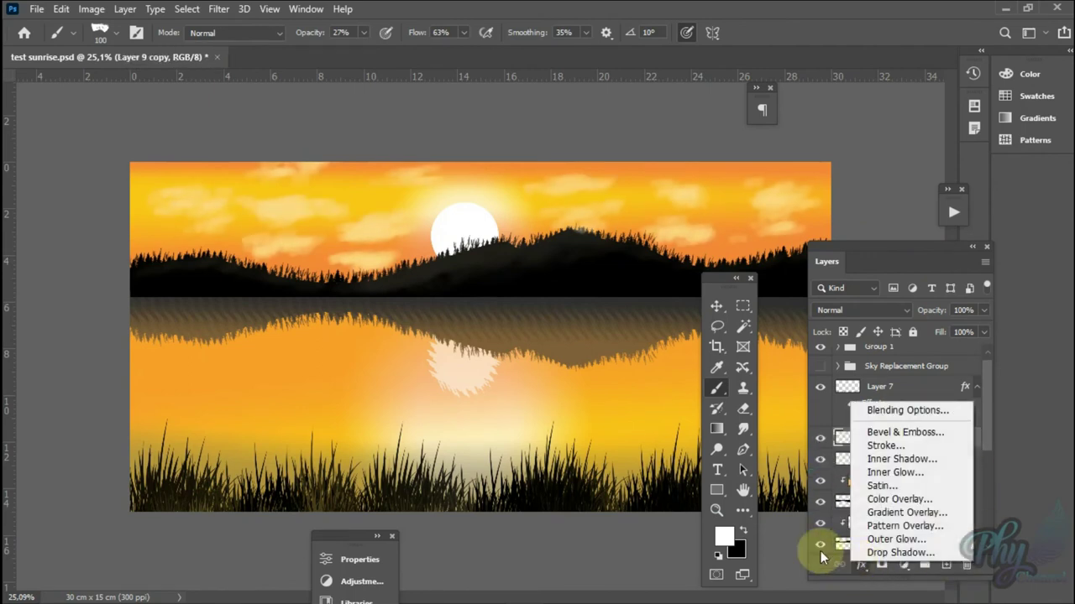
left_click(898, 498)
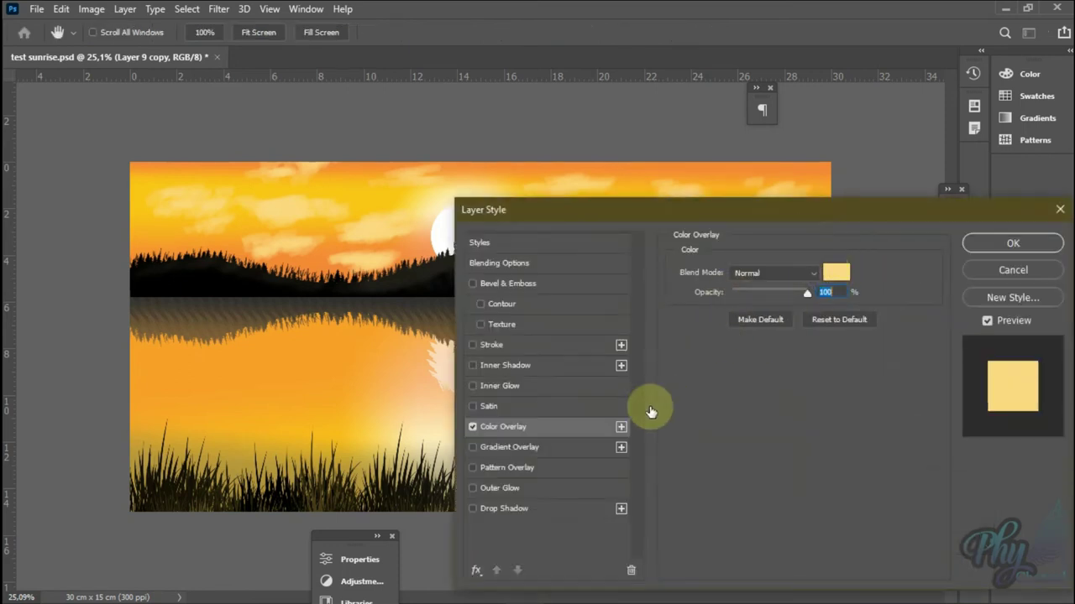
left_click(835, 272)
left_click(200, 333)
left_click(230, 332)
left_click(540, 325)
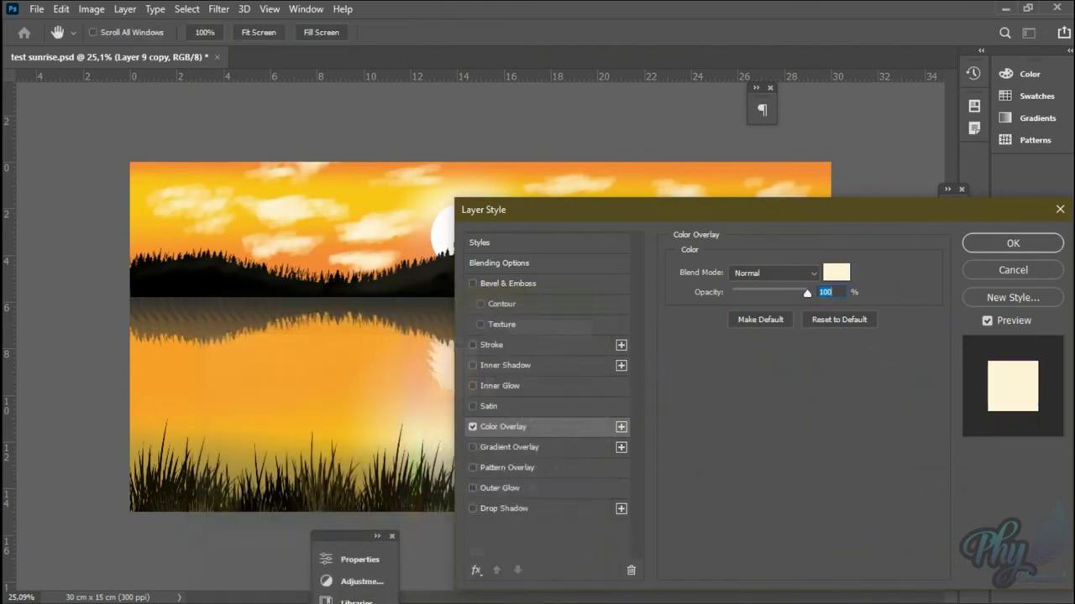
left_click(1014, 244)
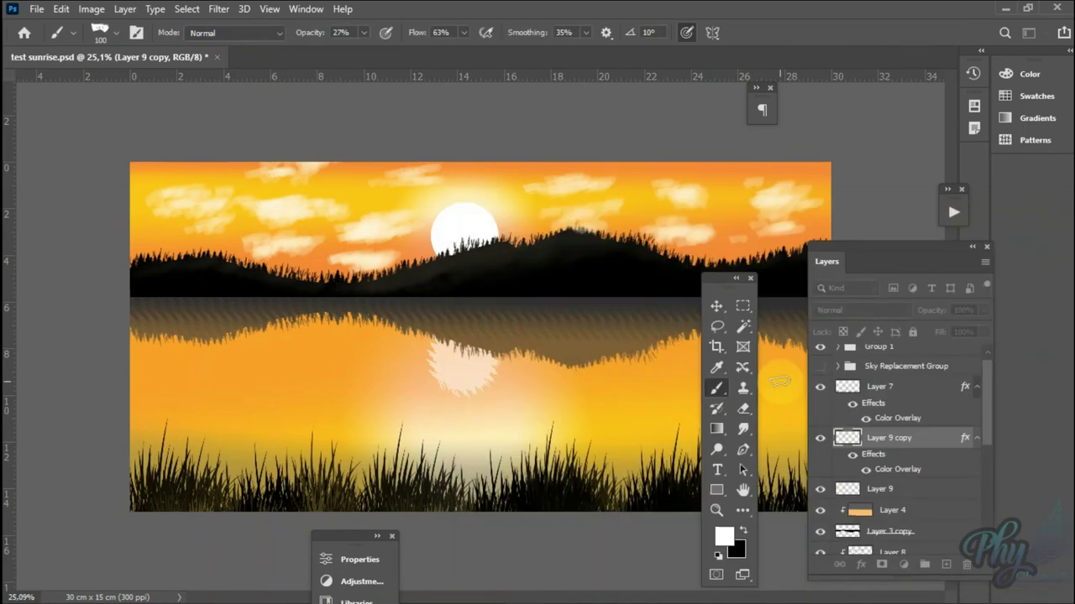
left_click(915, 492)
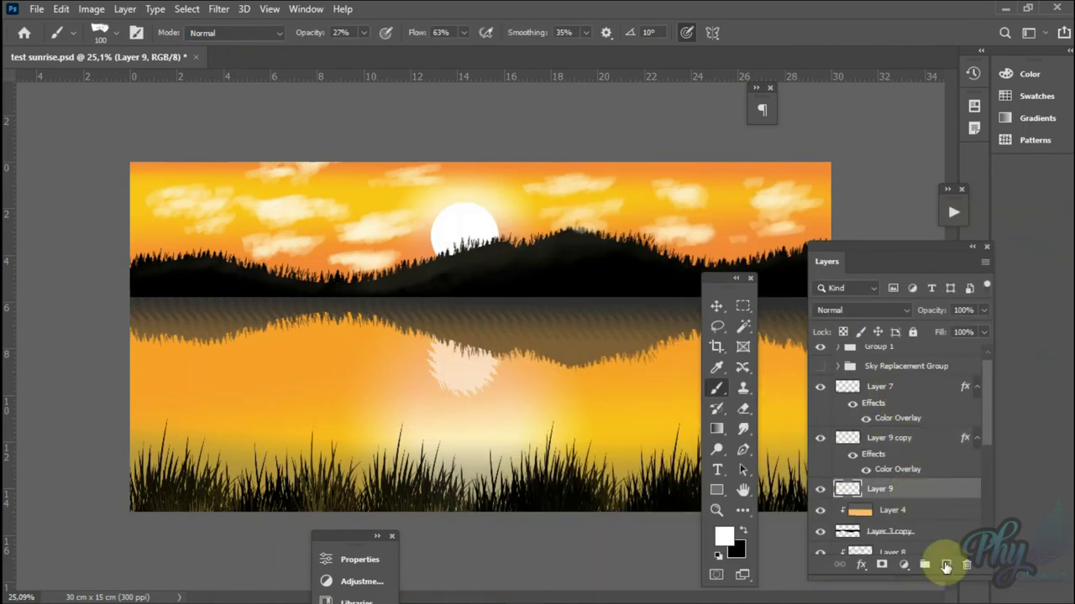
Step: Free-transform Layer 9 copy to roughly 93% × 85% and shift it off the original clouds
left_click(905, 441)
key("ctrl+t")
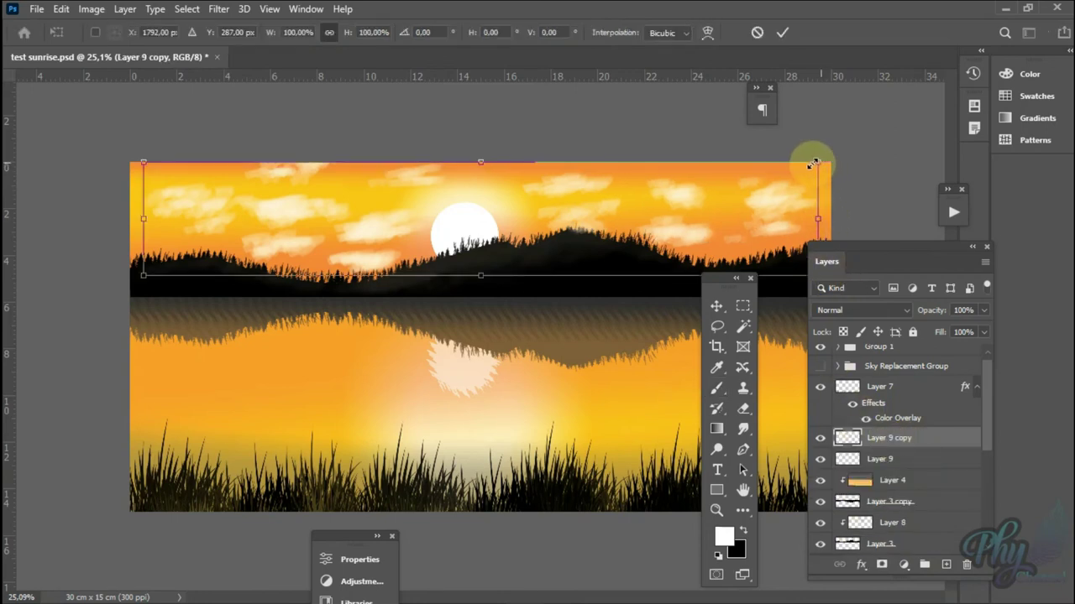
left_click_drag(822, 162, 808, 162)
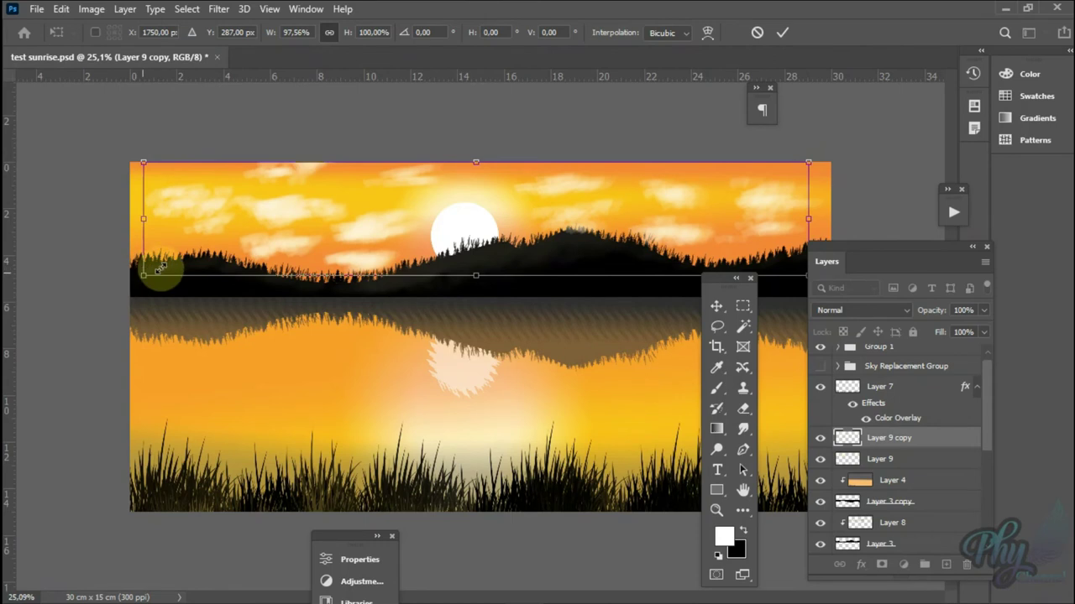
left_click_drag(145, 271, 164, 268)
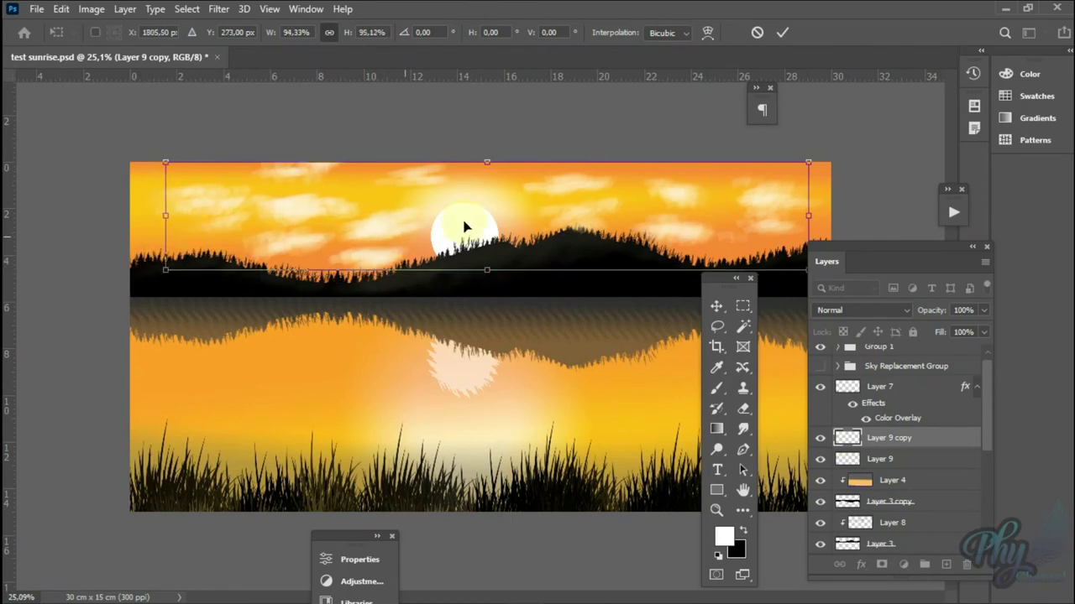
left_click_drag(164, 268, 177, 257)
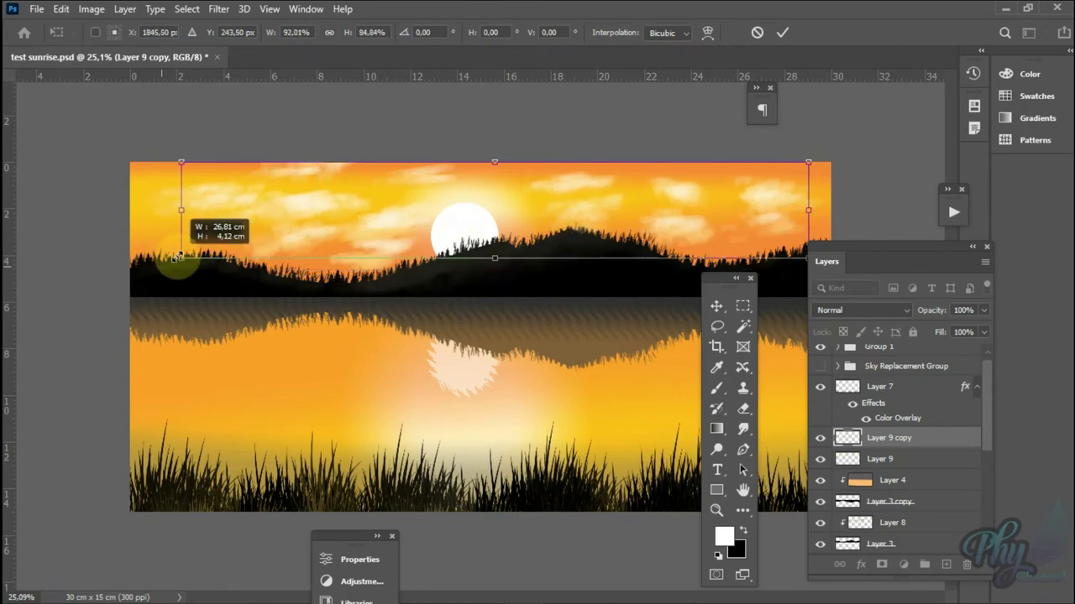
left_click_drag(355, 221, 347, 227)
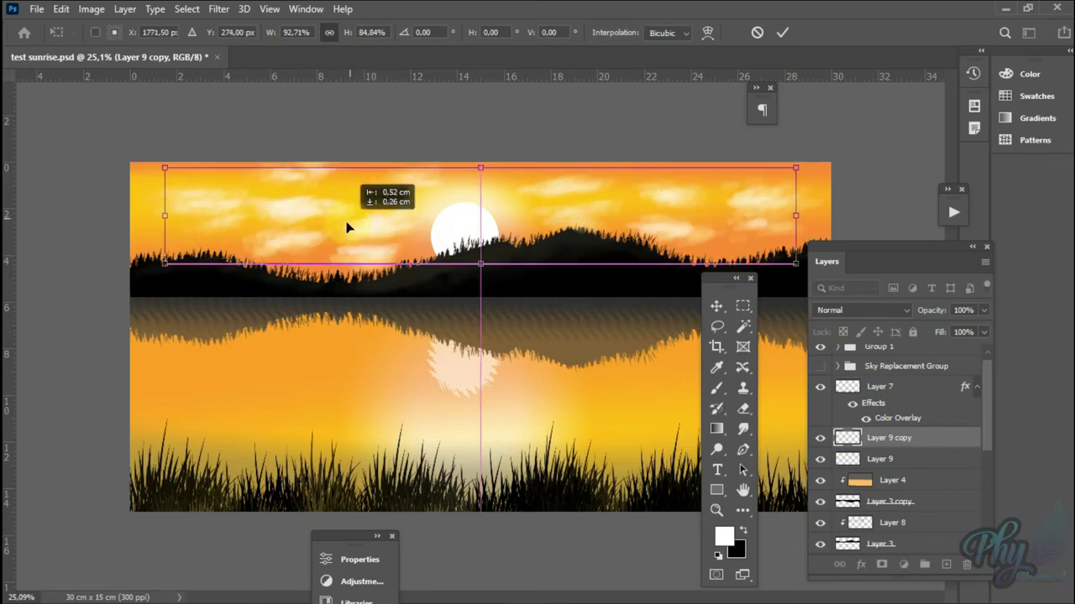
key("Return")
key("b")
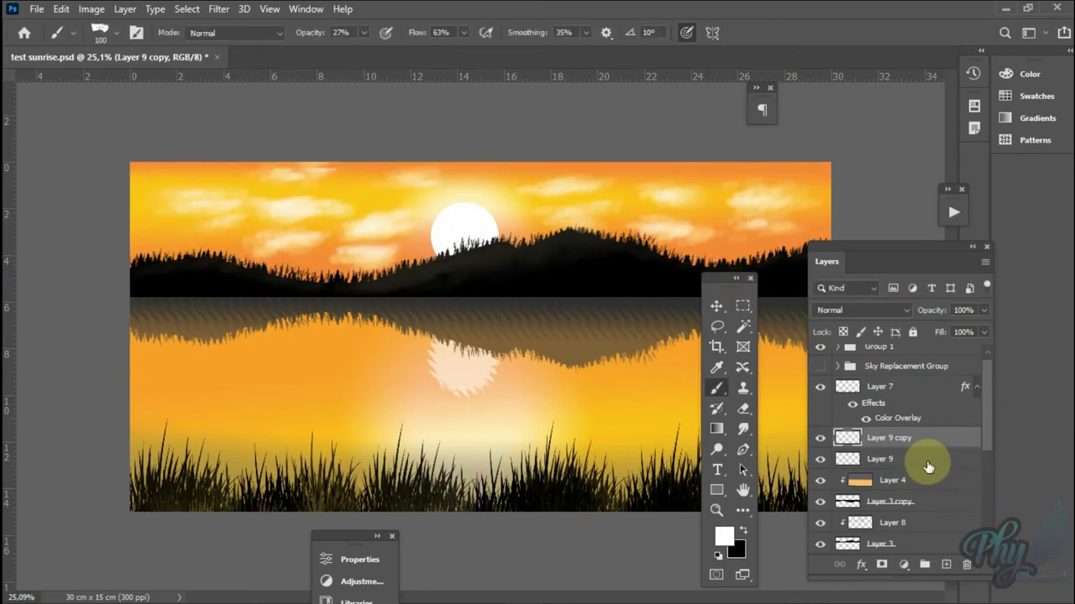
left_click(915, 460)
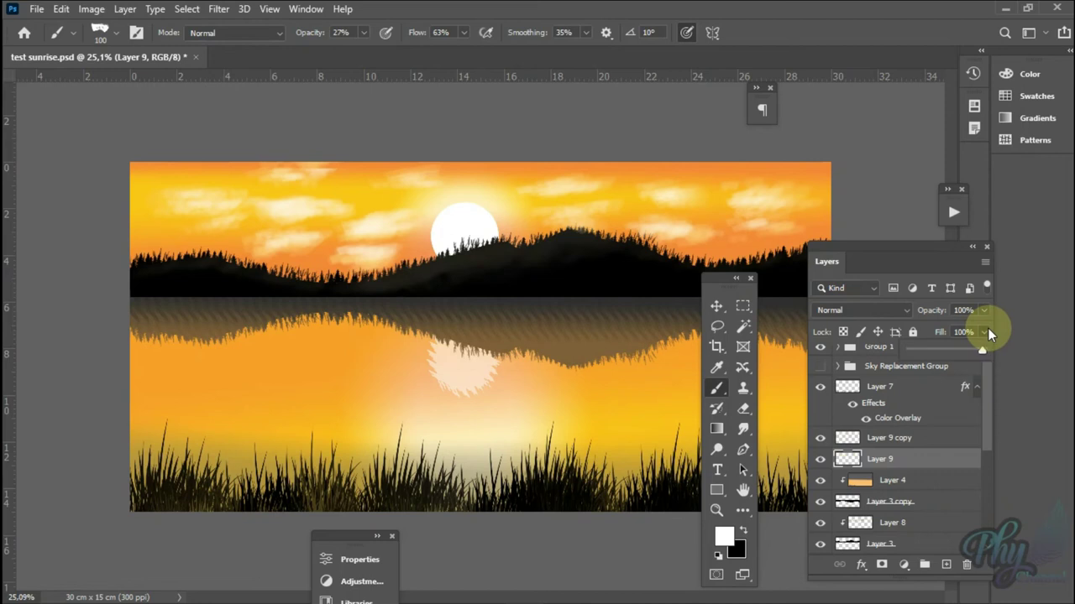
Step: Merge Layer 9 and Layer 9 copy into a single cloud layer
left_click(935, 437)
left_click(988, 333)
left_click(933, 430)
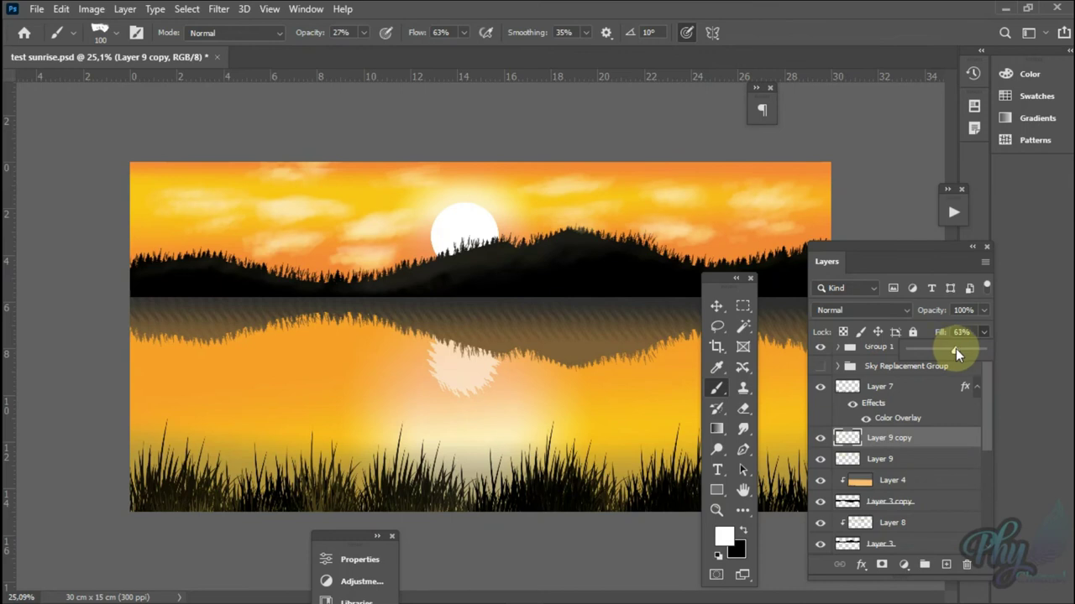
left_click(926, 459, "shift")
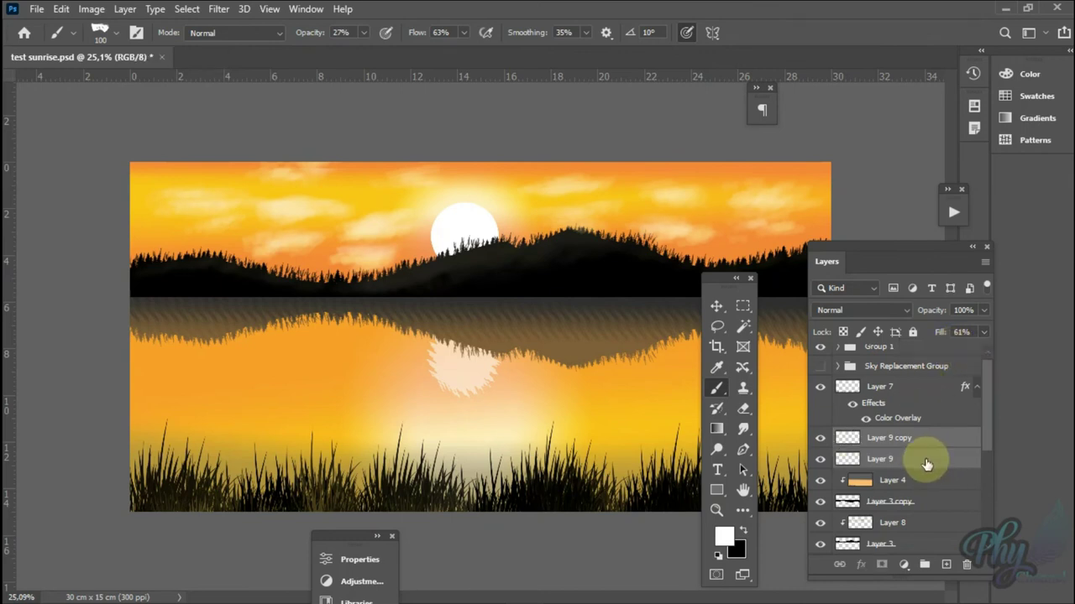
key("ctrl+e")
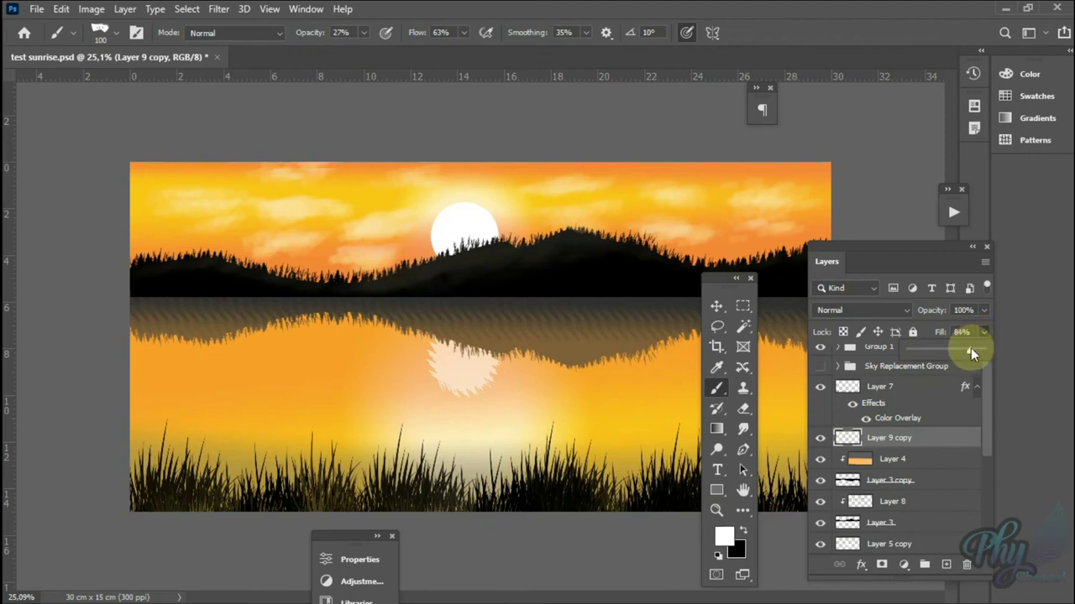
Step: Set the merged clouds to 84% fill and Alt-drag a copy down into the lake
left_click_drag(918, 433, 945, 565)
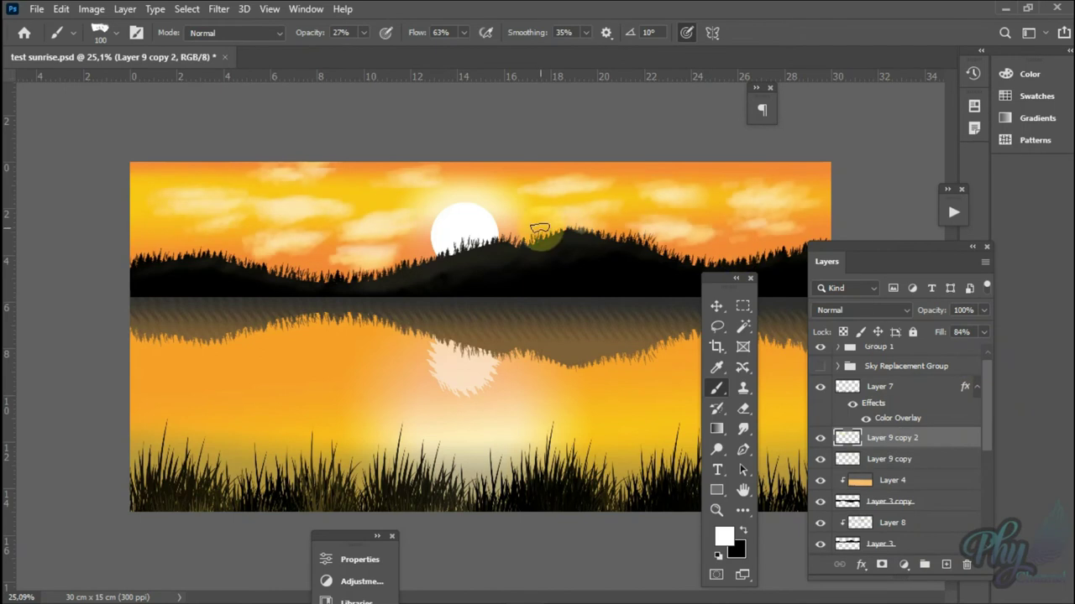
key("v")
left_click_drag(490, 209, 486, 376)
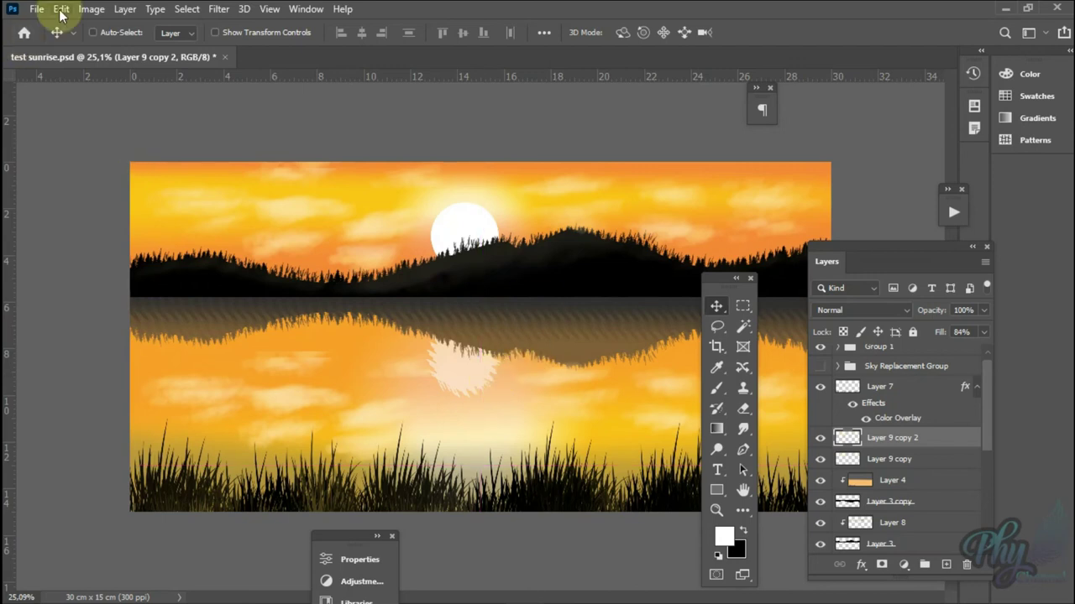
Step: Rotate the lake clouds 180° and flip them horizontally to mirror the sky
left_click(60, 8)
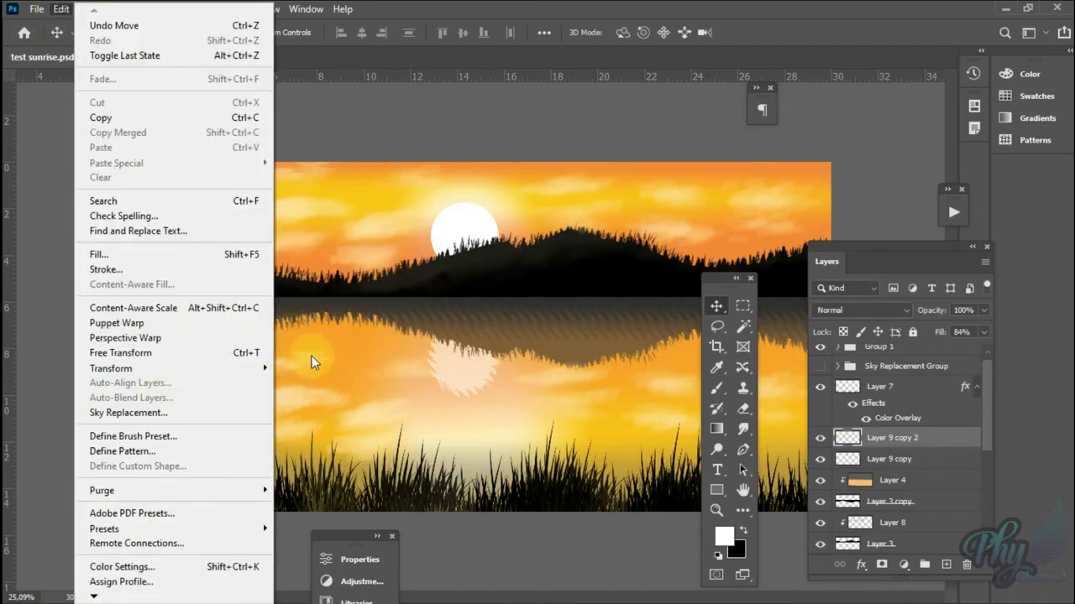
left_click(339, 300)
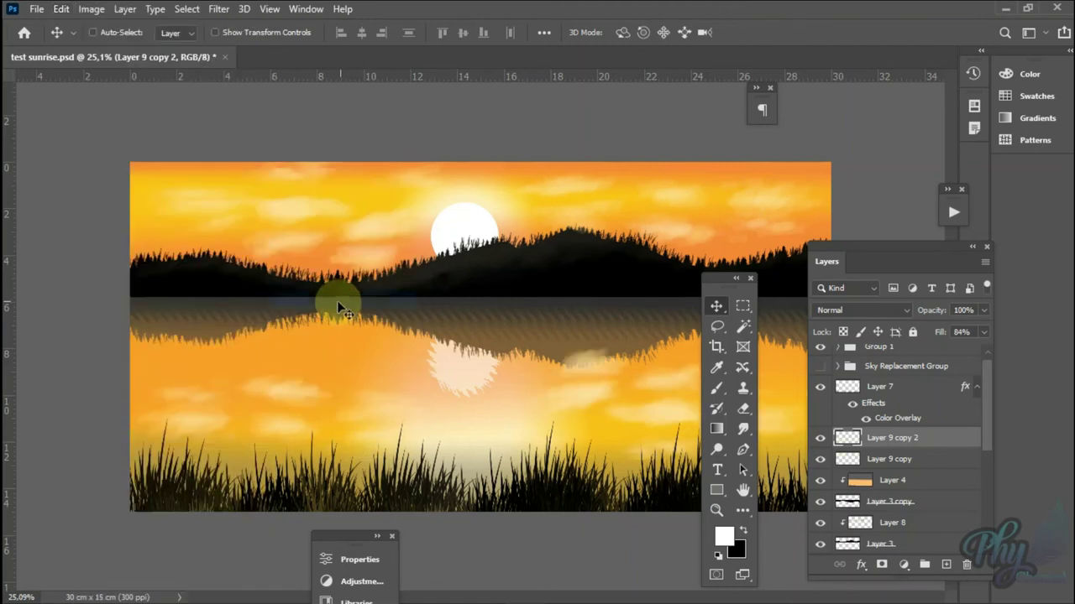
left_click(84, 10)
mouse_move(62, 10)
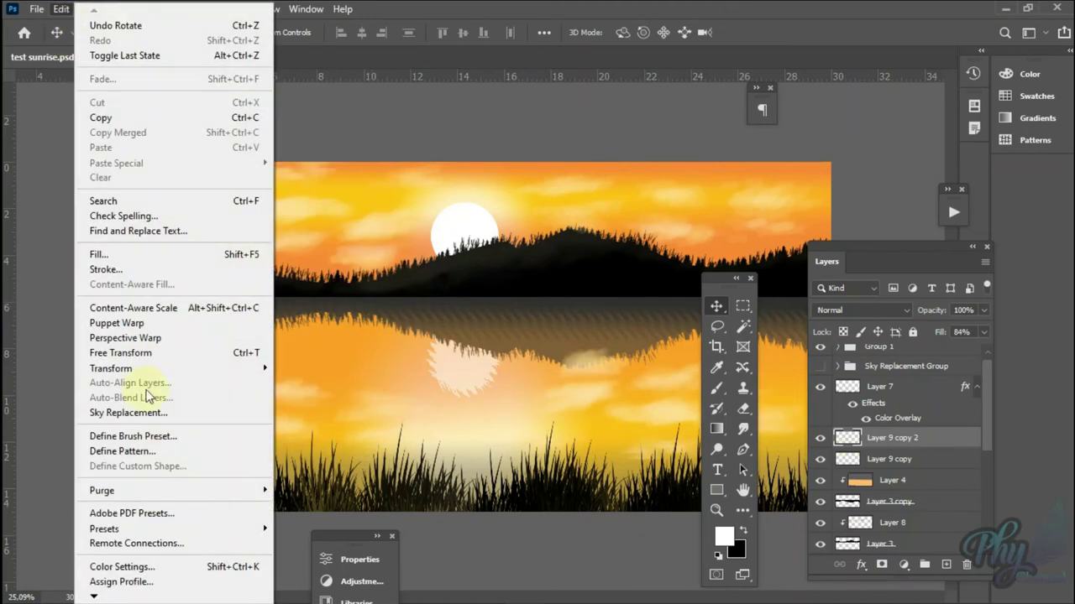
left_click(361, 352)
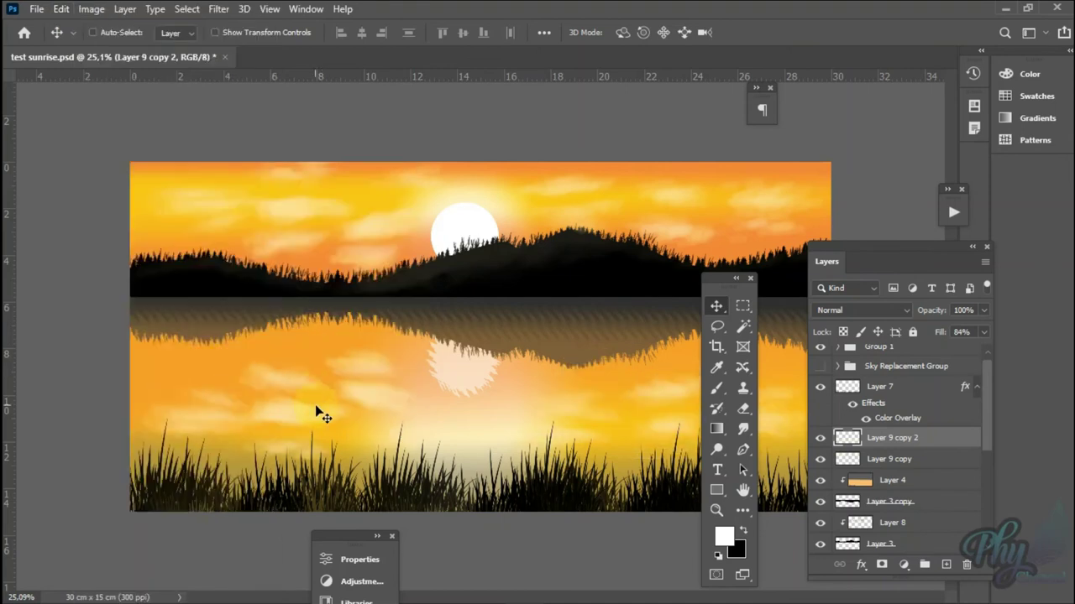
Step: Nudge the reflected clouds slightly lower in the water, then select Layer 4
left_click_drag(319, 412, 316, 392)
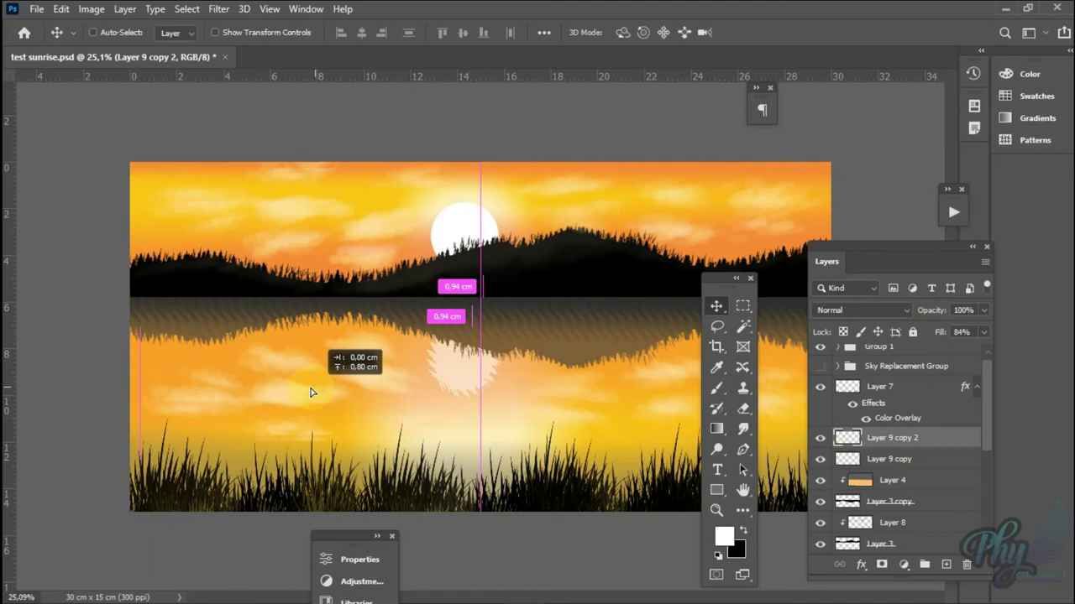
left_click_drag(310, 392, 312, 391)
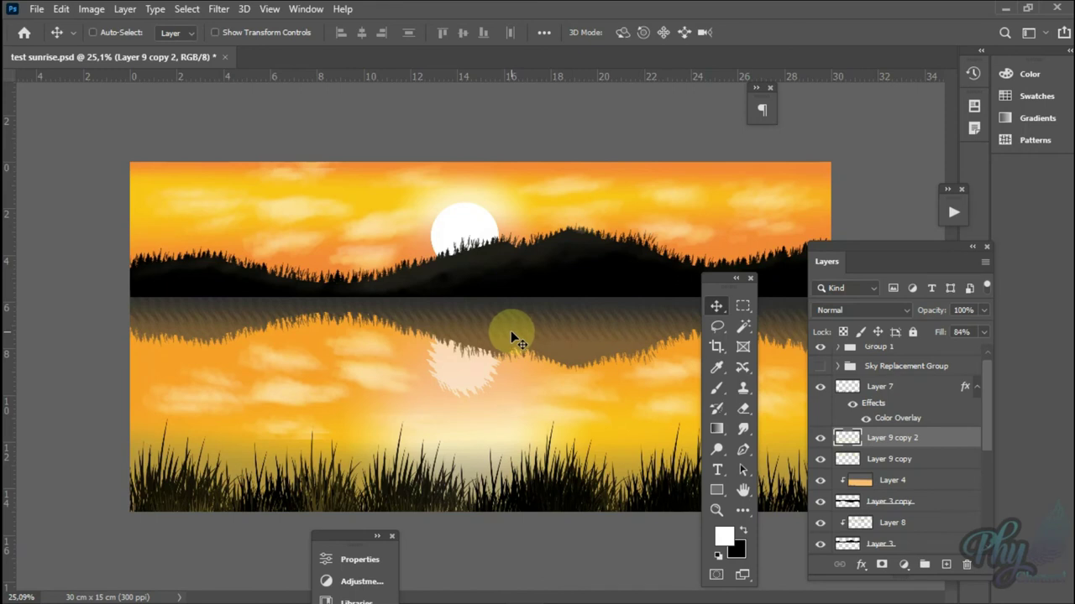
right_click(540, 316)
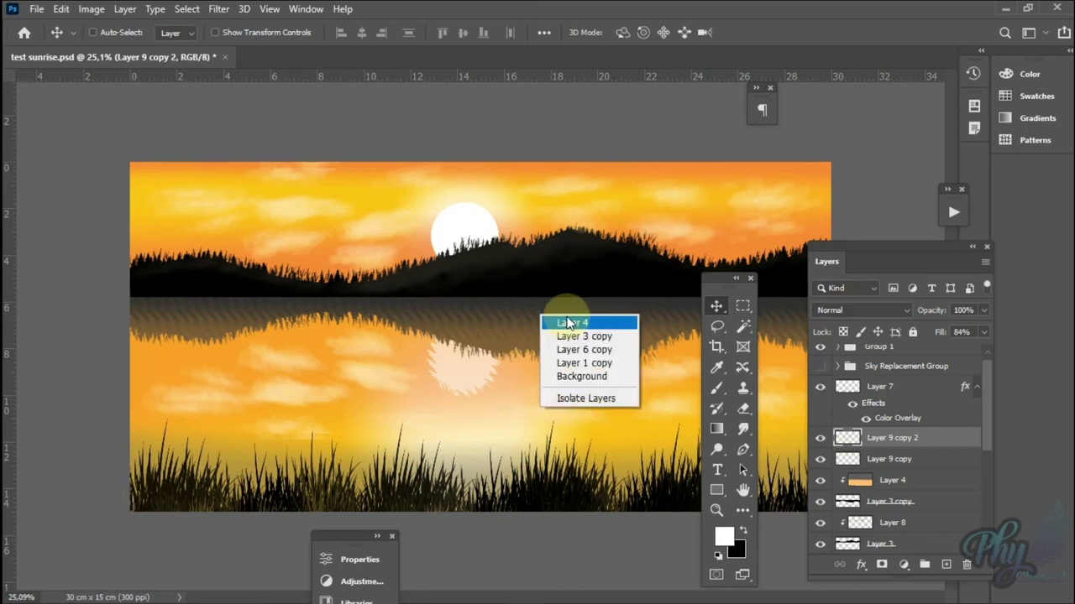
left_click(570, 324)
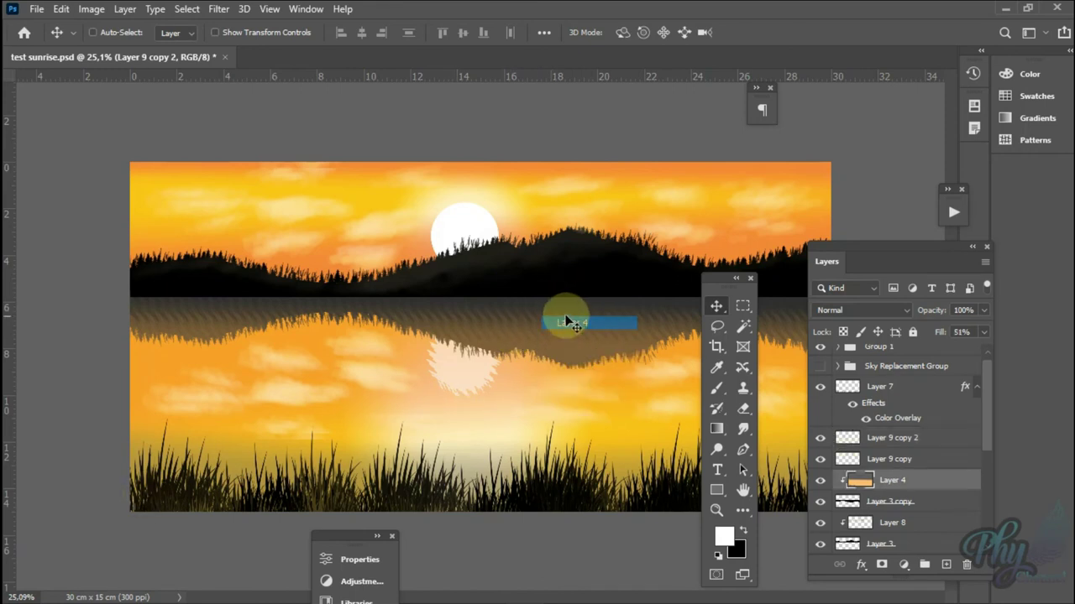
Step: Zoom in on the sun and hills and add a new empty layer
left_click(716, 509)
left_click(436, 248)
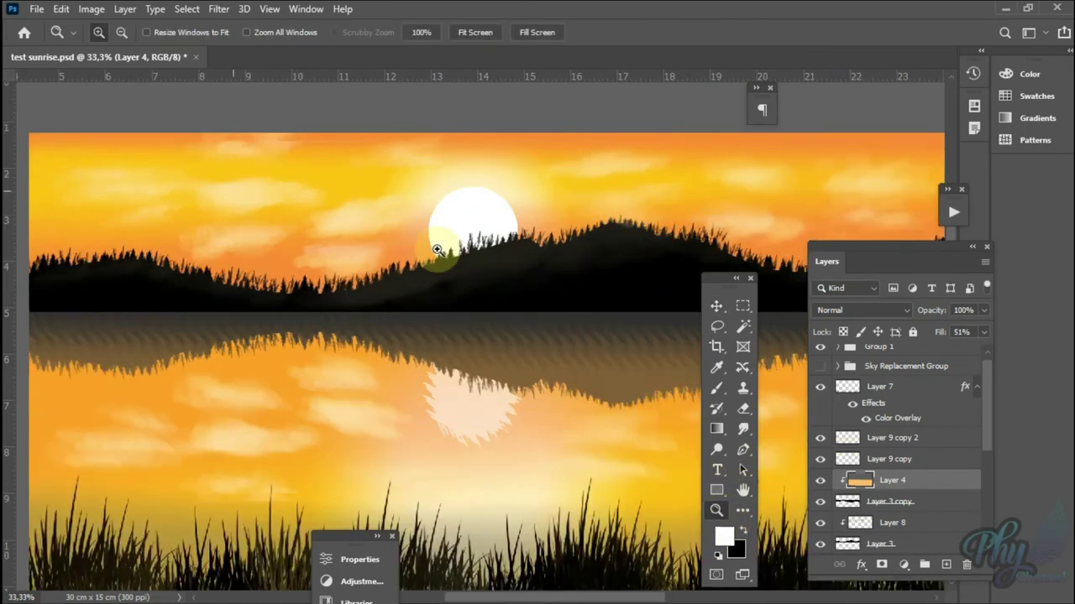
left_click(458, 239)
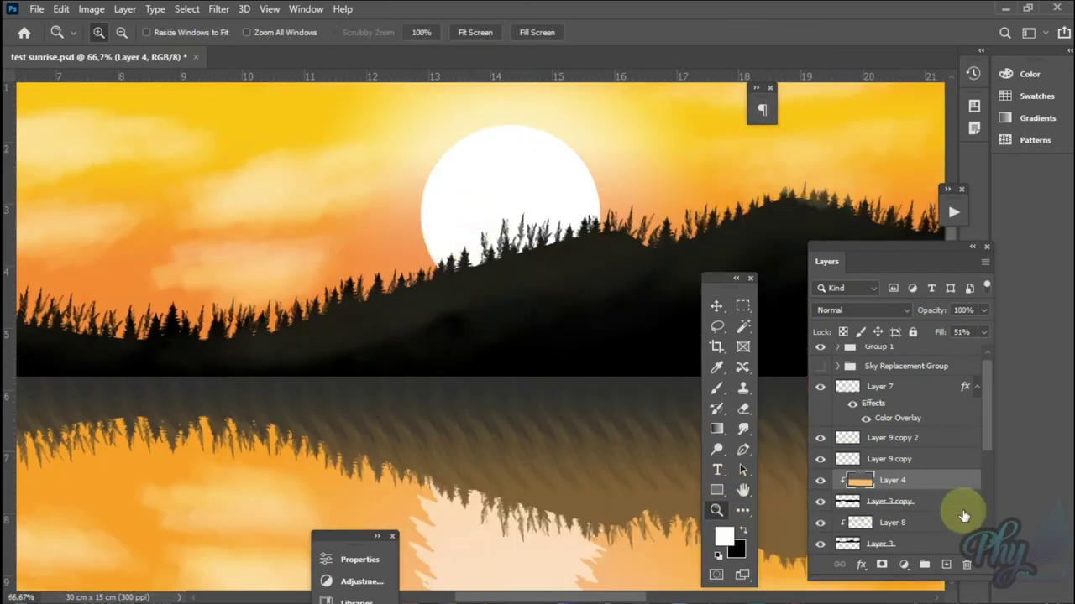
left_click(947, 565)
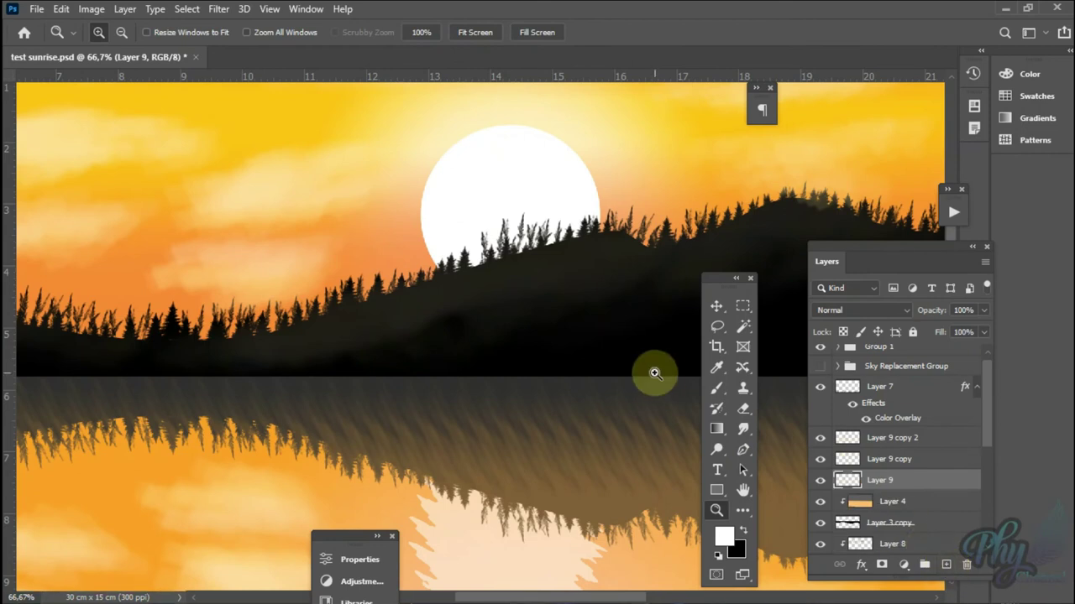
Step: Draw a bird outline with the Pen tool, with a sharp wing tip and middle point
key("p")
left_click(389, 449)
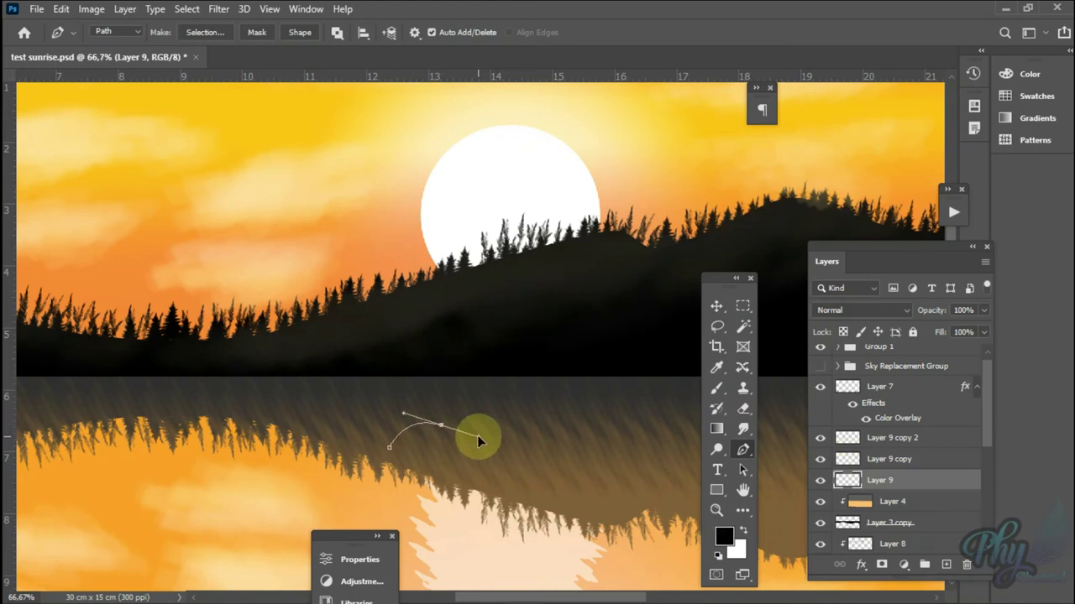
left_click_drag(483, 443, 502, 409)
left_click(442, 426, "alt")
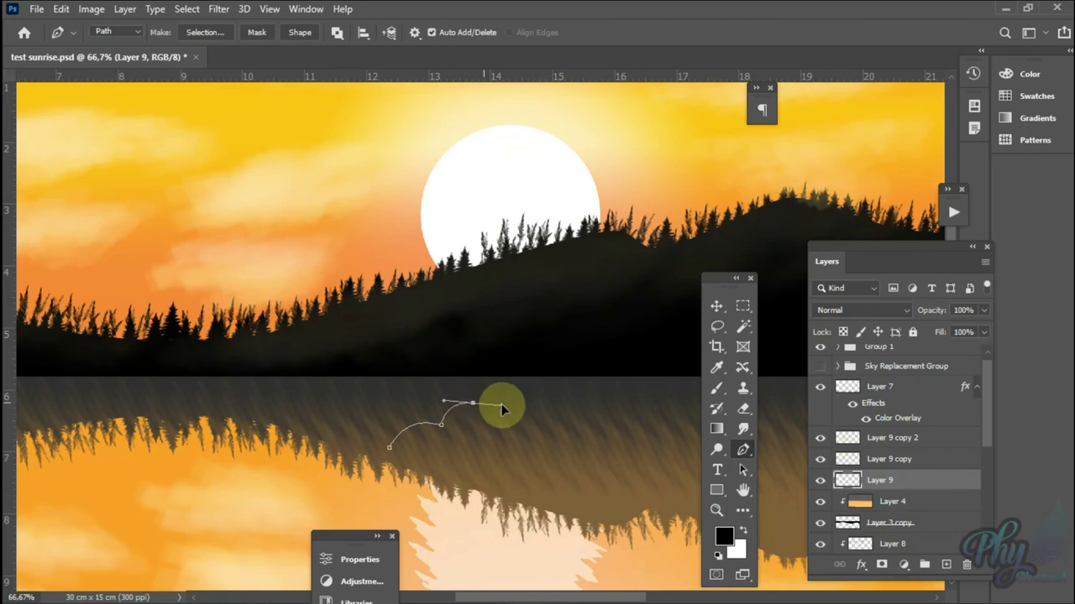
key("ctrl+z")
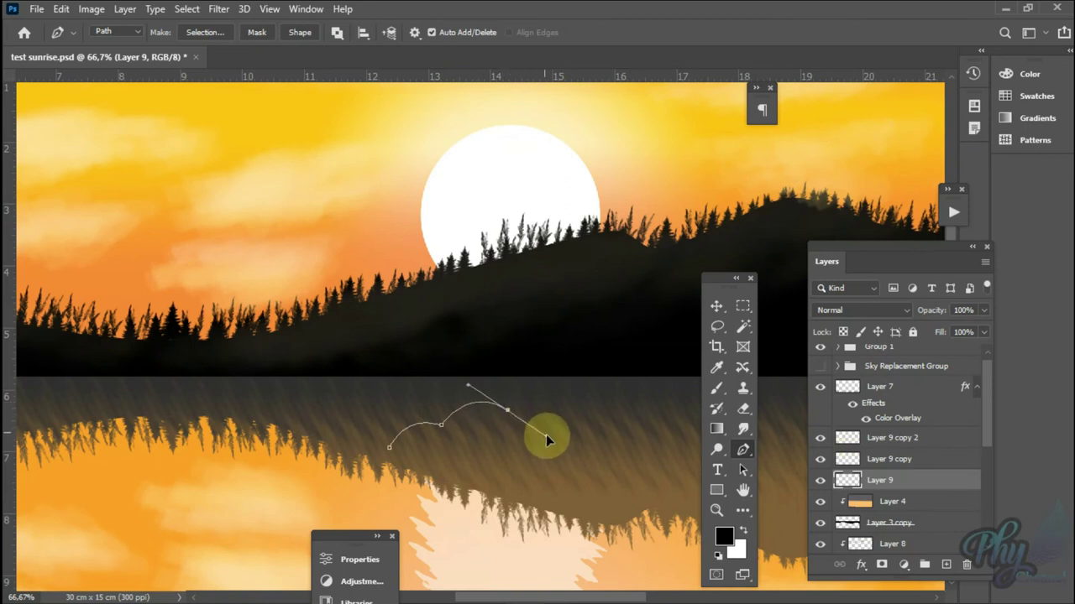
left_click(508, 412)
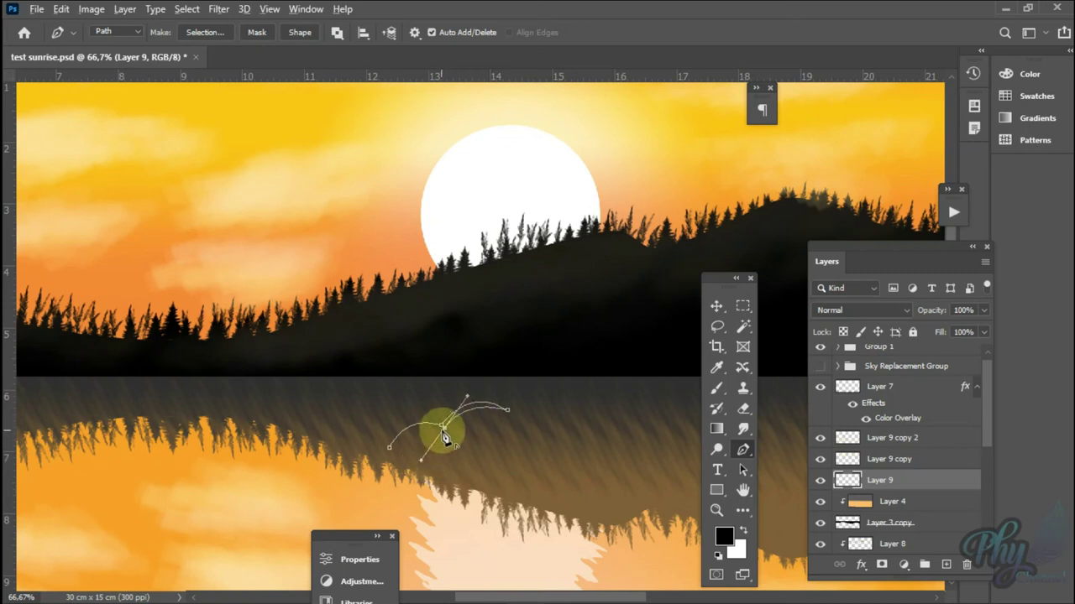
left_click(445, 428)
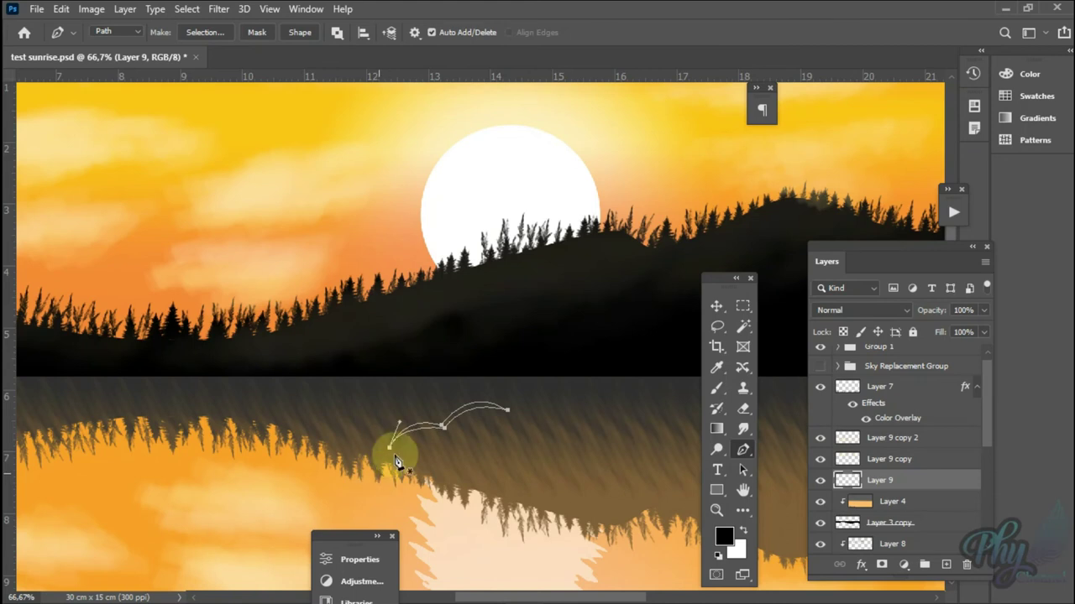
Step: Turn the bird path into an unfeathered selection and fill it with black
right_click(481, 418)
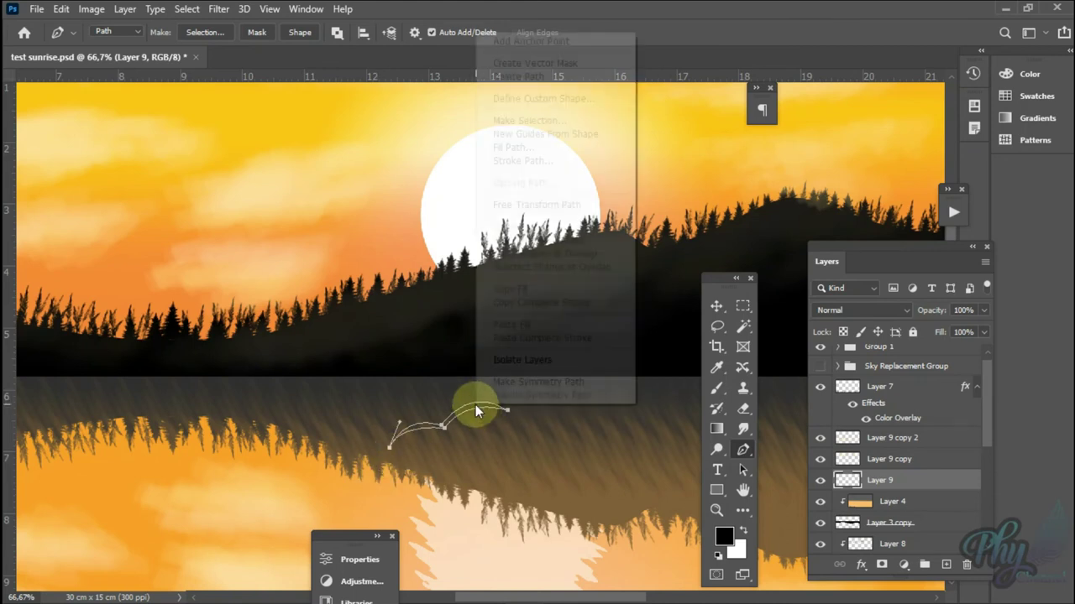
left_click(546, 115)
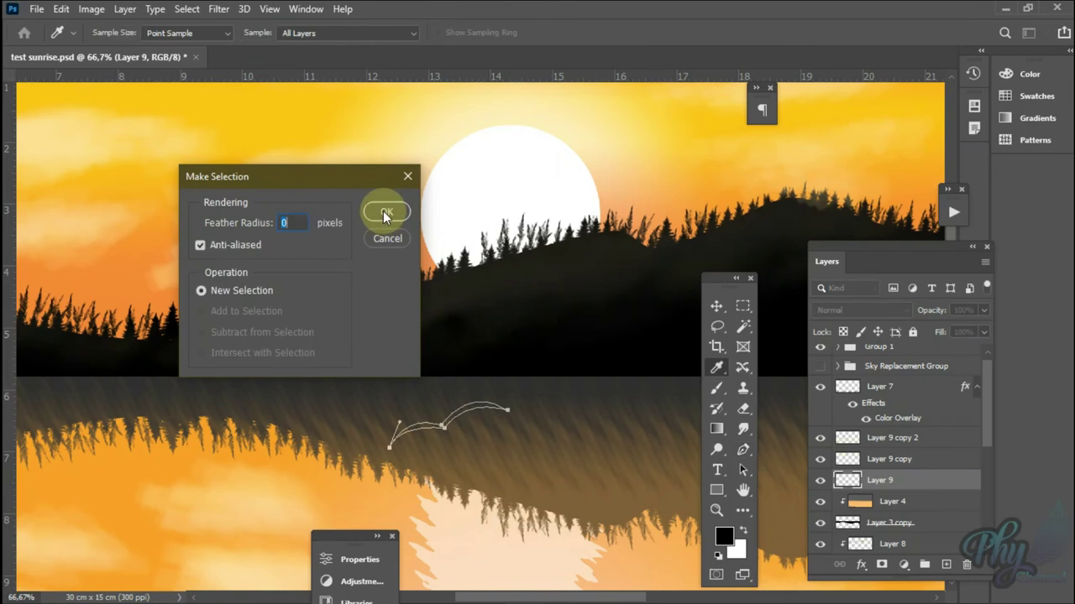
left_click(383, 210)
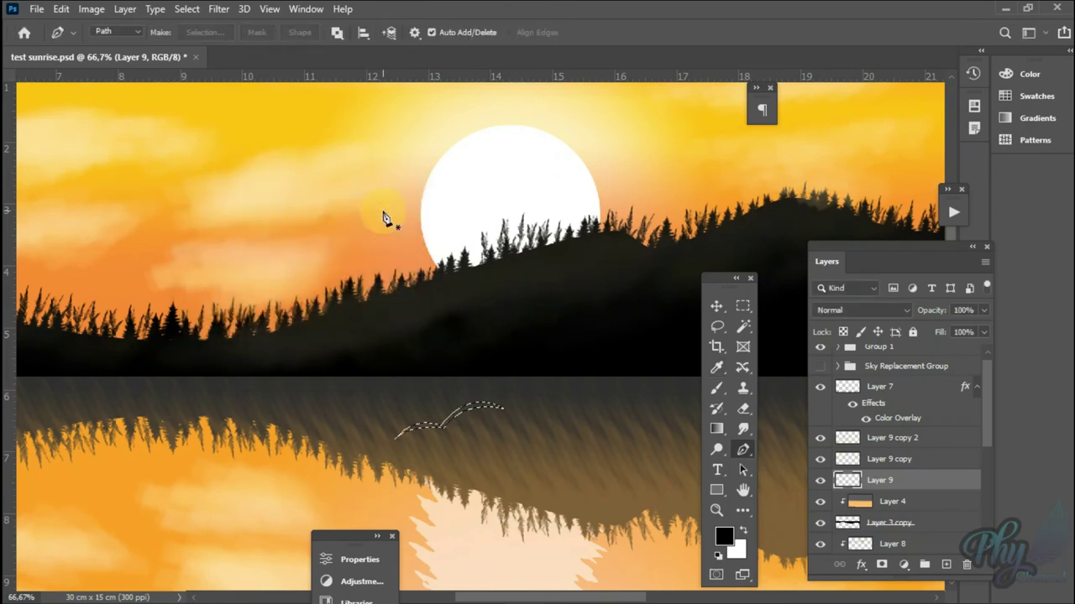
key("alt+BackSpace")
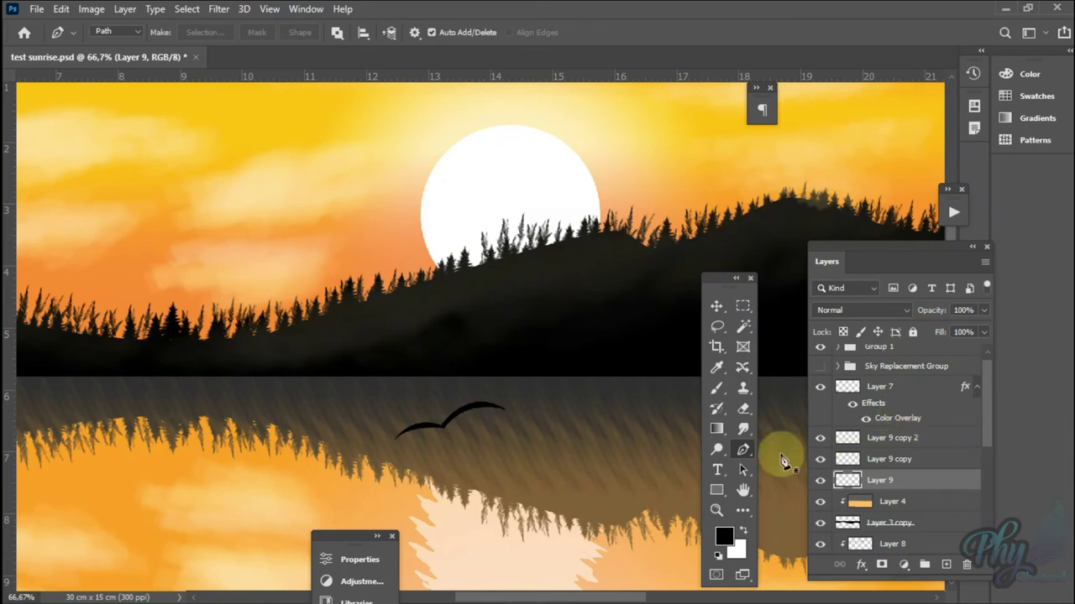
Step: Zoom in on the bird and load its path as a selection again
key("z")
left_click(430, 437)
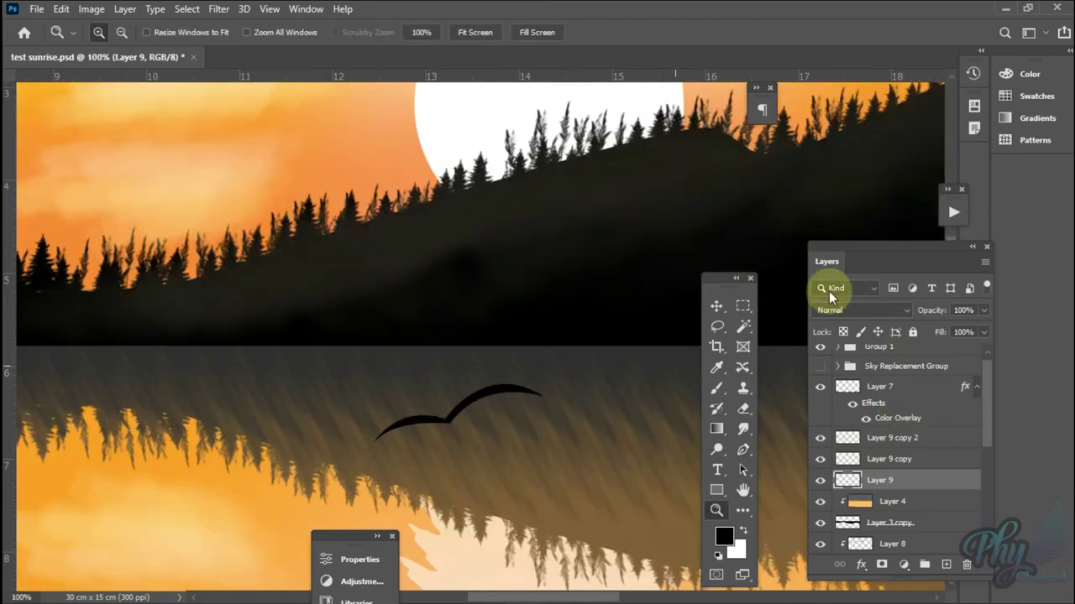
left_click(741, 309)
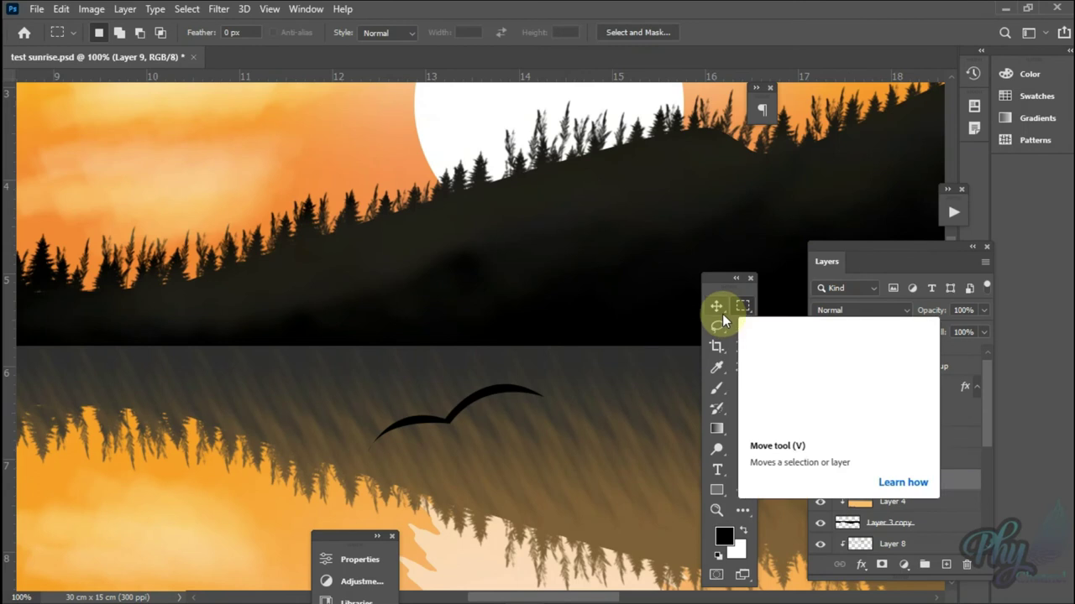
key("p")
left_click(444, 431)
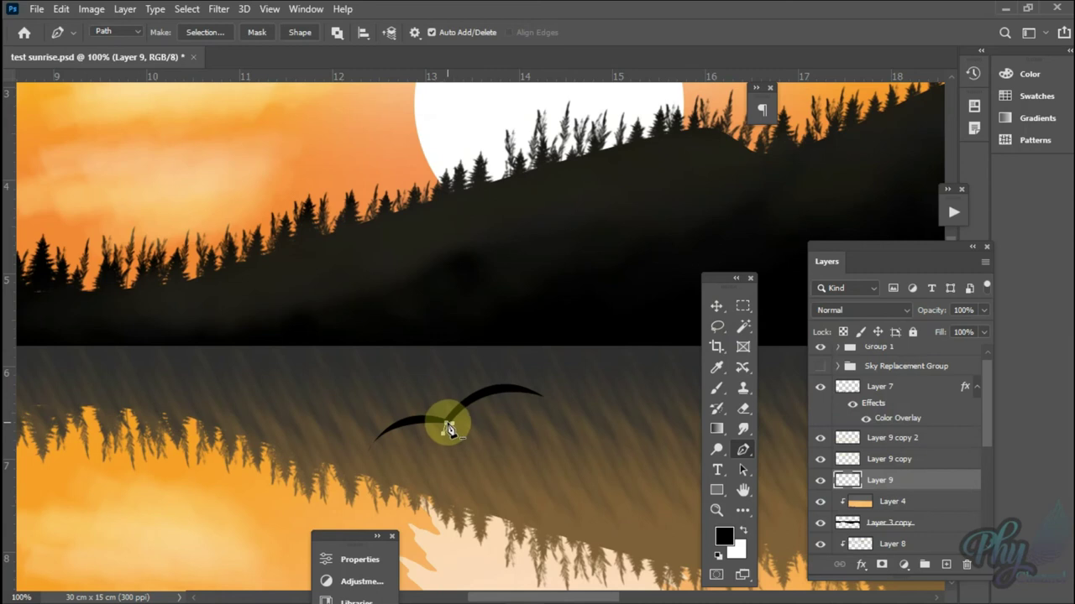
right_click(448, 429)
left_click(550, 139)
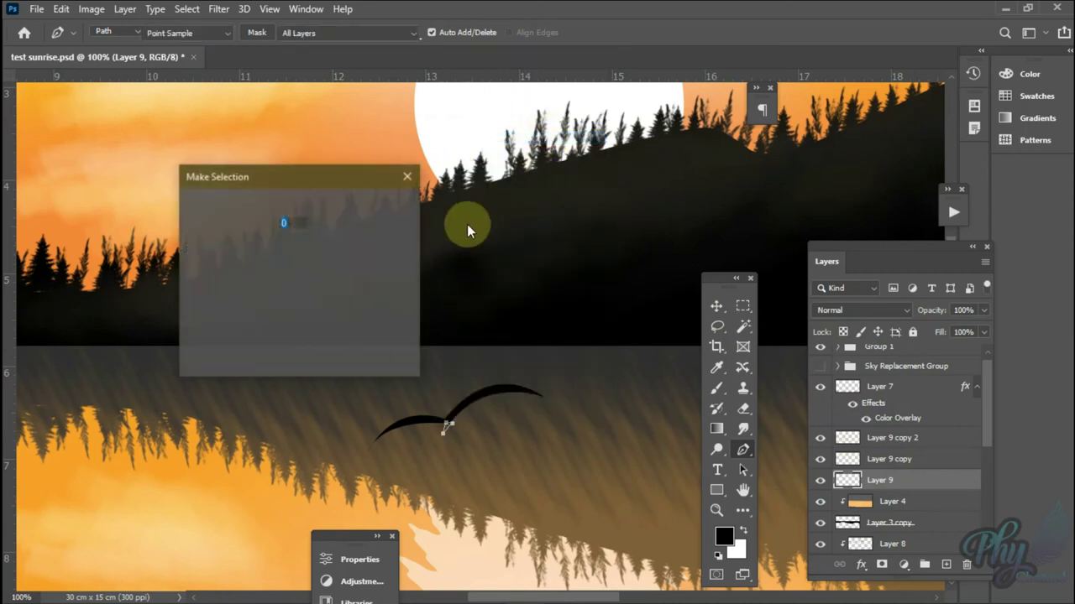
left_click(385, 215)
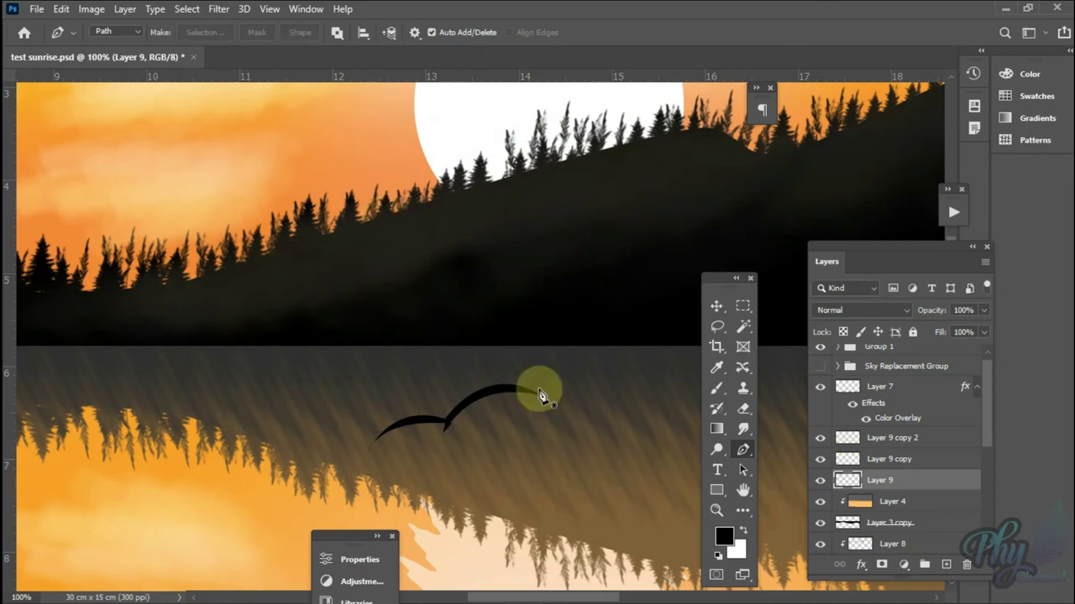
Step: Scale the bird slightly narrower, commit, and fit the image on screen
key("ctrl+t")
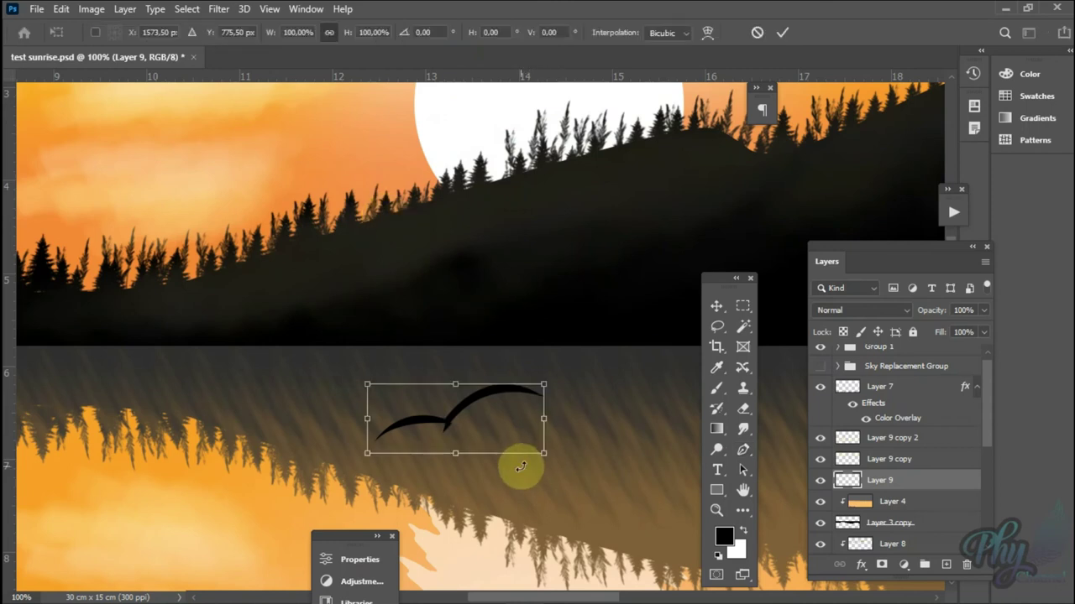
left_click_drag(542, 453, 517, 447)
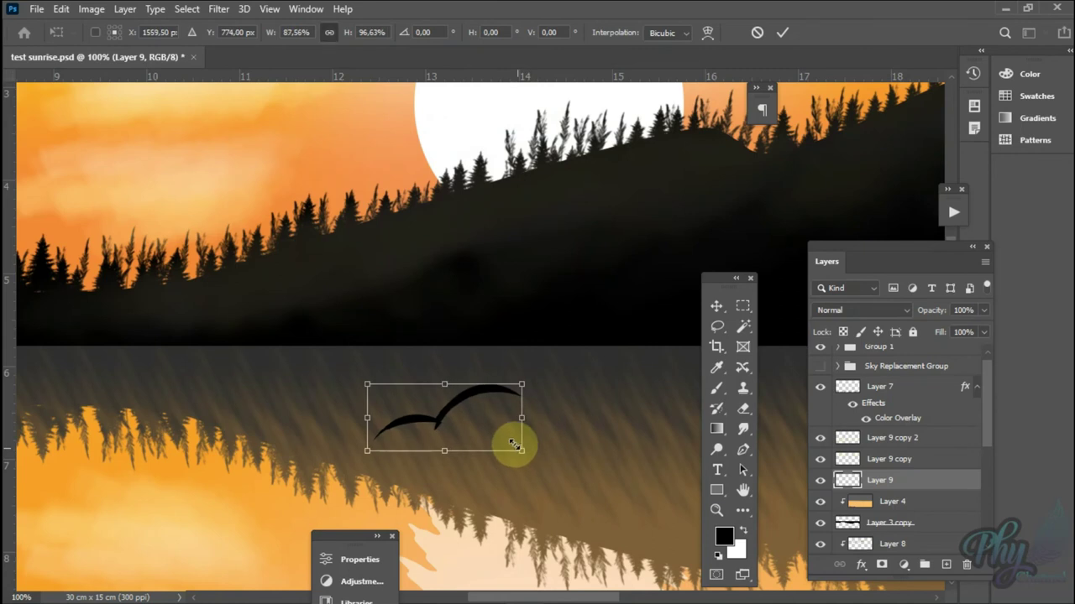
key("Return")
key("z")
right_click(487, 410)
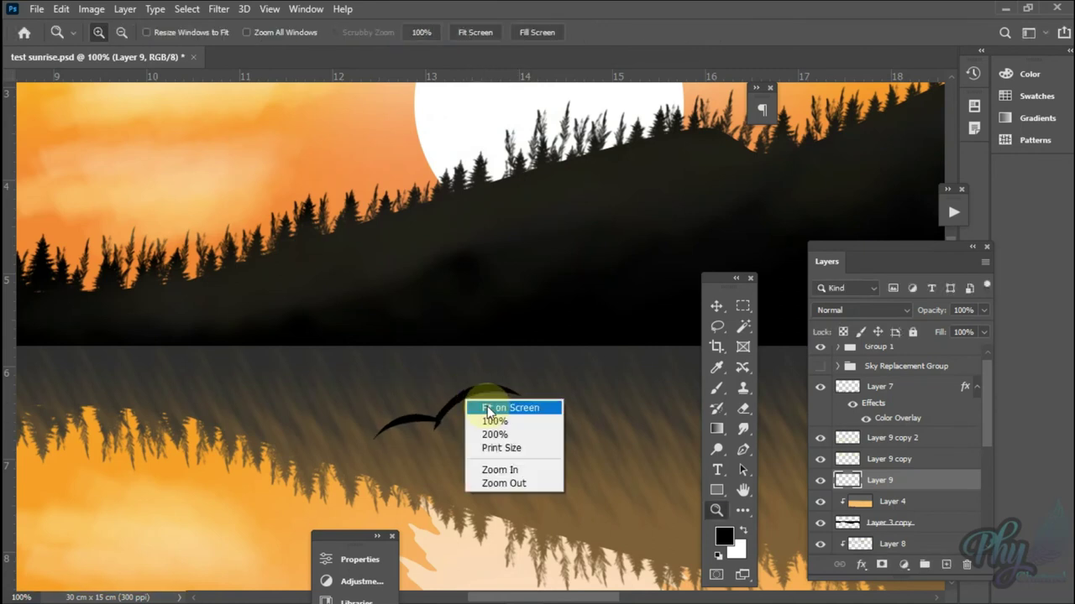
left_click(487, 411)
Step: Place the bird at the sun's left edge and add a duplicate beside it
key("v")
left_click_drag(435, 314, 429, 216)
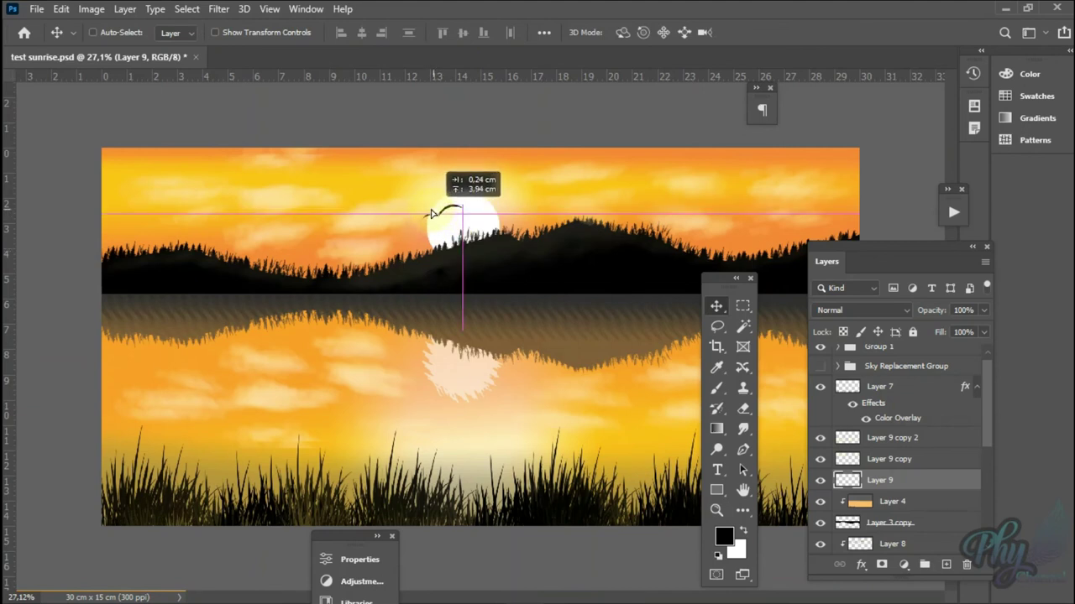
mouse_move(429, 216)
left_mouse_down()
mouse_move(408, 203)
mouse_move(382, 221)
mouse_move(424, 258)
mouse_move(372, 216)
left_mouse_up()
key("ctrl+j")
key("ctrl+t")
key("Return")
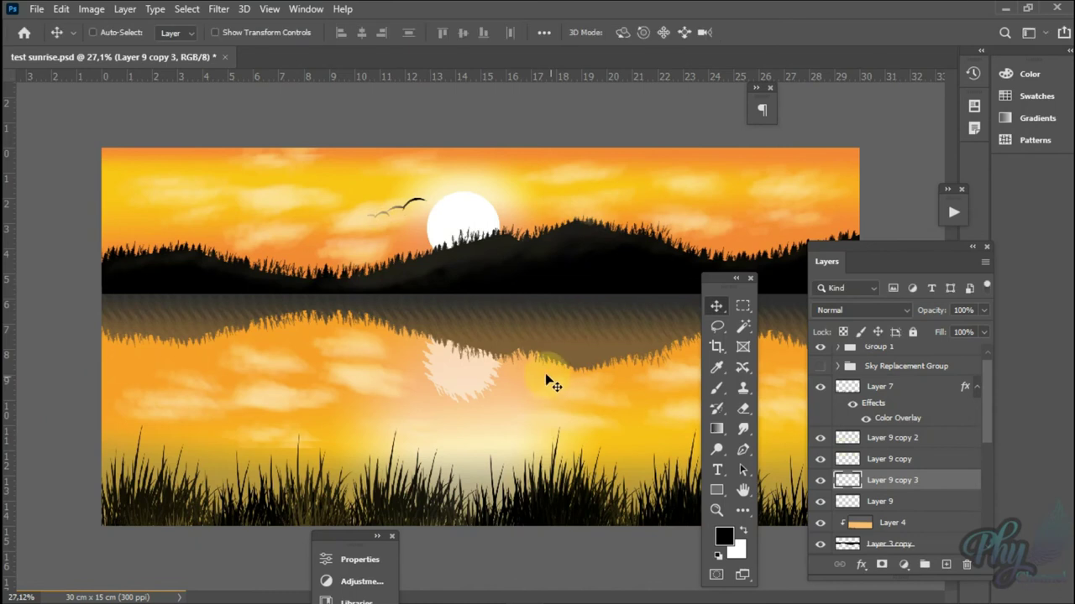
left_click_drag(546, 379, 542, 363)
Step: Tilt a bird copy to about 15°, then duplicate another and rotate and shrink it
key("ctrl+t")
mouse_move(467, 268)
left_mouse_down()
mouse_move(414, 252)
mouse_move(388, 227)
left_mouse_up()
key("Return")
mouse_move(441, 262)
left_mouse_down()
mouse_move(389, 219)
mouse_move(405, 224)
left_mouse_up()
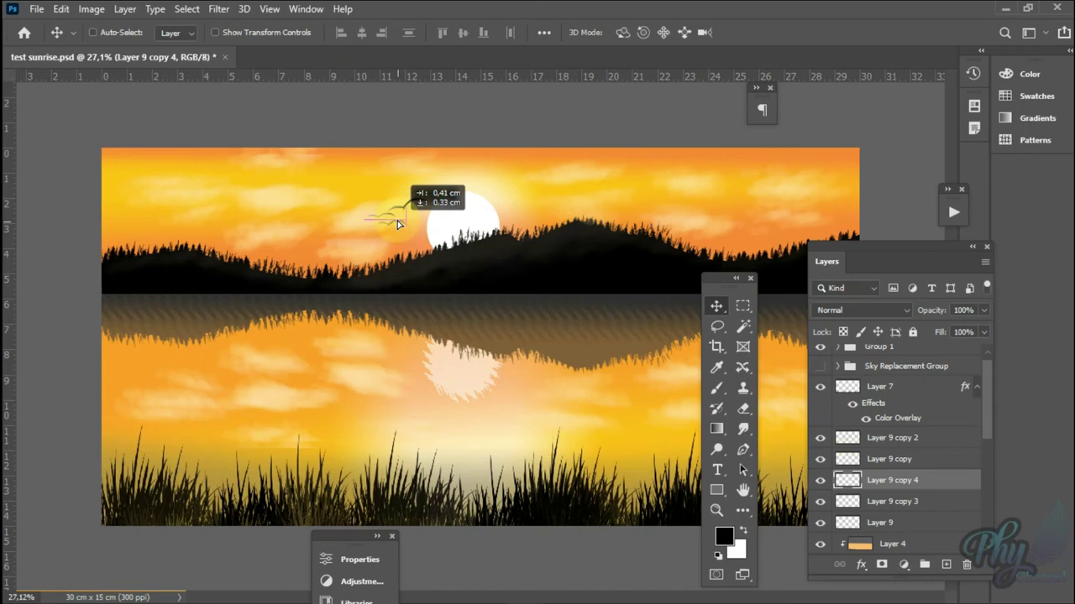
key("ctrl+t")
mouse_move(444, 228)
left_mouse_down()
mouse_move(445, 214)
mouse_move(460, 209)
mouse_move(458, 222)
left_mouse_up()
left_click_drag(382, 225, 379, 214)
key("Return")
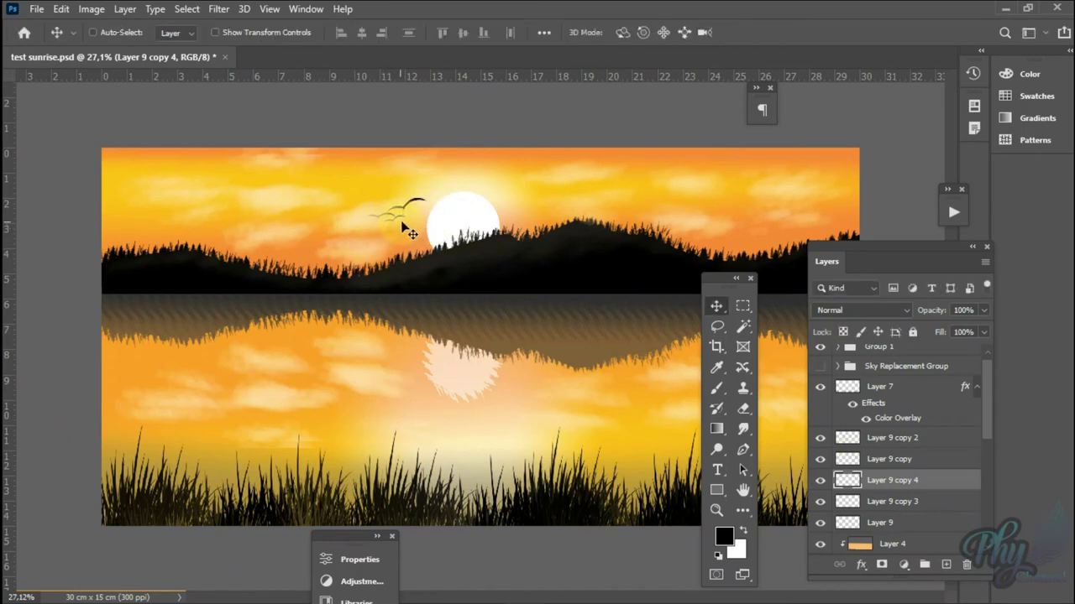
Step: Duplicate and position more birds to complete the flock beside the sun
key("ctrl")
mouse_move(391, 226)
left_mouse_down()
mouse_move(406, 229)
mouse_move(424, 207)
left_mouse_up()
key("ctrl+t")
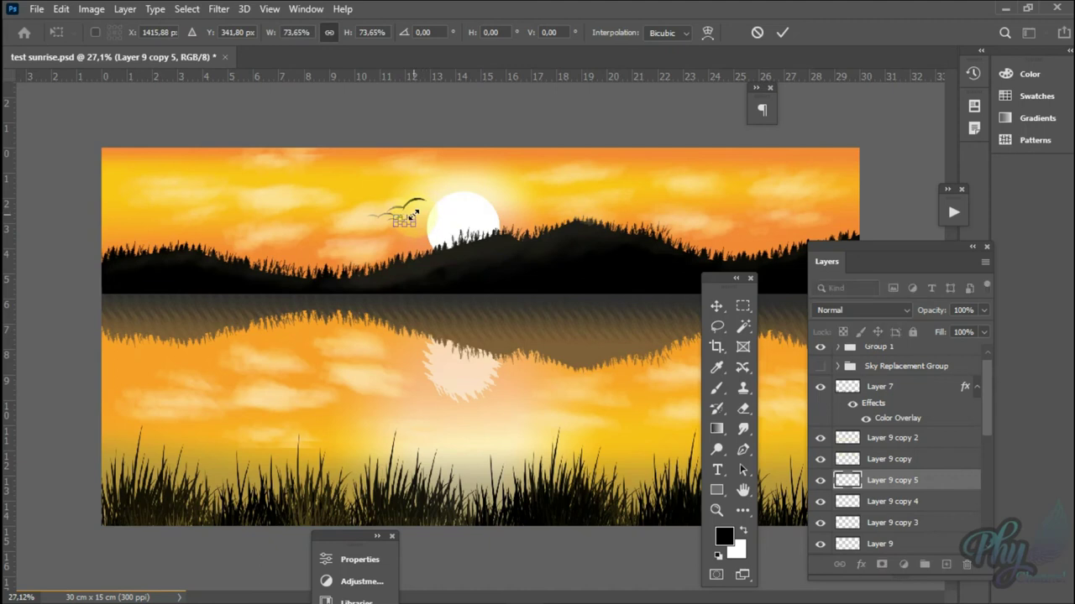
key("Return")
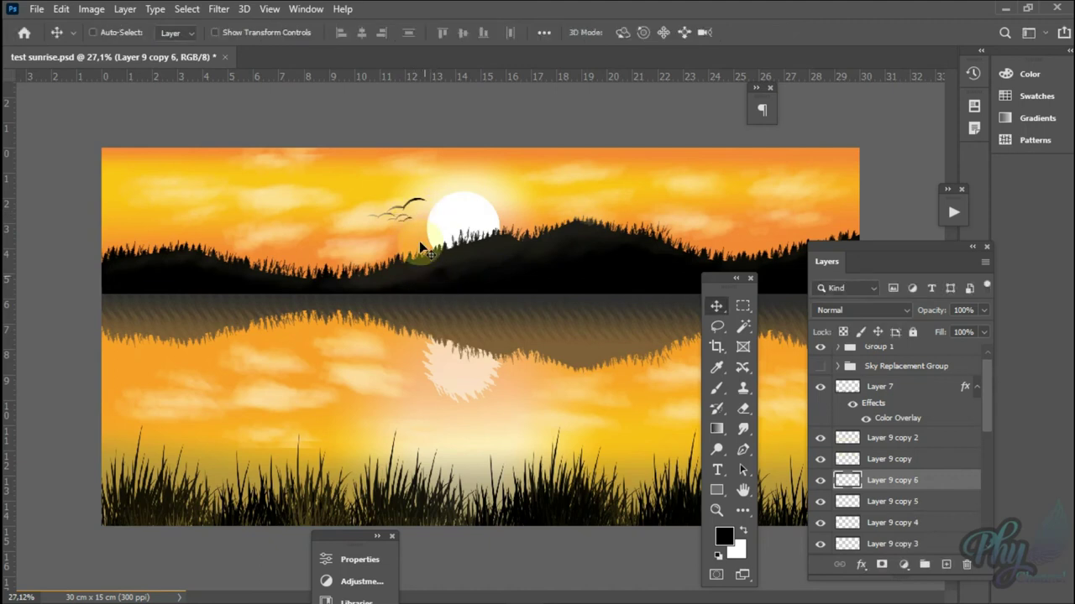
left_click_drag(403, 225, 420, 228)
mouse_move(480, 280)
left_mouse_down()
mouse_move(418, 237)
mouse_move(416, 219)
left_mouse_up()
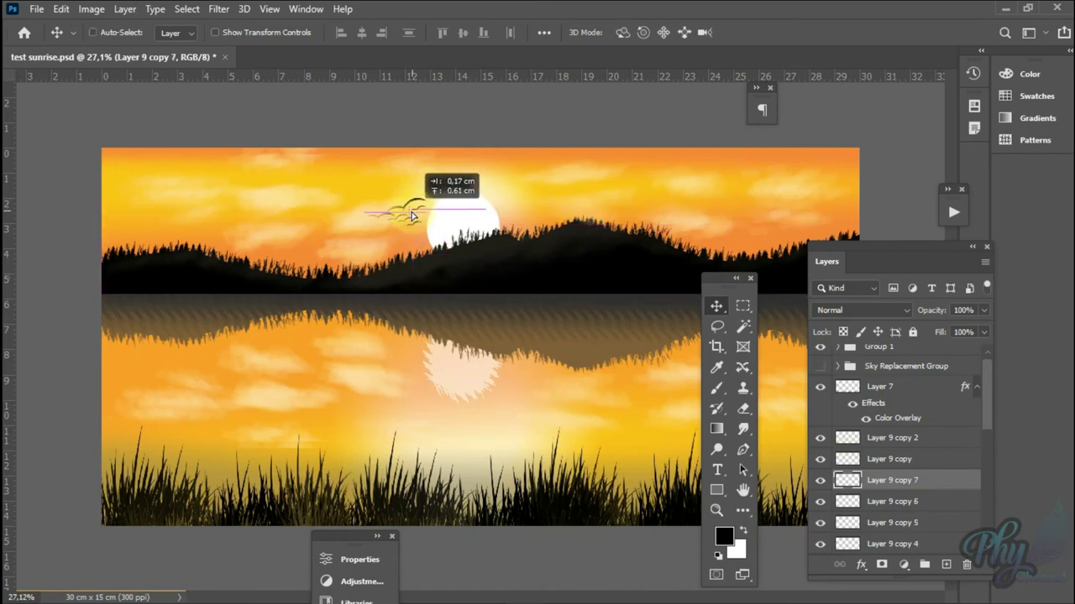
left_click_drag(415, 219, 413, 210)
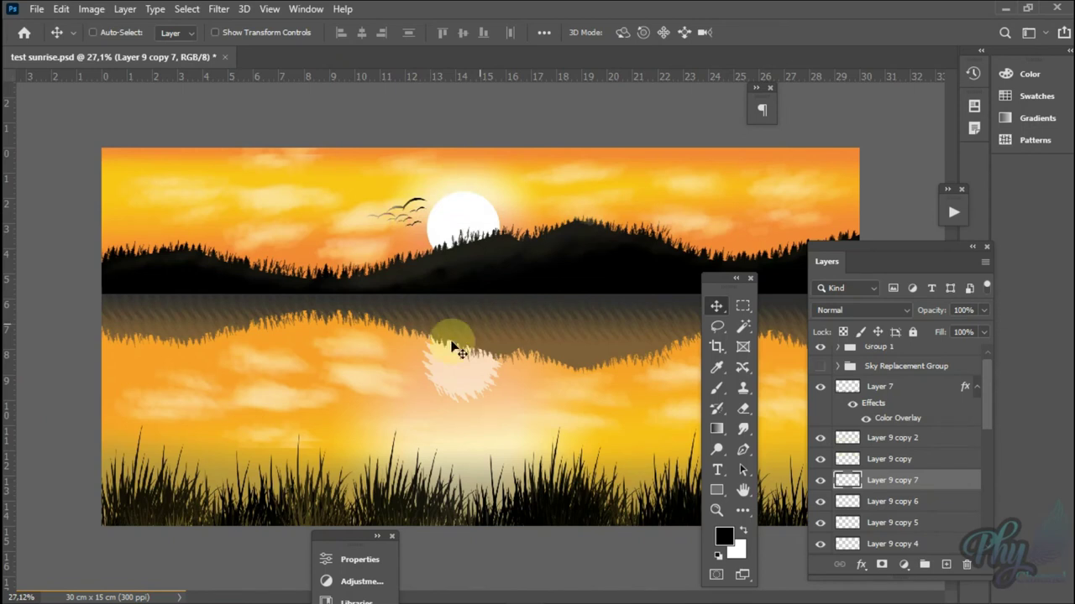
Step: Apply a Large-size Ripple of amount -69 to Layer 9 copy 2, then select Layer 5
right_click(351, 345)
left_click(424, 354)
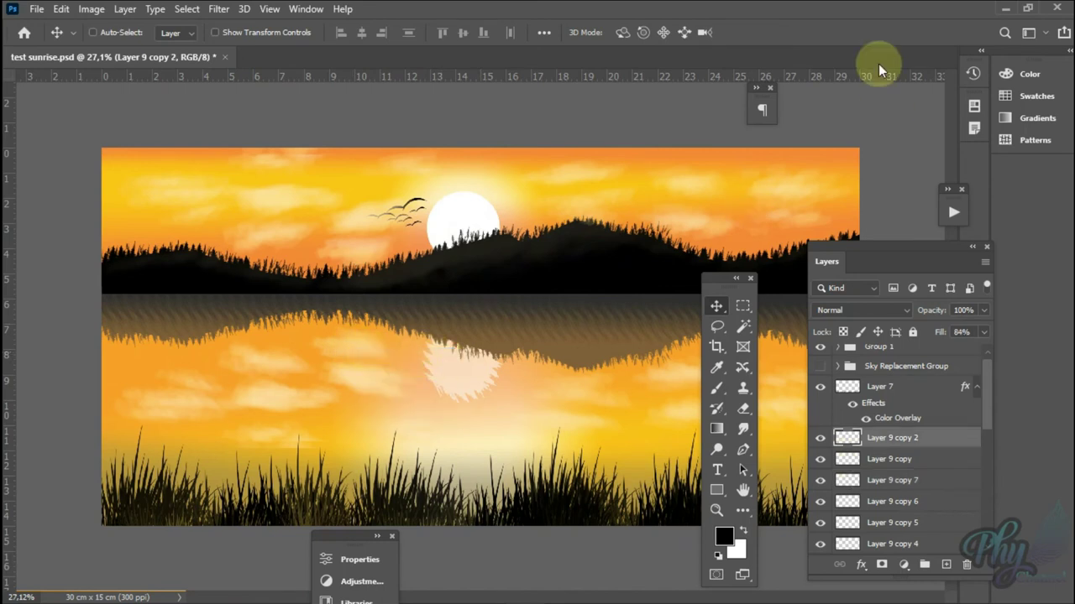
left_click(221, 10)
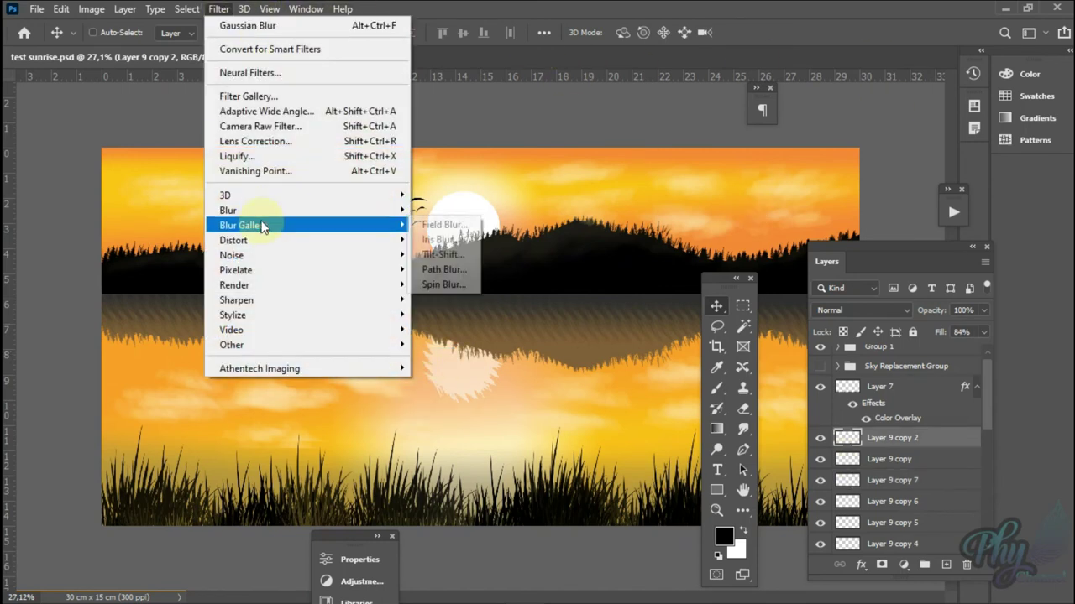
mouse_move(252, 240)
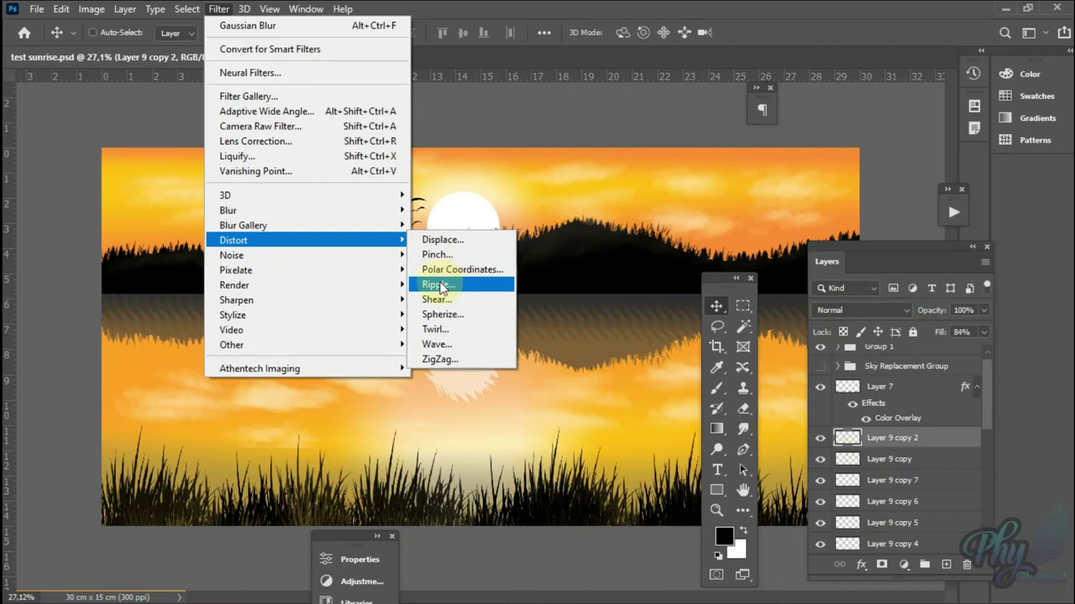
left_click(437, 285)
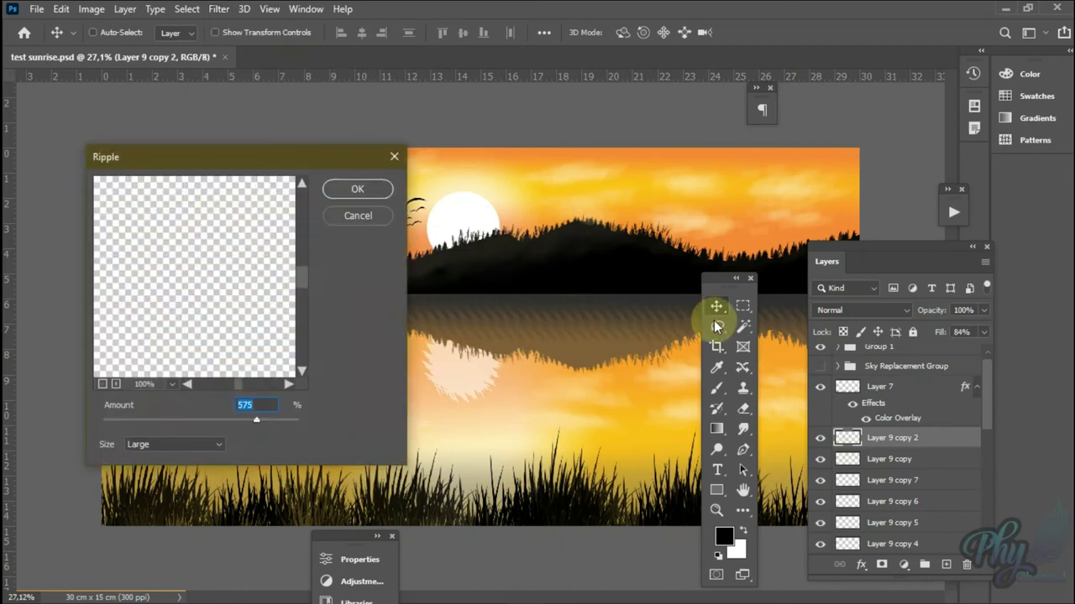
left_click(206, 421)
left_click_drag(205, 420, 194, 421)
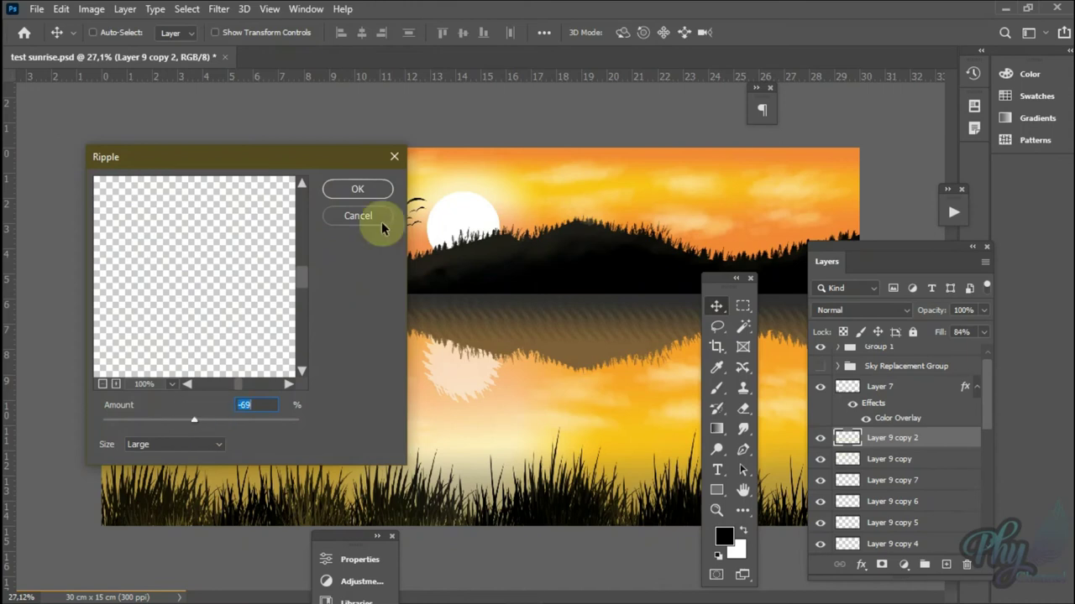
left_click(366, 186)
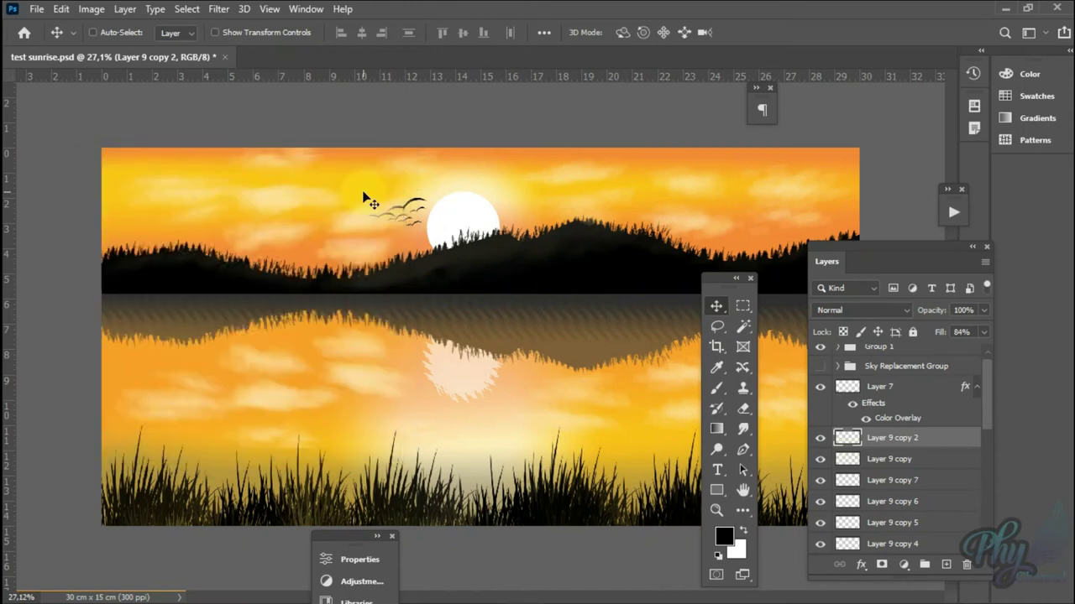
right_click(455, 228)
left_click(474, 233)
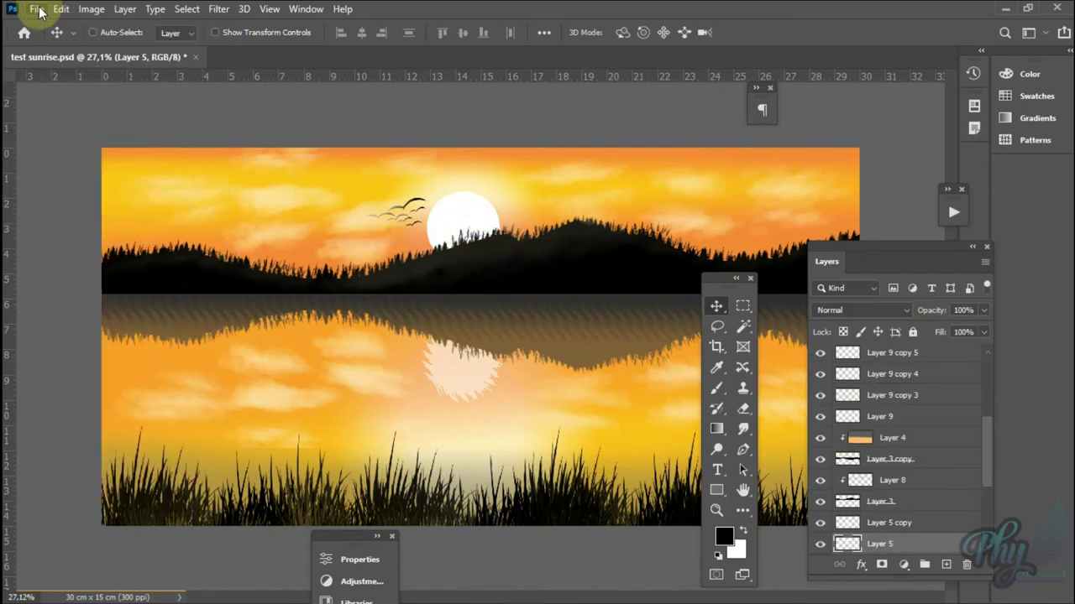
Step: Select Layer 5 and add a new empty Layer 10 above it
key("b")
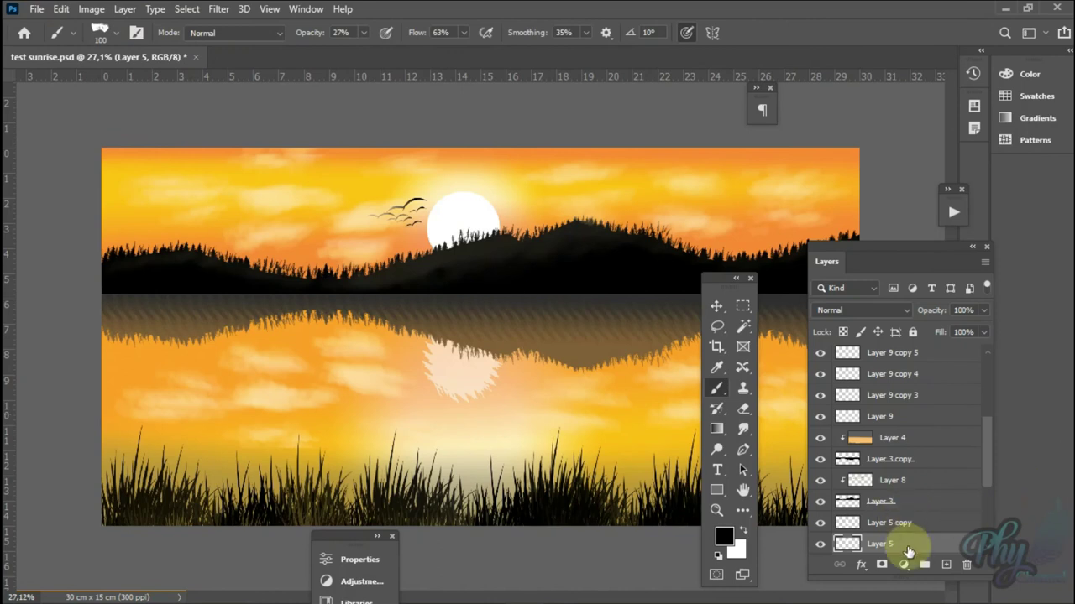
key("v")
right_click(461, 212)
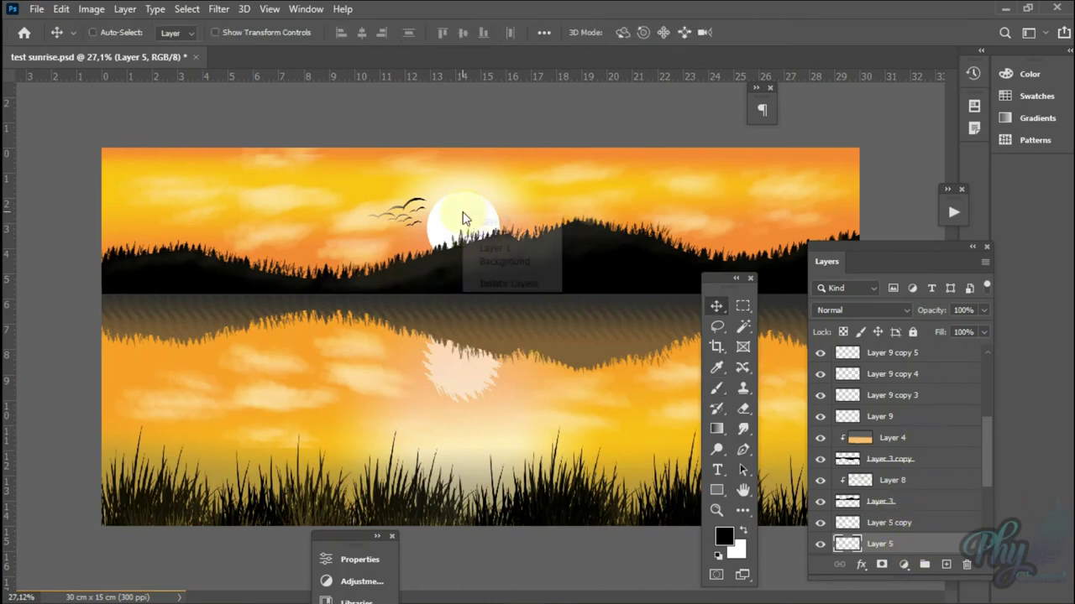
left_click(475, 222)
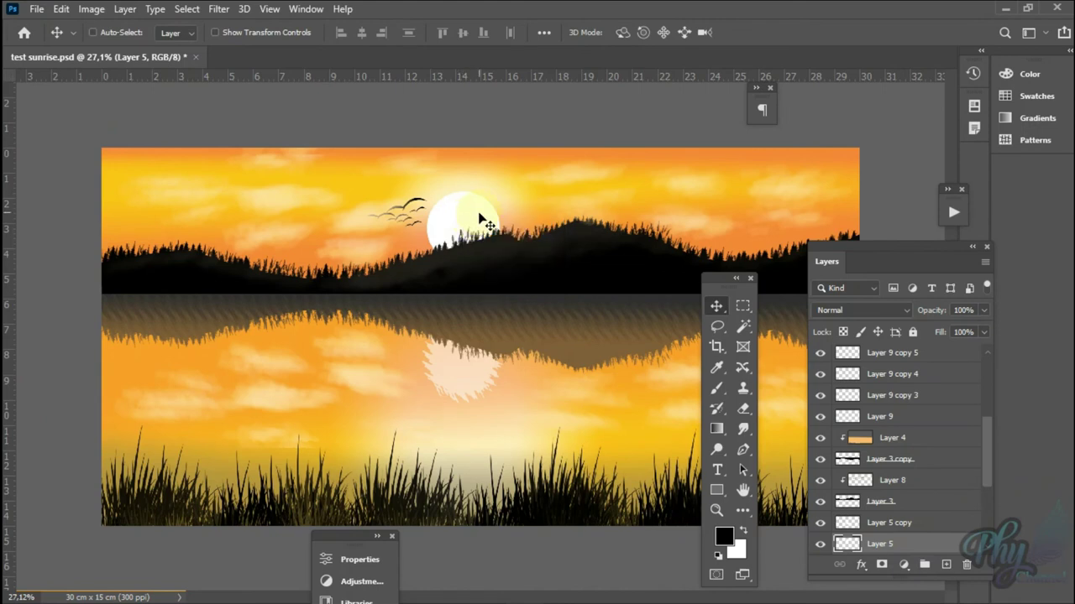
left_click(442, 321, "ctrl")
Step: Choose the Flare 31 brush from the lens flare brush folder
key("b")
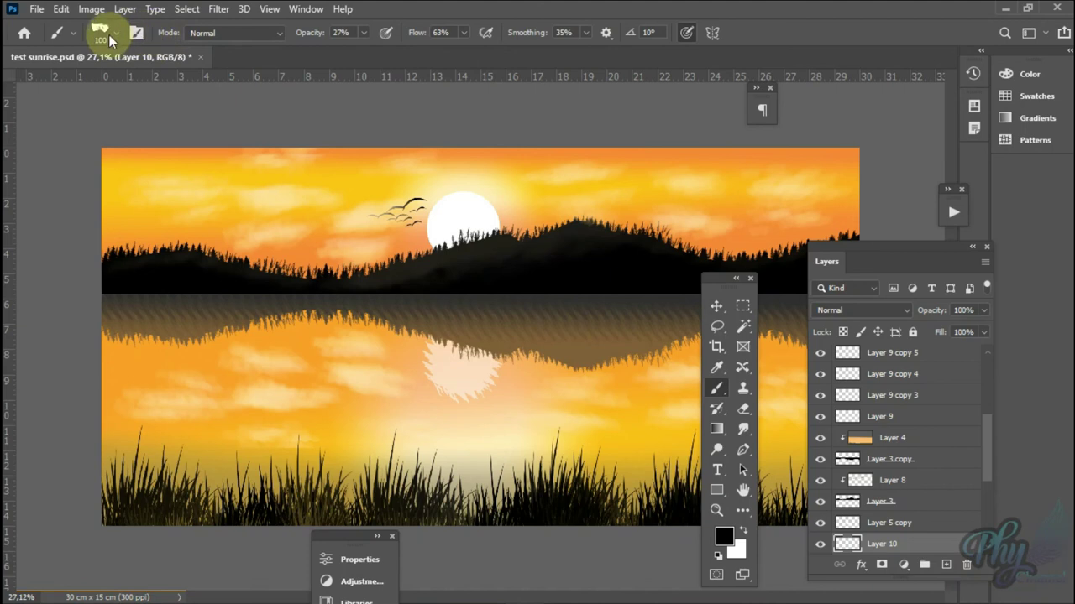
left_click(108, 34)
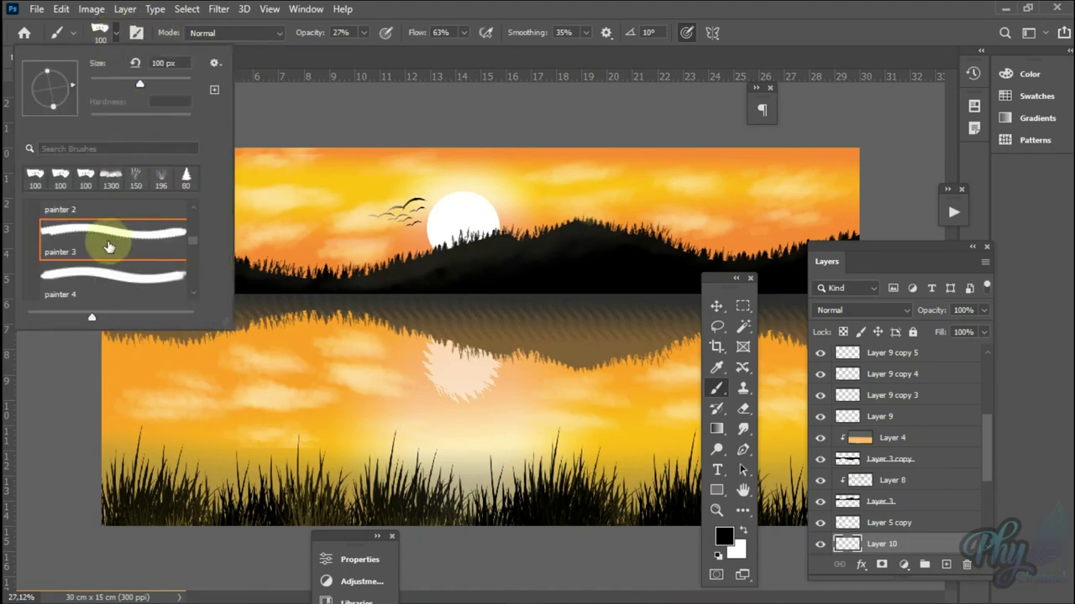
scroll(108, 246, "down", 1)
scroll(109, 246, "down", 1)
scroll(109, 246, "down", 1)
scroll(109, 246, "down", 1)
scroll(109, 246, "up", 4)
scroll(109, 246, "up", 1)
scroll(108, 242, "up", 2)
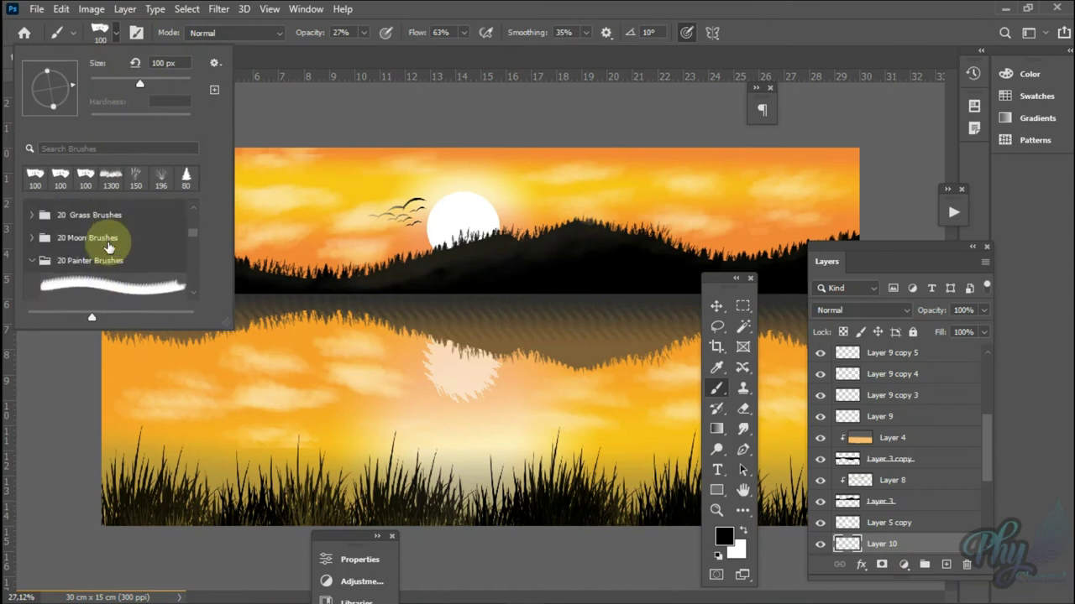
left_click(29, 260)
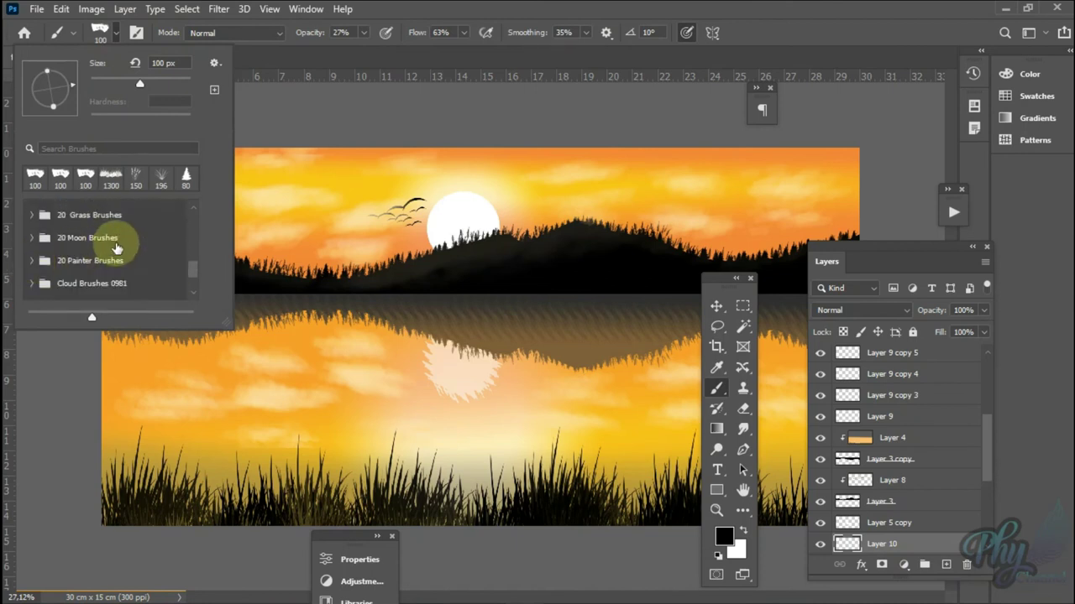
scroll(117, 248, "down", 1)
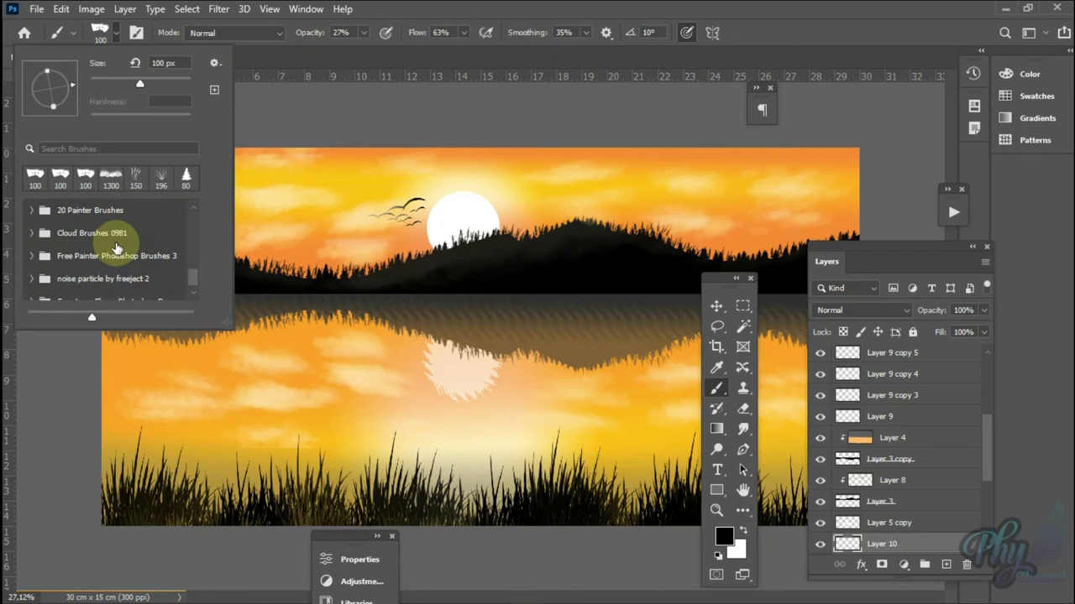
scroll(117, 247, "down", 1)
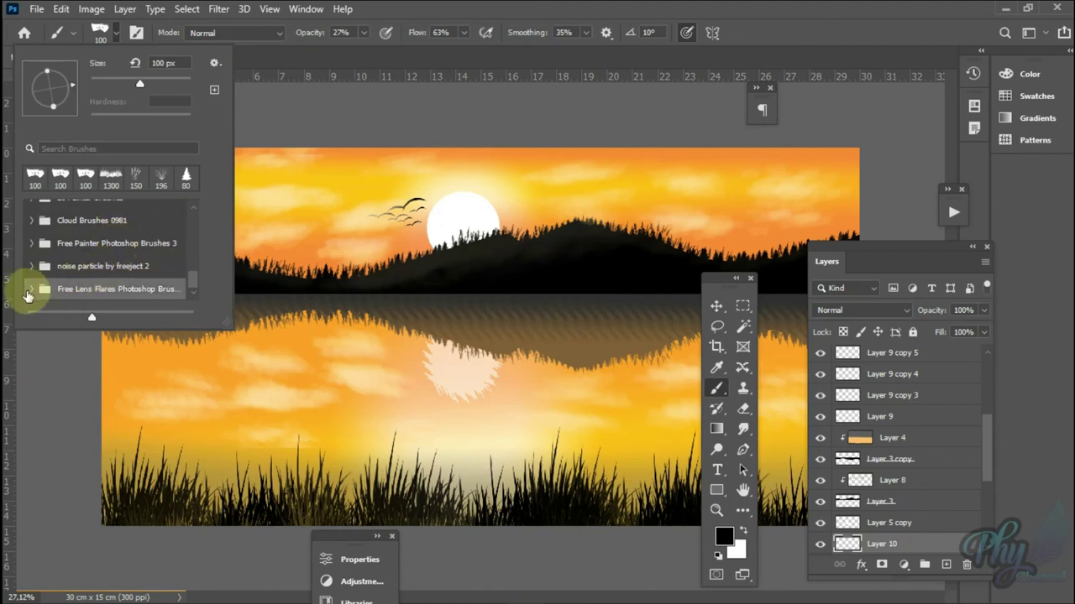
left_click(118, 282)
scroll(118, 277, "down", 1)
left_click(128, 247)
double_click(128, 247)
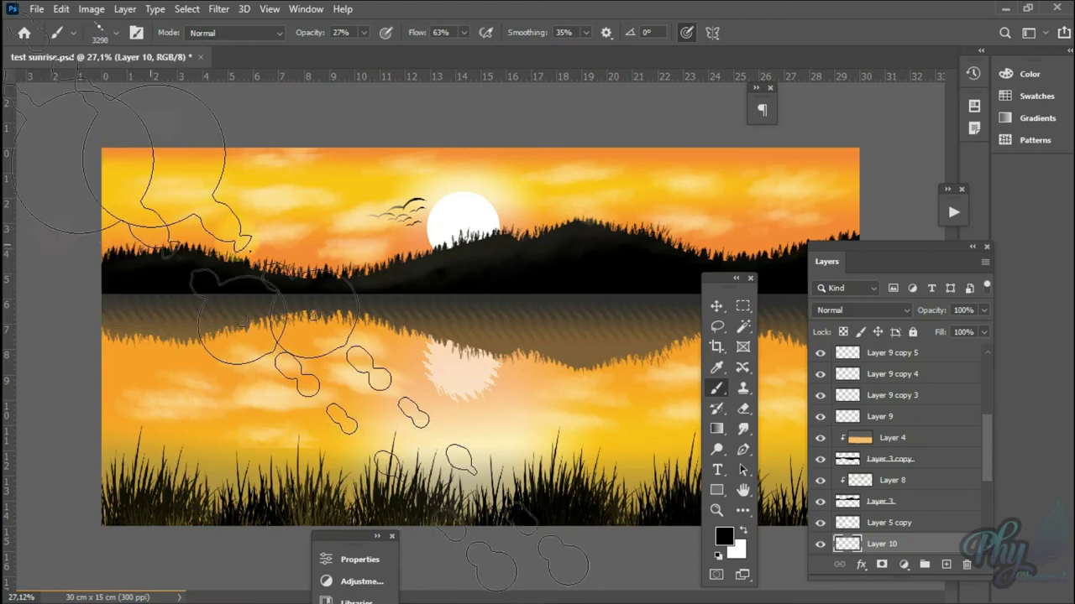
Step: Switch to the Flare 33 brush, shrink it, and paint a soft flare over the sun
left_click(116, 33)
scroll(111, 292, "down", 1)
double_click(114, 290)
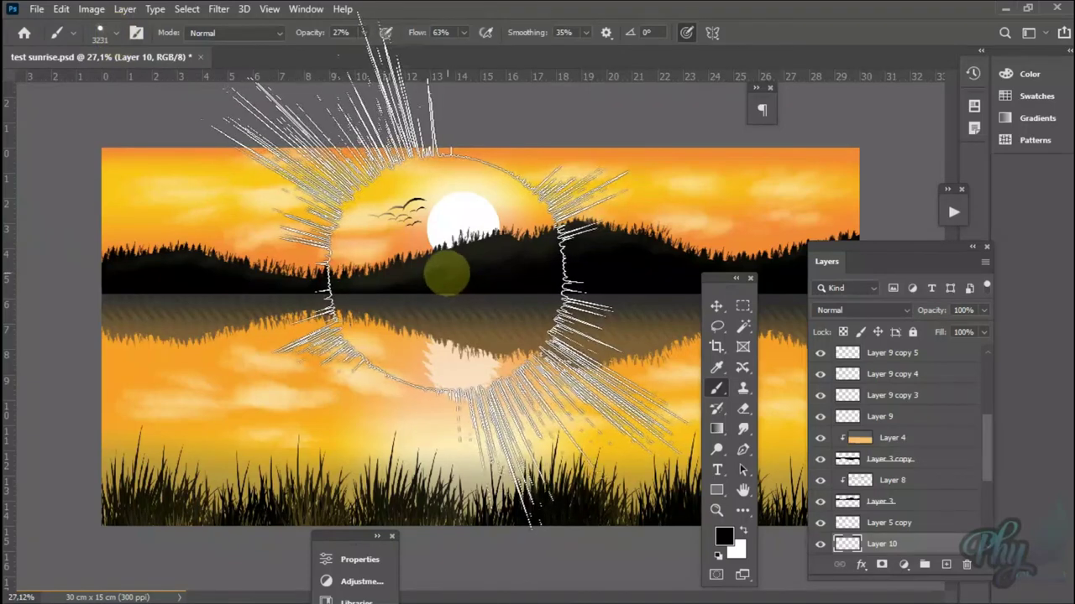
key("bracketleft")
key("bracketleft")
key("bracketleft")
key("bracketleft")
key("bracketleft")
key("bracketleft")
key("bracketleft")
key("bracketleft")
key("bracketleft")
key("bracketleft")
key("bracketleft")
key("bracketleft")
key("bracketleft")
key("bracketleft")
key("bracketleft")
key("bracketleft")
key("bracketleft")
key("bracketleft")
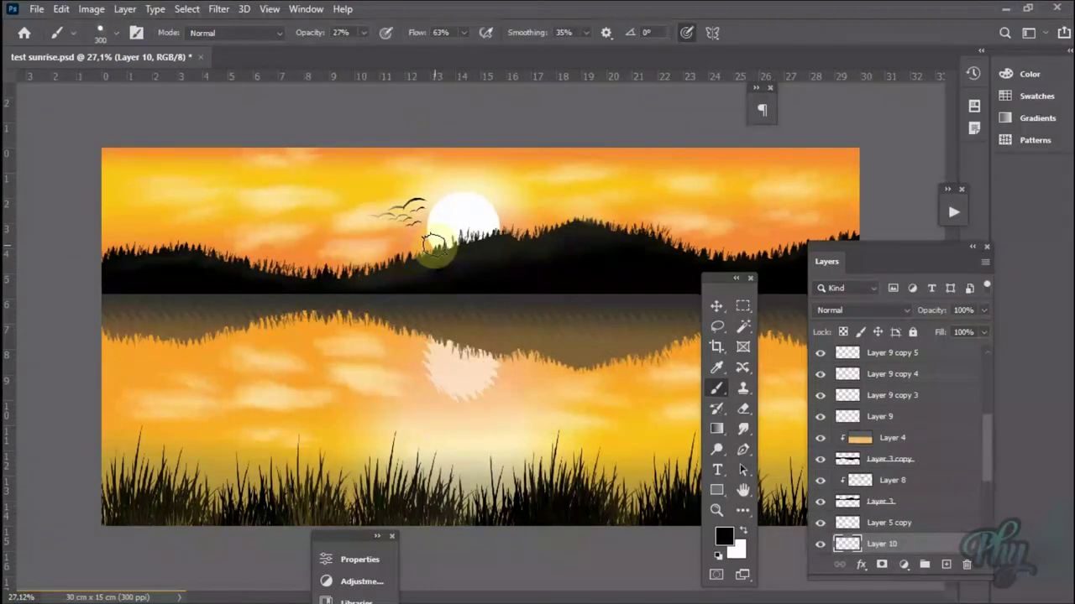
left_click_drag(434, 244, 422, 269)
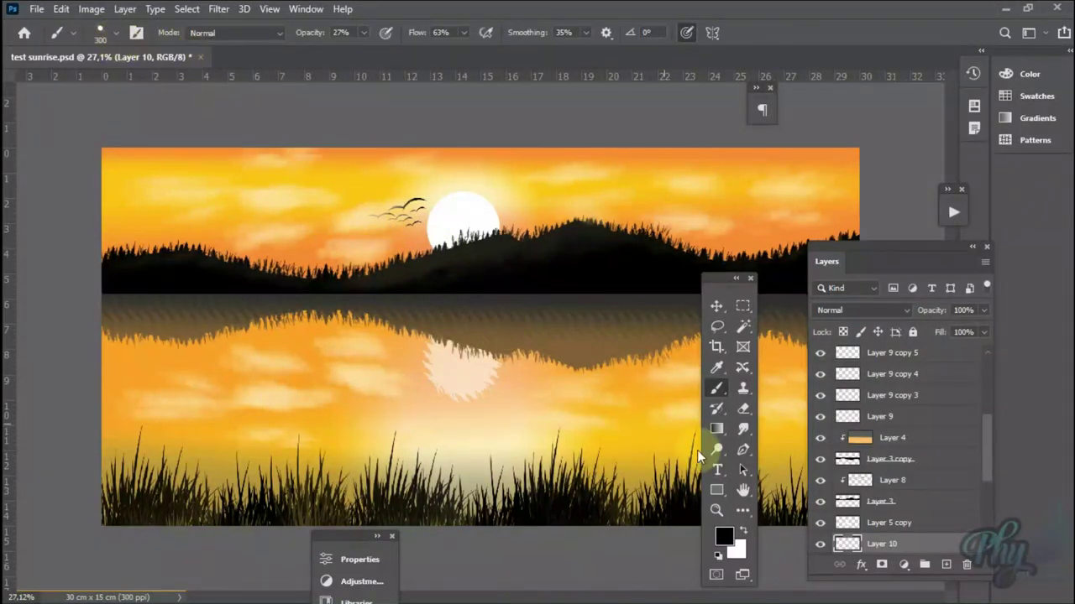
Step: Choose the Flare 34 brush and reduce its size
left_click(114, 33)
left_click(122, 275)
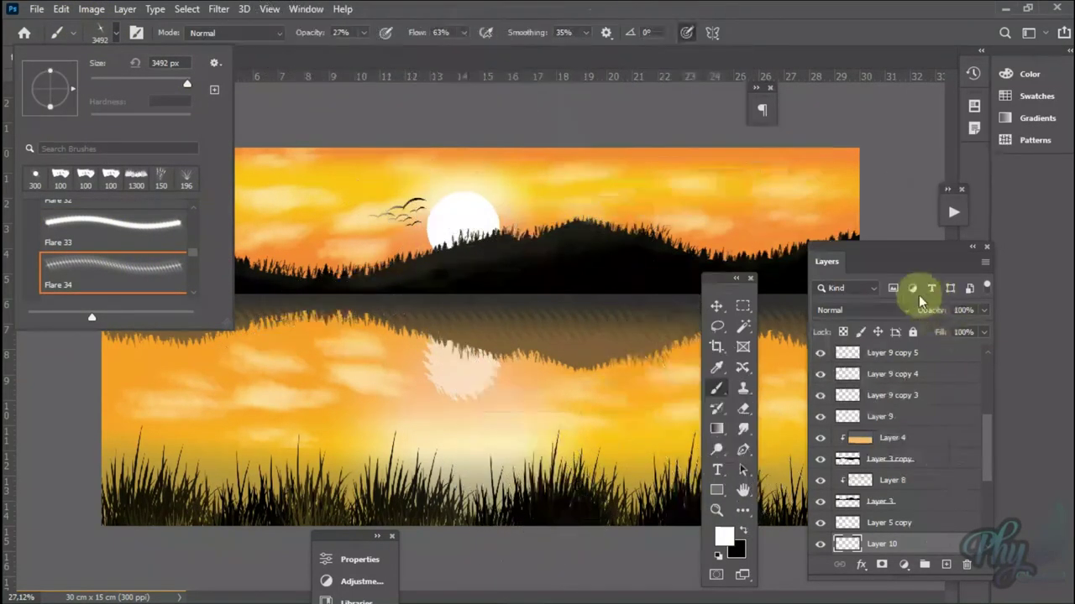
left_click(893, 544)
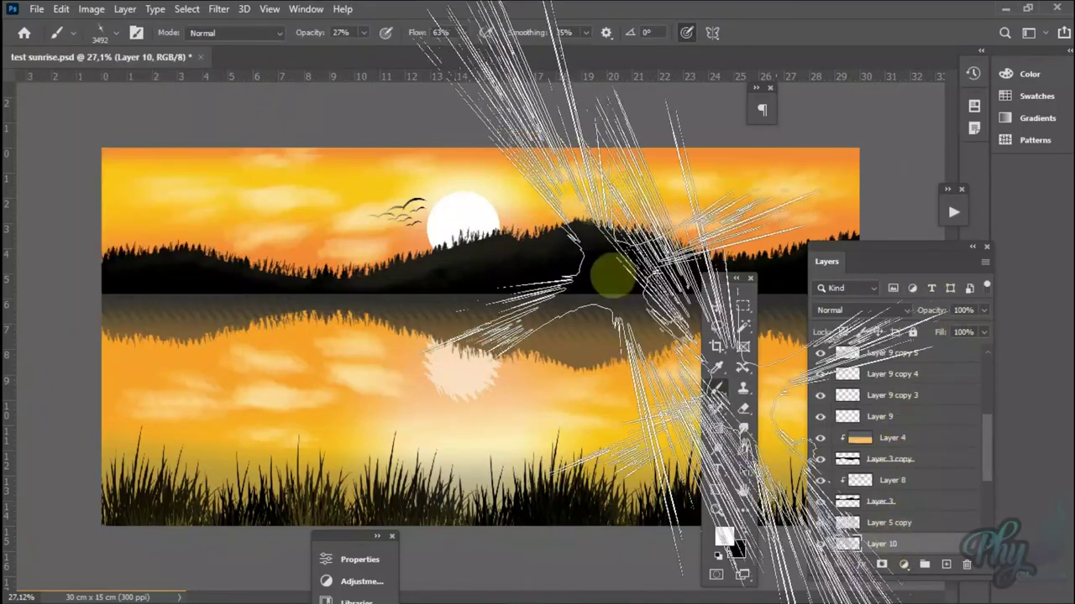
key("bracketleft")
key("bracketleft")
key("bracketleft")
key("bracketleft")
key("bracketleft")
key("bracketleft")
key("bracketleft")
key("bracketleft")
key("bracketleft")
key("bracketleft")
key("bracketleft")
key("bracketleft")
key("bracketleft")
key("bracketleft")
key("bracketleft")
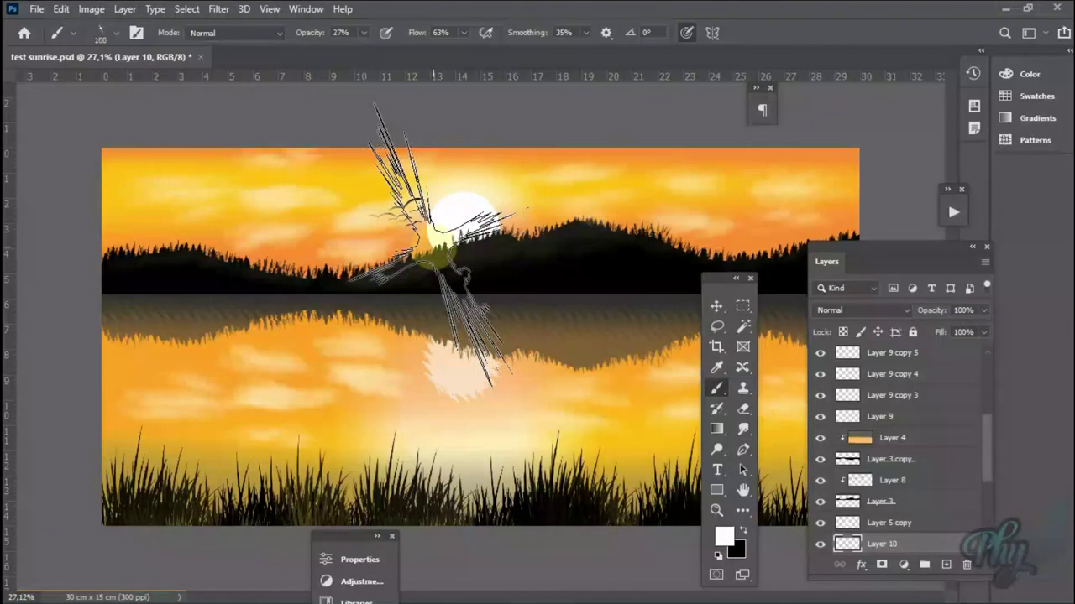
key("bracketleft")
key("bracketleft")
key("bracketleft")
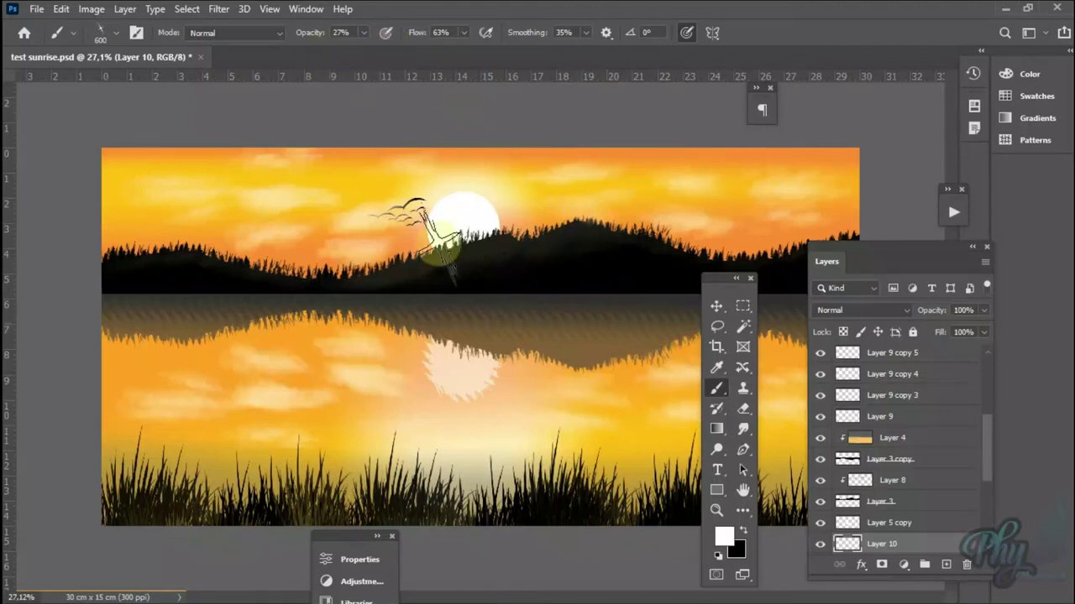
Step: Set brush opacity and flow to 100% and size to 300
left_click(363, 32)
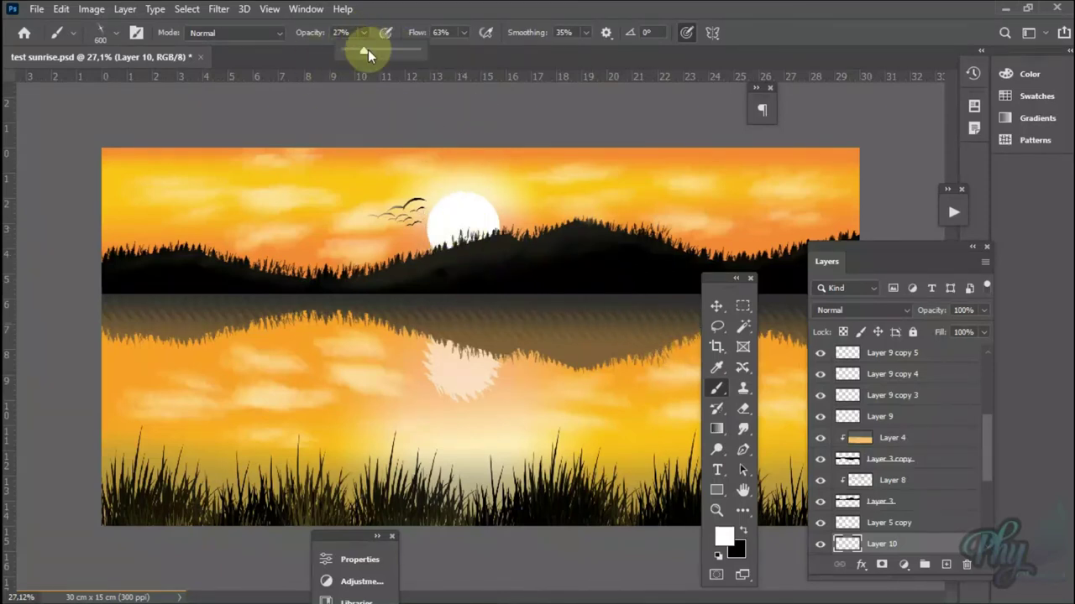
left_click(463, 33)
left_click_drag(465, 50, 495, 49)
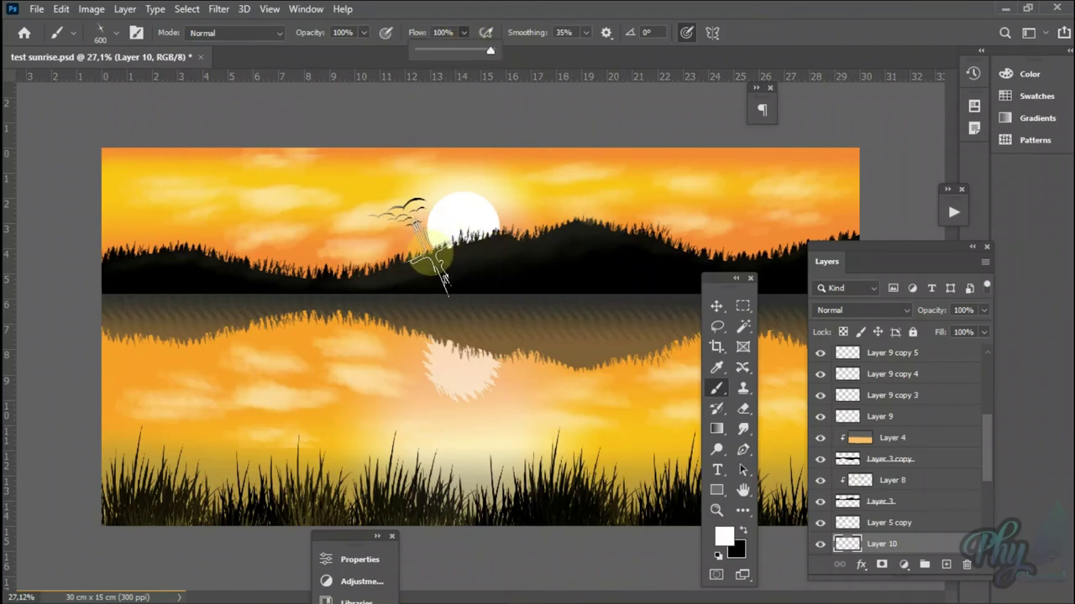
left_click(427, 248)
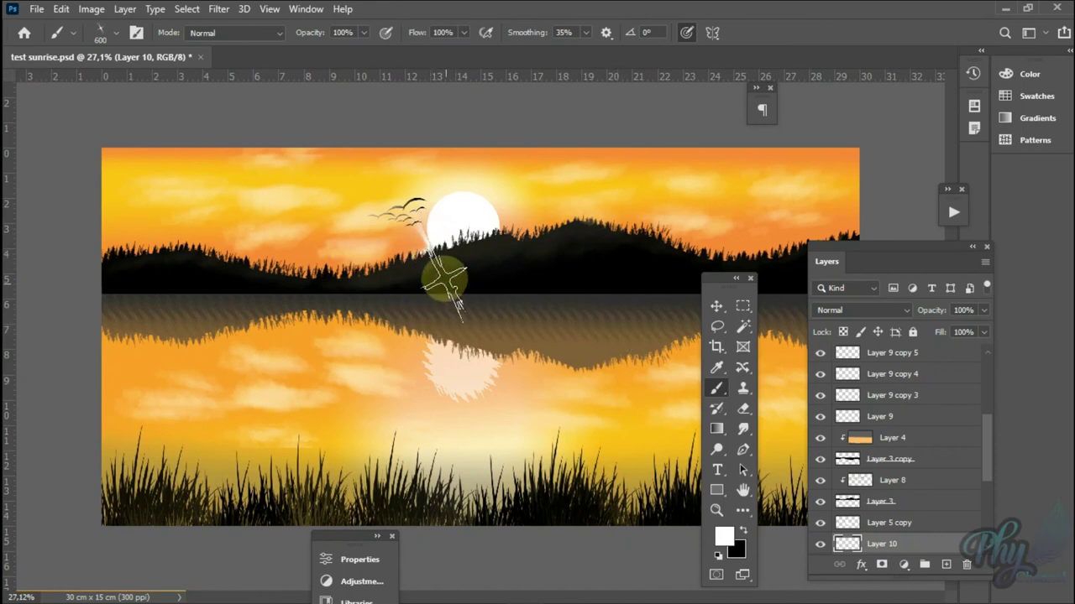
key("[")
key("[")
key("[")
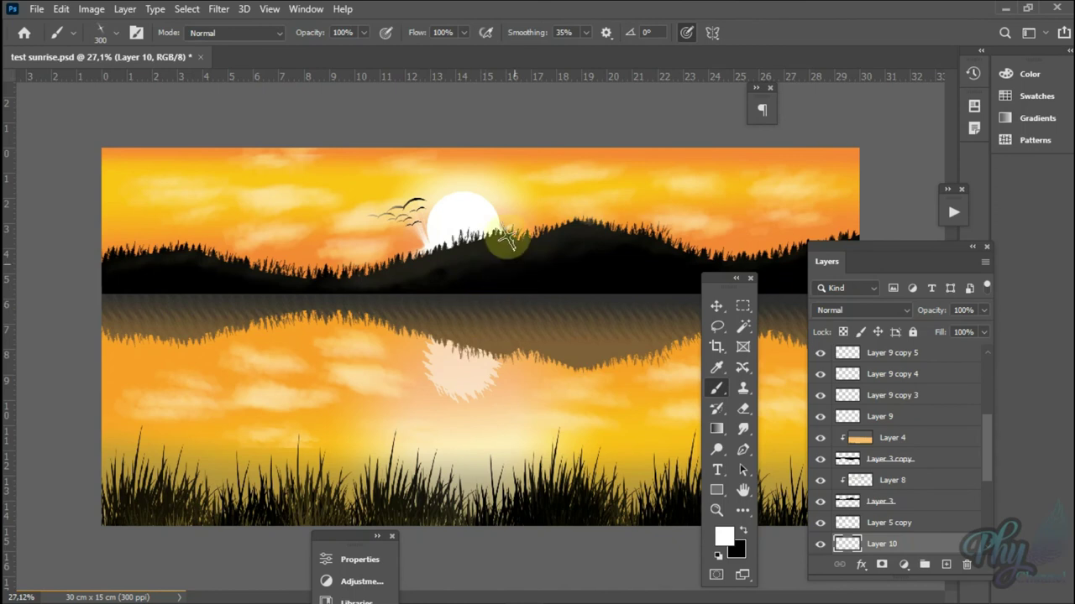
Step: Make the sun's layer, Layer 5, active
key("v")
right_click(459, 215)
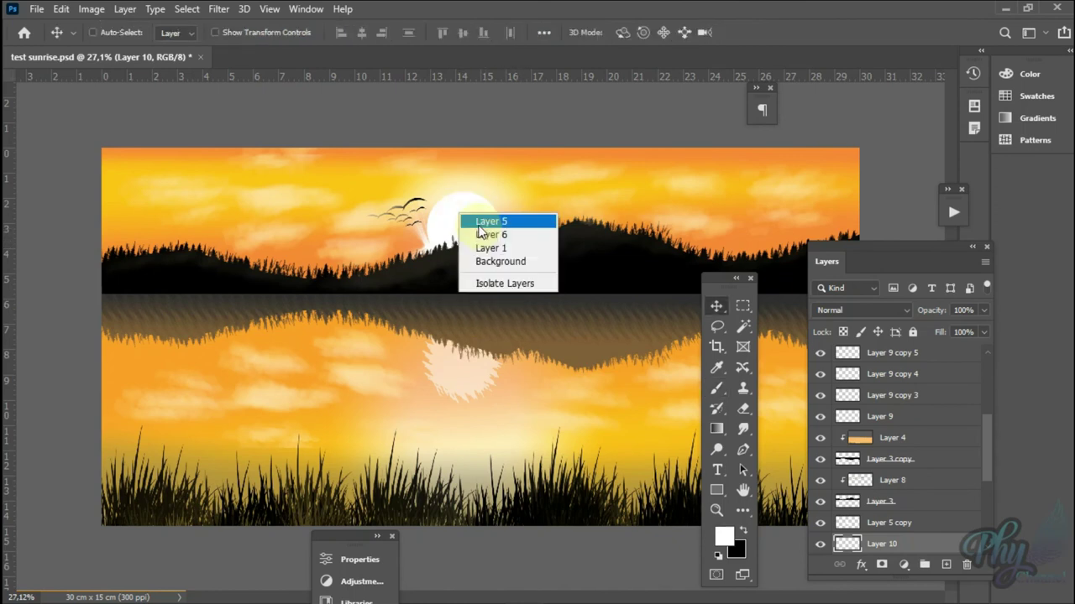
left_click(479, 222)
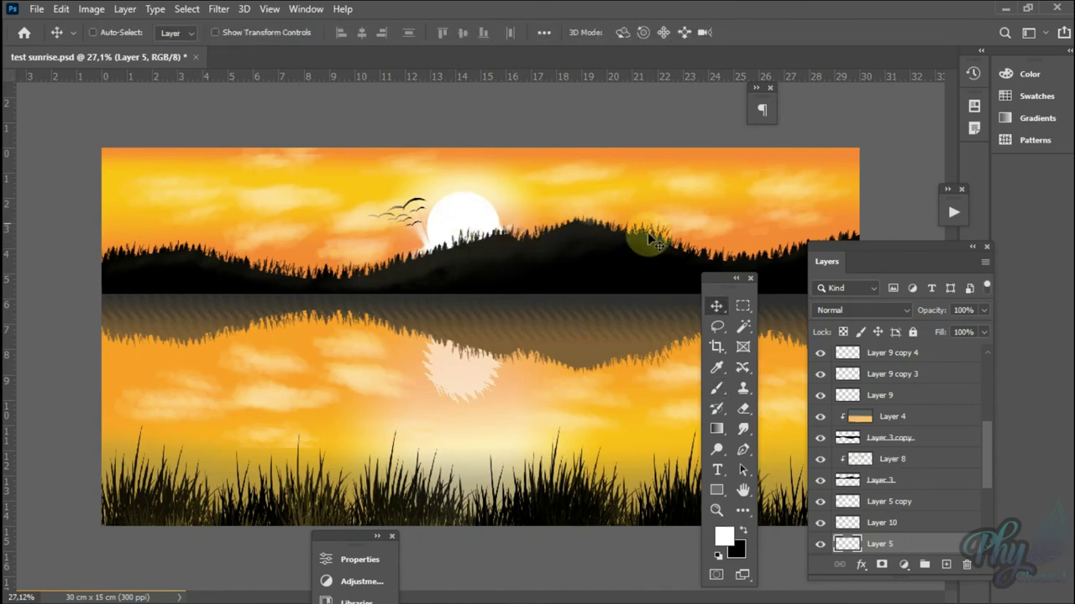
Step: Duplicate Layer 5 and reselect the original Layer 5
scroll(915, 466, "down", 3)
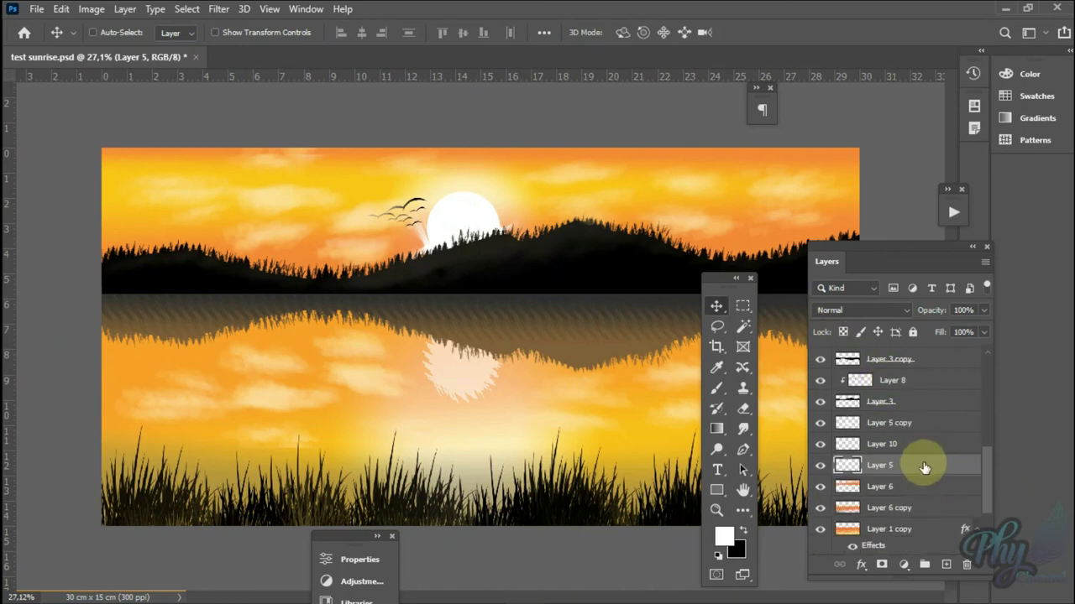
left_click_drag(923, 464, 945, 565)
left_click(882, 487)
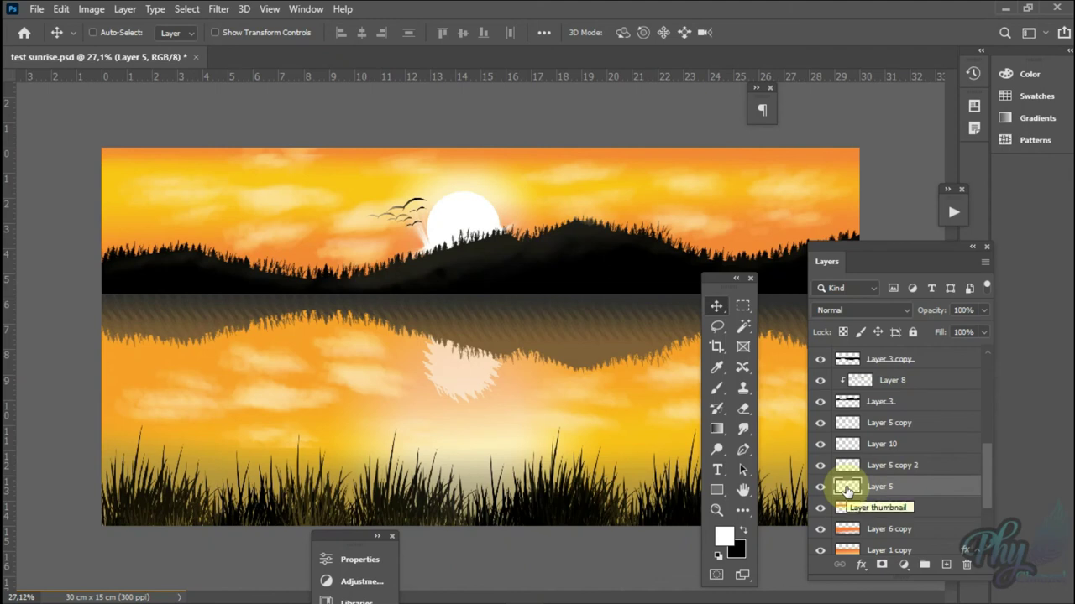
Step: Load the sun's outline from Layer 5 as a selection
key("ctrl")
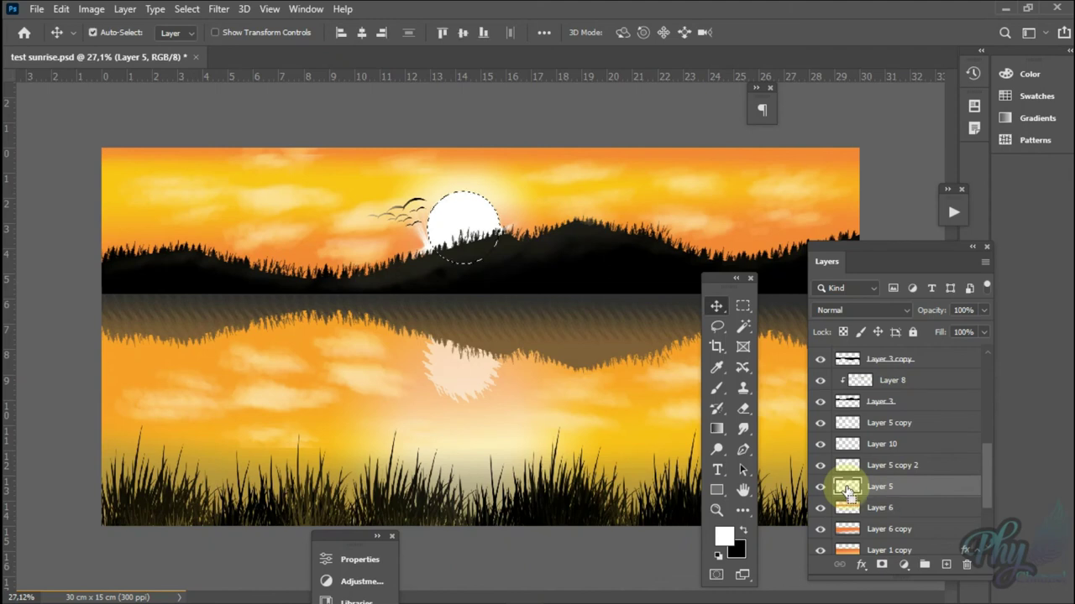
left_click(186, 8)
left_click(495, 191)
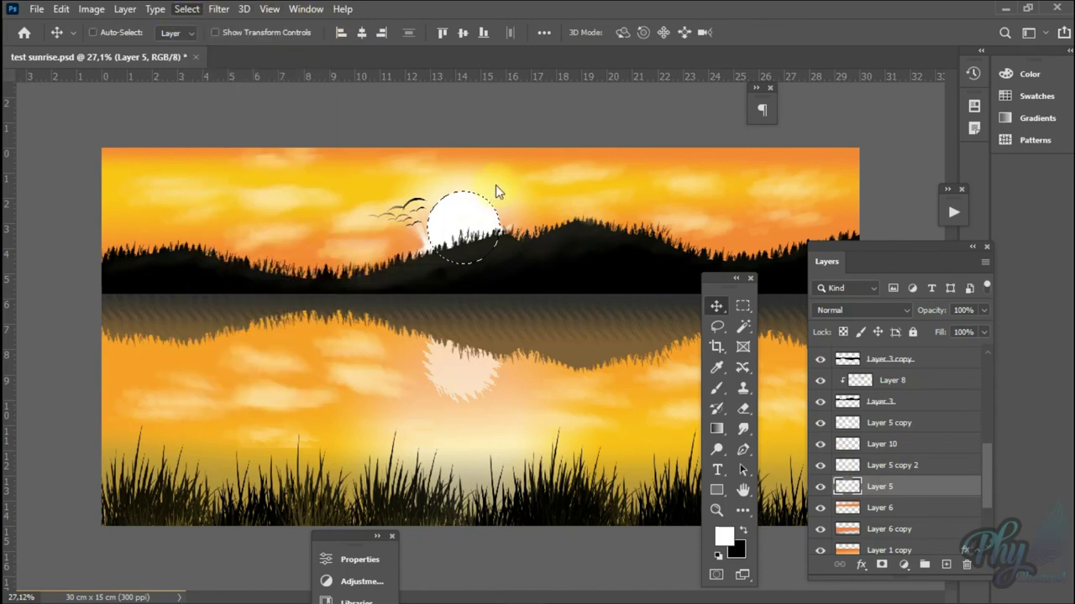
left_click(742, 305)
right_click(449, 216)
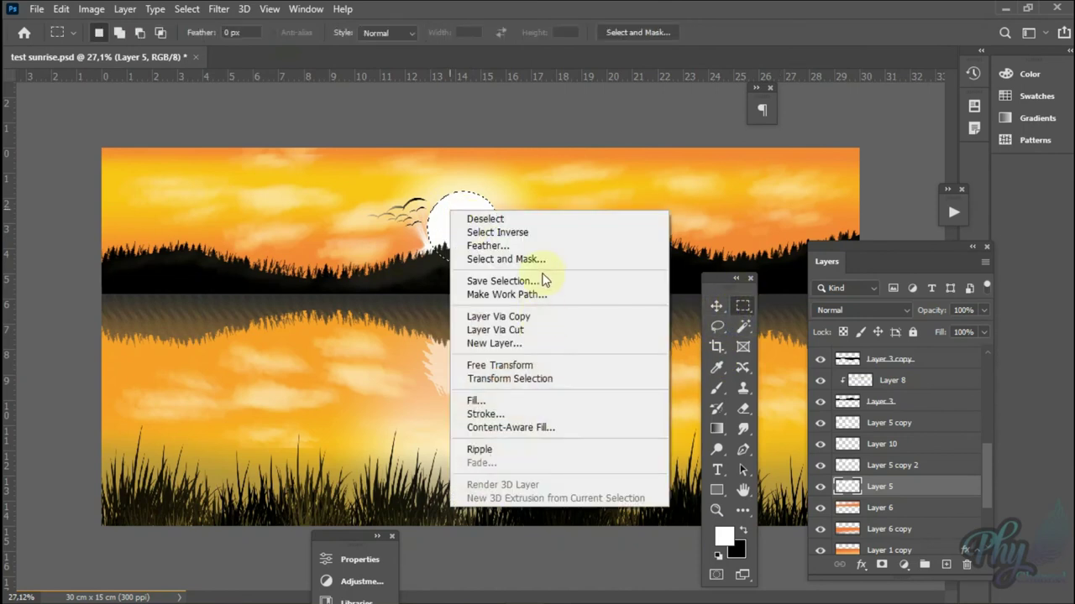
key("Escape")
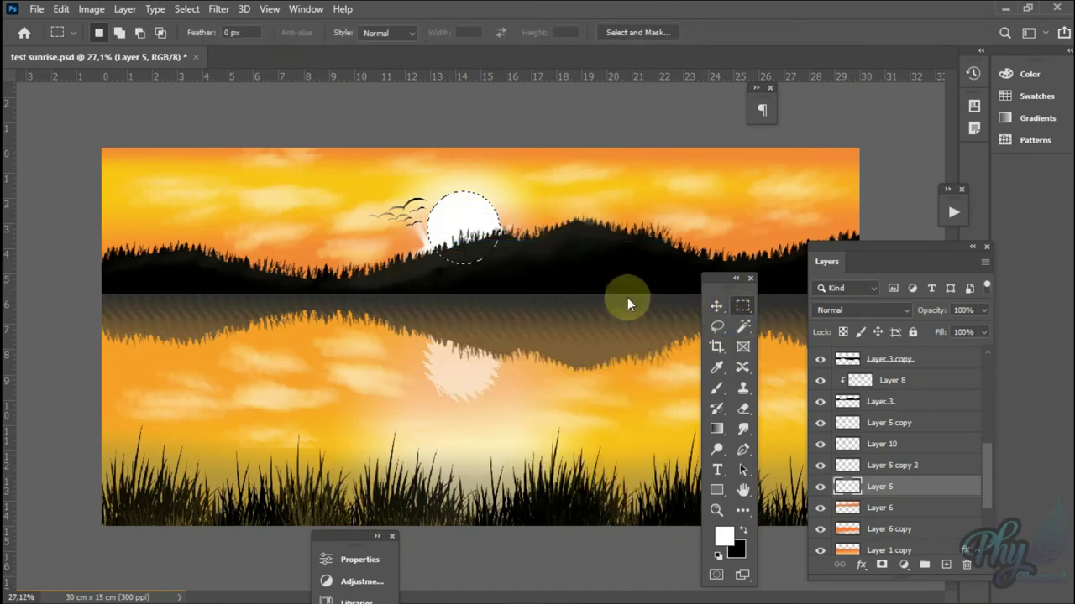
Step: Feather the sun selection by 60 px and set the foreground colour to white
key("shift+F6")
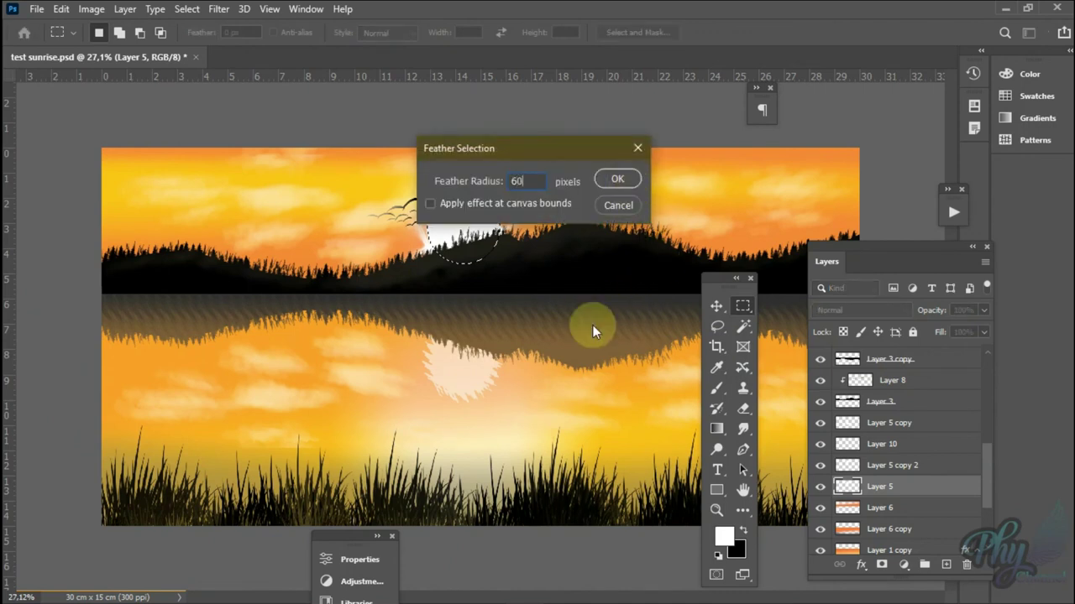
key("Return")
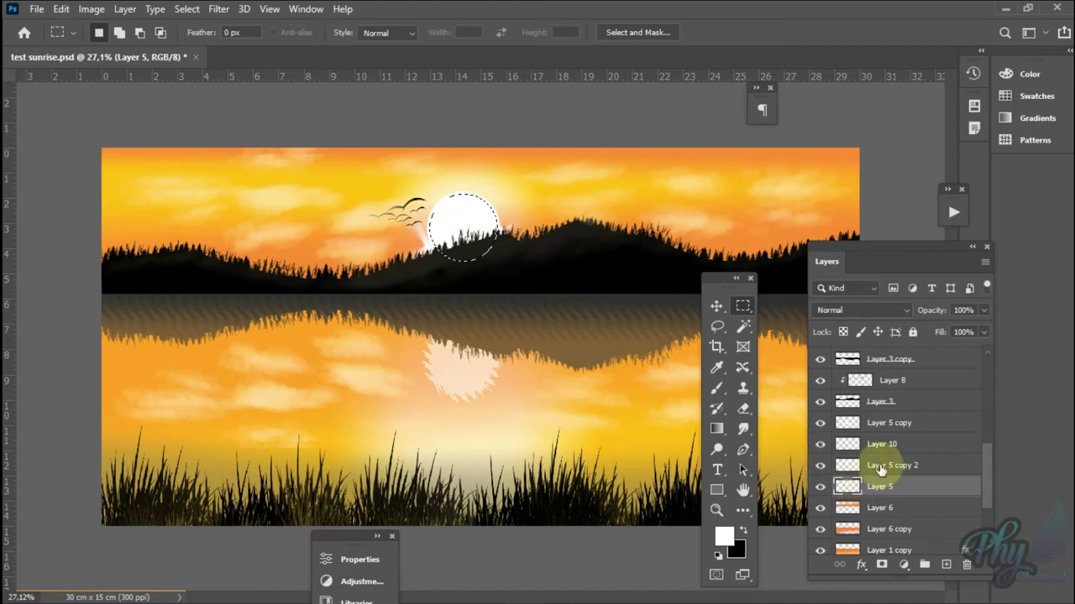
left_click(723, 537)
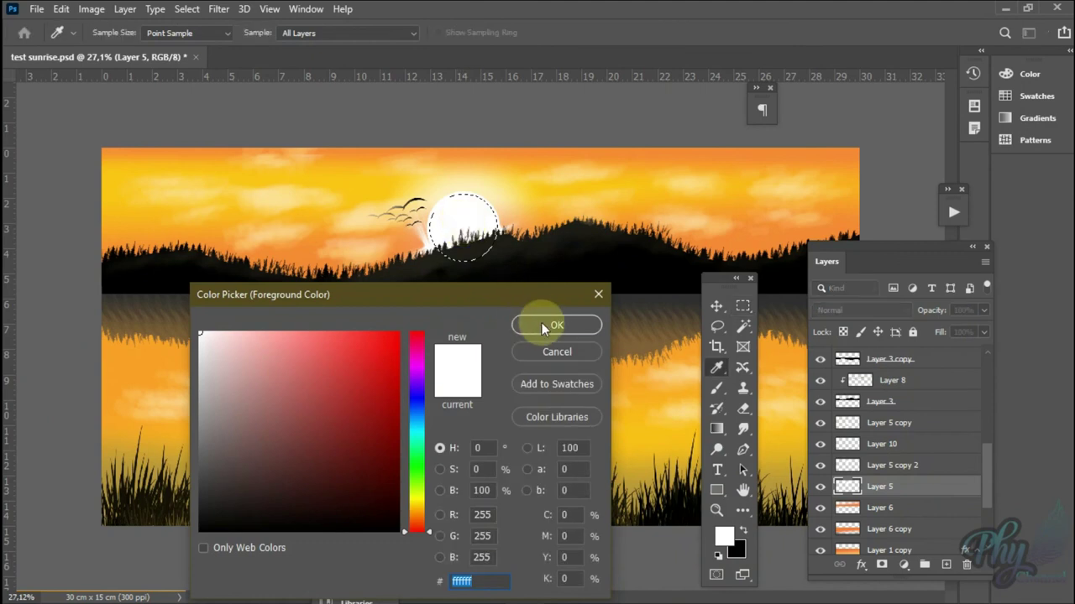
left_click(542, 325)
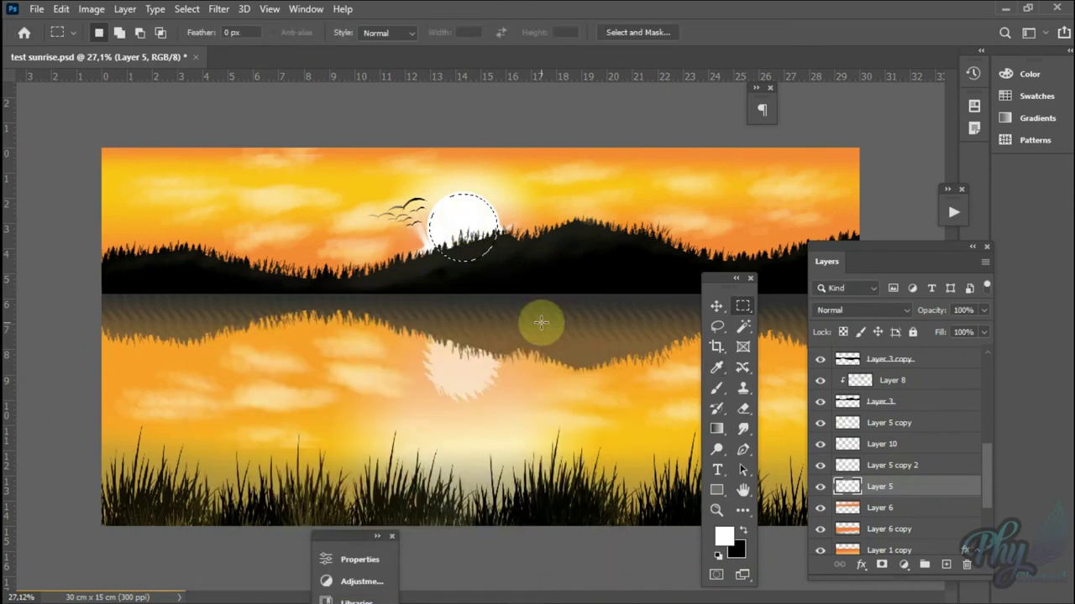
Step: Scale the sun up to about 120%, commit, and deselect
key("ctrl+t")
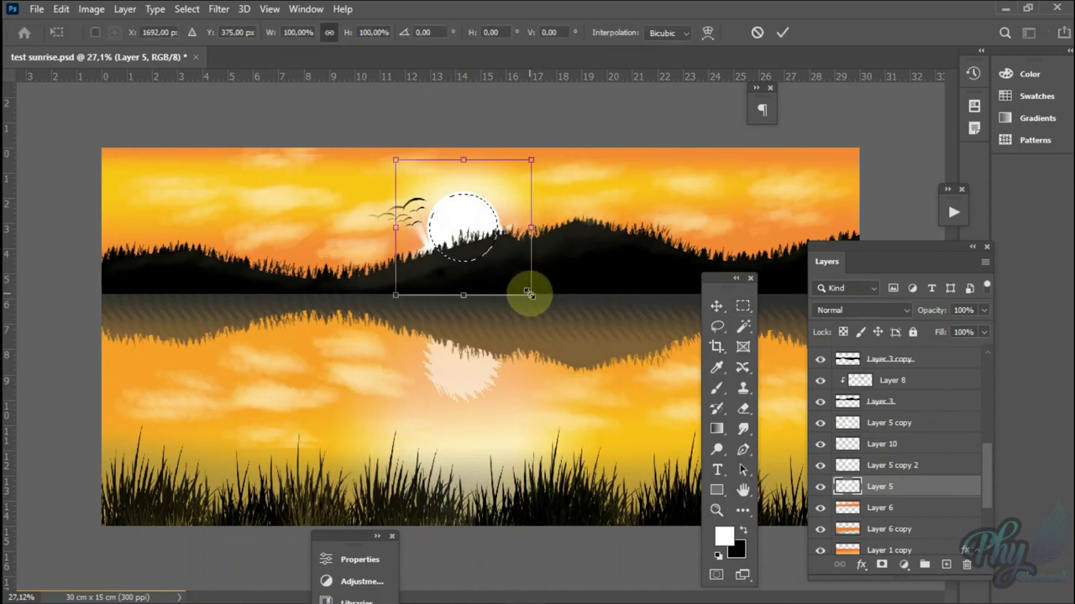
left_click_drag(530, 295, 535, 301)
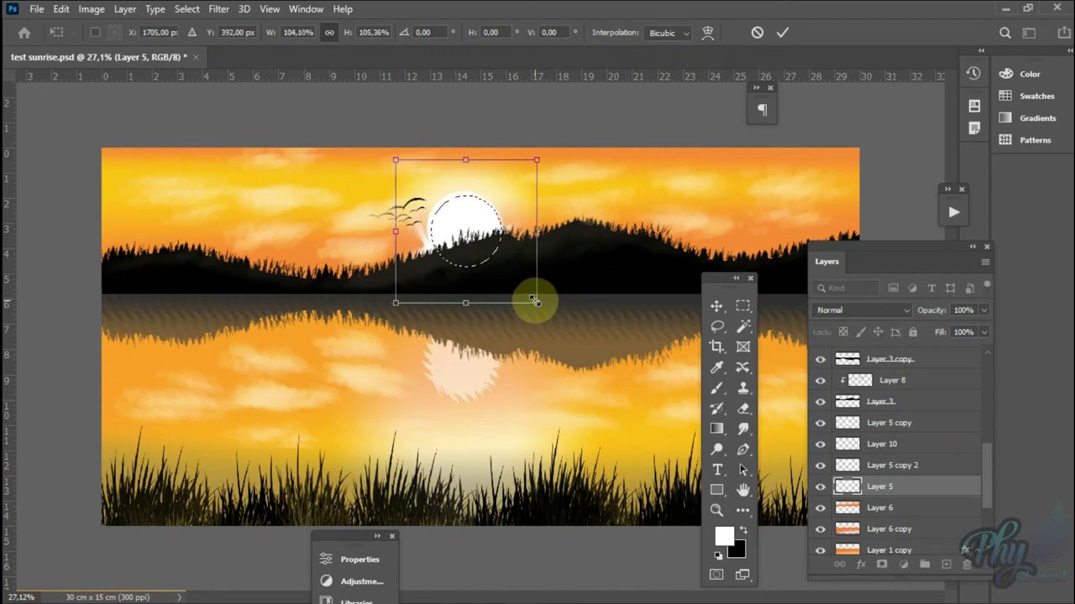
key("ctrl+z")
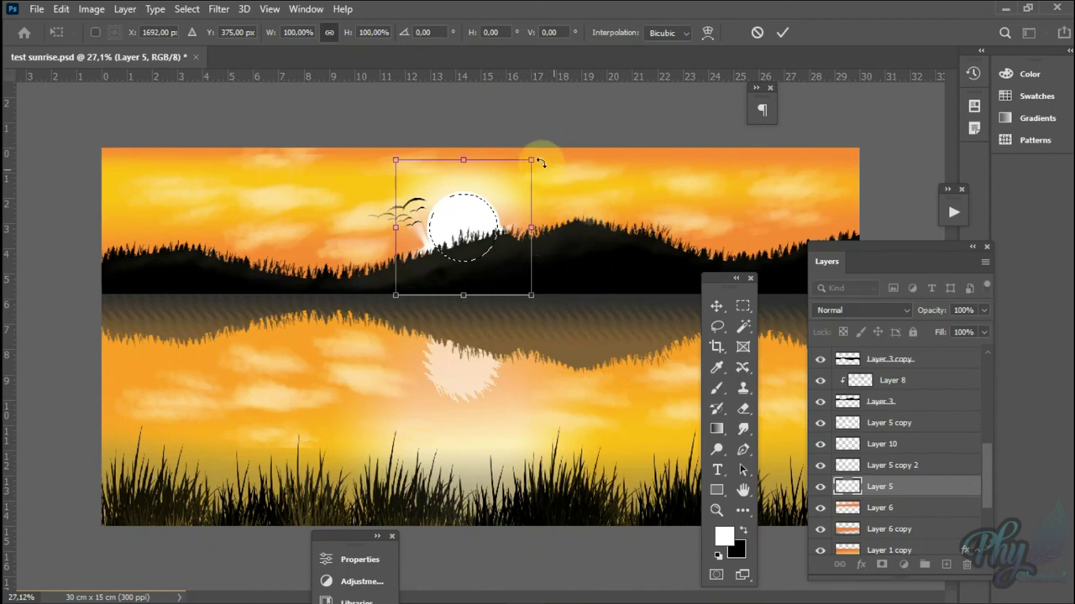
left_click_drag(534, 159, 544, 147)
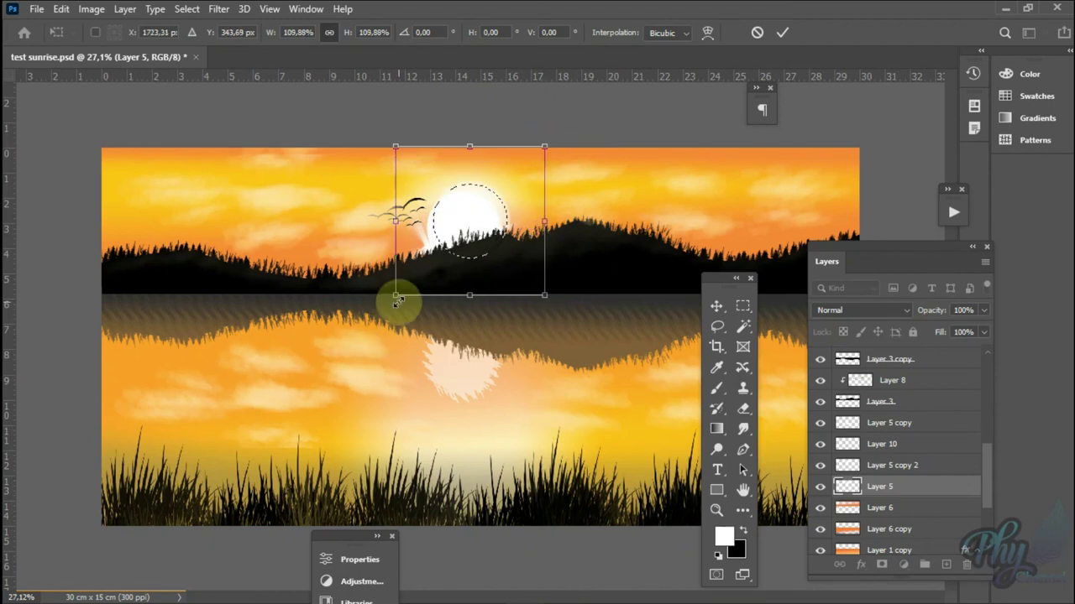
left_click_drag(397, 296, 384, 310)
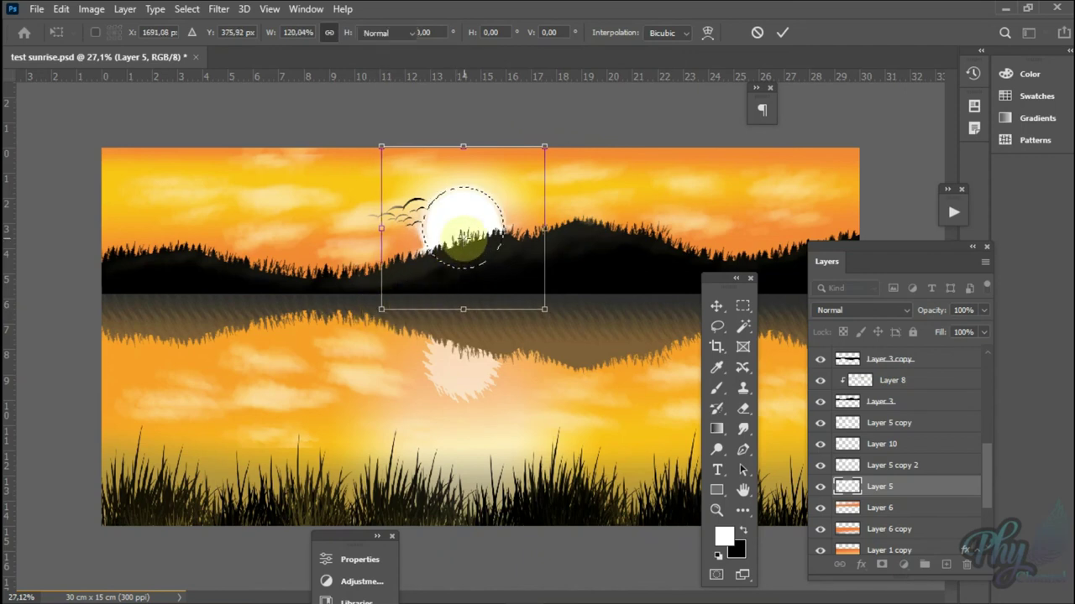
key("Return")
key("ctrl+d")
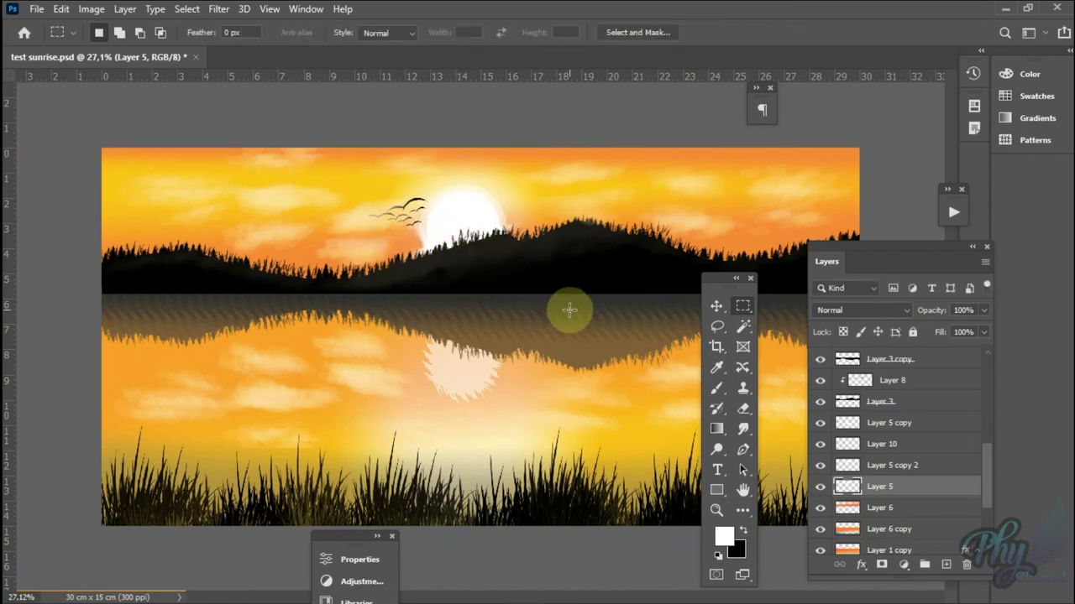
Step: Apply a 118.7-pixel Gaussian Blur to the sun on Layer 5 for a wide, soft glow
left_click(219, 8)
mouse_move(243, 210)
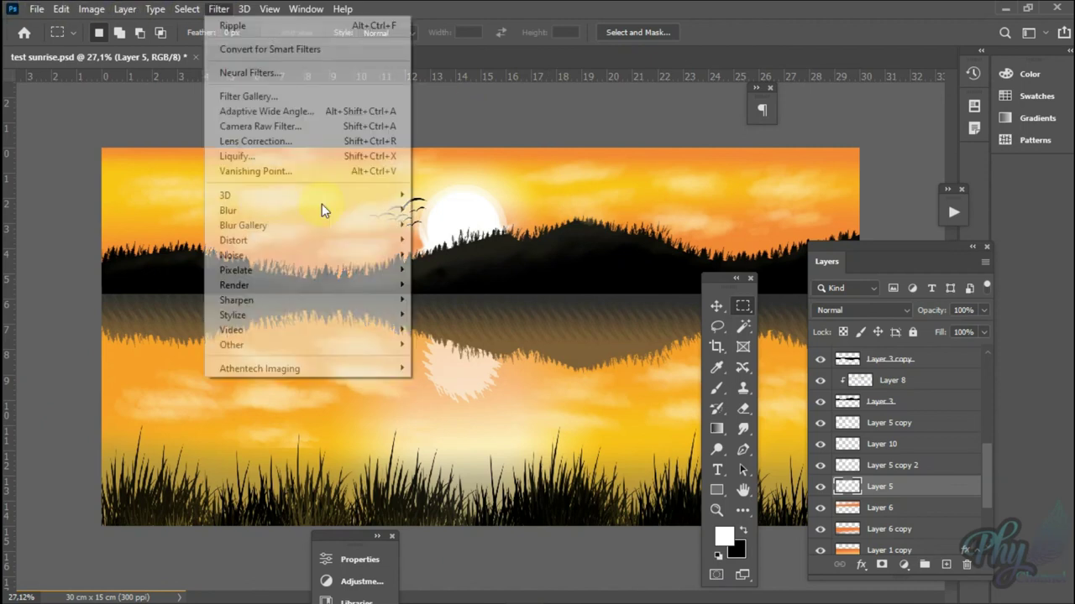
left_click(450, 270)
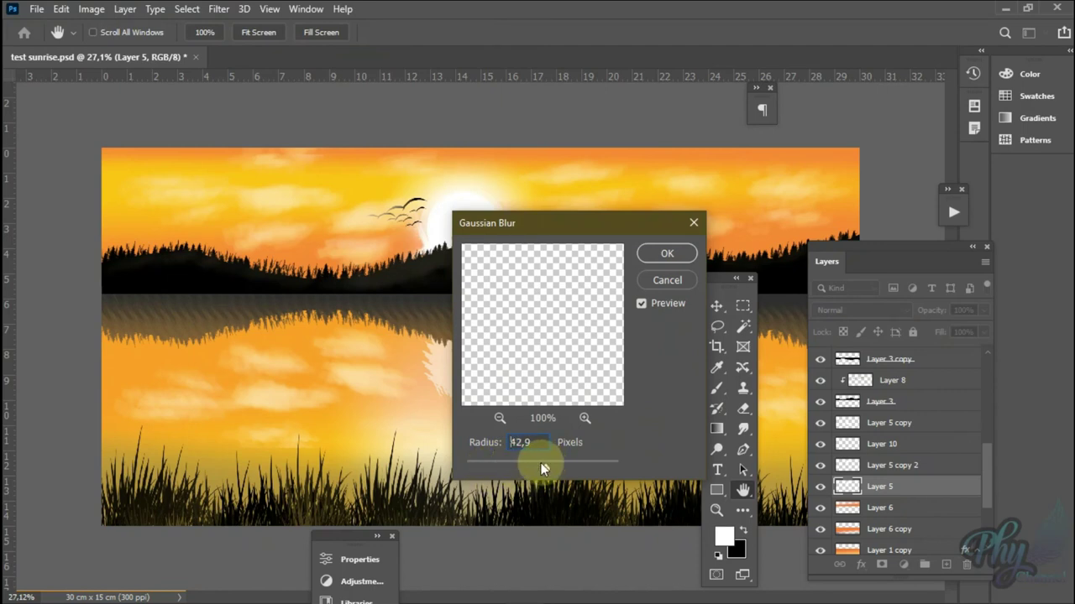
left_click_drag(541, 465, 540, 467)
left_click(568, 463)
left_click(678, 257)
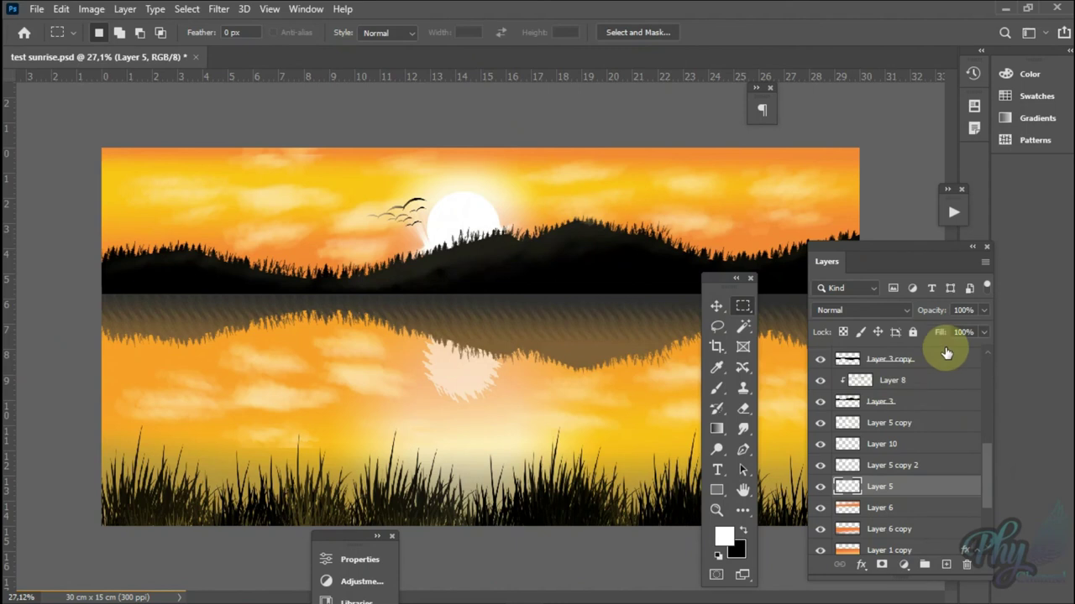
mouse_move(715, 277)
left_mouse_down()
mouse_move(697, 269)
mouse_move(683, 179)
left_mouse_up()
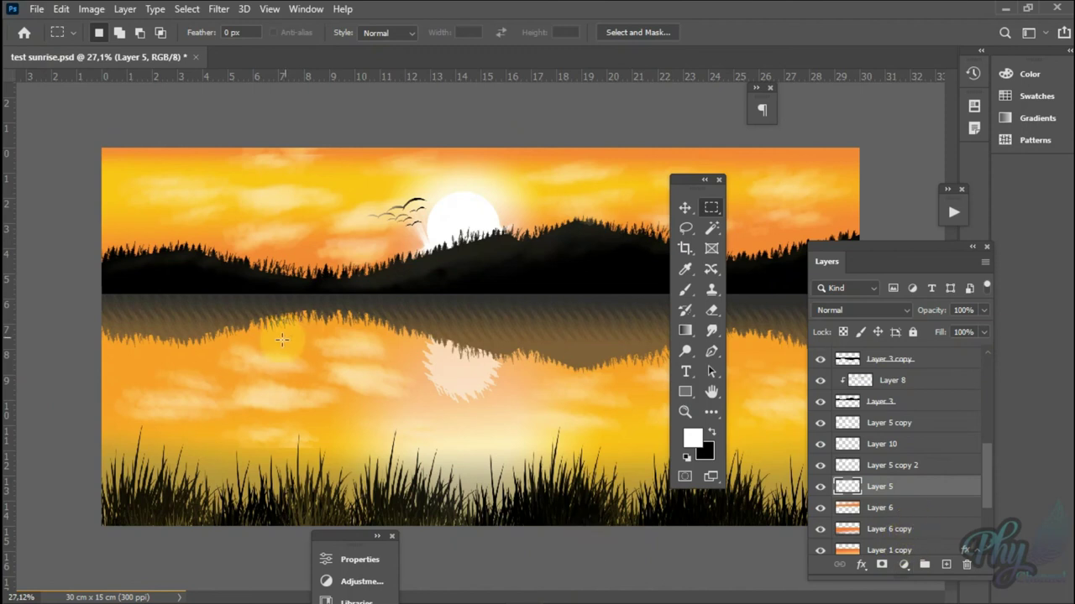
Step: Select the hills layer and add a new empty layer above Layer 8
key("v")
right_click(187, 277)
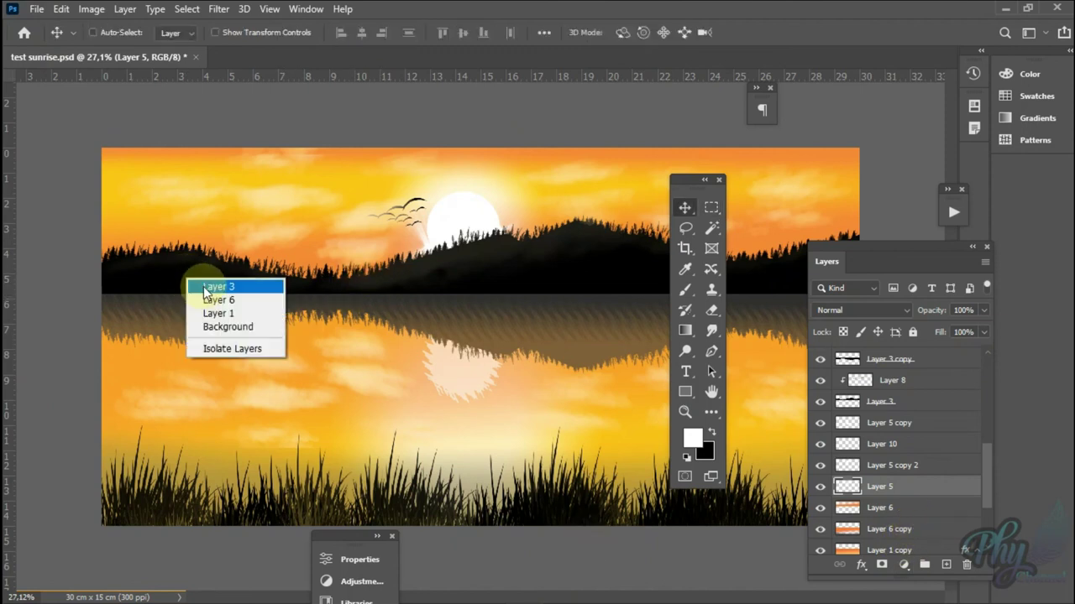
left_click(210, 282)
left_click_drag(930, 430, 938, 396)
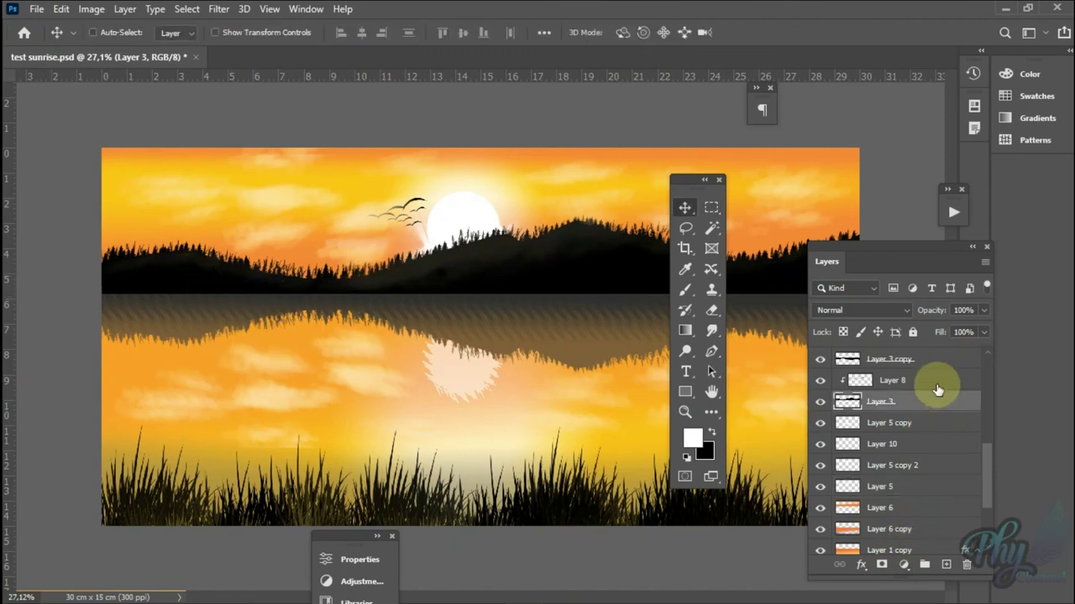
left_click(946, 565)
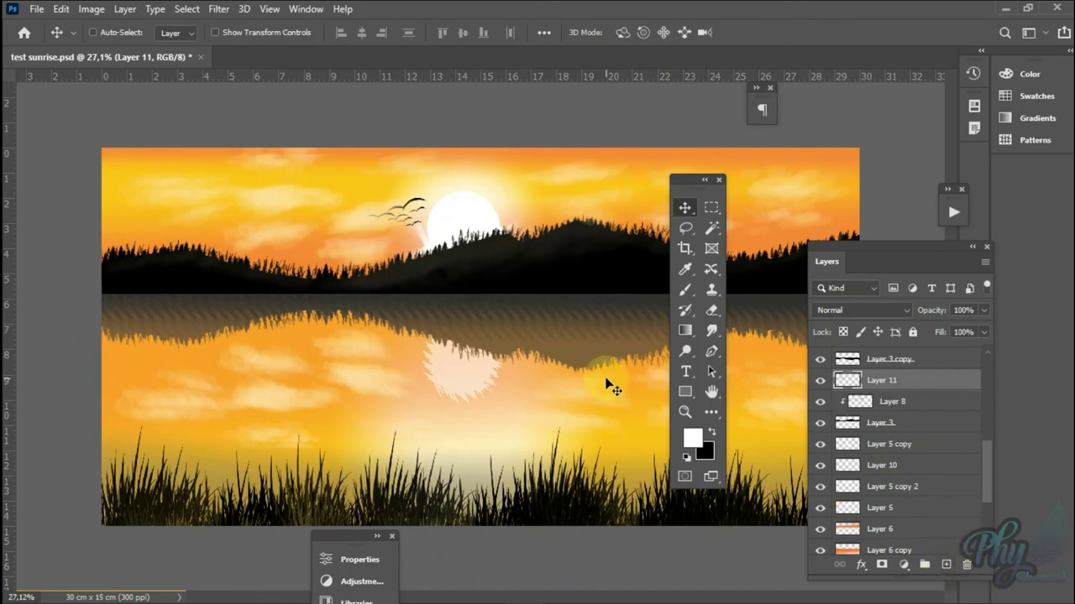
Step: Load the Grass 1 brush from the 20 Grass Brushes set
key("b")
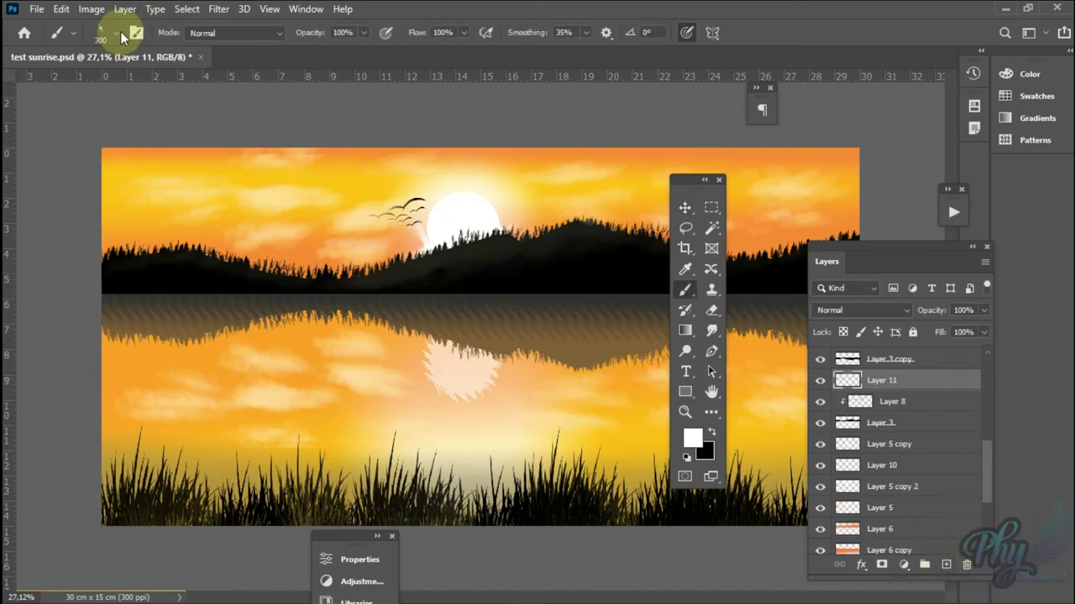
left_click(118, 33)
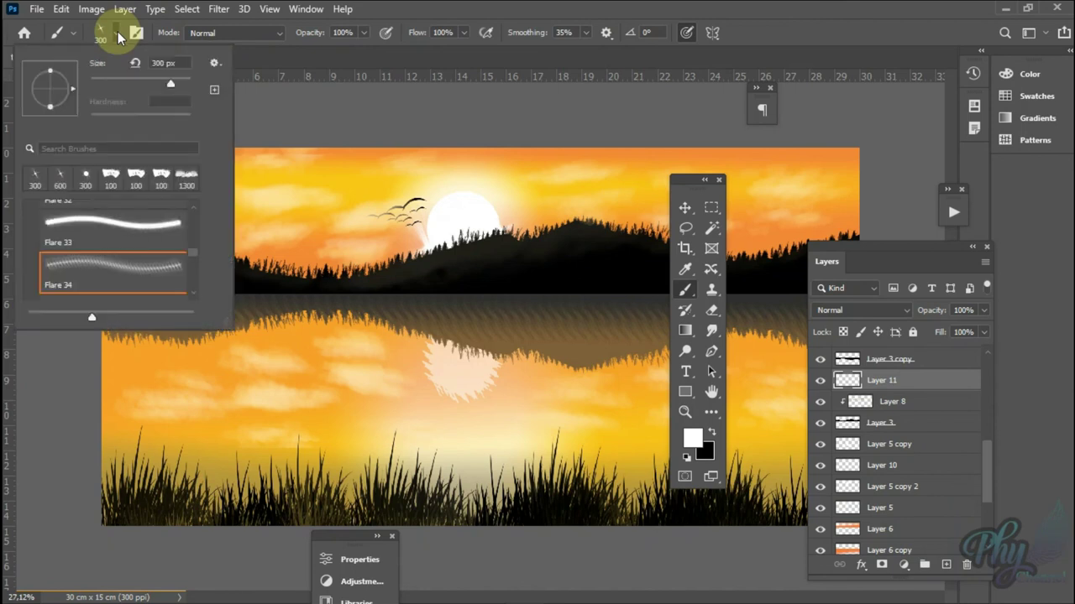
scroll(113, 252, "up", 3)
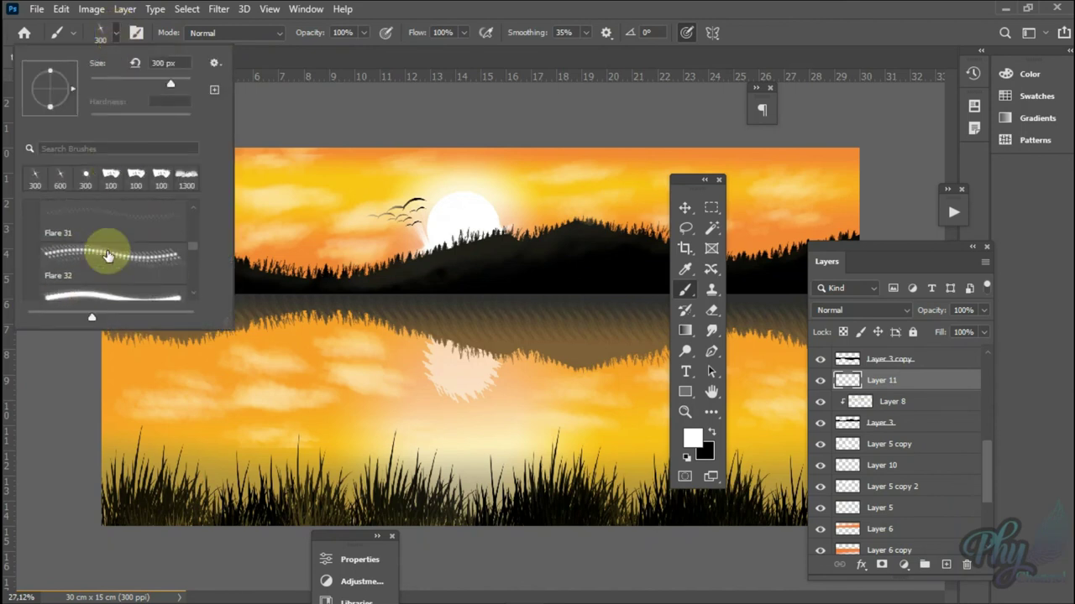
scroll(101, 260, "up", 10)
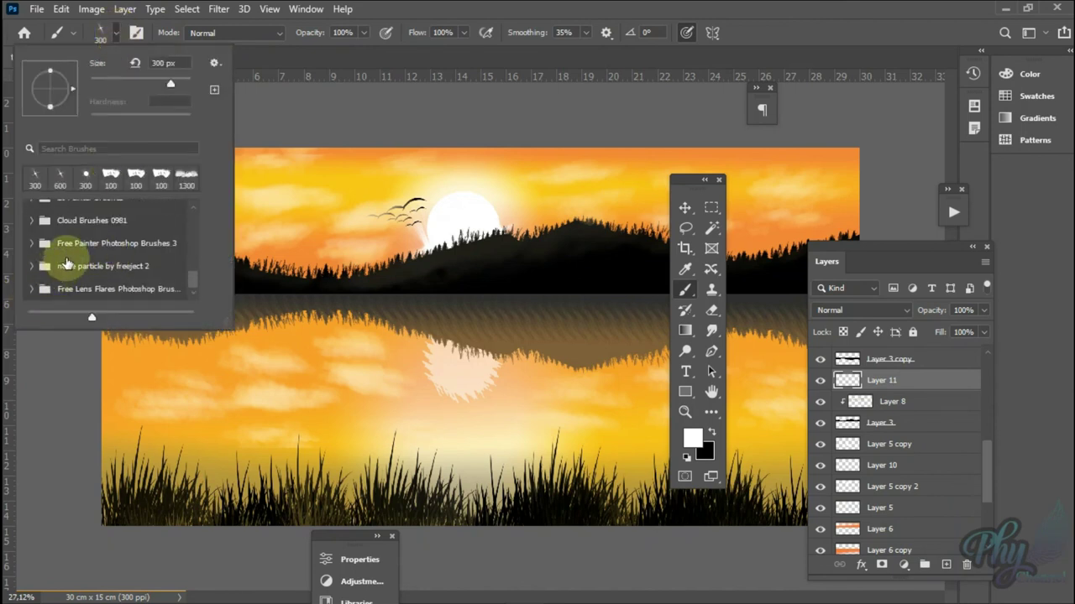
left_click(122, 269)
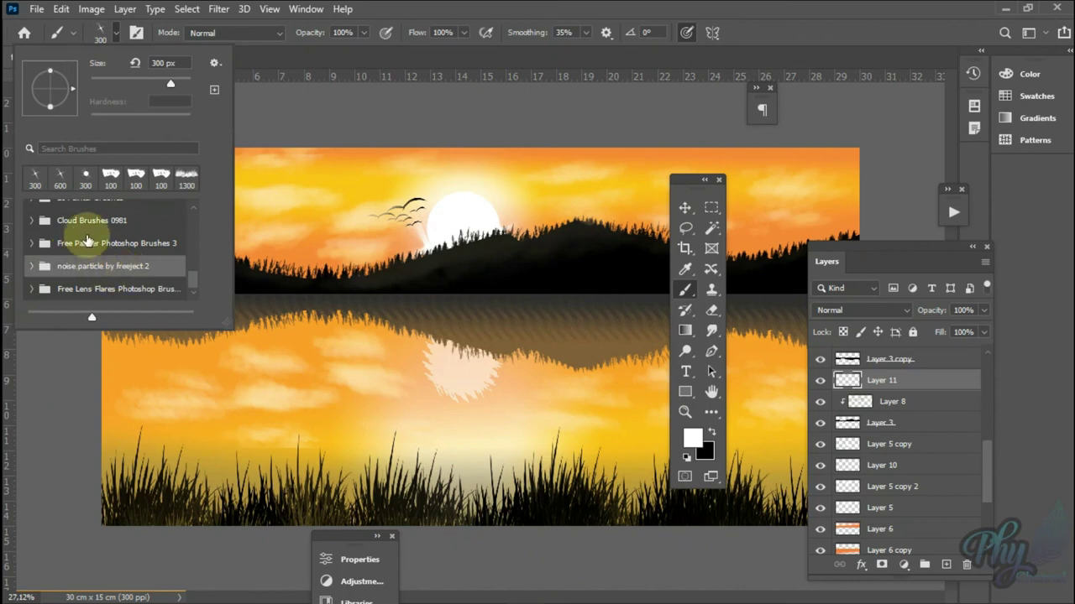
scroll(84, 235, "up", 3)
scroll(84, 235, "up", 1)
scroll(85, 238, "up", 1)
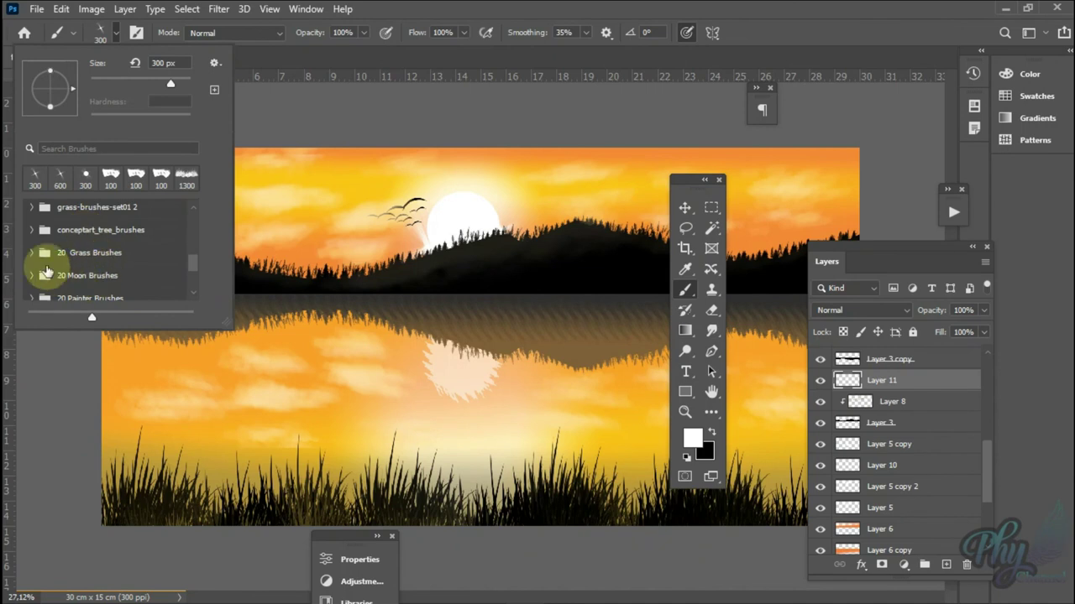
left_click(32, 252)
left_click(98, 282)
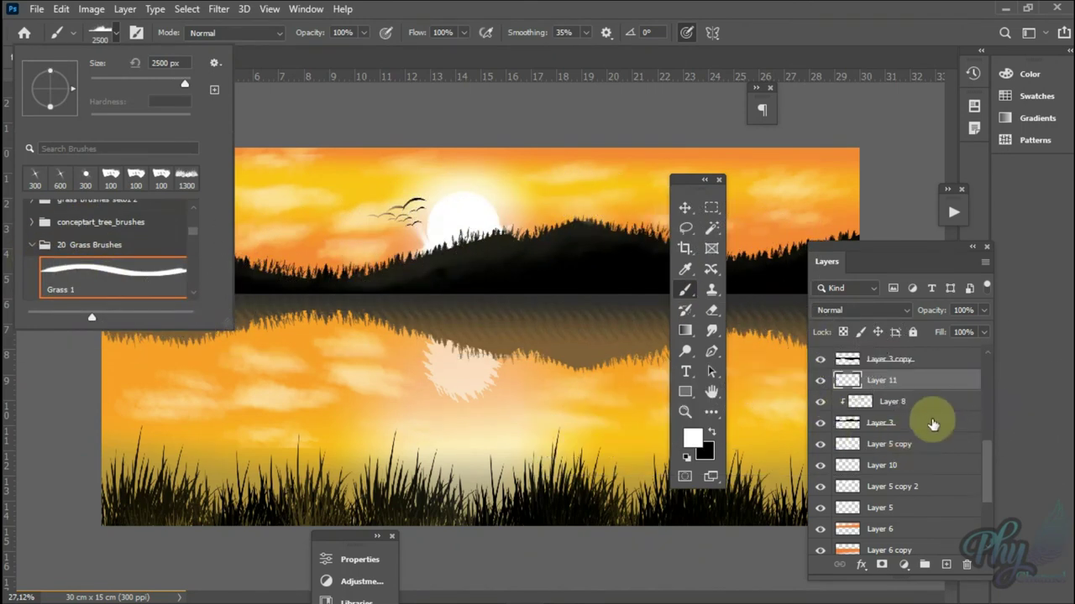
left_click(911, 382)
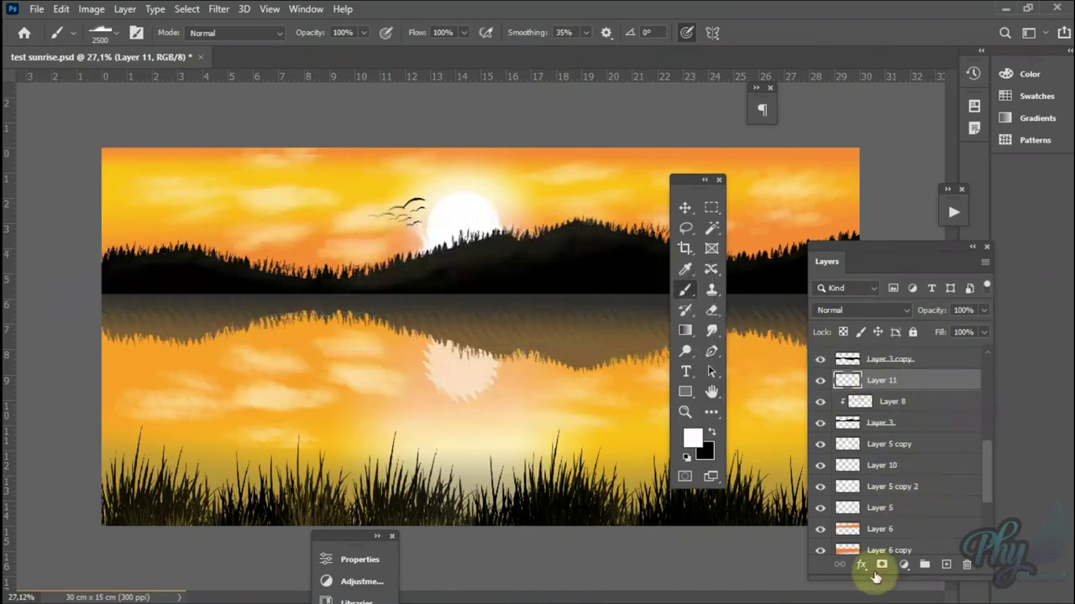
Step: Undo a test stroke, shrink the brush, and stamp a white grass tuft at the shoreline's left end
left_click(737, 462)
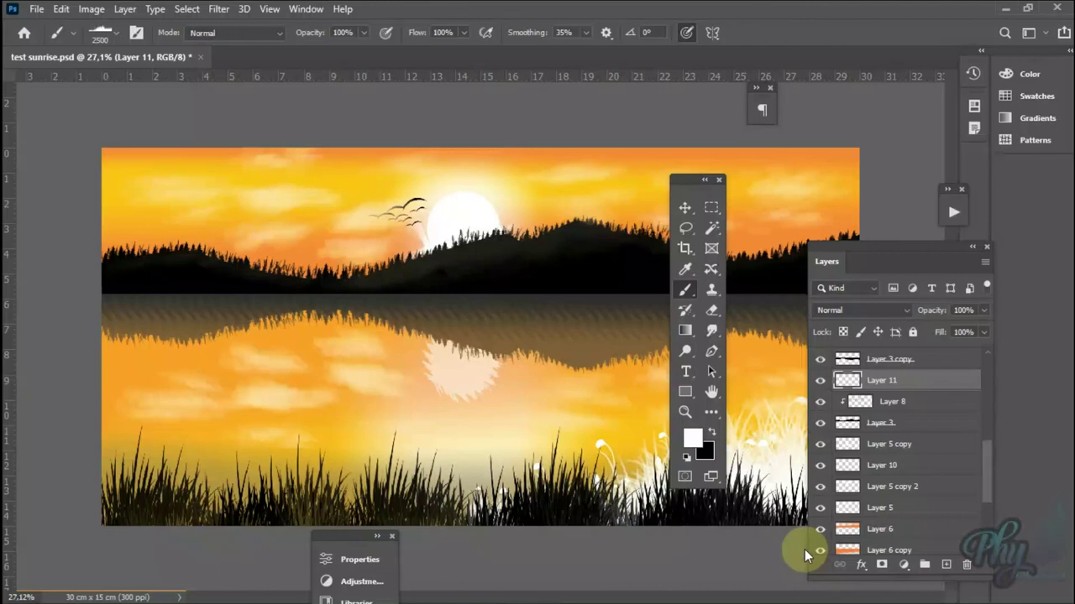
key("ctrl+z")
key("bracketleft")
key("bracketleft")
key("bracketleft")
key("bracketleft")
key("bracketleft")
key("bracketleft")
key("bracketleft")
key("bracketleft")
key("bracketleft")
key("bracketleft")
key("bracketleft")
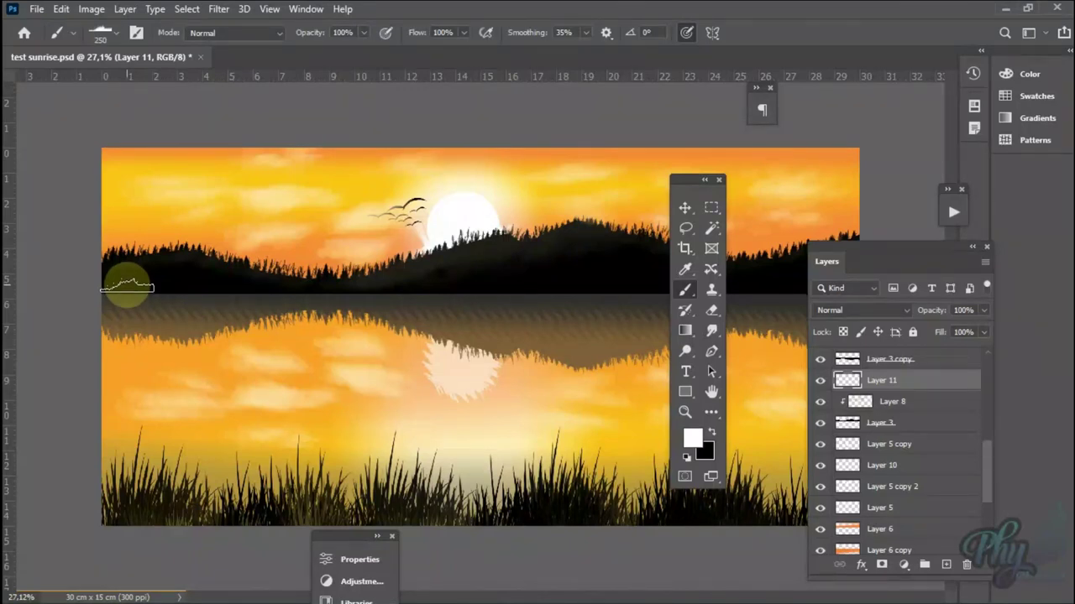
left_click(128, 285)
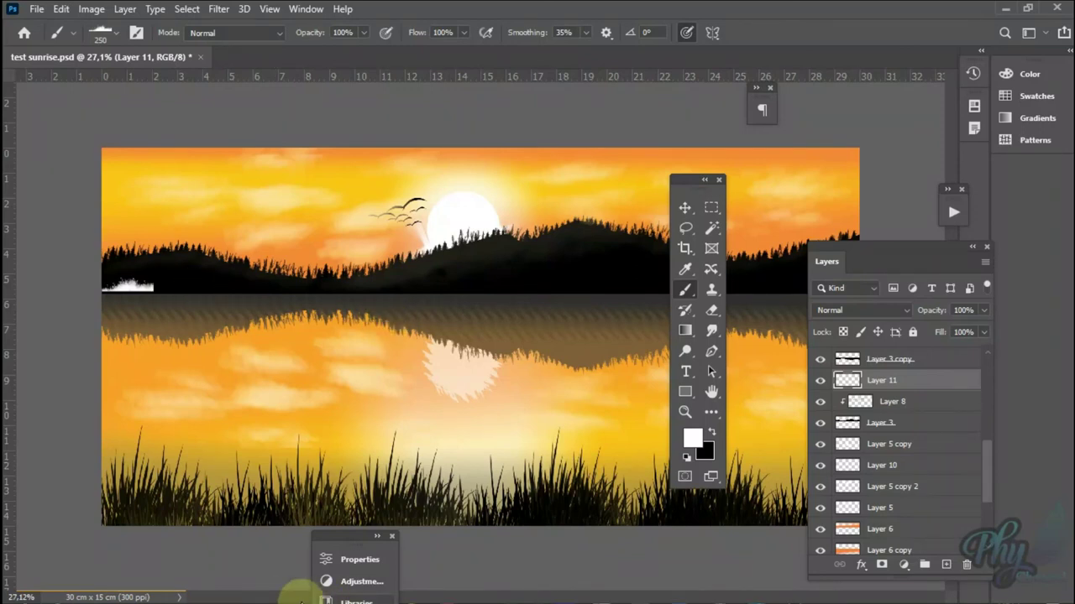
key("v")
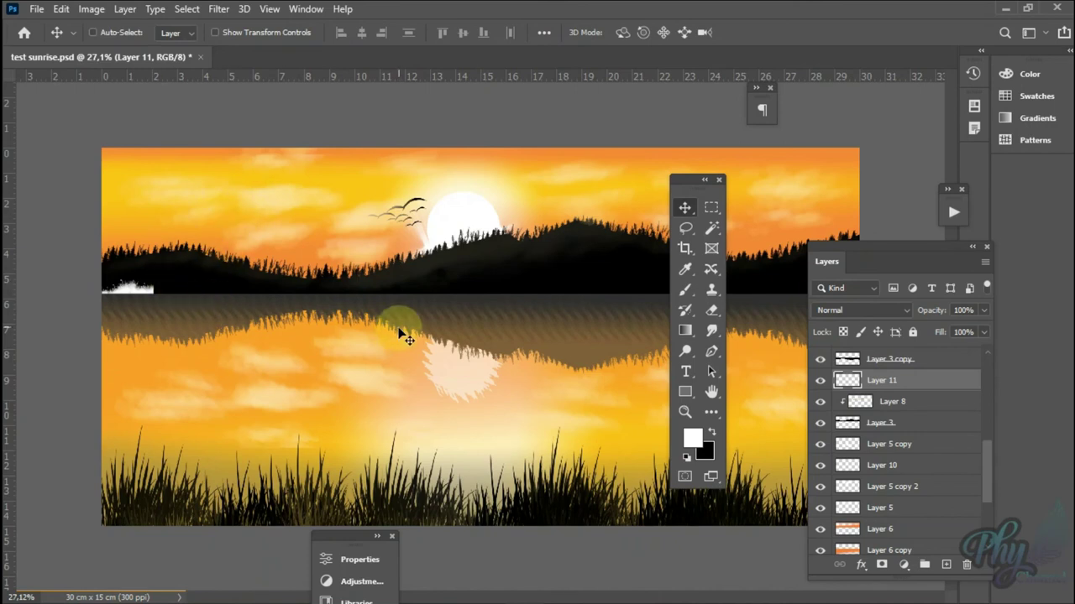
Step: Duplicate the grass tuft, flip the copy horizontally, shift it right, and select both grass layers
key("ctrl")
key("ctrl+j")
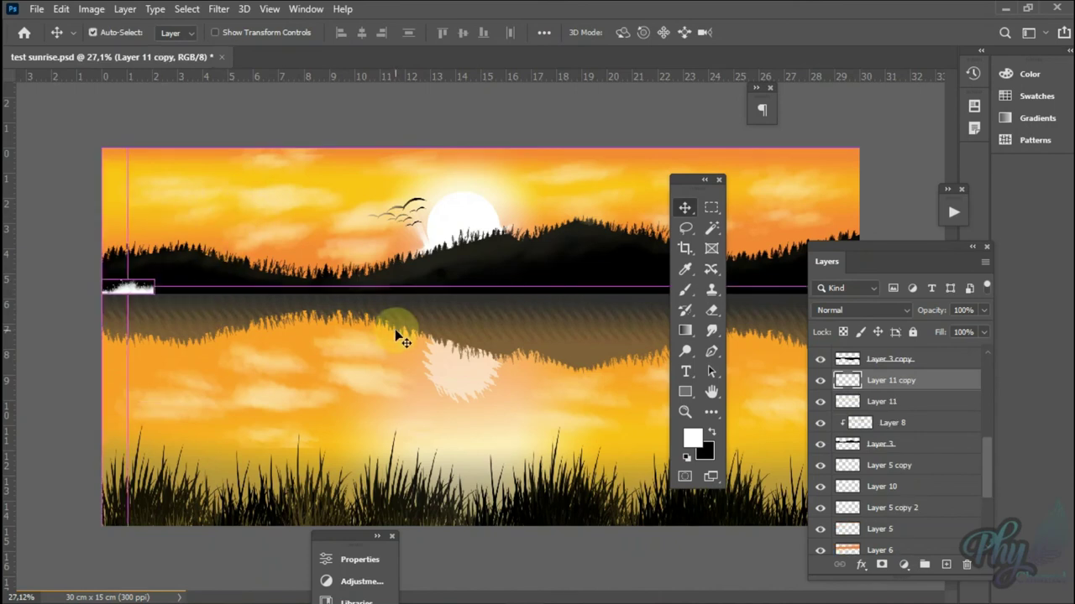
left_click(60, 10)
mouse_move(111, 369)
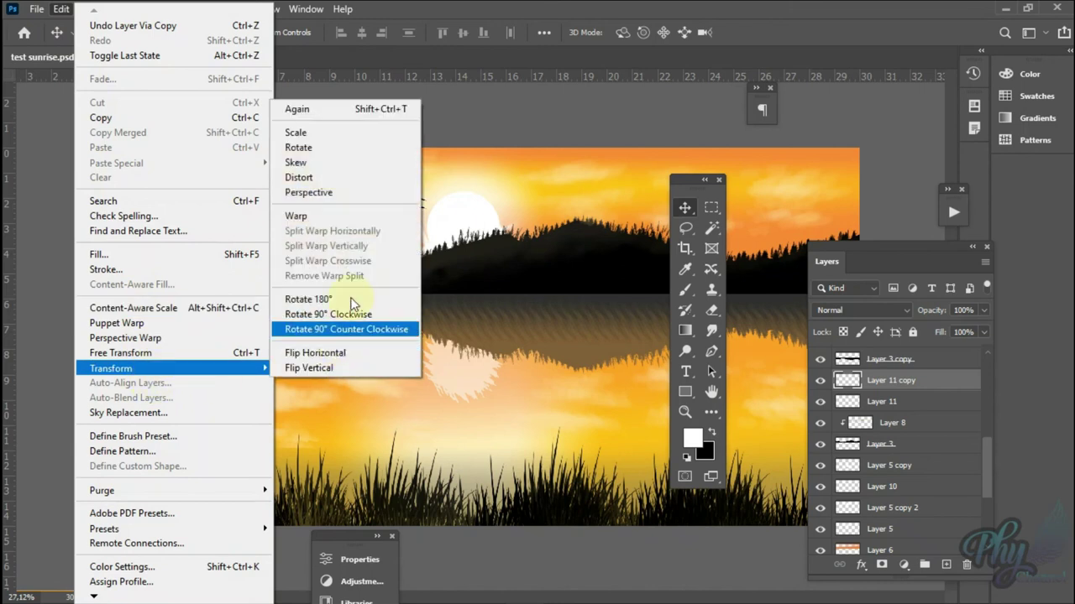
left_click(342, 353)
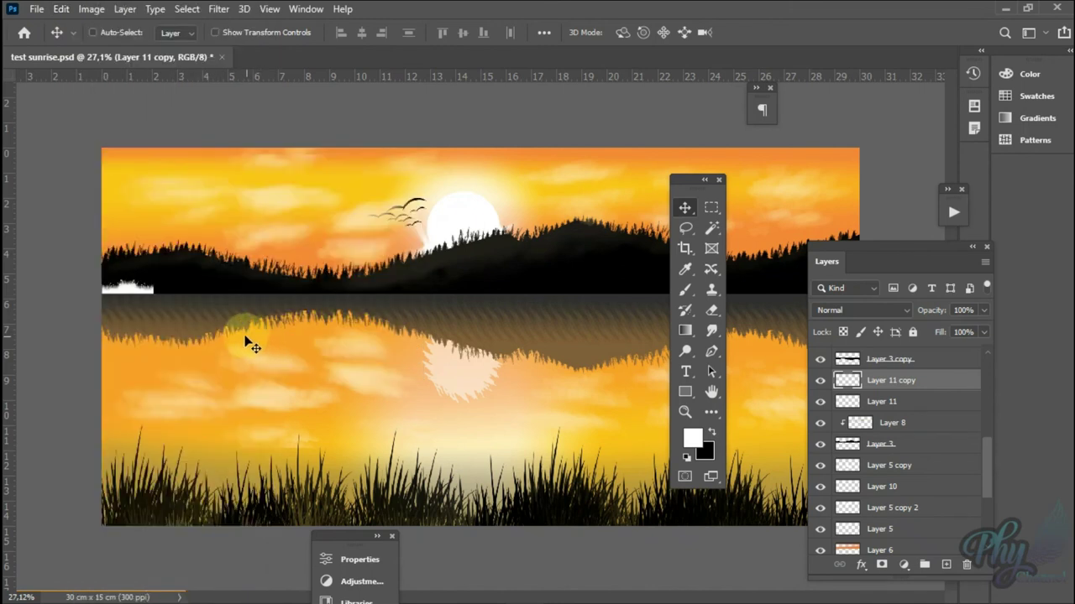
left_click_drag(168, 288, 191, 291)
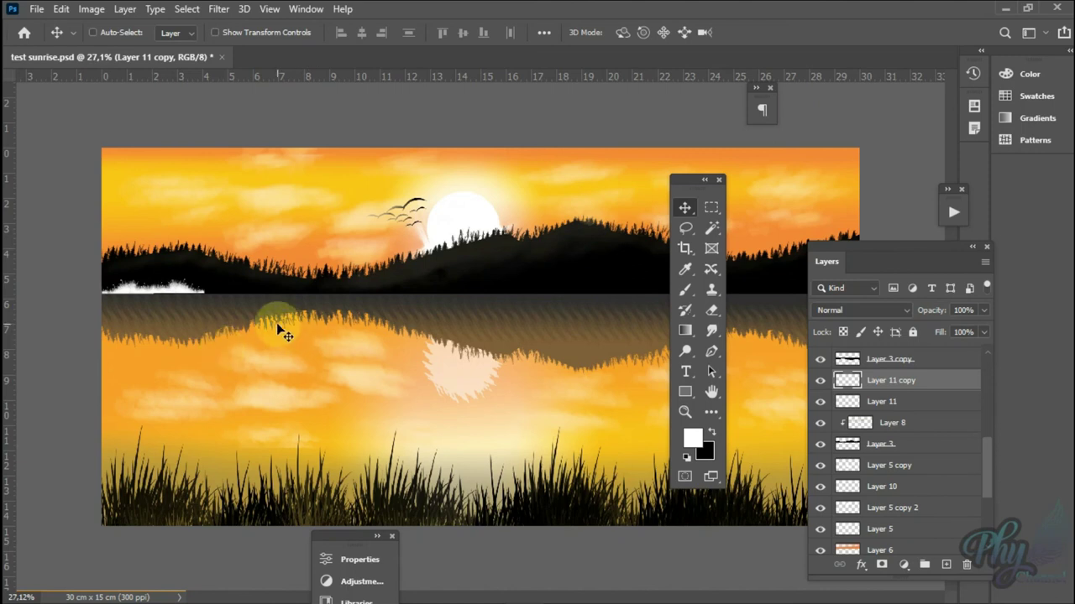
left_click(885, 403)
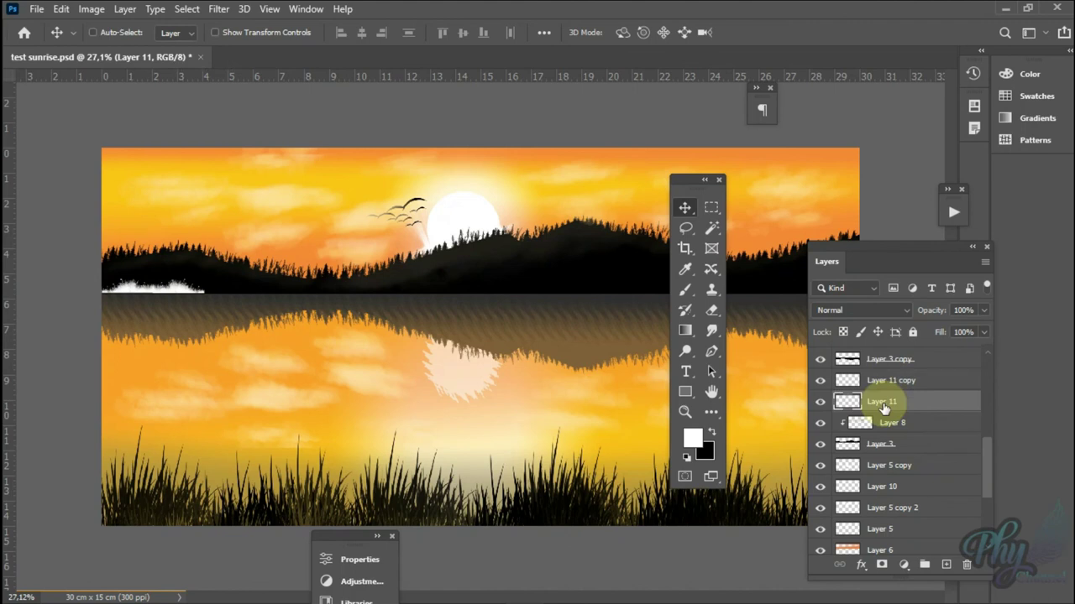
left_click(895, 384, "ctrl")
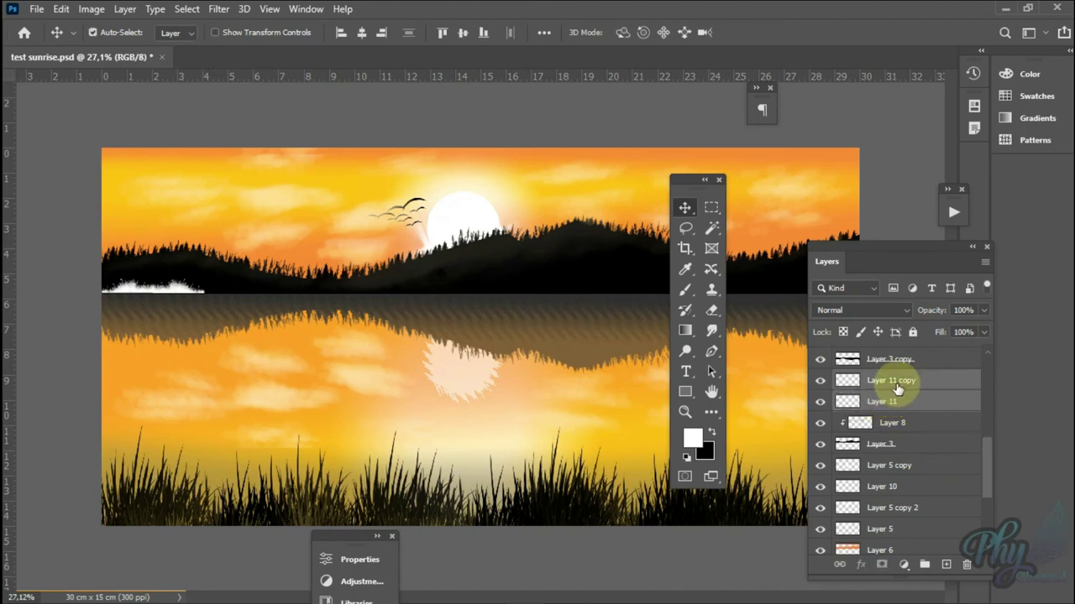
Step: Merge the grass layers, give them a dark olive Color Overlay, and Alt-drag a copy further right
key("ctrl+e")
left_click(859, 565)
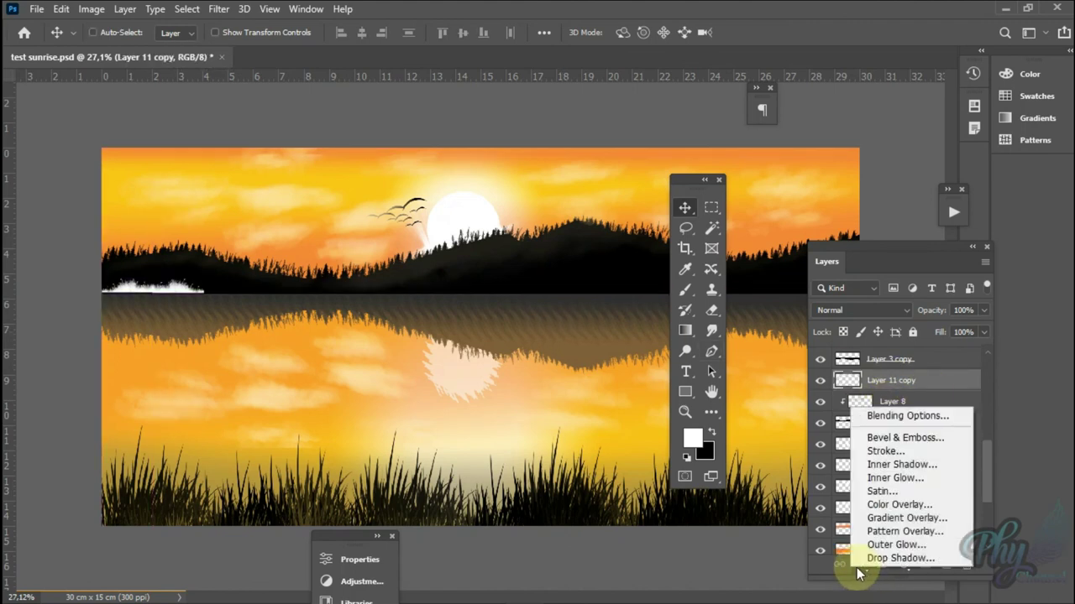
left_click(891, 517)
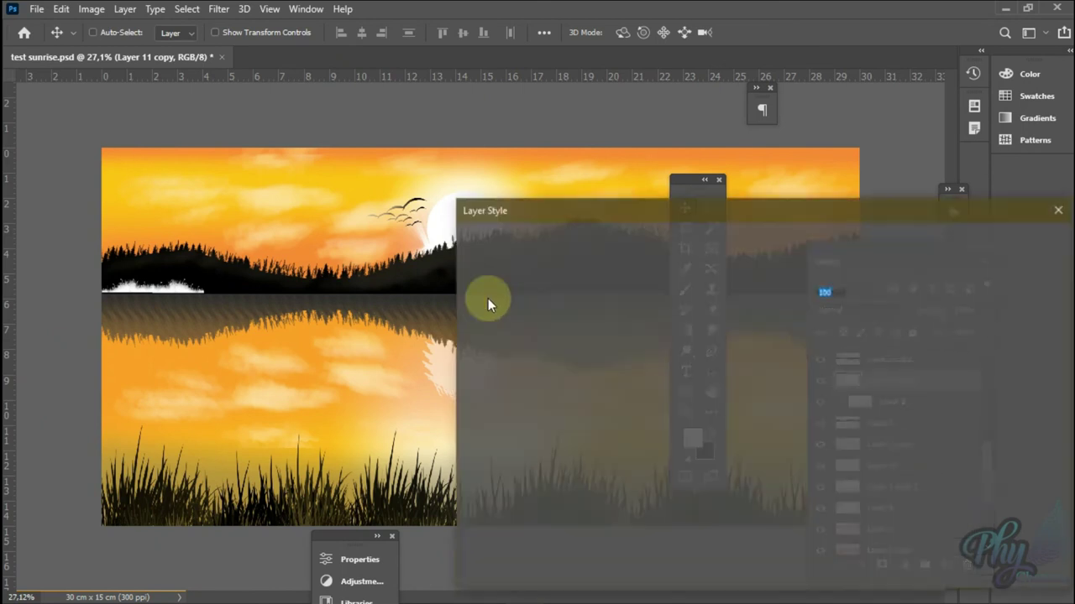
left_click(834, 271)
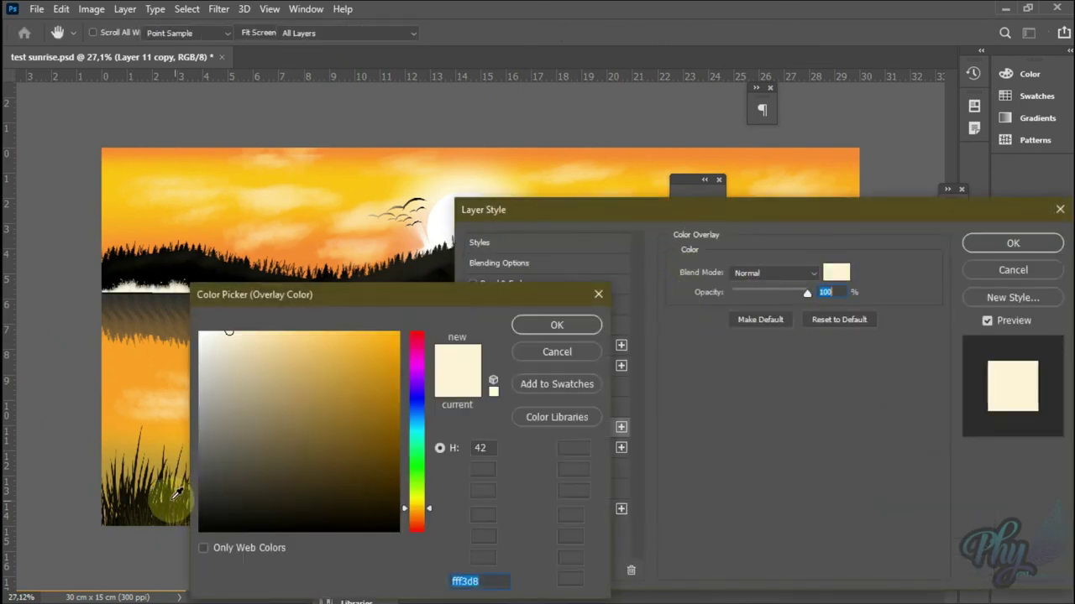
left_click(174, 497)
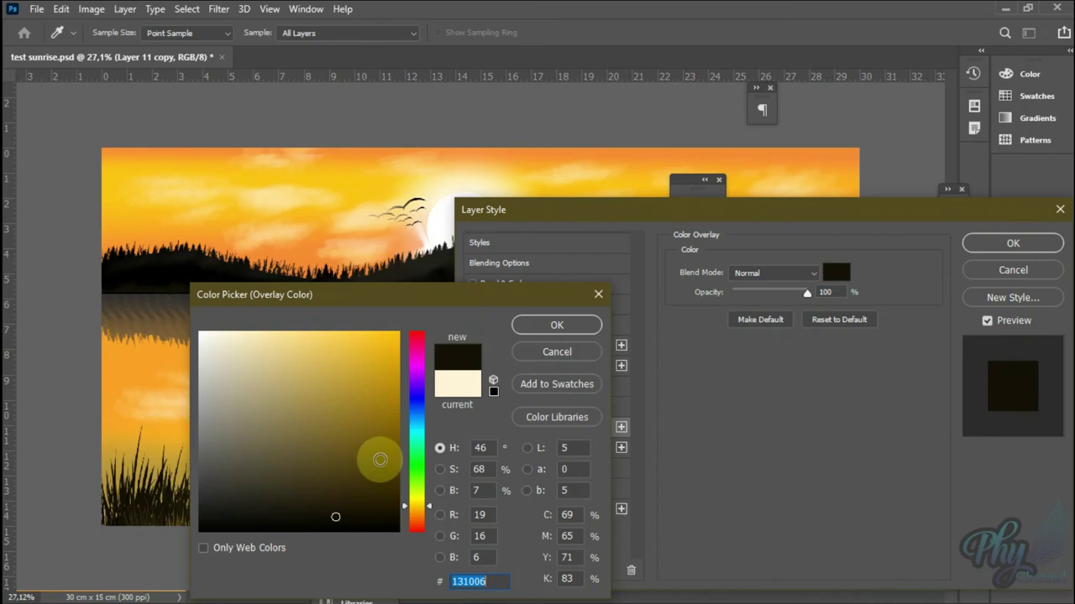
left_click(379, 460)
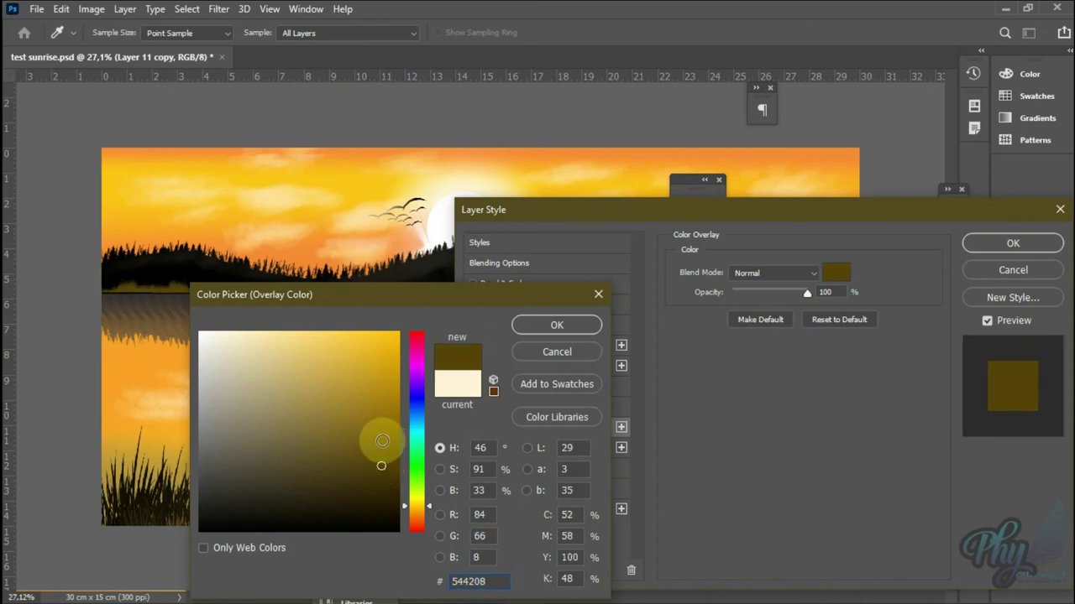
left_click(379, 439)
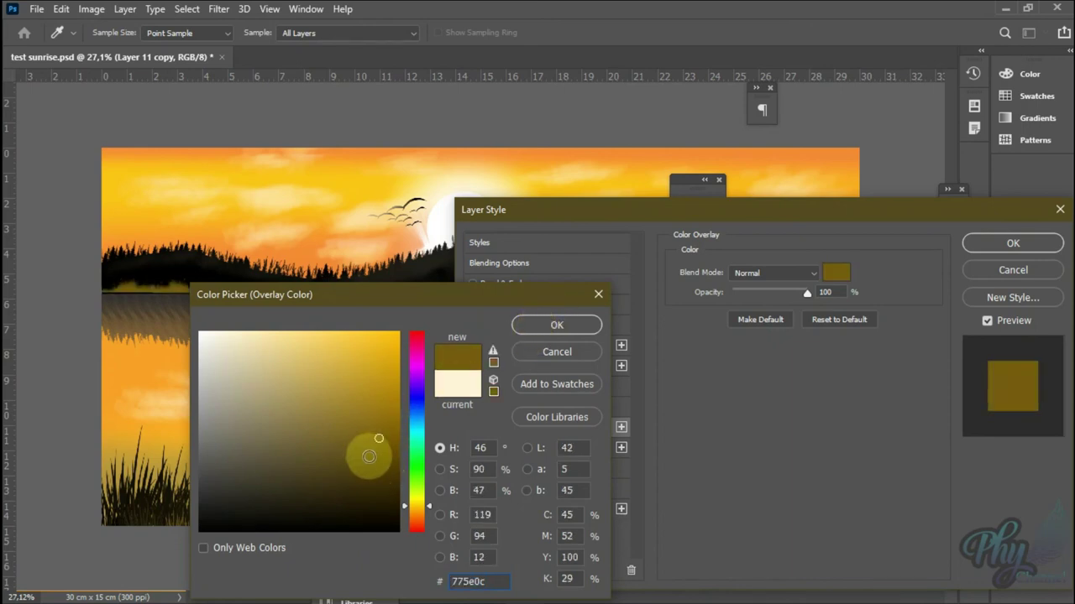
left_click(370, 466)
left_click(378, 440)
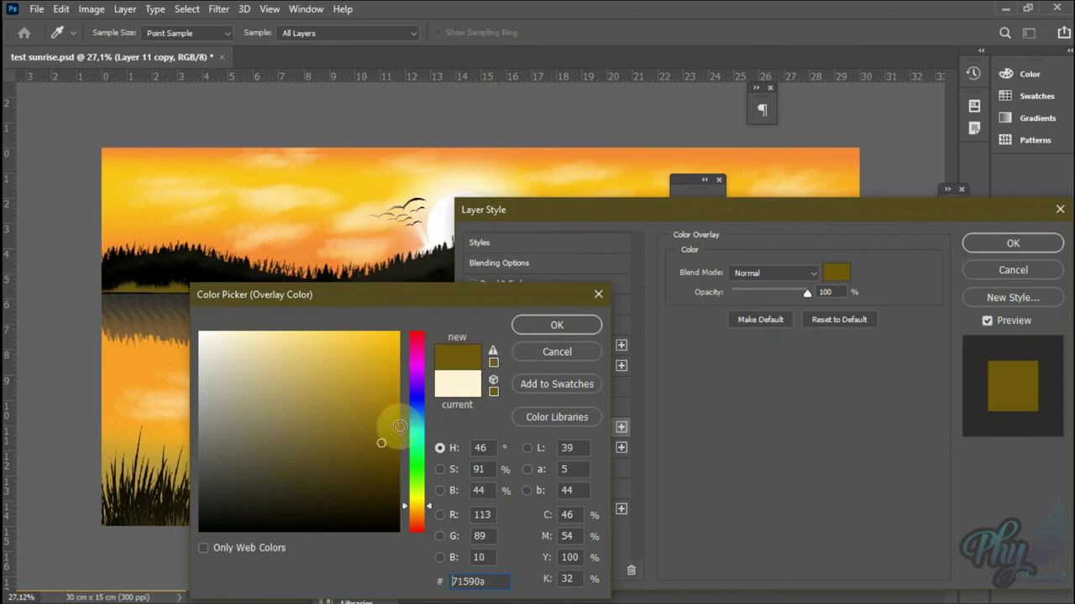
left_click(512, 327)
left_click(987, 244)
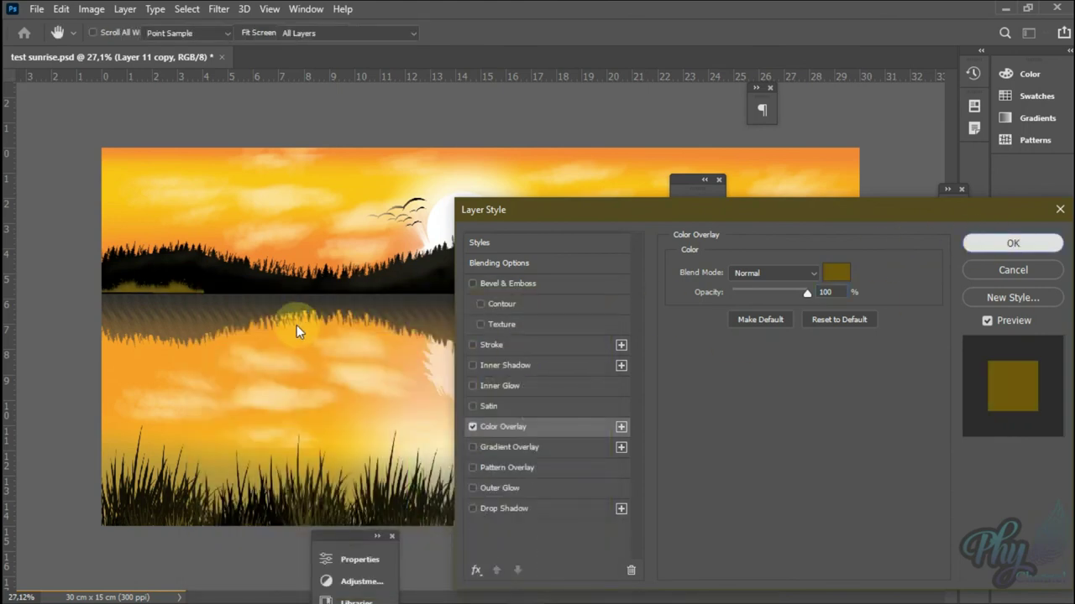
mouse_move(296, 325)
left_mouse_down()
mouse_move(300, 335)
mouse_move(189, 294)
mouse_move(279, 289)
left_mouse_up()
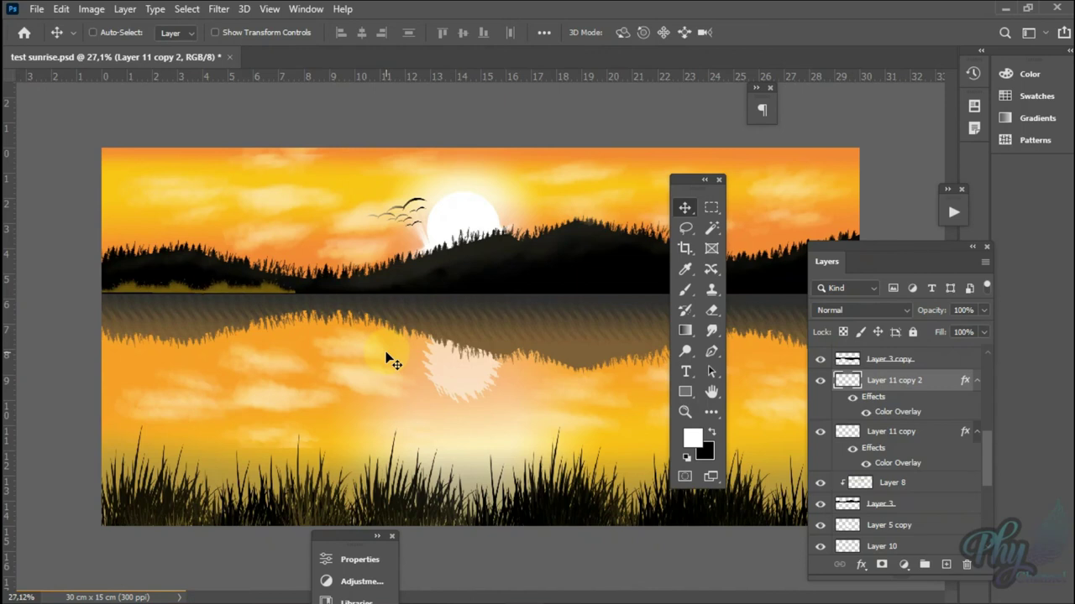
Step: Merge the olive grass layers and Alt-drag duplicates of the strip further right and upward
left_click(911, 431, "ctrl")
key("ctrl+e")
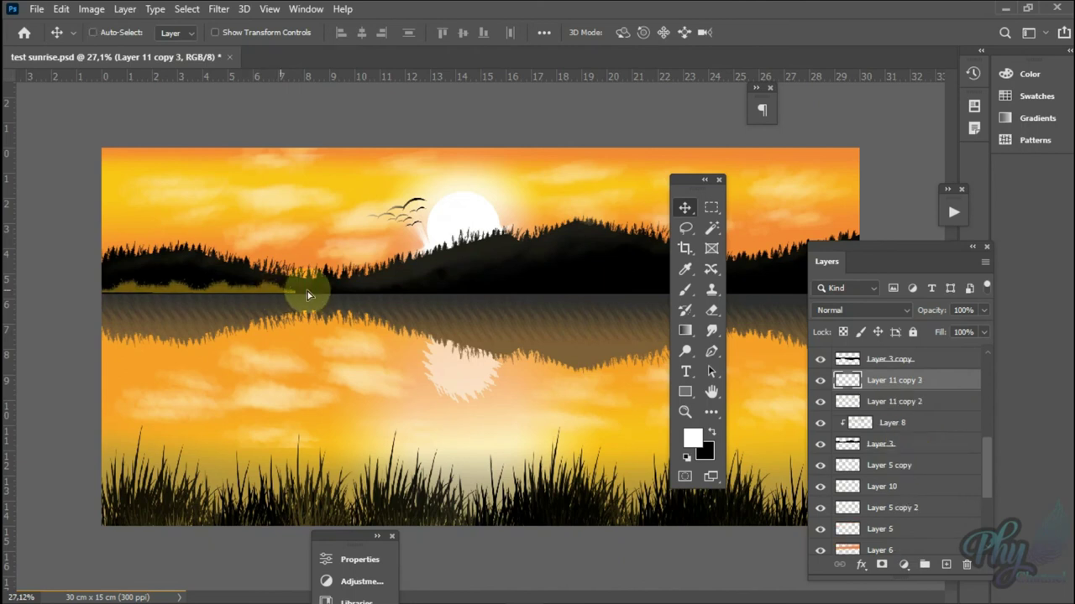
left_click_drag(307, 291, 462, 289)
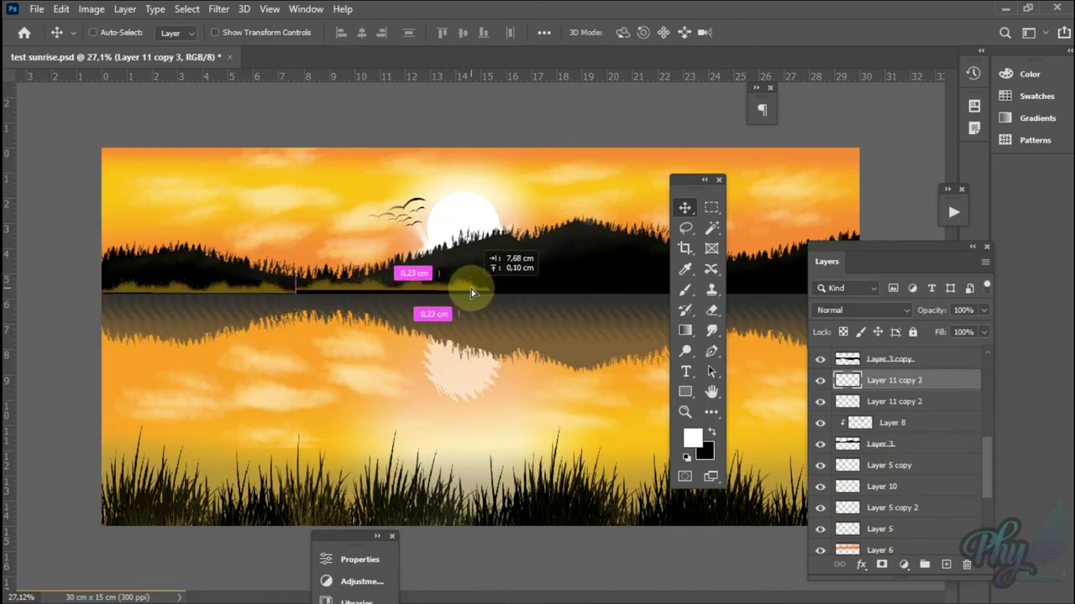
left_click_drag(471, 292, 468, 302)
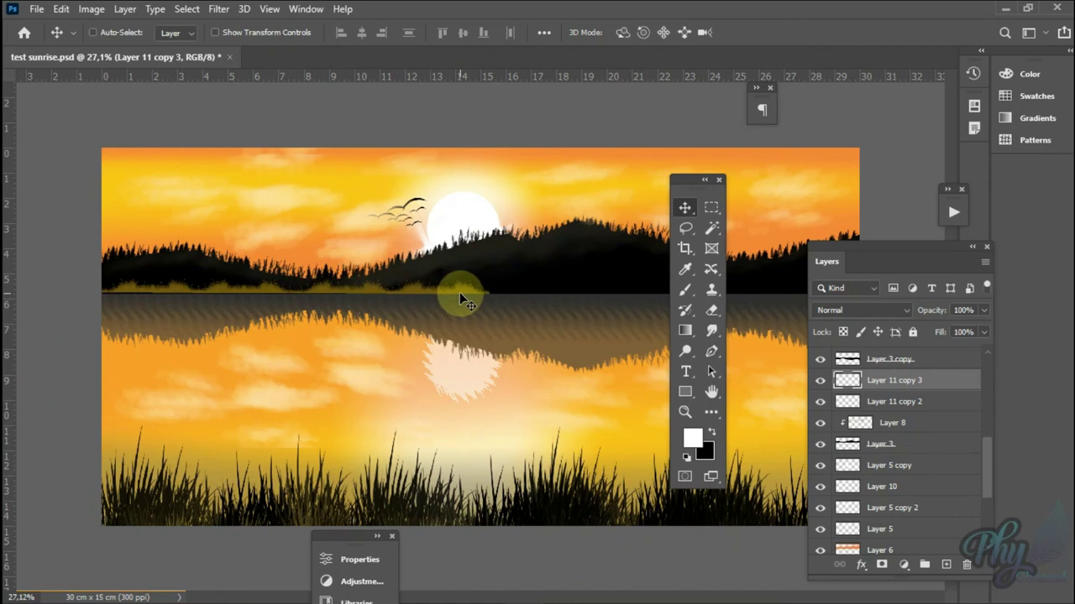
left_click(907, 405, "shift")
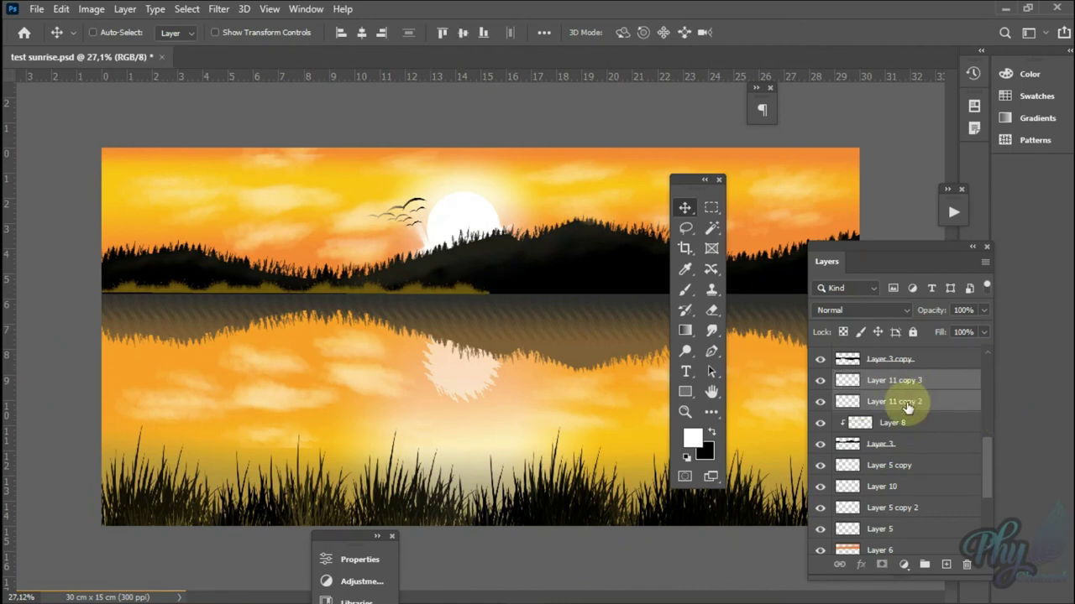
left_click(907, 405, "ctrl")
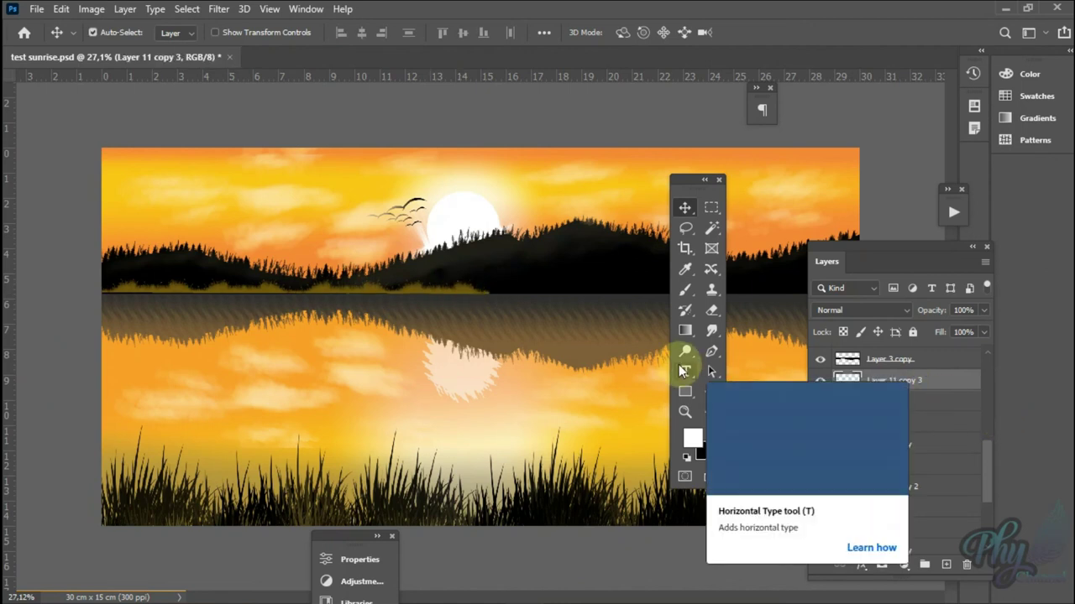
mouse_move(407, 289)
left_mouse_down()
mouse_move(436, 279)
mouse_move(582, 288)
left_mouse_up()
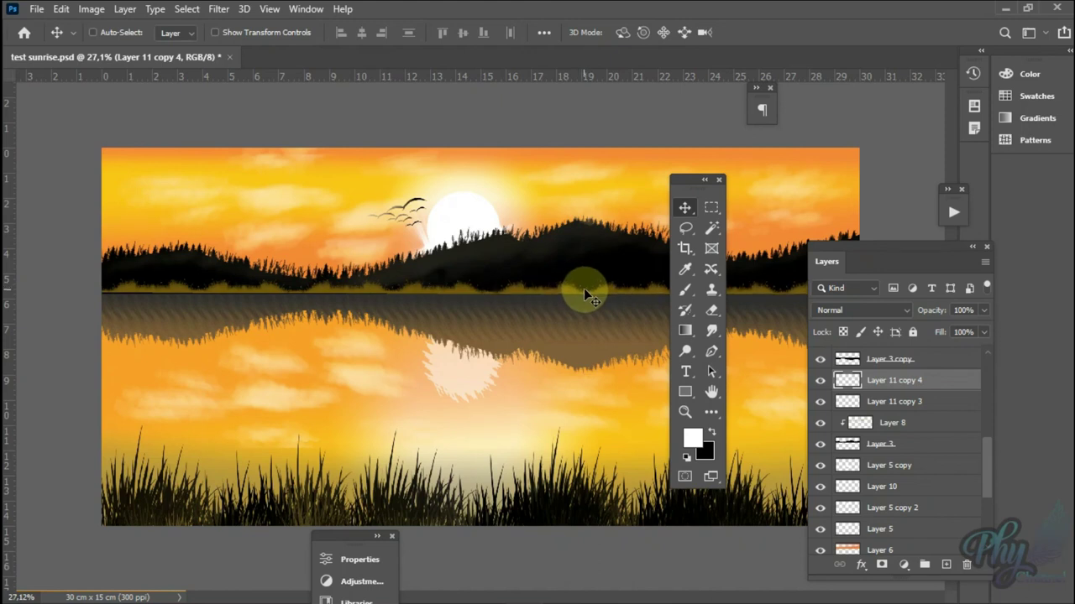
Step: Remove Layer 11 copy 3 and lower the remaining strip's fill to 54%
left_click_drag(904, 252, 922, 275)
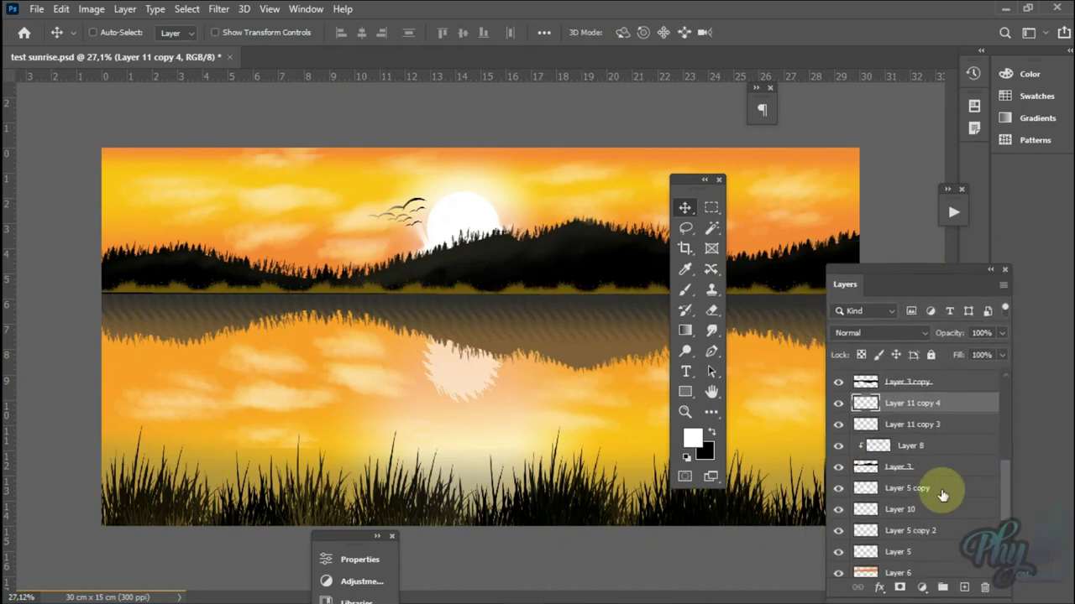
left_click(931, 425, "shift")
key("ctrl+e")
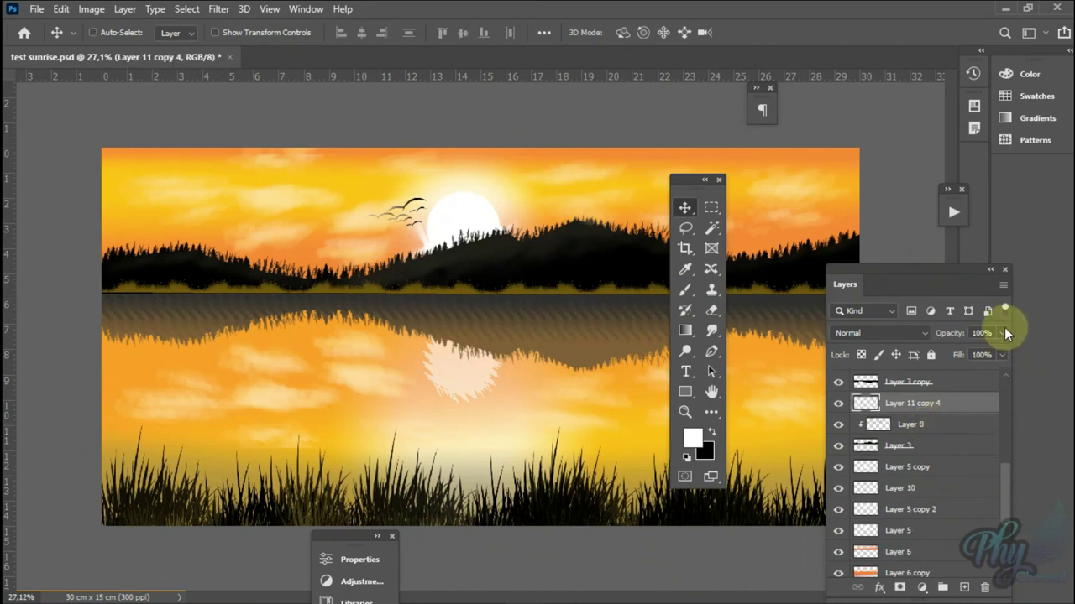
left_click(1001, 355)
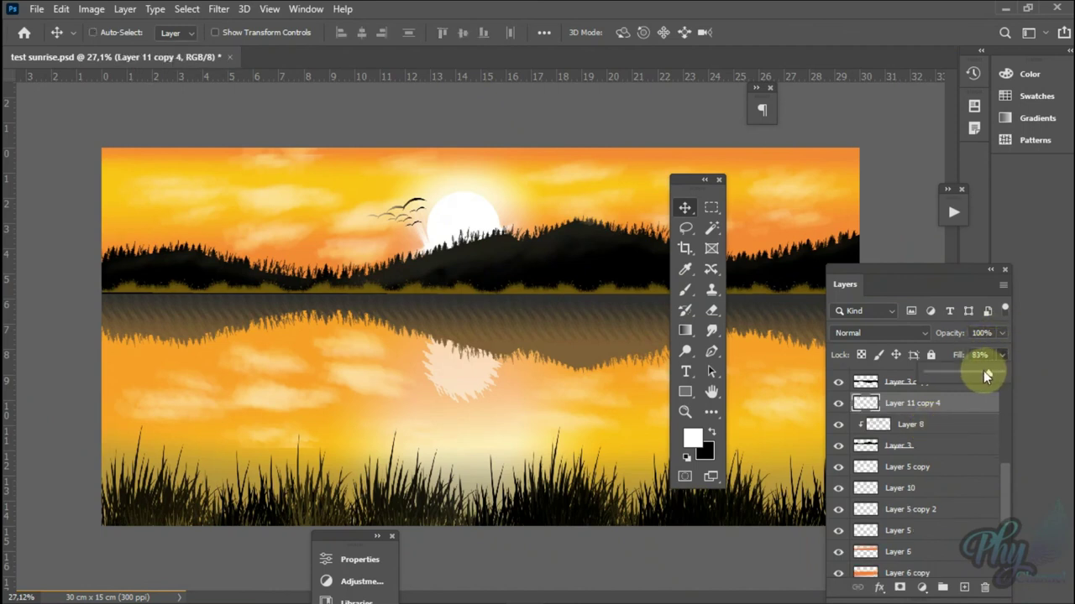
left_click_drag(983, 372, 960, 372)
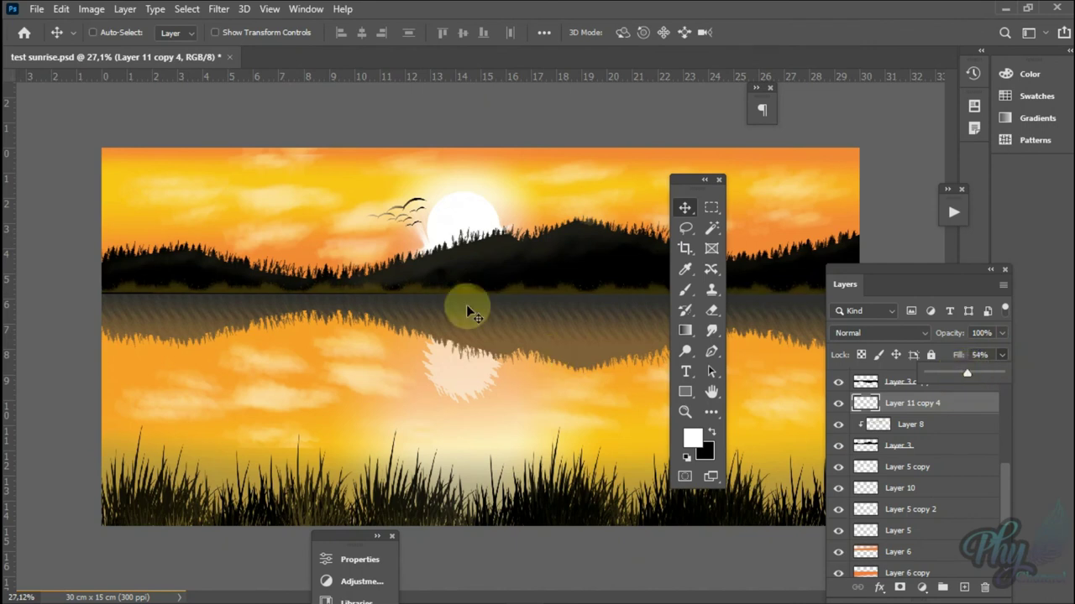
left_click(484, 329)
mouse_move(696, 180)
left_mouse_down()
mouse_move(643, 154)
mouse_move(661, 128)
left_mouse_up()
Step: Alt-drag Layer 7's foreground grass to duplicate it and move the copy up
right_click(527, 504)
left_click(575, 499)
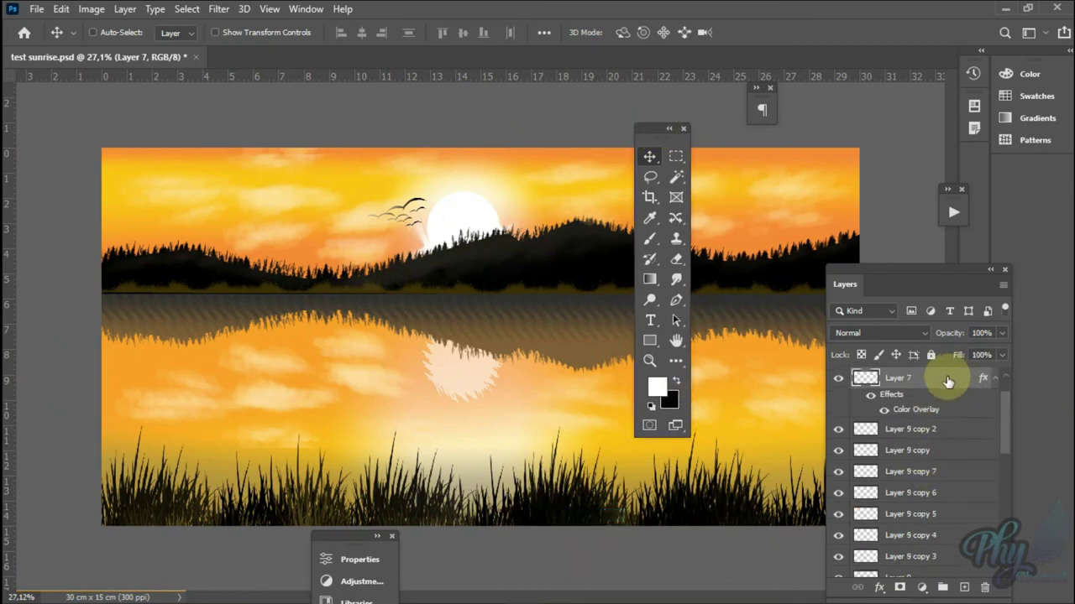
left_click_drag(942, 379, 963, 587)
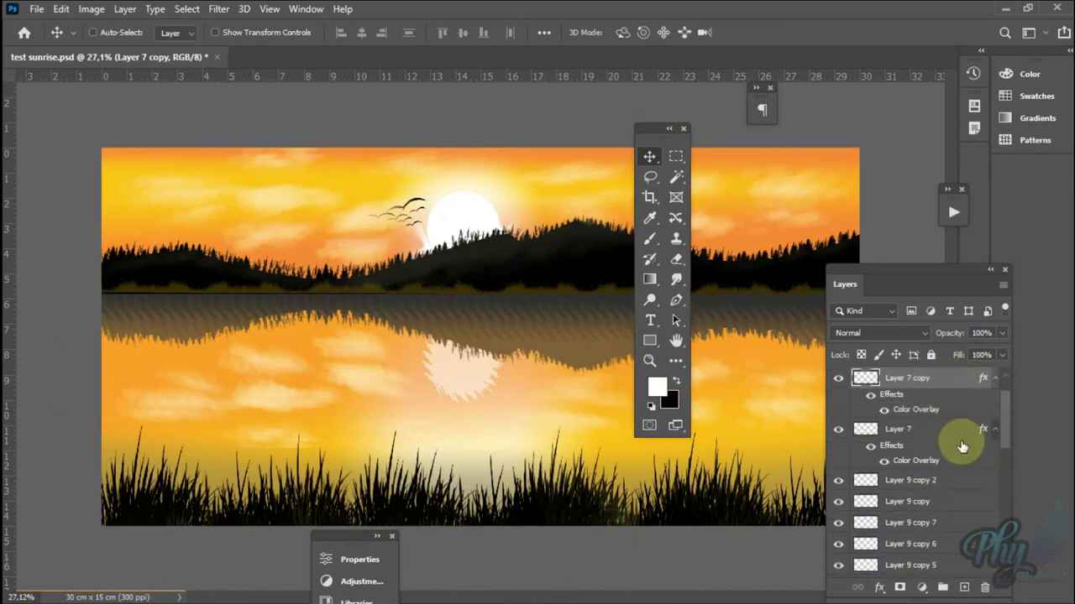
mouse_move(574, 504)
left_mouse_down()
mouse_move(576, 490)
mouse_move(550, 515)
left_mouse_up()
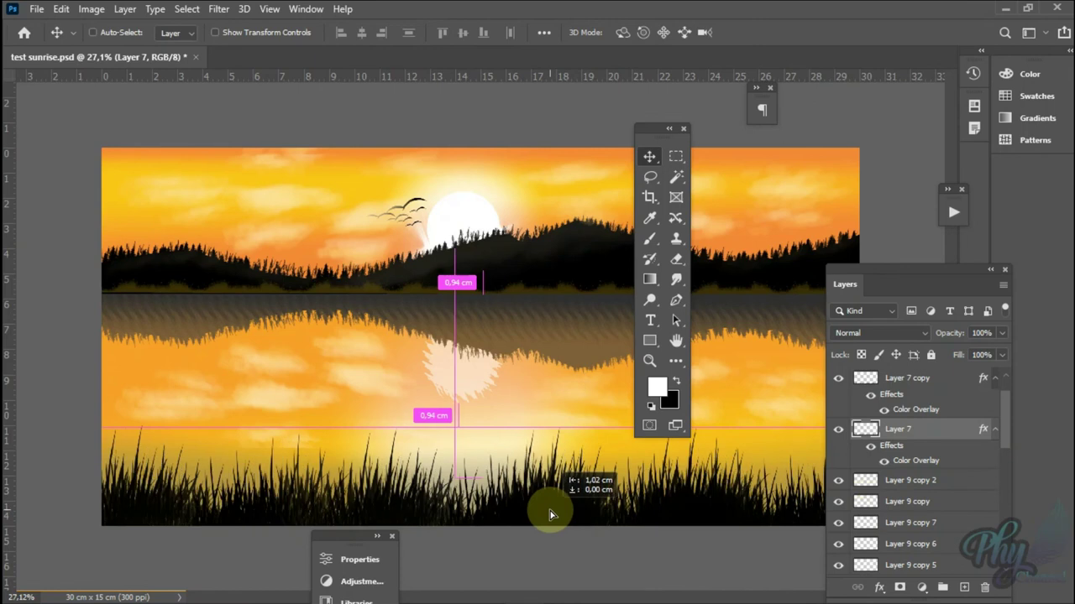
left_click(880, 588)
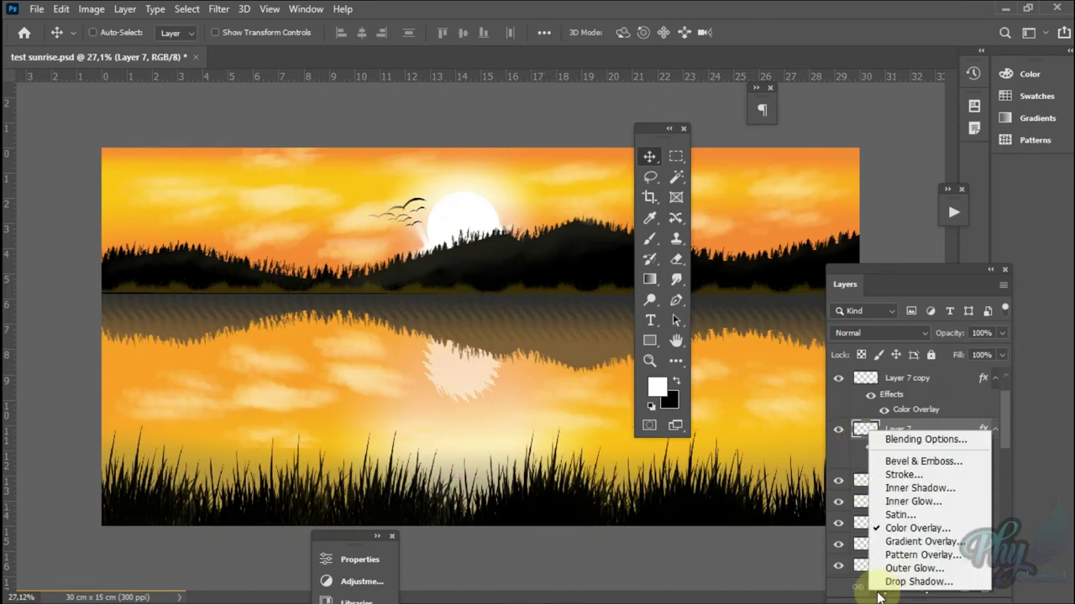
left_click(880, 596)
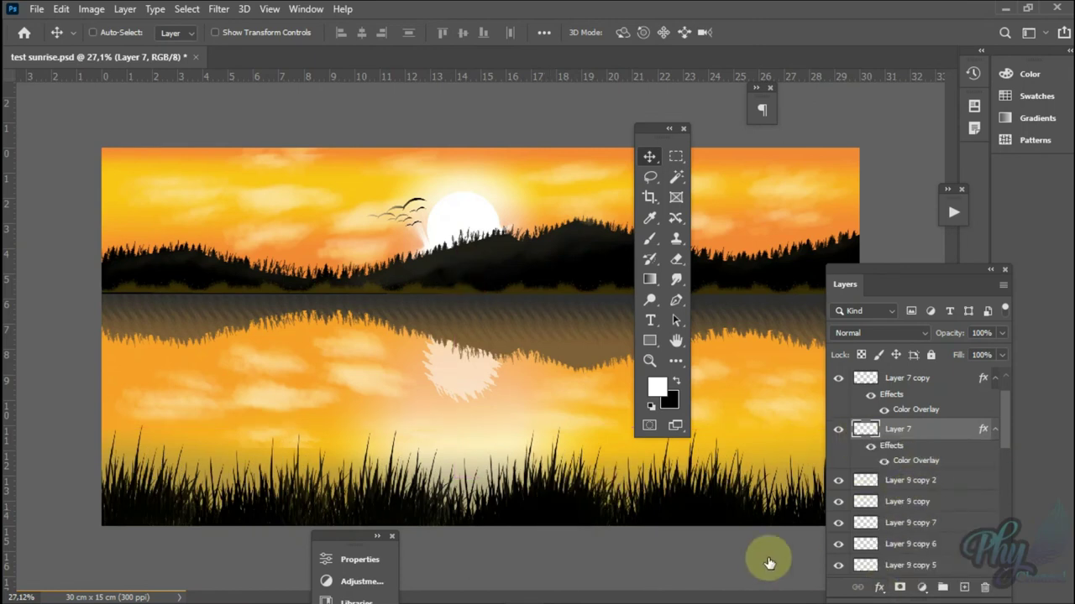
Step: Change Layer 7's Color Overlay to olive green #60720c
left_click(835, 272)
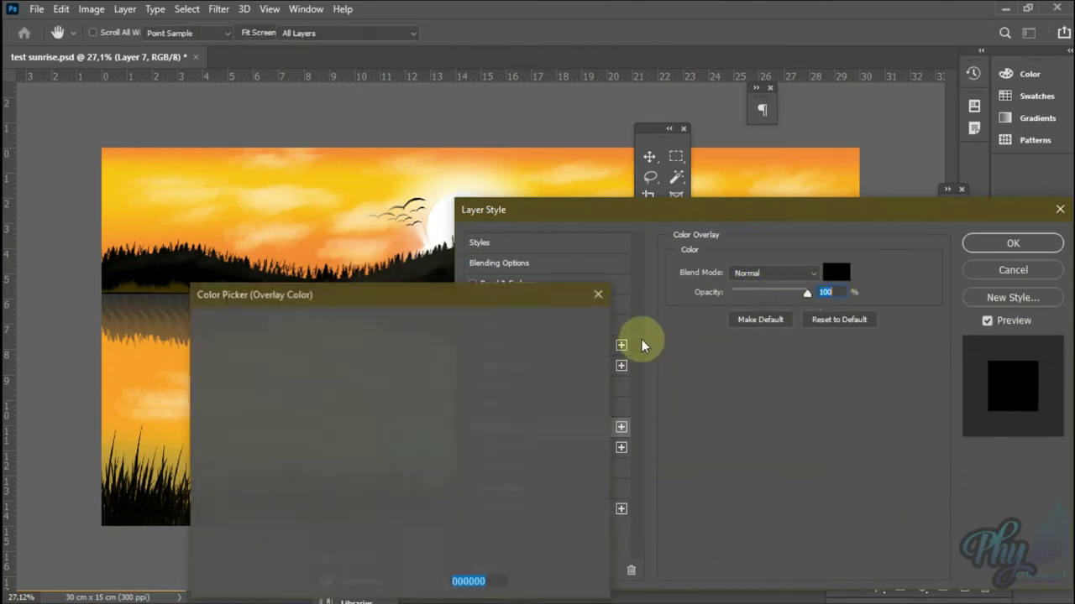
left_click(146, 378)
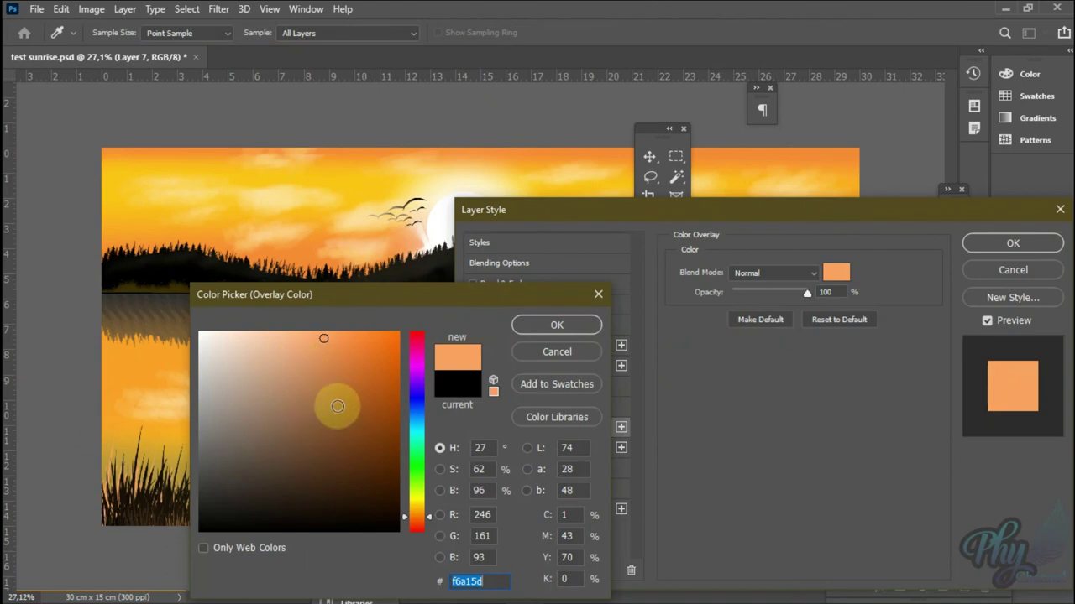
left_click(338, 406)
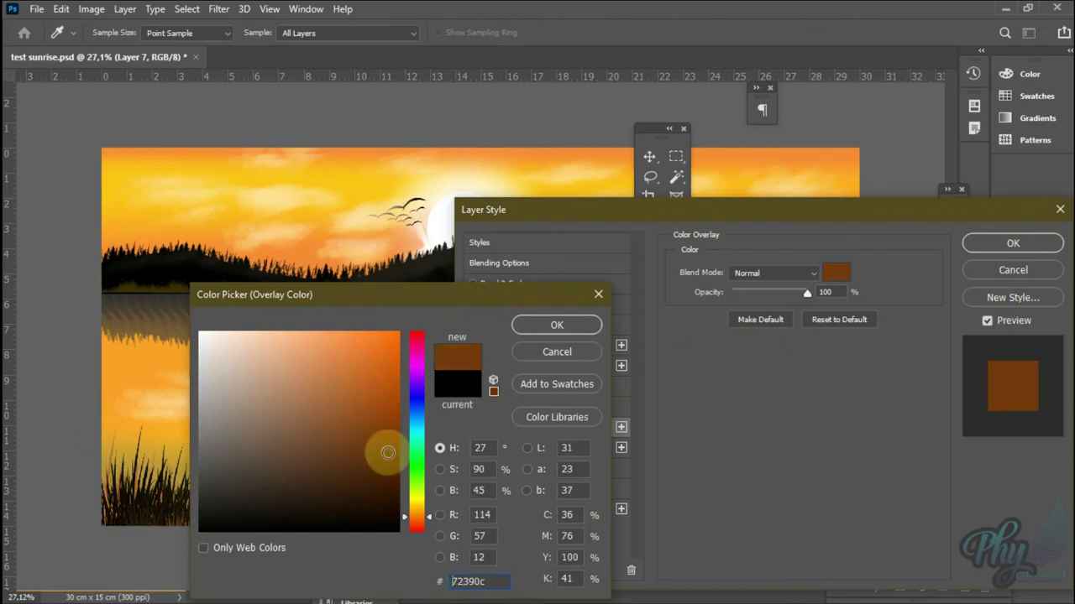
left_click(416, 496)
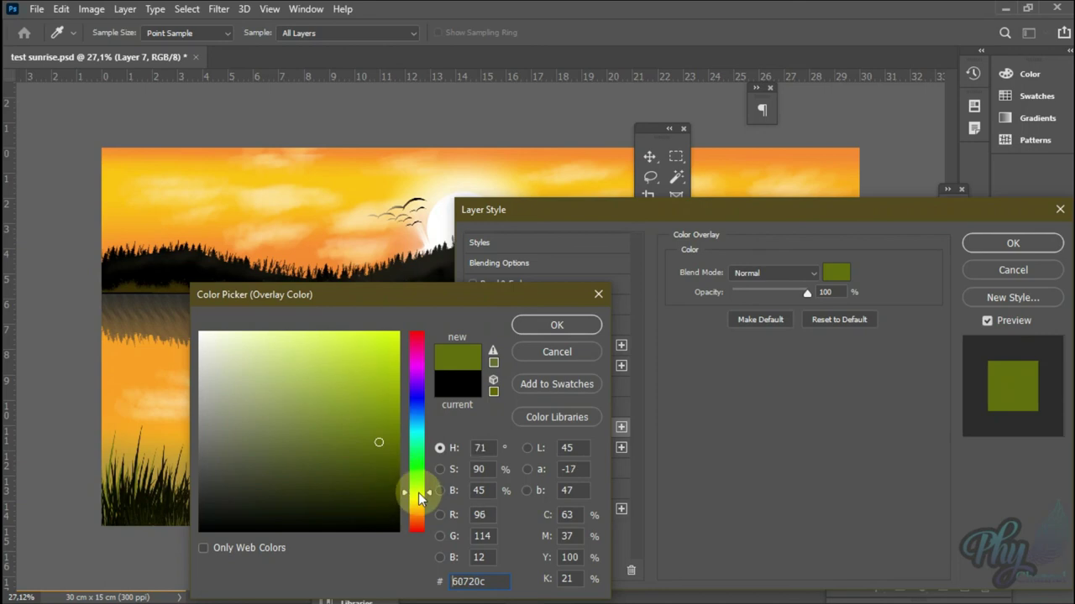
left_click(554, 324)
left_click(1013, 244)
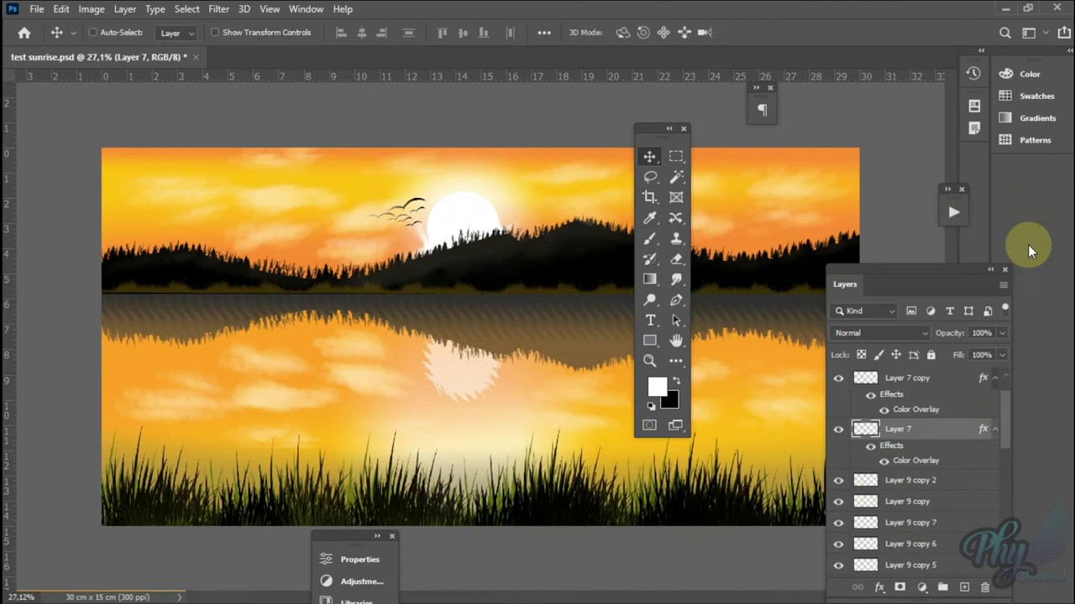
Step: Toggle a layer's visibility to compare the lake, then select Layer 7 copy near the top
mouse_move(866, 281)
left_mouse_down()
mouse_move(651, 467)
mouse_move(923, 492)
left_mouse_up()
left_click(837, 495)
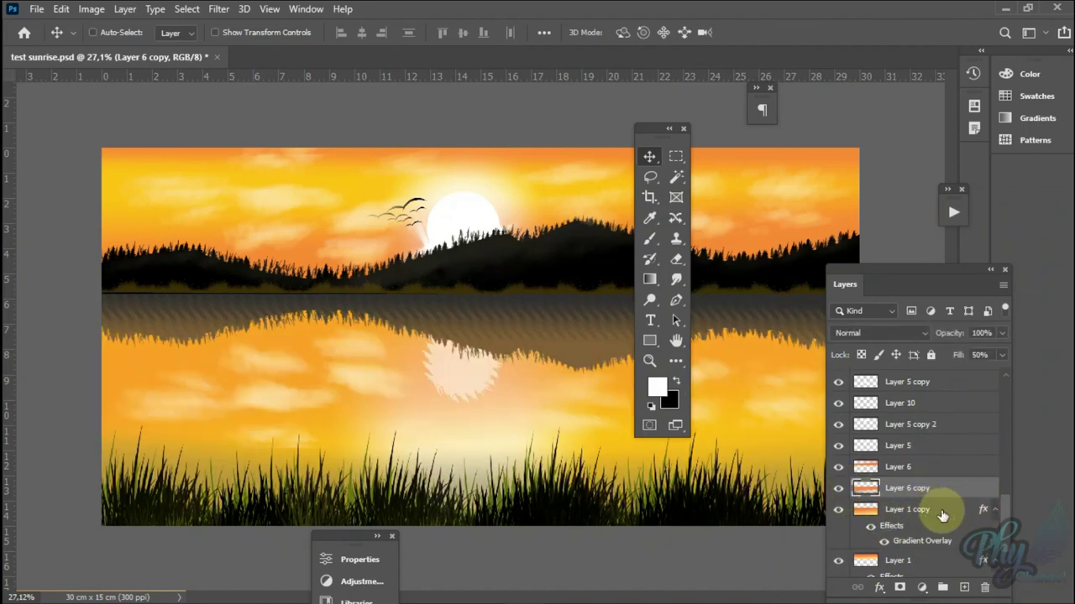
left_click(942, 509)
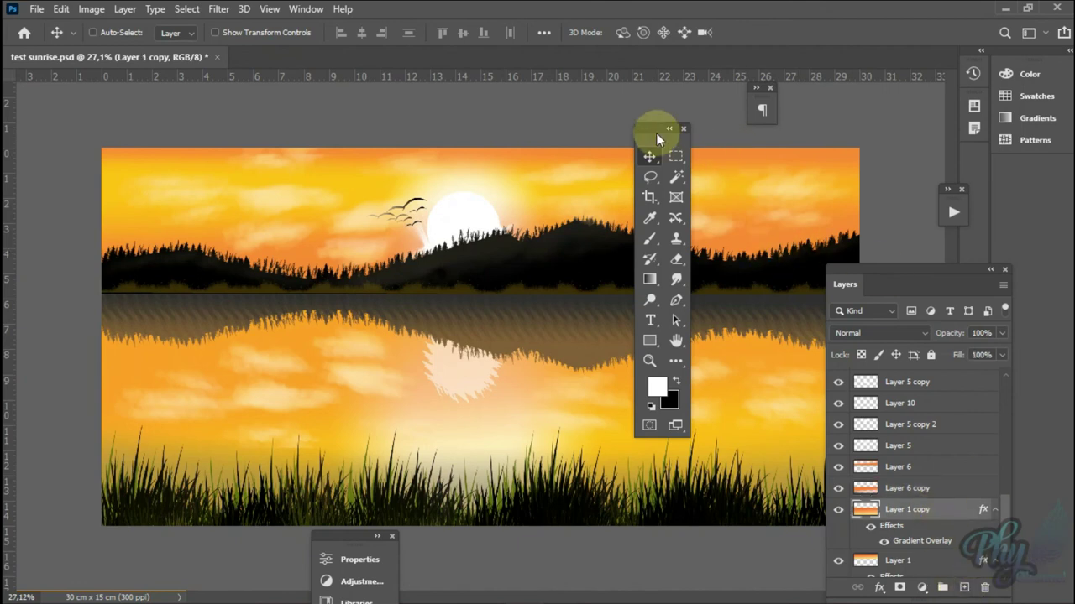
mouse_move(655, 129)
left_mouse_down()
mouse_move(900, 159)
mouse_move(896, 129)
left_mouse_up()
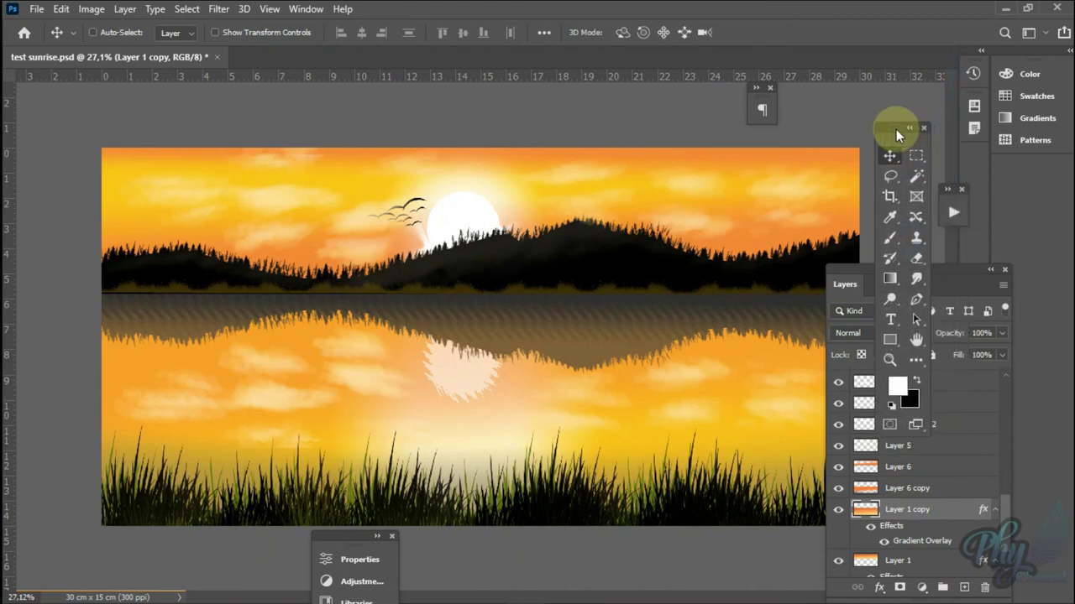
left_click_drag(958, 268, 1007, 252)
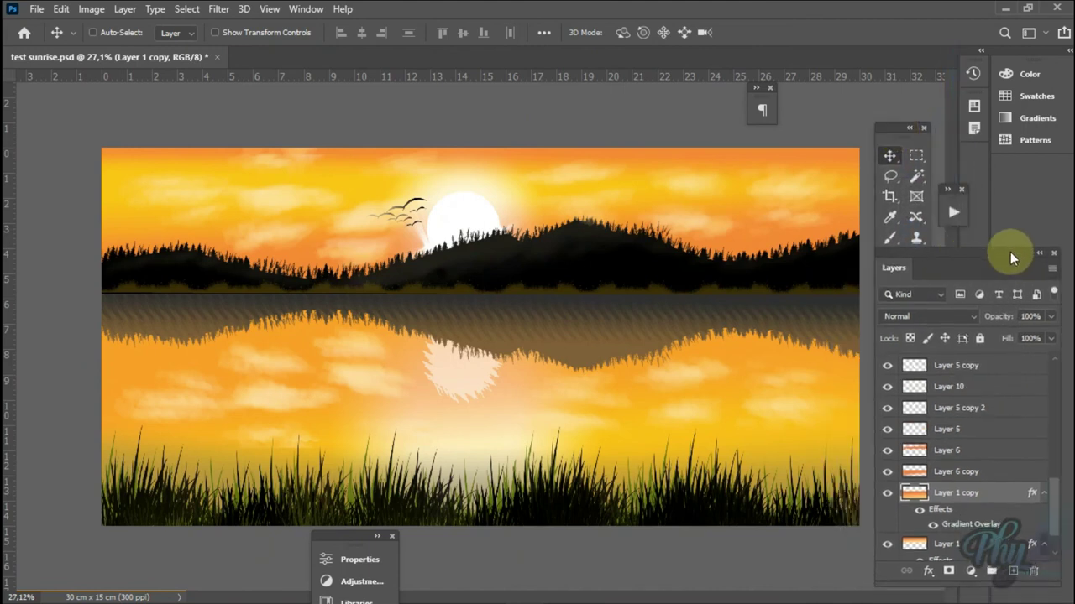
scroll(1050, 470, "up", 5)
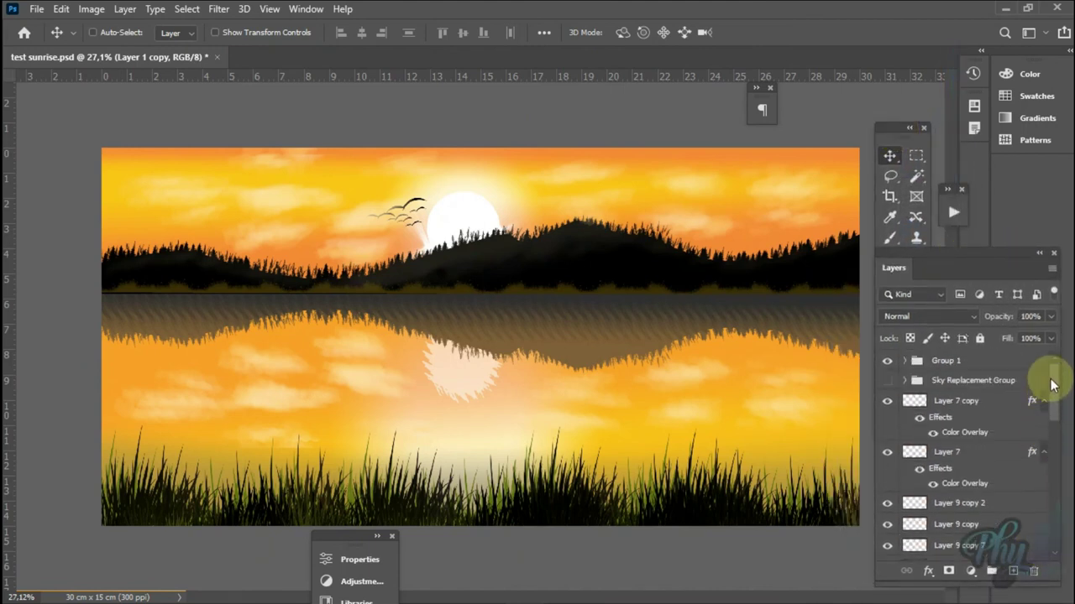
left_click(983, 401)
Step: Add a new top layer filled with a merged copy of the scene via Apply Image
left_click(1014, 579)
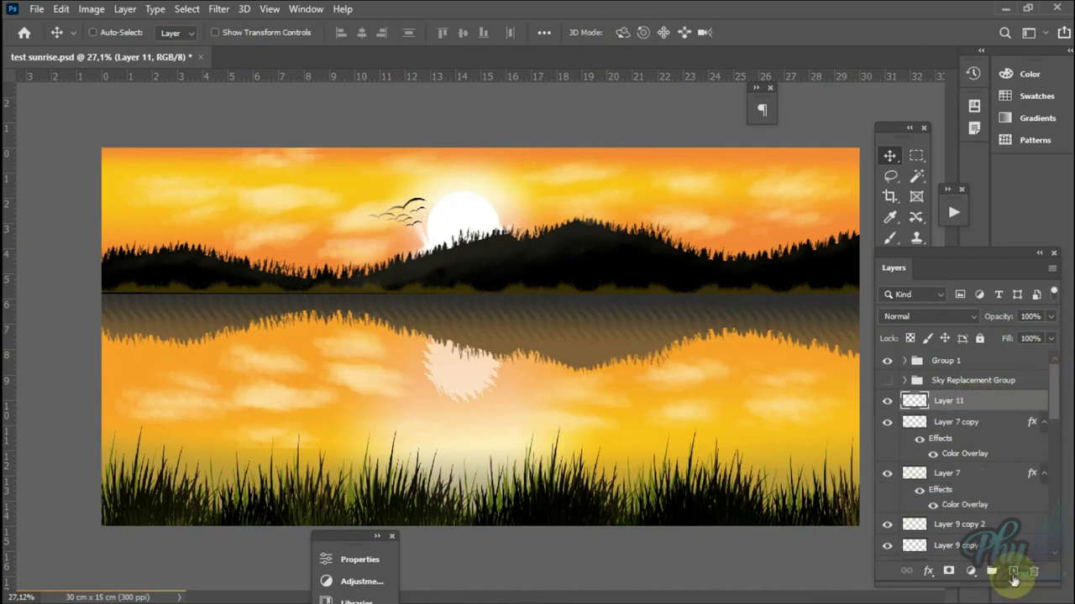
left_click(90, 10)
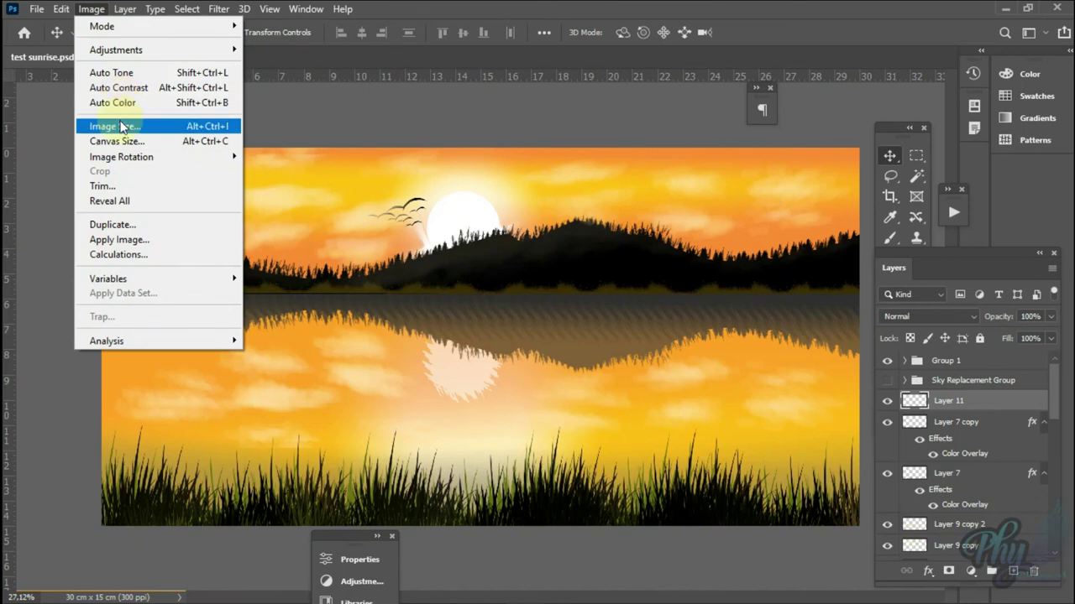
left_click(143, 240)
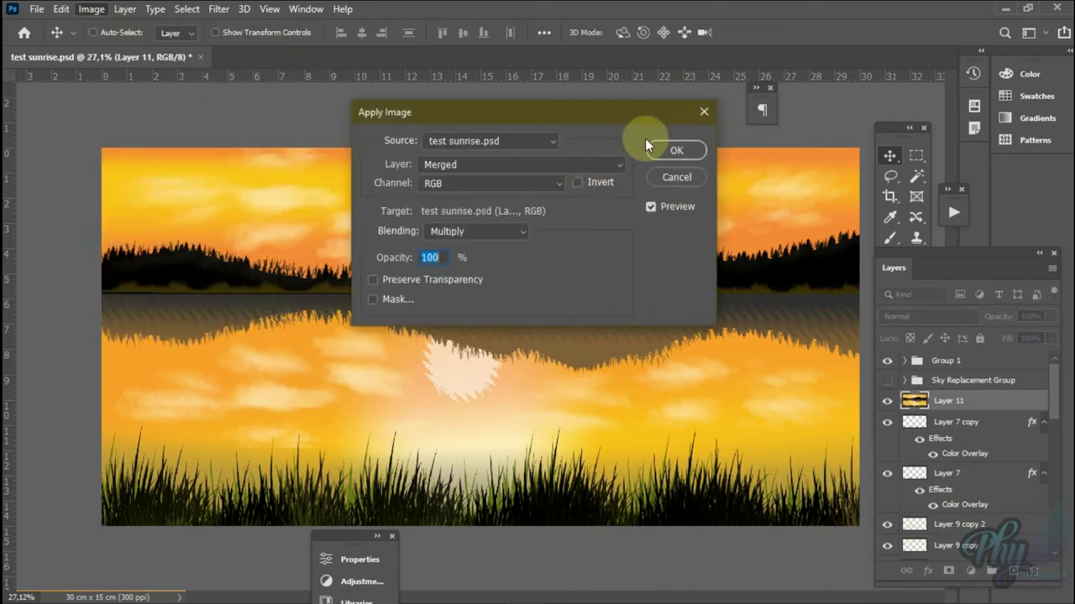
left_click(671, 150)
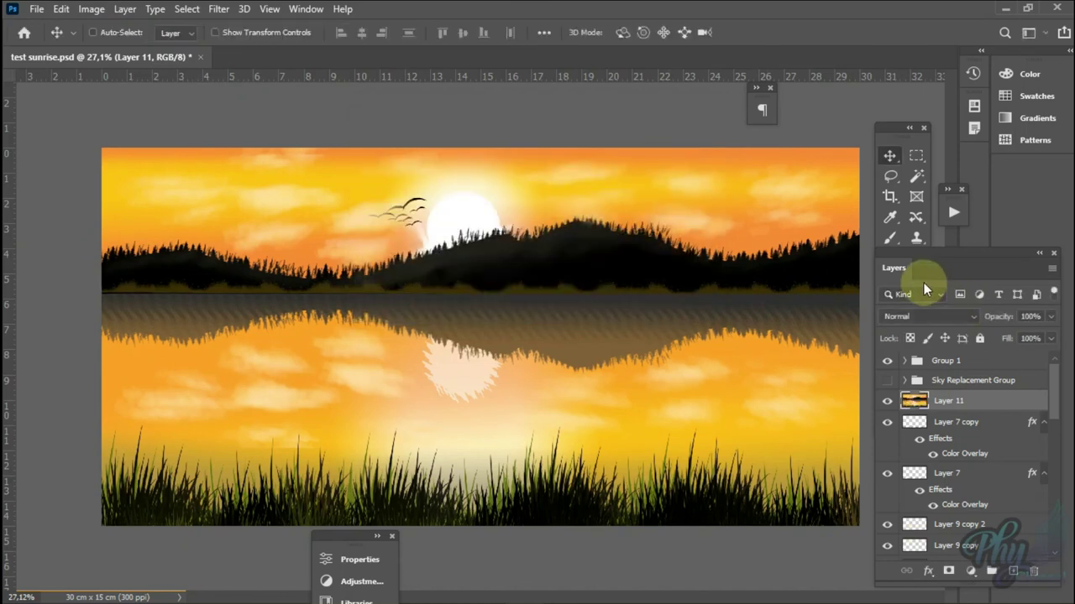